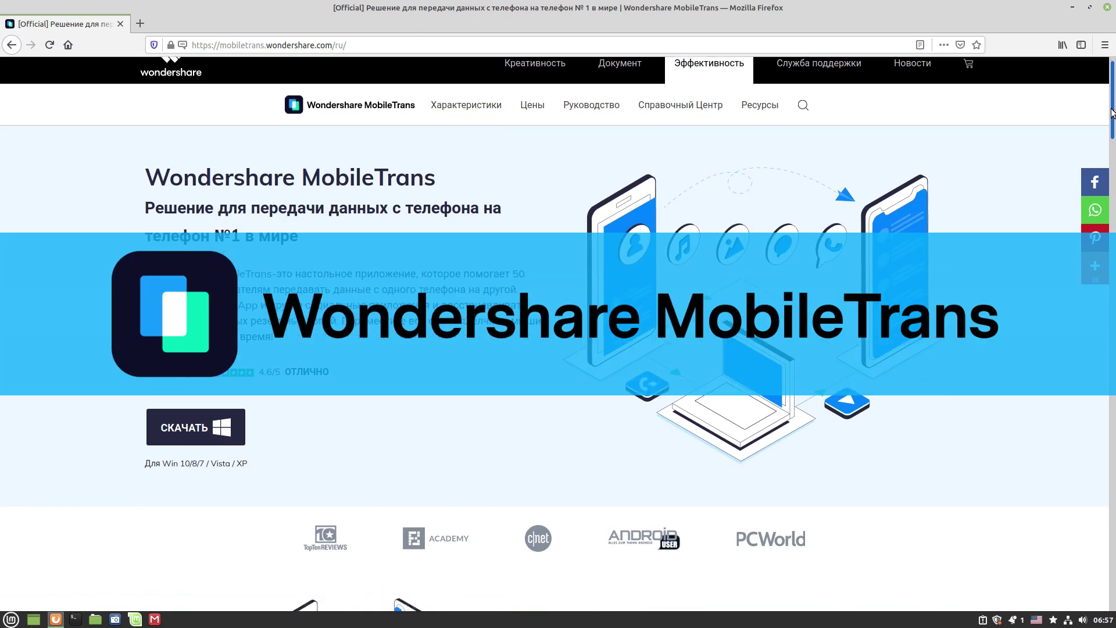
Scroll the MobileTrans page to the mobile backup restore section, then open the WhatsApp section.
left_click_drag(1112, 113, 1098, 251)
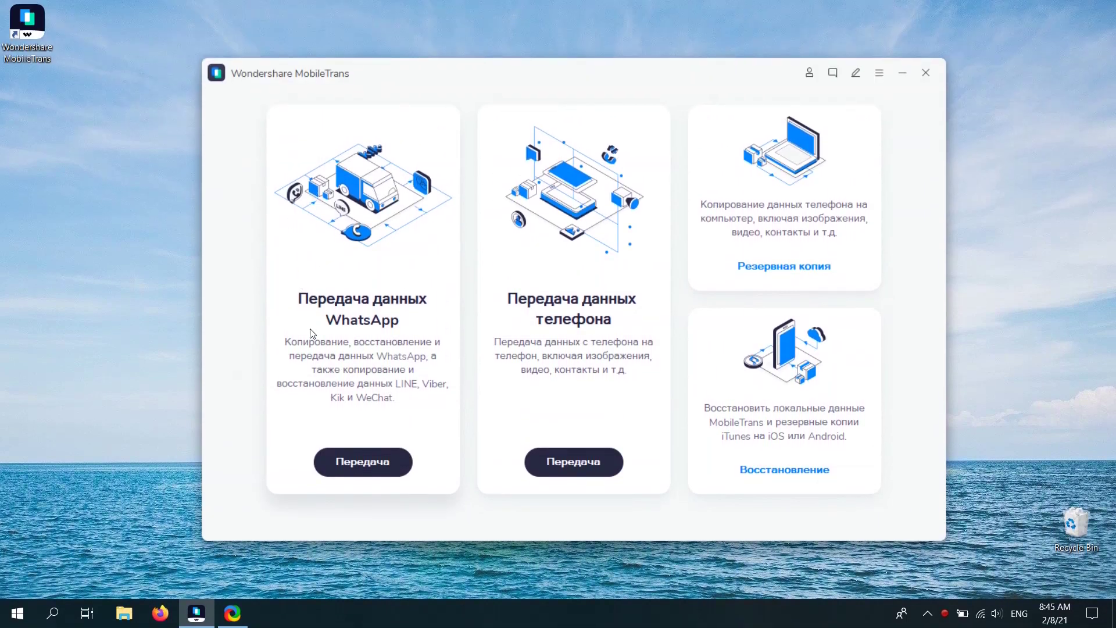
left_click(378, 323)
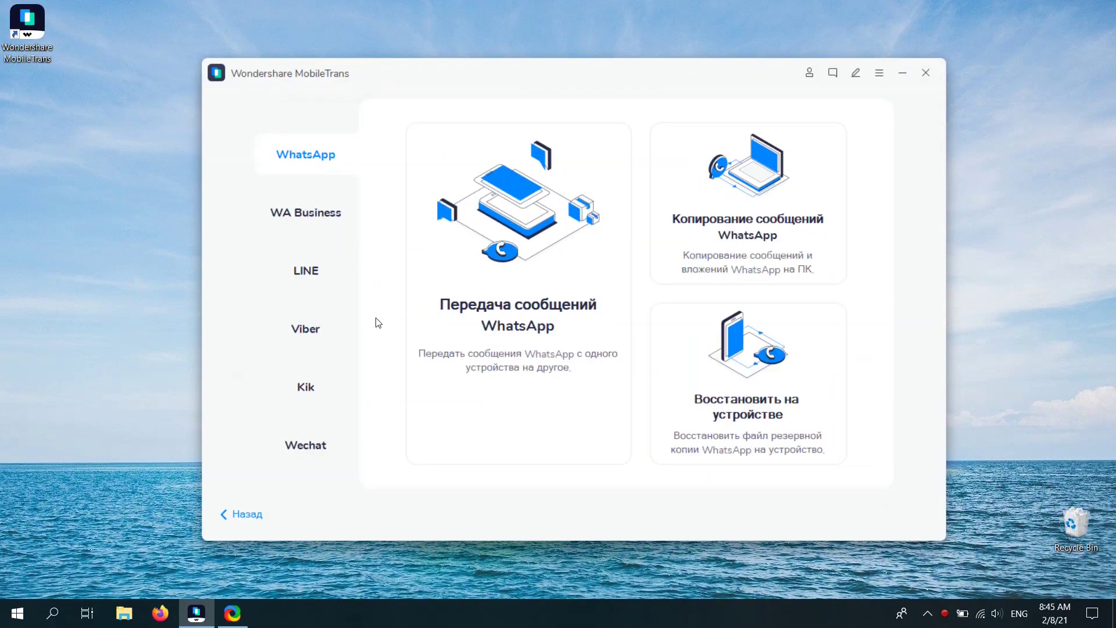
Start backing up WhatsApp messages from the Xiaomi Redmi 8 to the computer and swap phones.
left_click(683, 192)
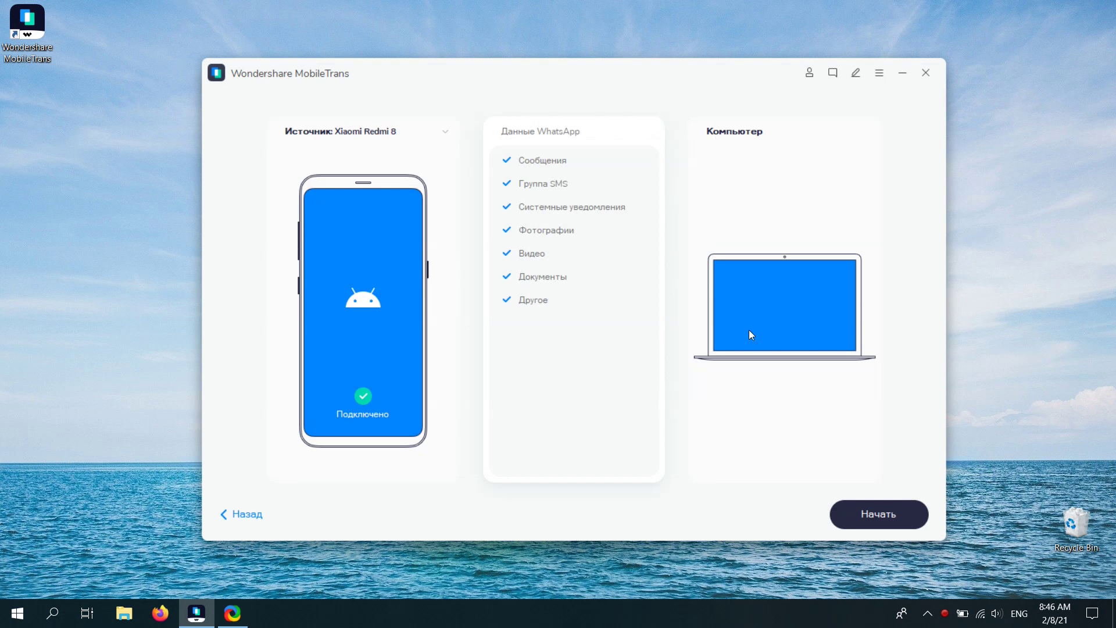
left_click(874, 521)
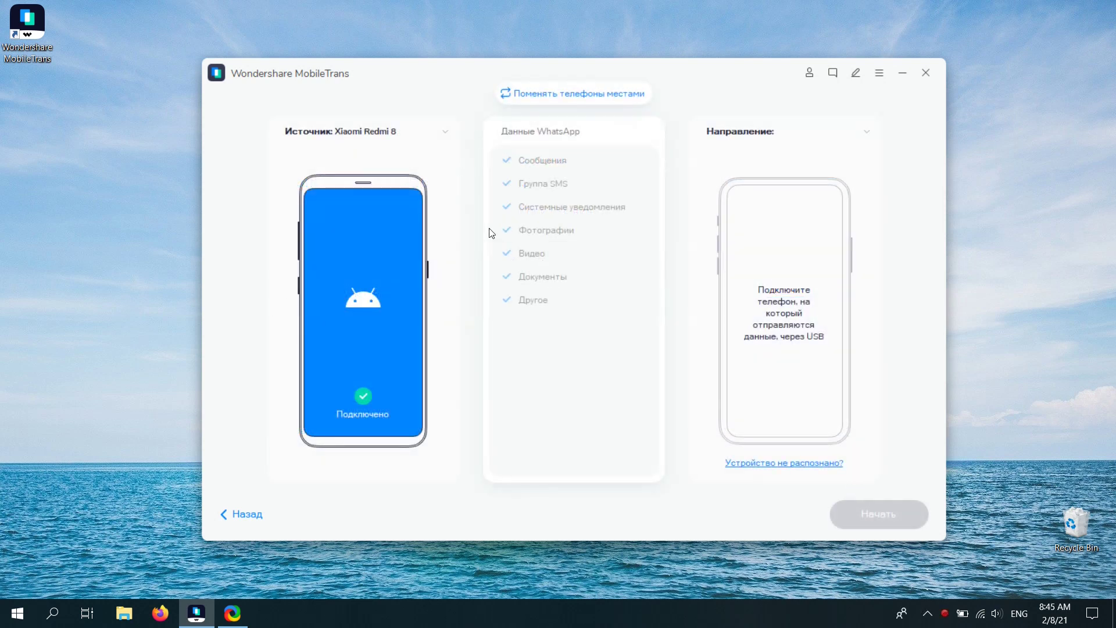
left_click(542, 94)
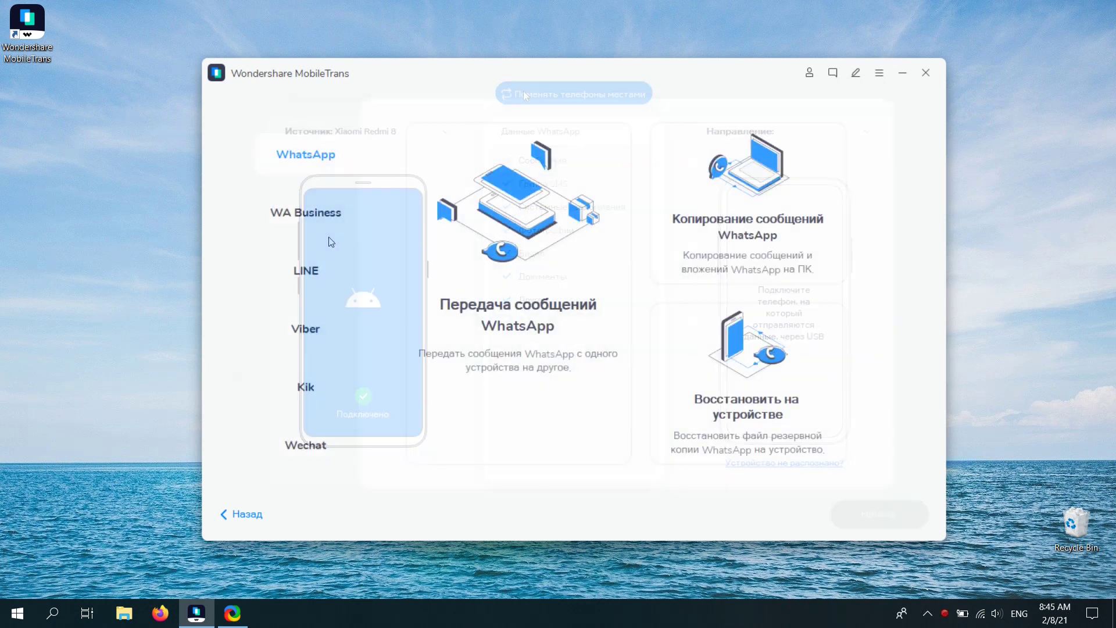
Look through the WA Business, LINE, Viber, Kik and Wechat sections.
left_click(323, 220)
left_click(305, 270)
left_click(306, 328)
left_click(306, 386)
left_click(312, 436)
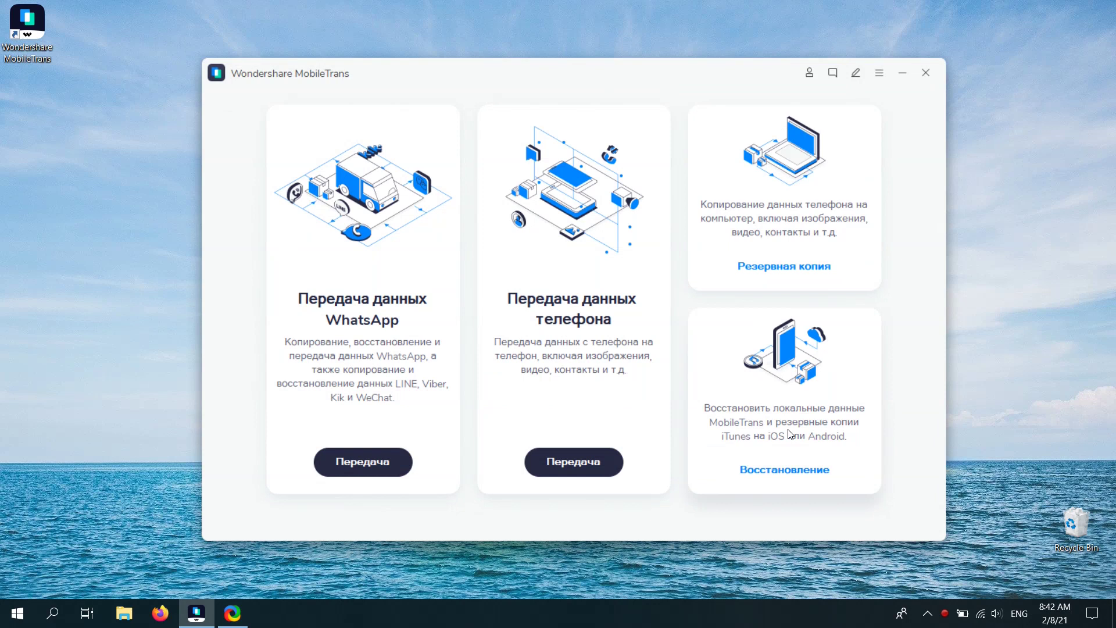
Back up contacts, text messages, calendar and voice notes from the phone to the computer.
left_click(789, 220)
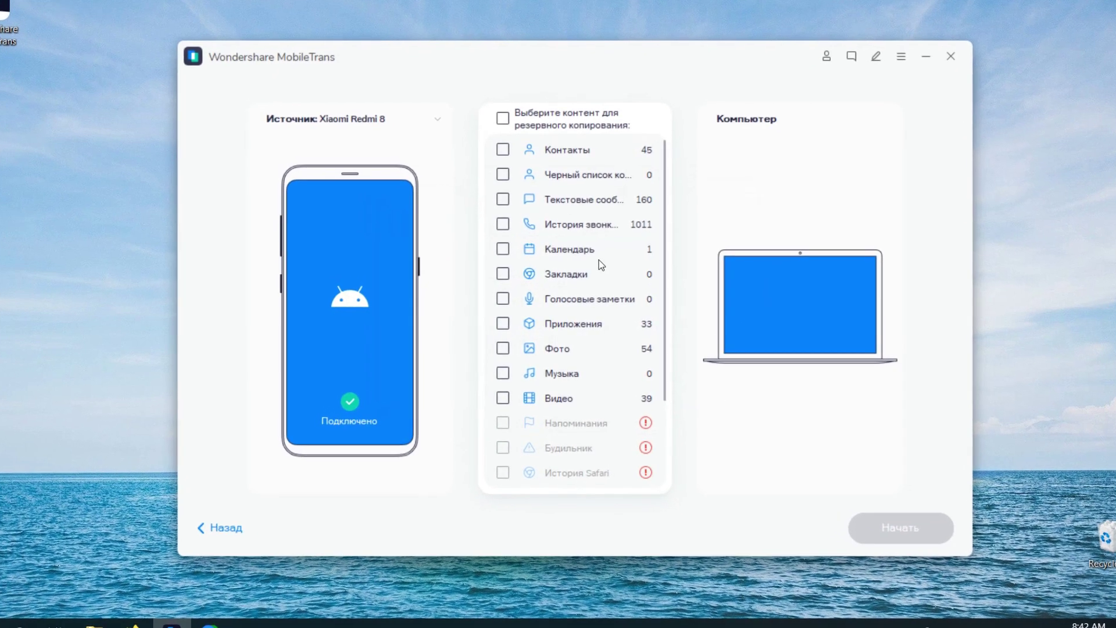
left_click(499, 192)
left_click(500, 243)
left_click(499, 138)
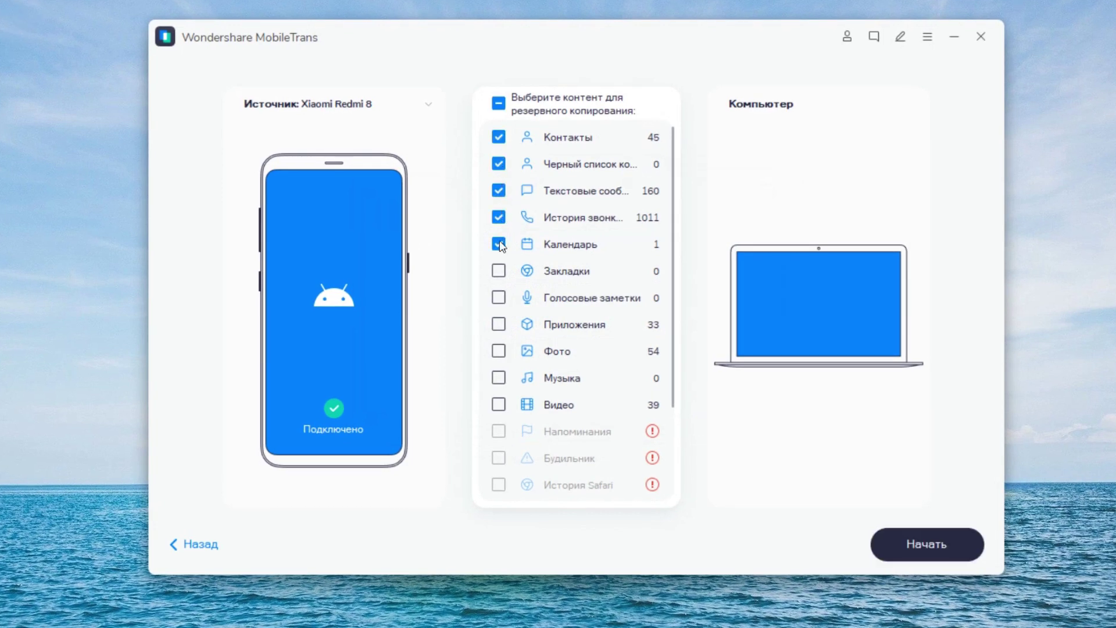
left_click(499, 298)
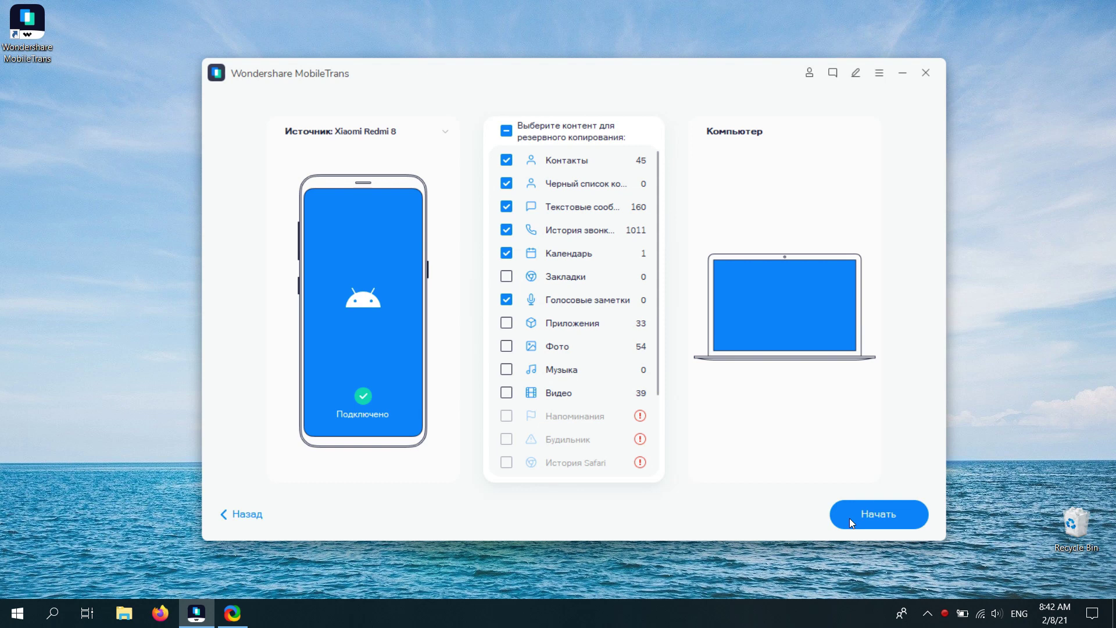
left_click(849, 517)
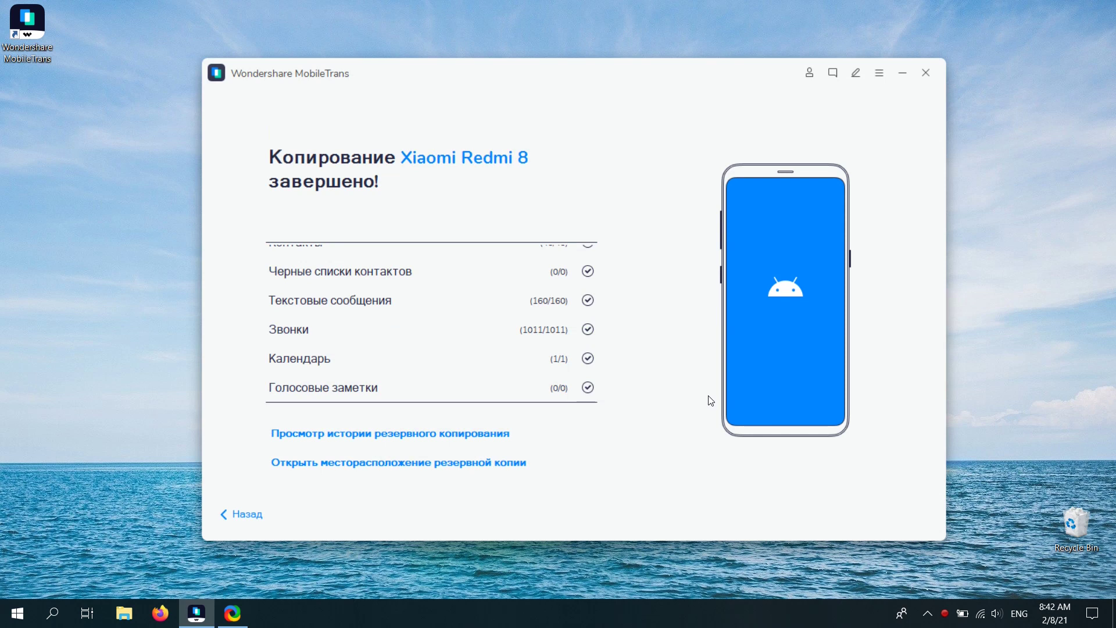
Pick the Xiaomi Redmi 8 backup and mark messages, calls, blocked contacts, voicemail and calendar for restoring.
left_click(486, 439)
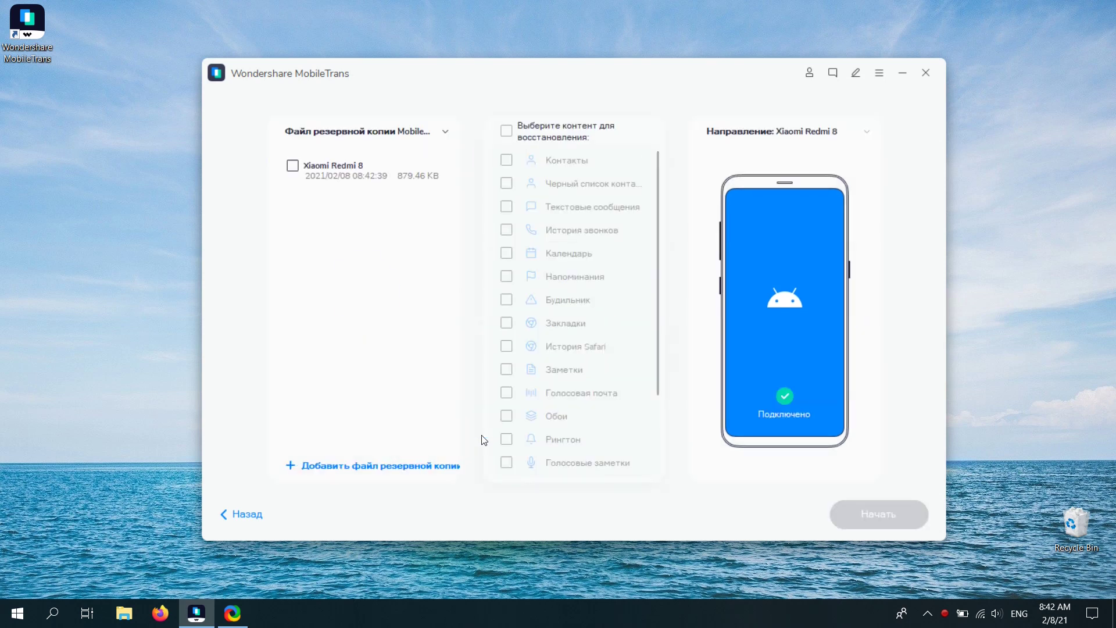
left_click(313, 156)
left_click(503, 232)
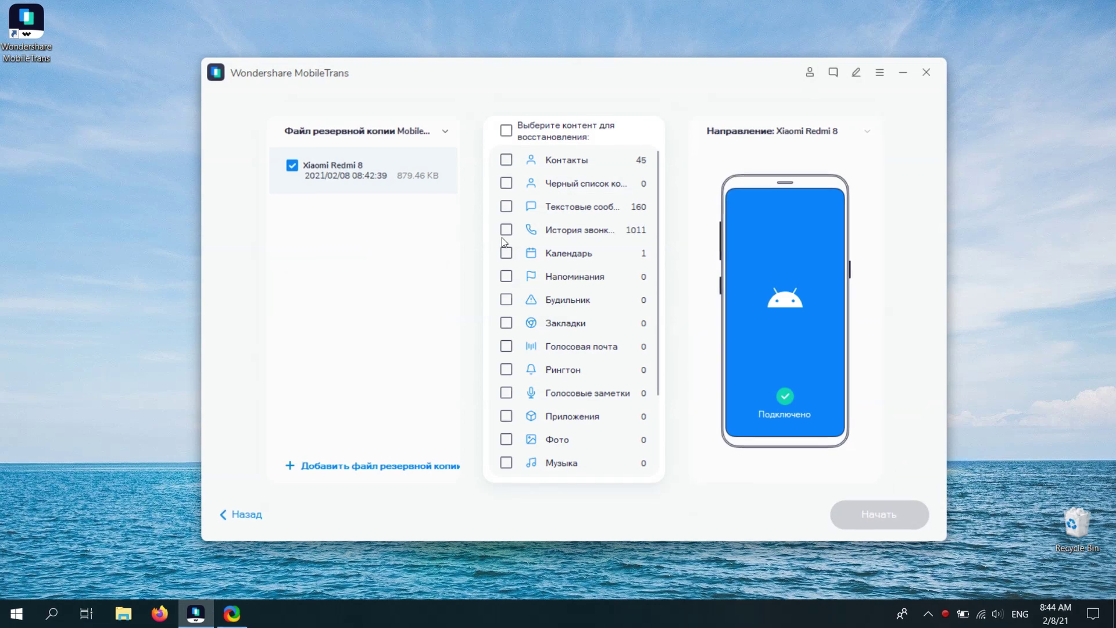
left_click(506, 209)
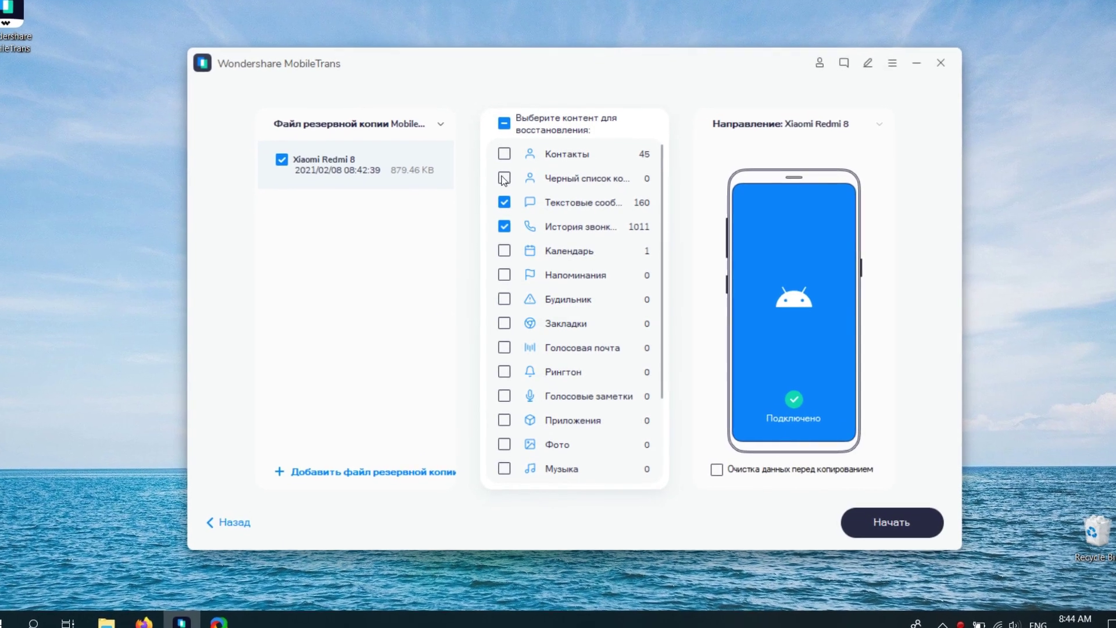
left_click(504, 178)
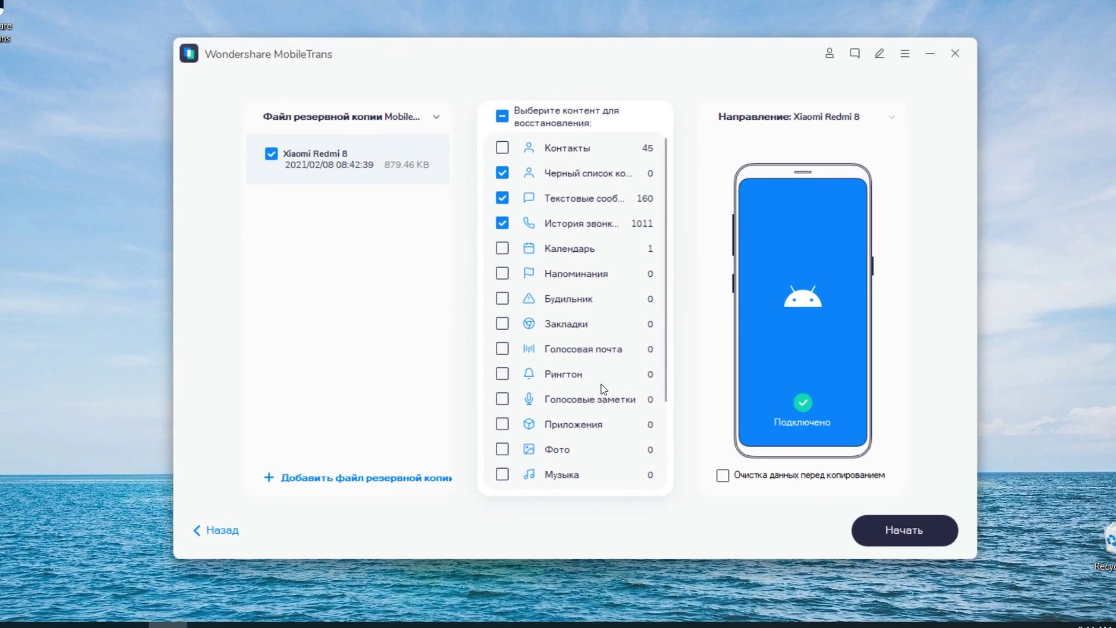
left_click(503, 348)
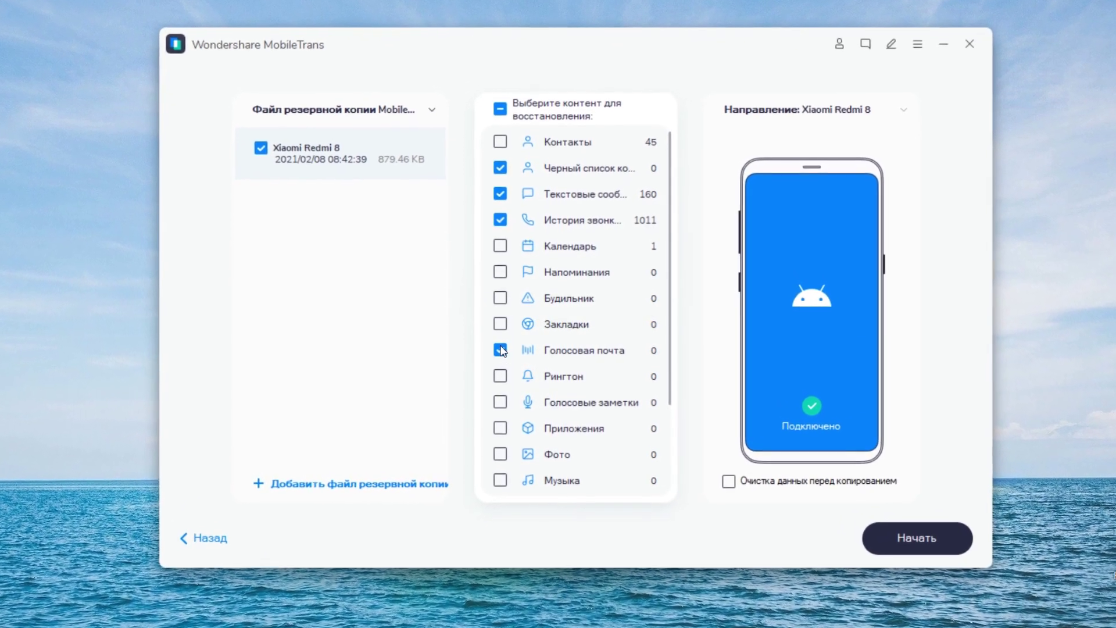
left_click(500, 324)
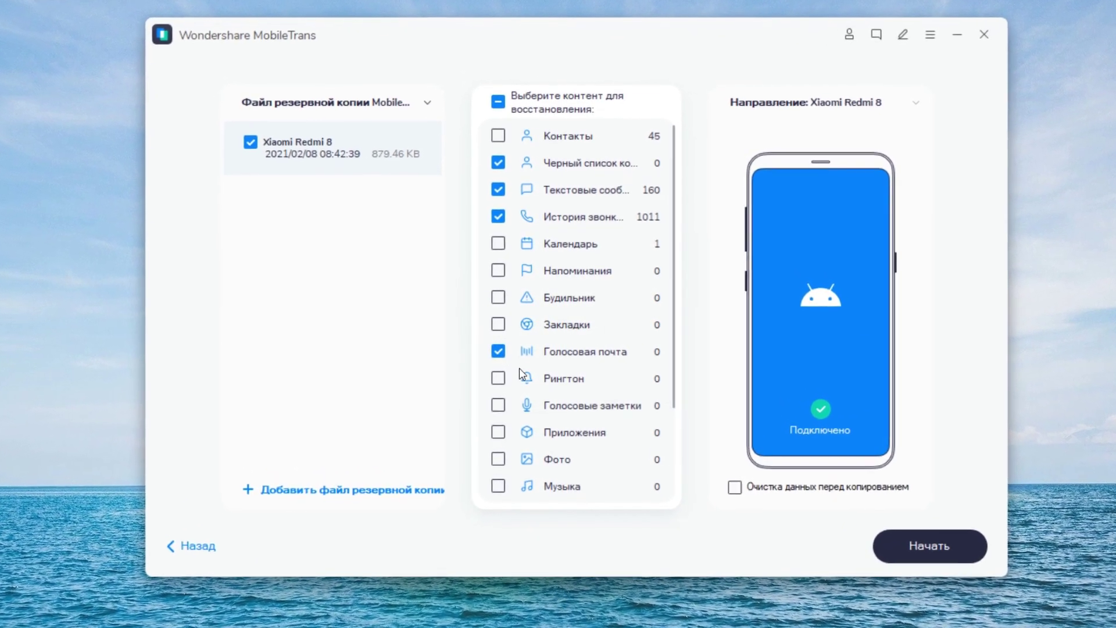
left_click(501, 244)
left_click(497, 326)
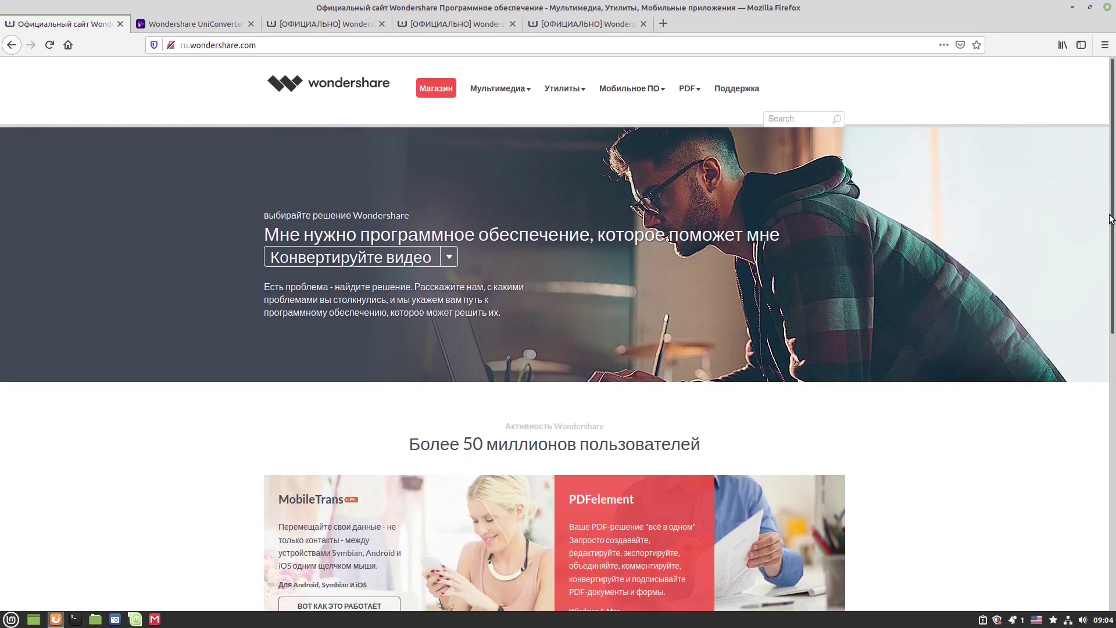
Scroll the wondershare.com home page past Filmora, PDFelement, UniConverter and DemoCreator to EdrawMax and VidAir.
scroll(1106, 263, "down", 2)
scroll(1106, 263, "down", 5)
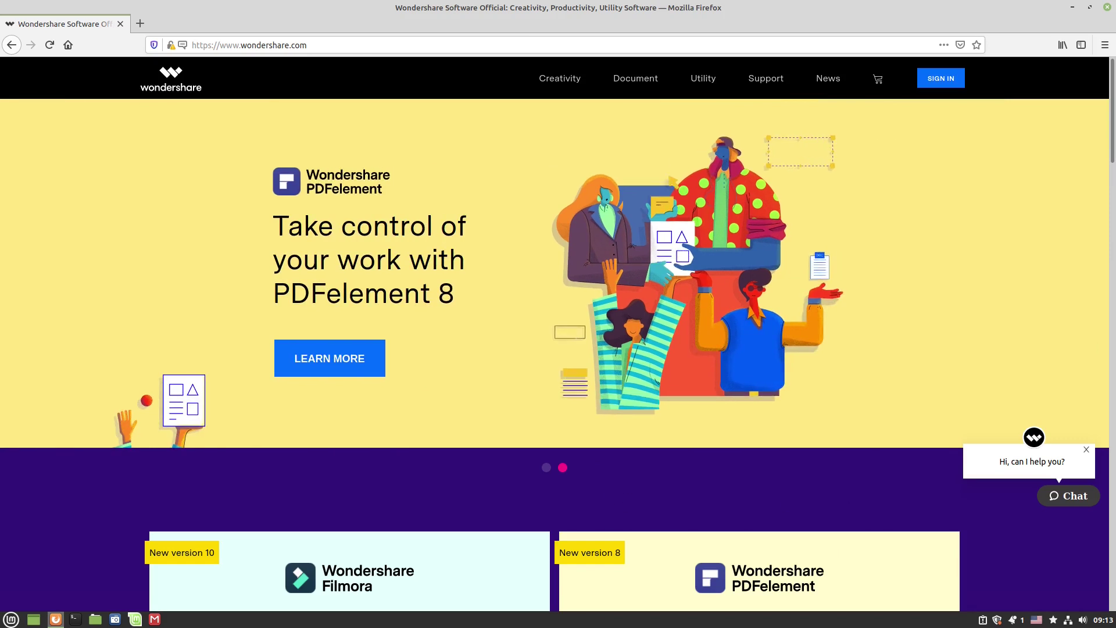
scroll(558, 326, "down", 3)
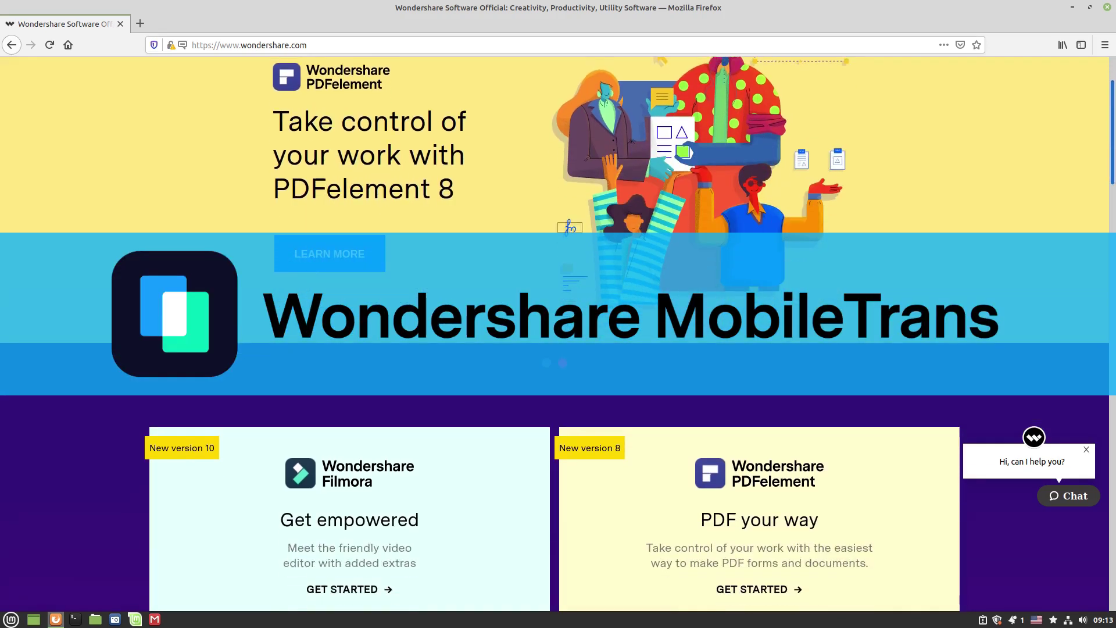
scroll(558, 325, "down", 6)
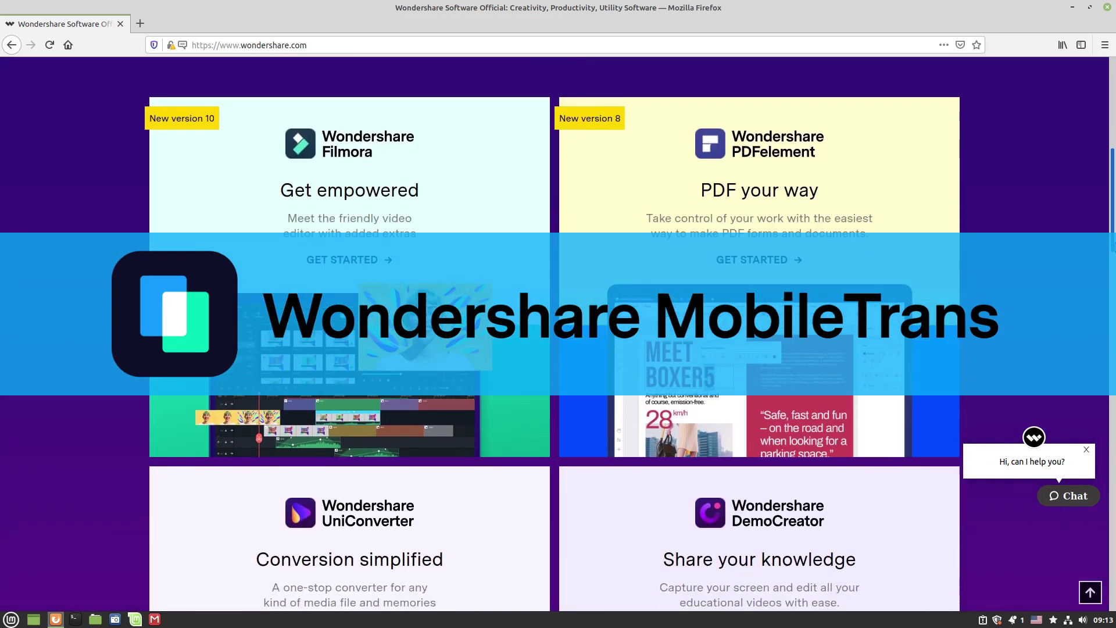
scroll(1100, 352, "down", 7)
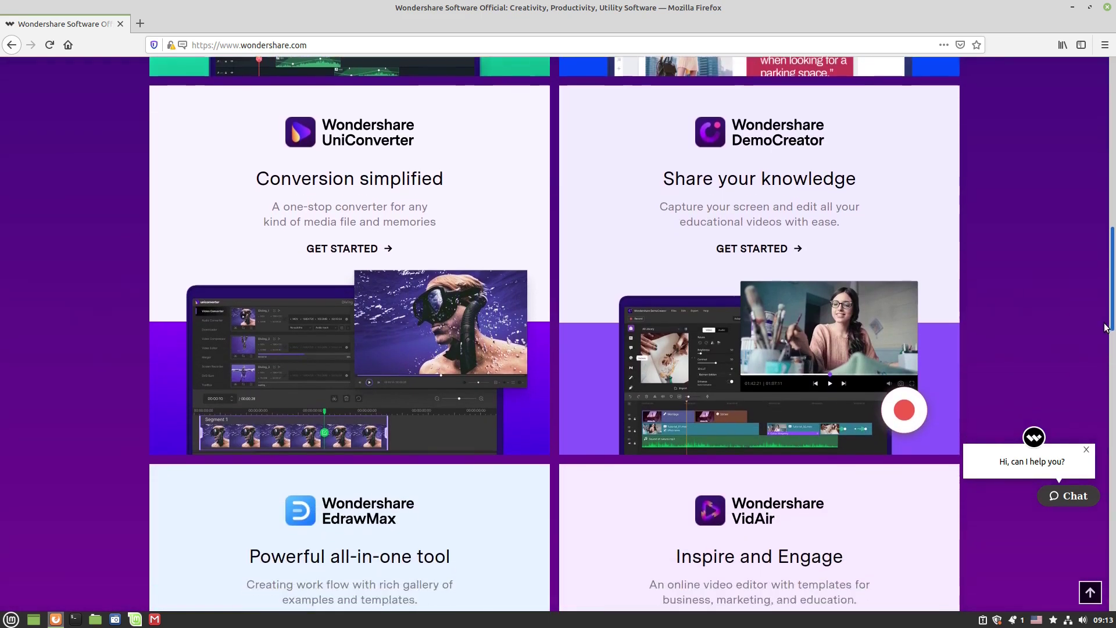
scroll(1100, 351, "down", 5)
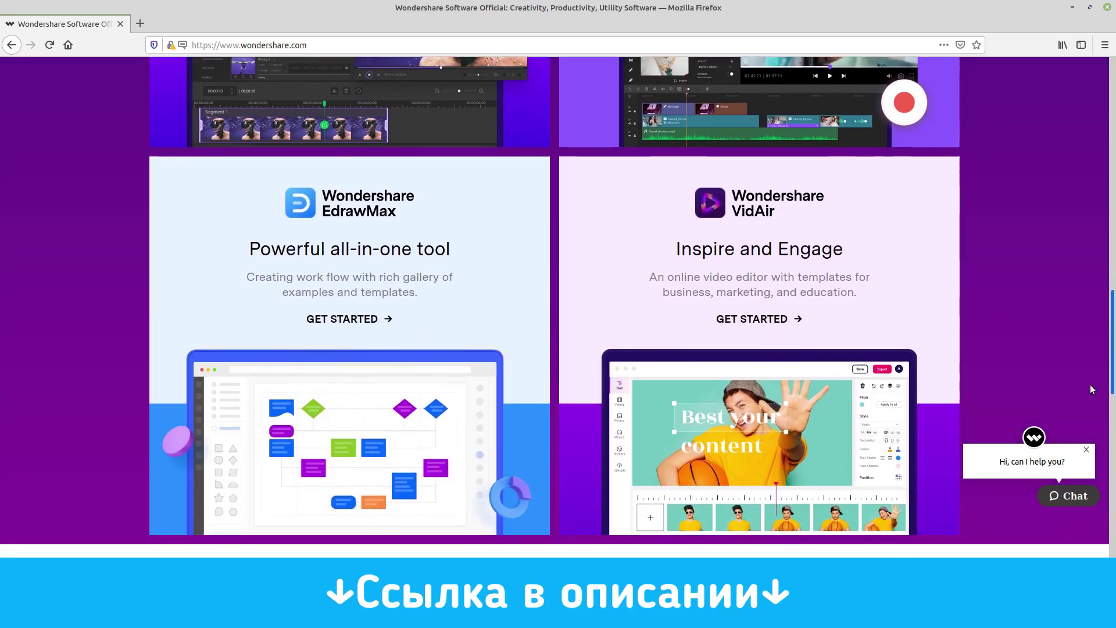
scroll(1088, 407, "down", 6)
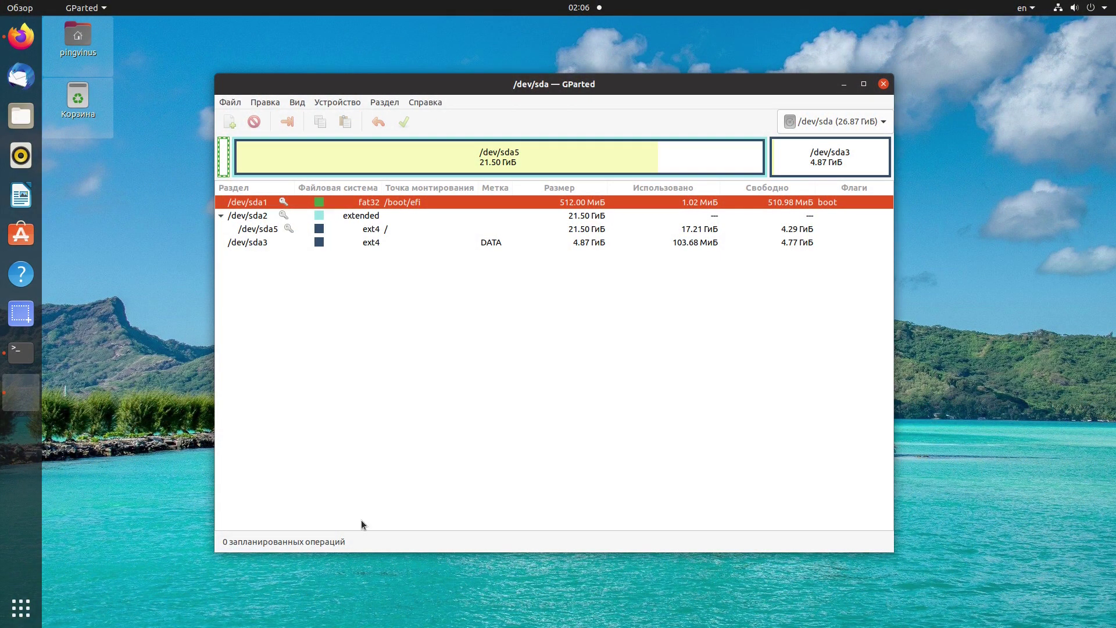
Check the GParted 1.2.0 version in the About box, then close it.
left_click(435, 103)
left_click(437, 132)
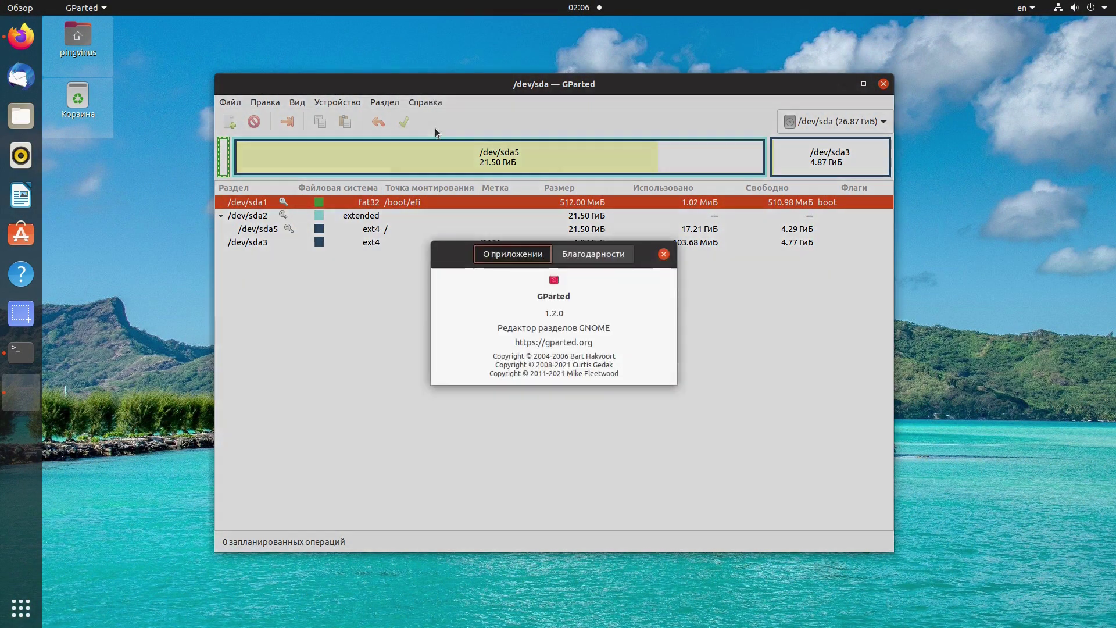
left_click_drag(534, 296, 623, 325)
left_click(640, 323)
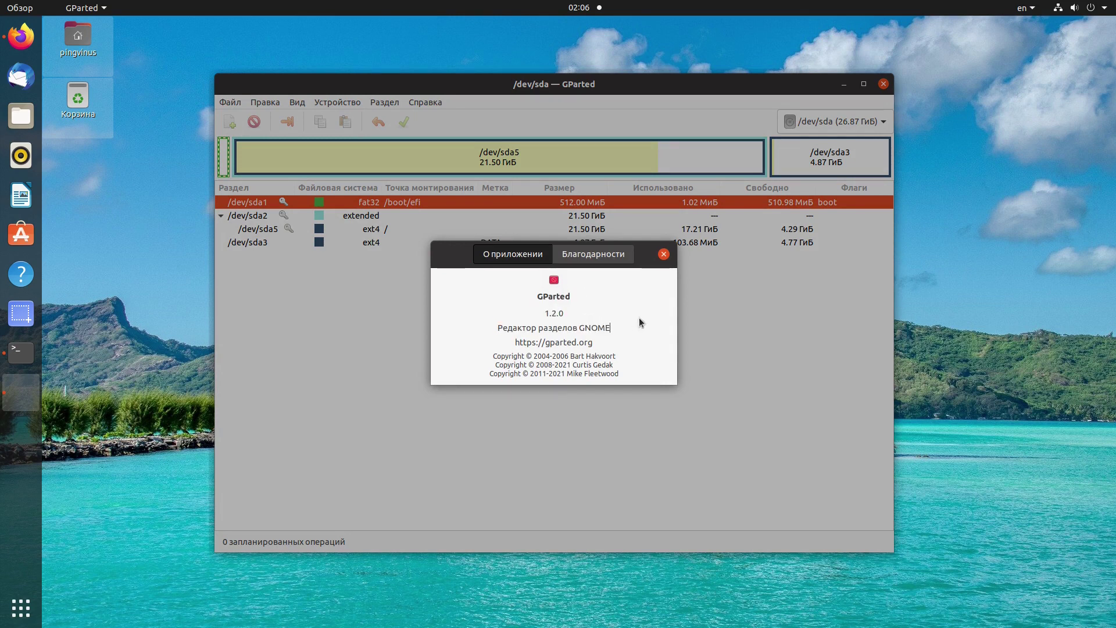
left_click(664, 255)
View the partition information for /dev/sda1.
left_click(388, 103)
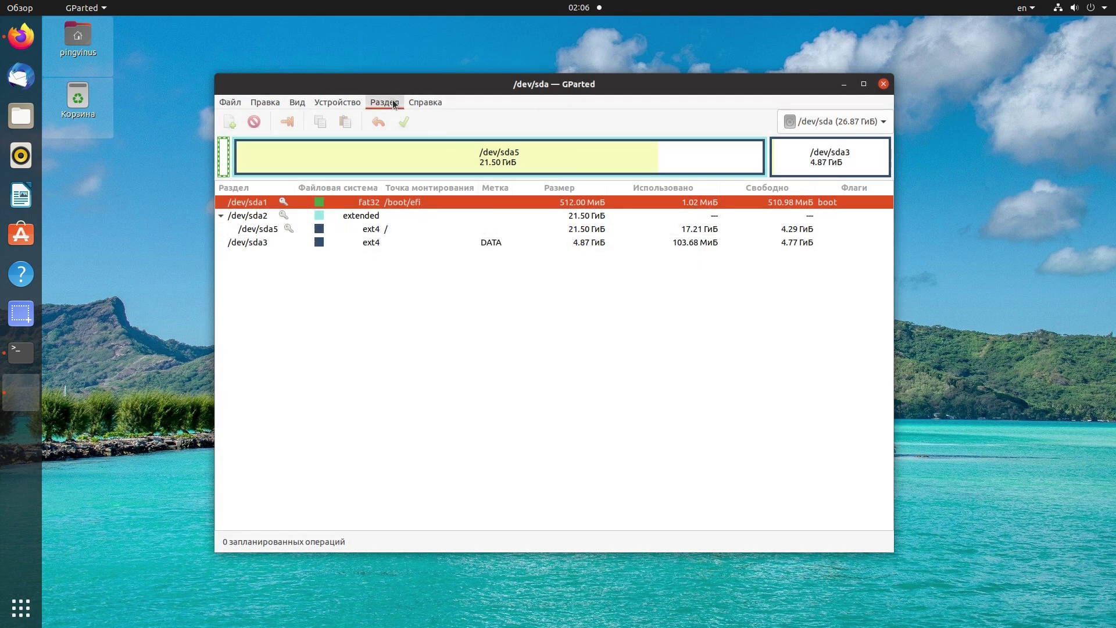
left_click(405, 308)
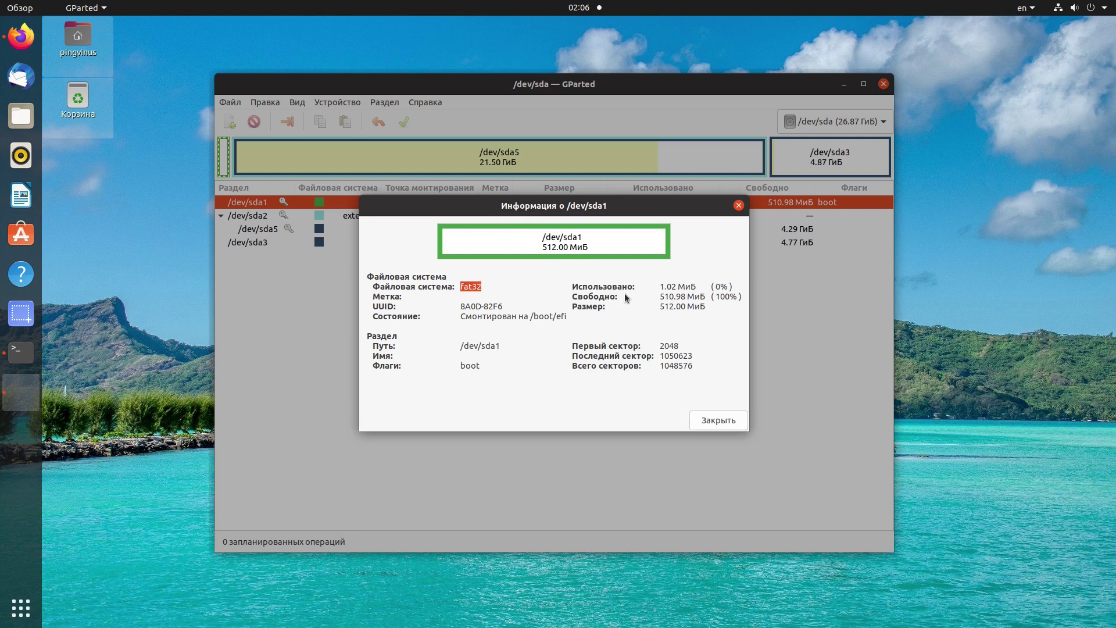
left_click(709, 416)
View the partition information for /dev/sda5: 21.50 GiB ext4, 17.21 GiB used.
left_click(373, 230)
left_click(337, 103)
mouse_move(385, 103)
left_click(413, 309)
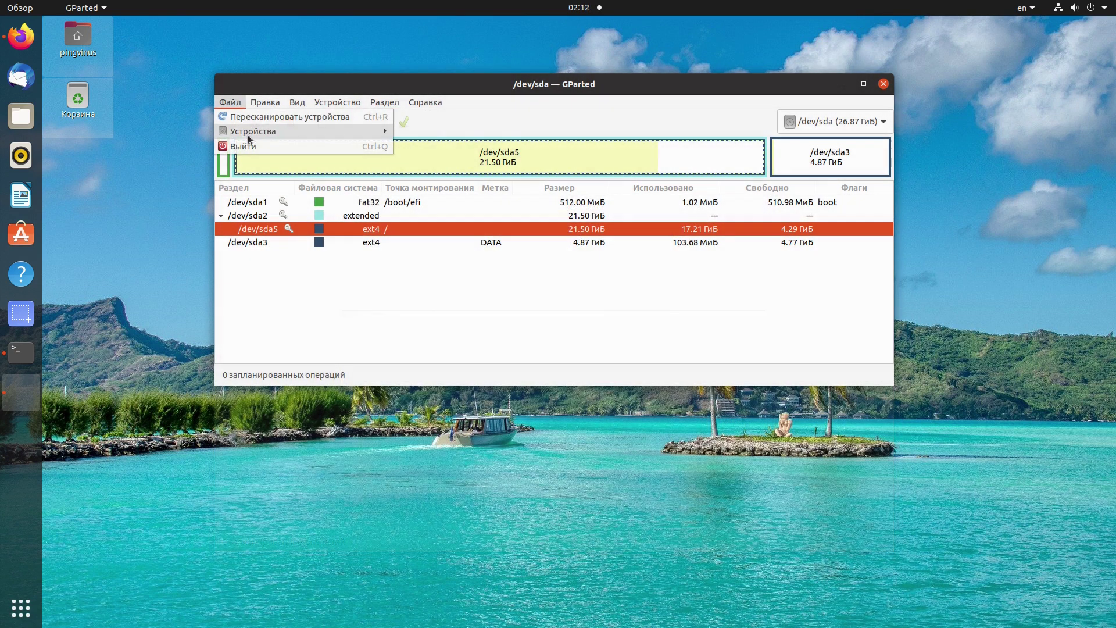
left_click(836, 125)
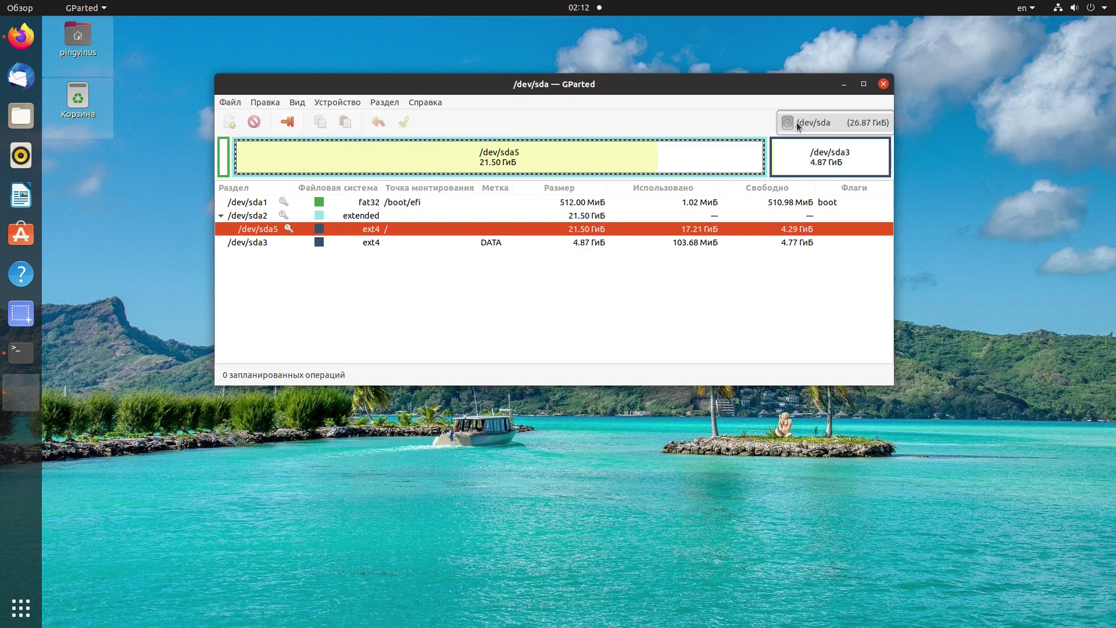
right_click(23, 348)
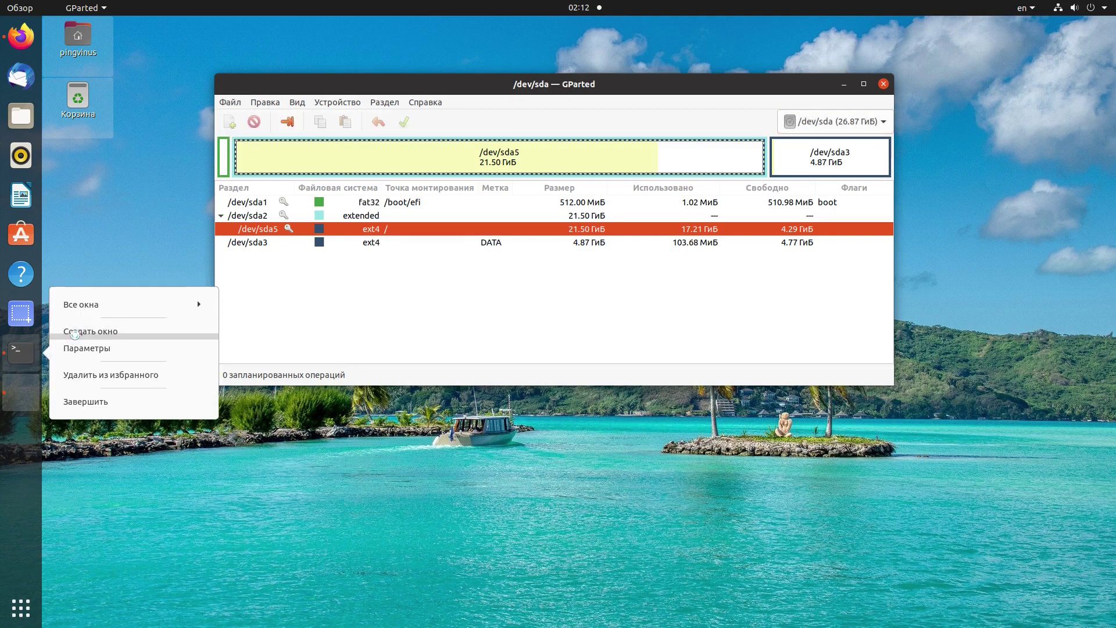
In a new Terminal window, start GNU Parted with sudo parted.
left_click(75, 334)
left_click_drag(308, 23, 795, 313)
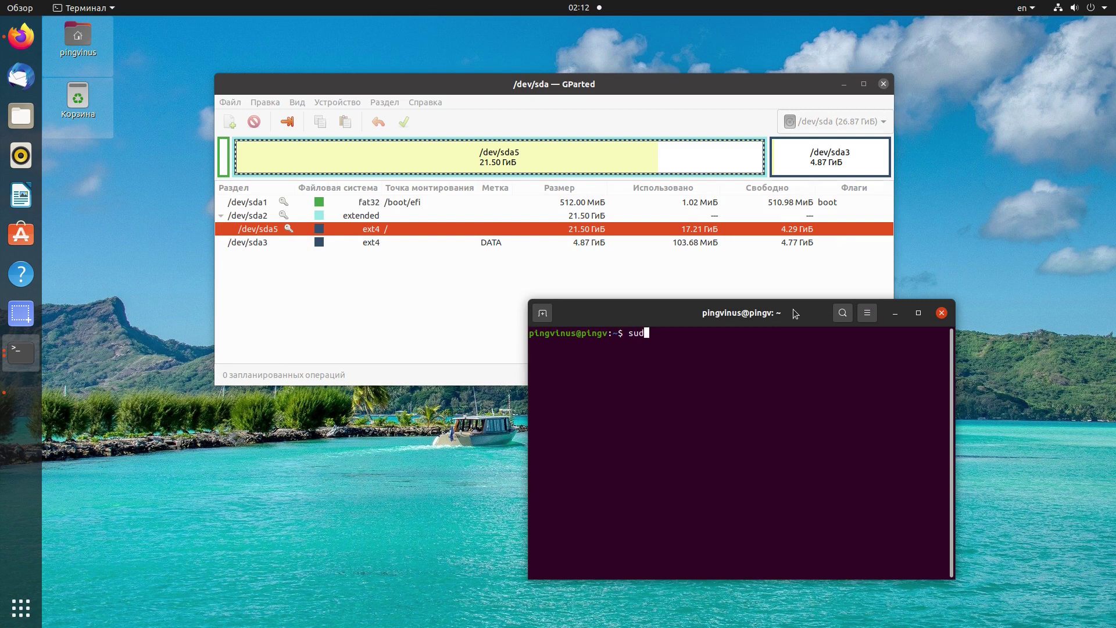
type("sudo parted")
key("Return")
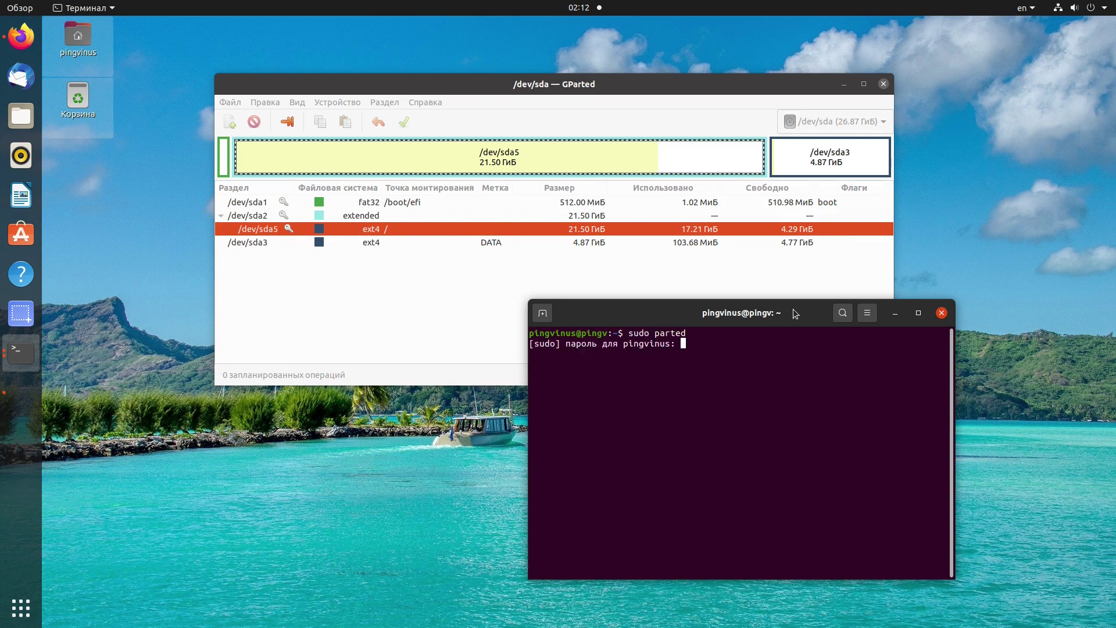
key("Return")
Widen the terminal and list parted's commands with help.
mouse_move(530, 355)
left_mouse_down()
mouse_move(587, 354)
mouse_move(528, 355)
left_mouse_up()
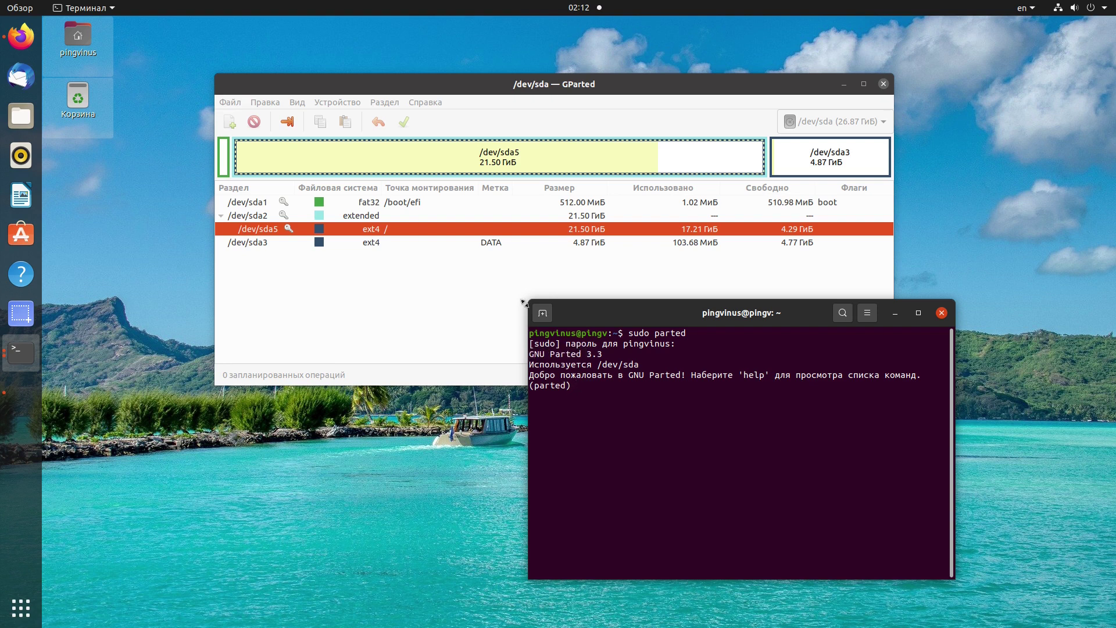
left_click_drag(523, 303, 367, 303)
type("help")
key("Return")
scroll(472, 378, "up", 5)
left_click_drag(472, 378, 505, 372)
scroll(521, 497, "down", 3)
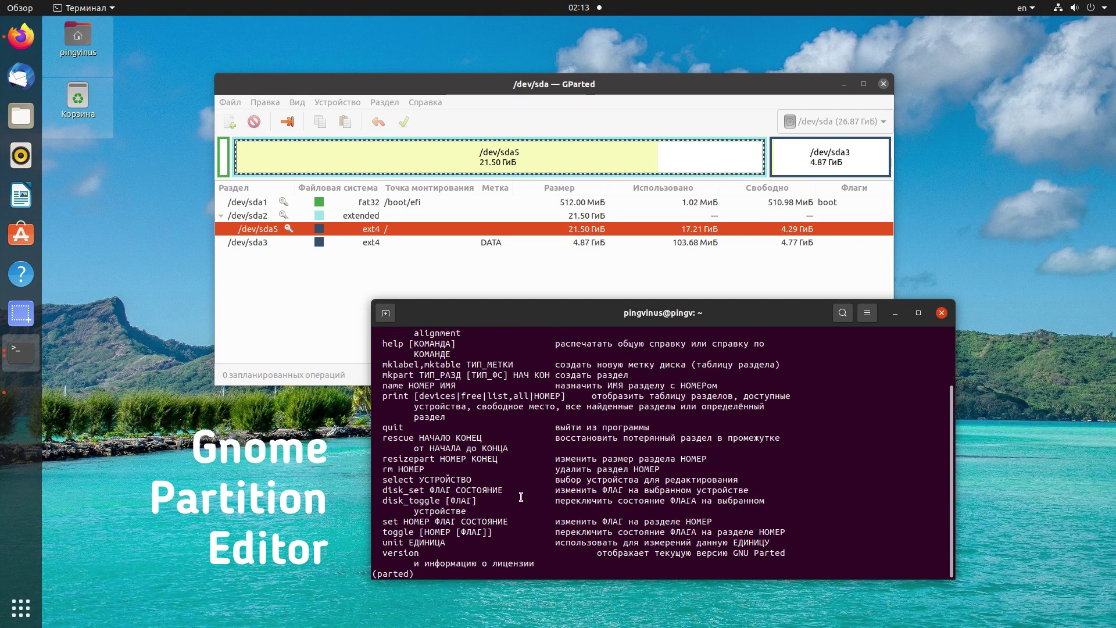
Print the /dev/sda msdos partition table in parted.
key("Return")
key("Return")
key("Return")
key("Return")
type("print")
key("Return")
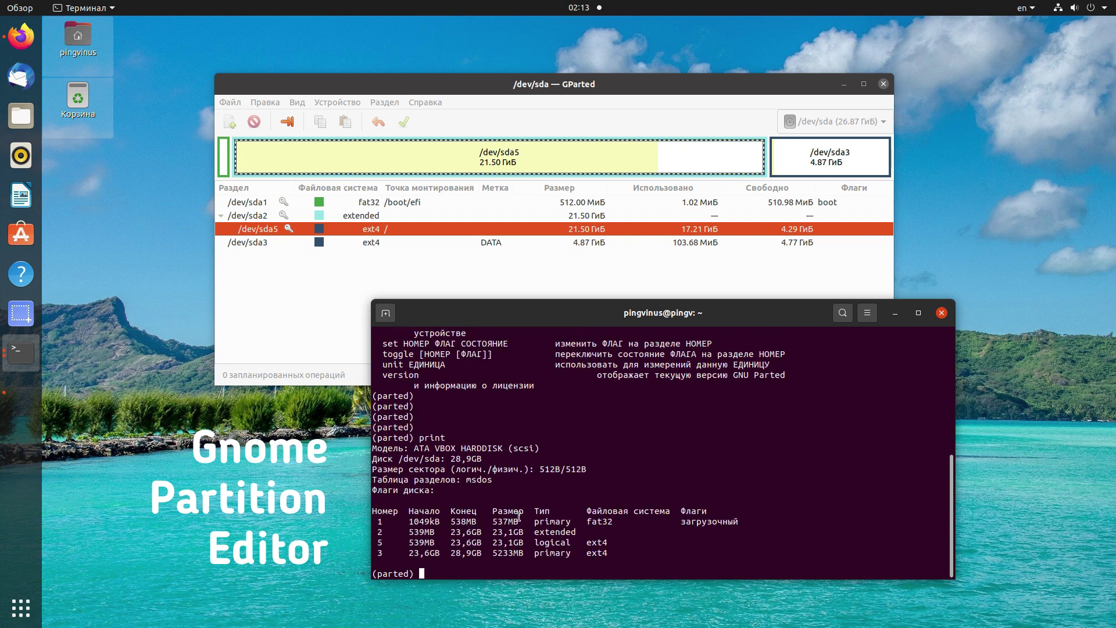
key("Return")
key("Return")
key("Return")
left_click_drag(398, 427, 481, 427)
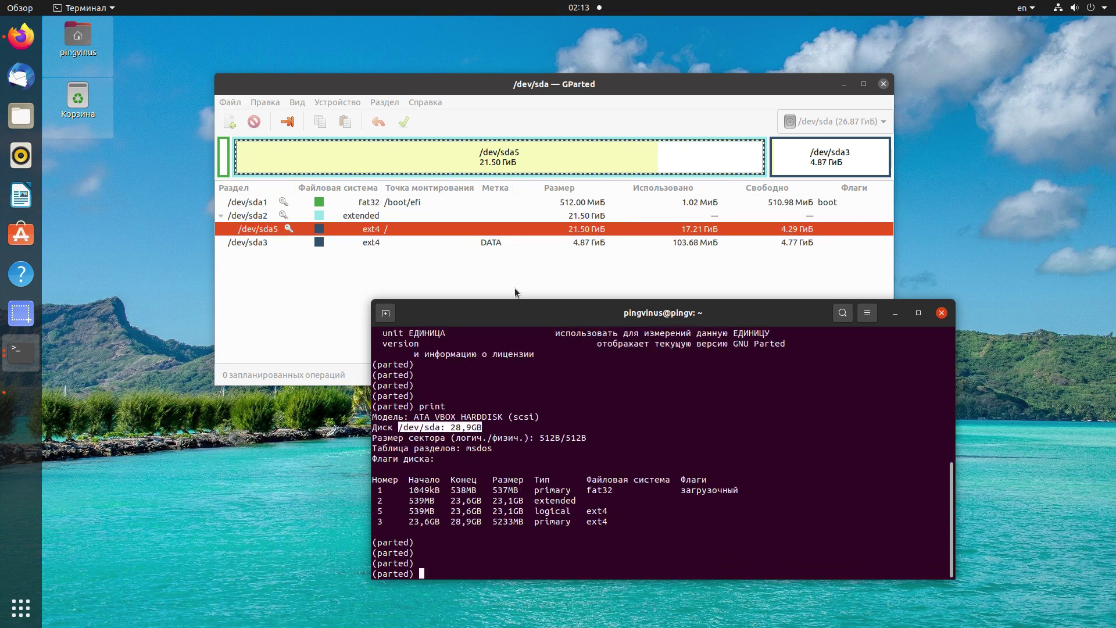
Compare the /dev/sda1, sda3 and sda5 partitions in GParted with parted's partition 3 figures.
left_click(319, 204)
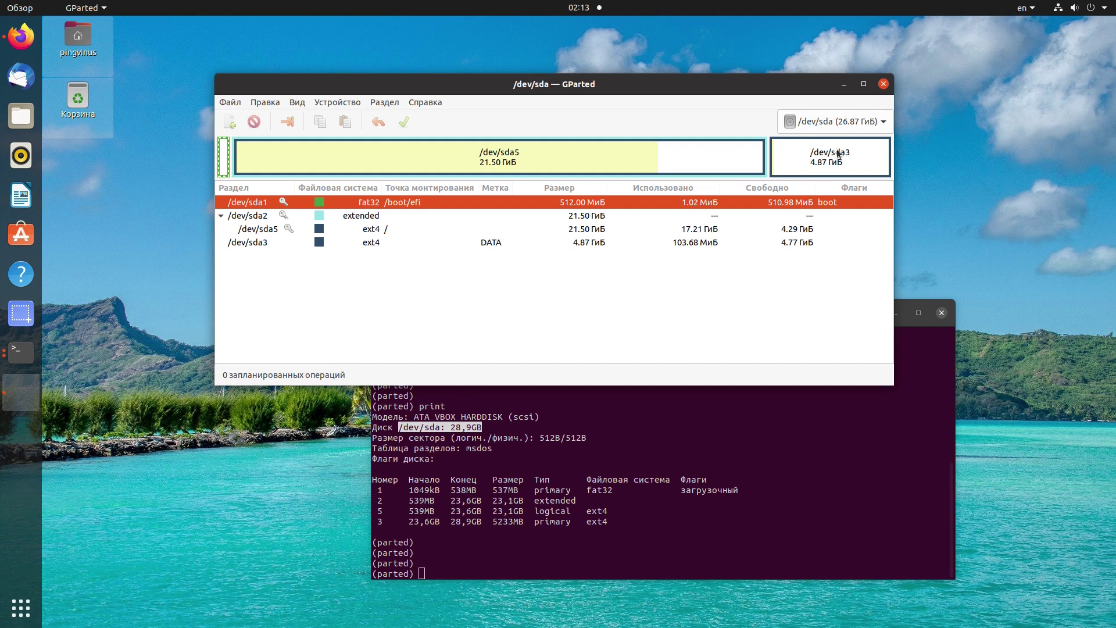
left_click(825, 156)
left_click(627, 149)
left_click(224, 157)
left_click(407, 157)
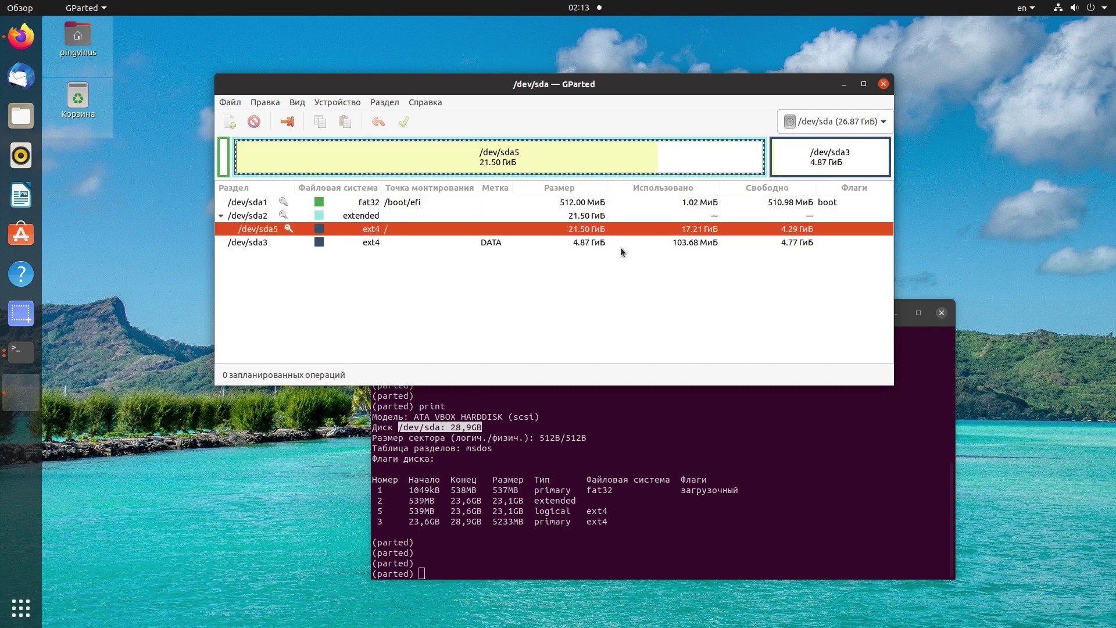
left_click(456, 512)
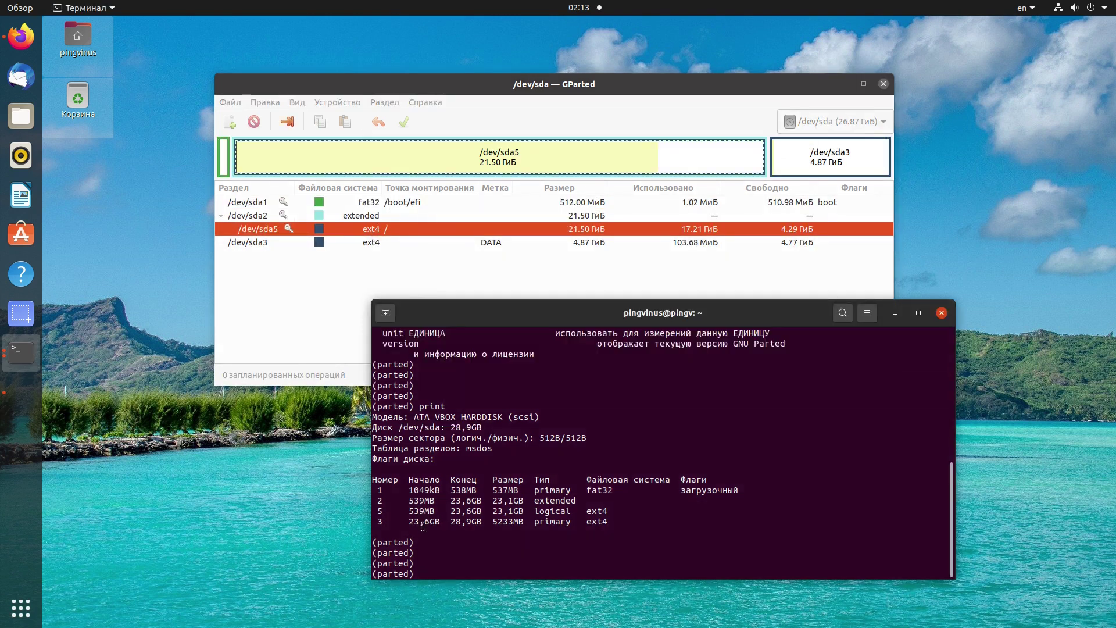
left_click_drag(410, 522, 609, 522)
left_click(576, 547)
Switch parted's units to sectors with unit s.
type("unit ")
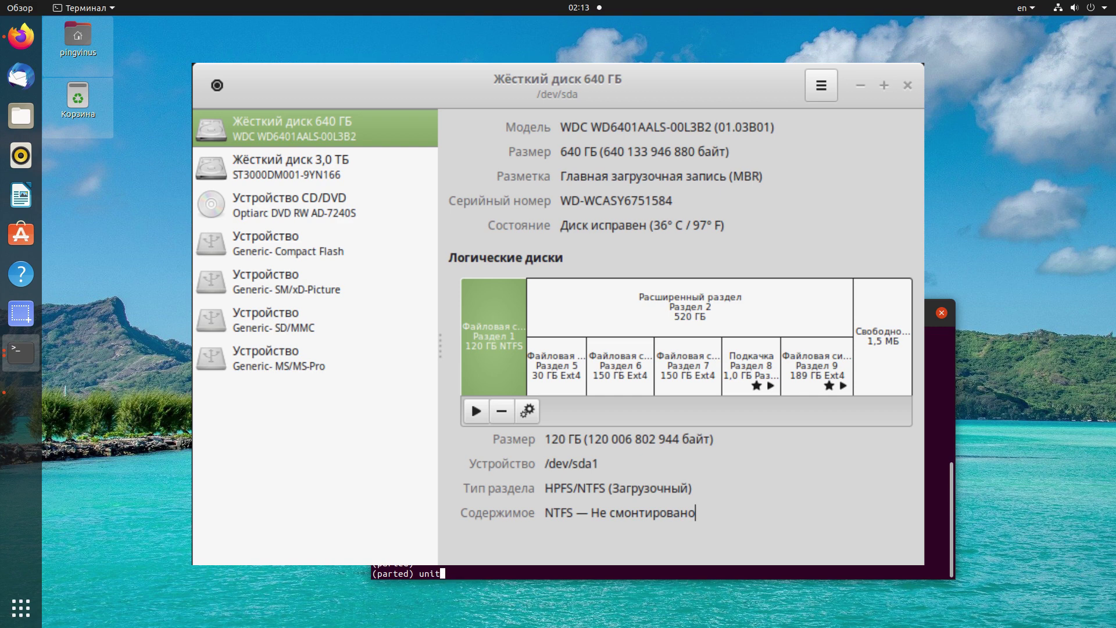
type("s")
key("Return")
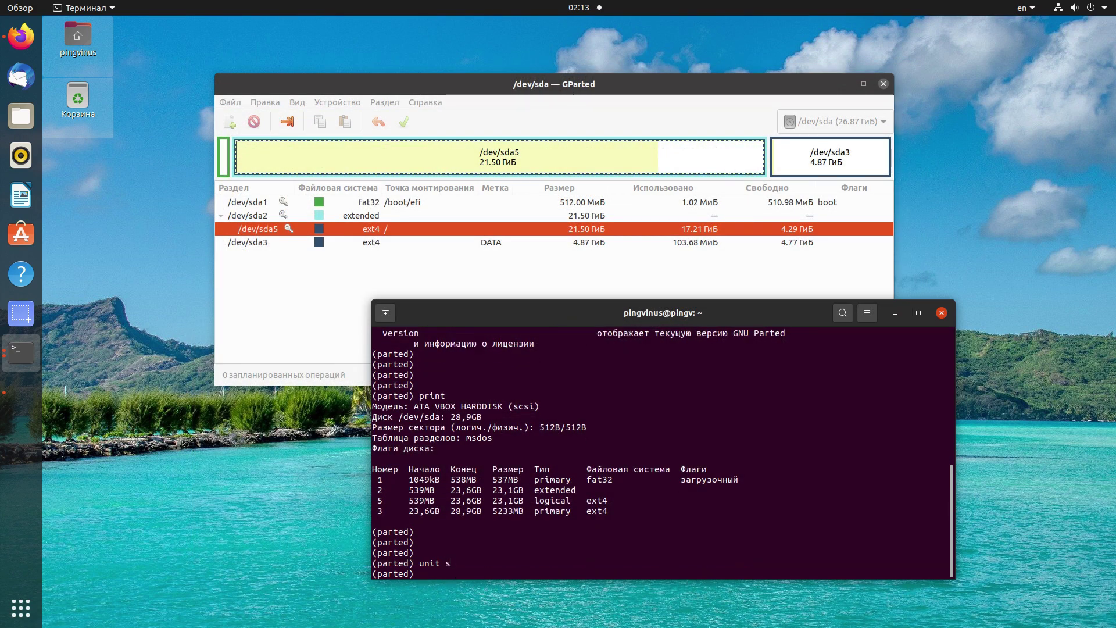
key("Return")
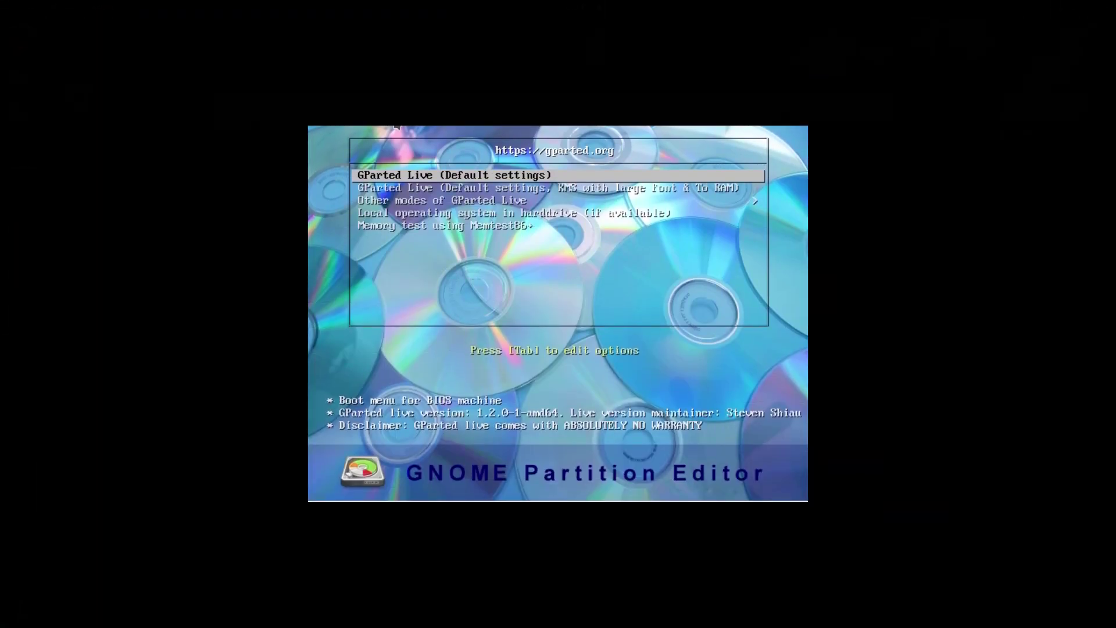
Boot GParted Live with the large-font KMS option and check the About GParted version.
key("Down")
key("Down")
key("Down")
key("Down")
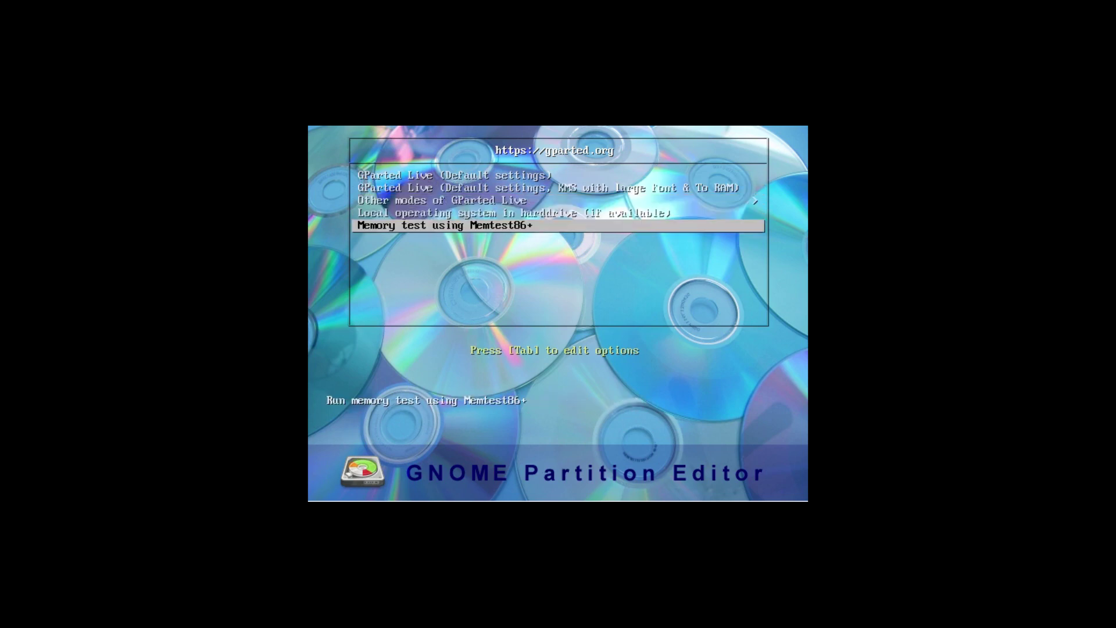
key("Up")
key("Up")
key("Up")
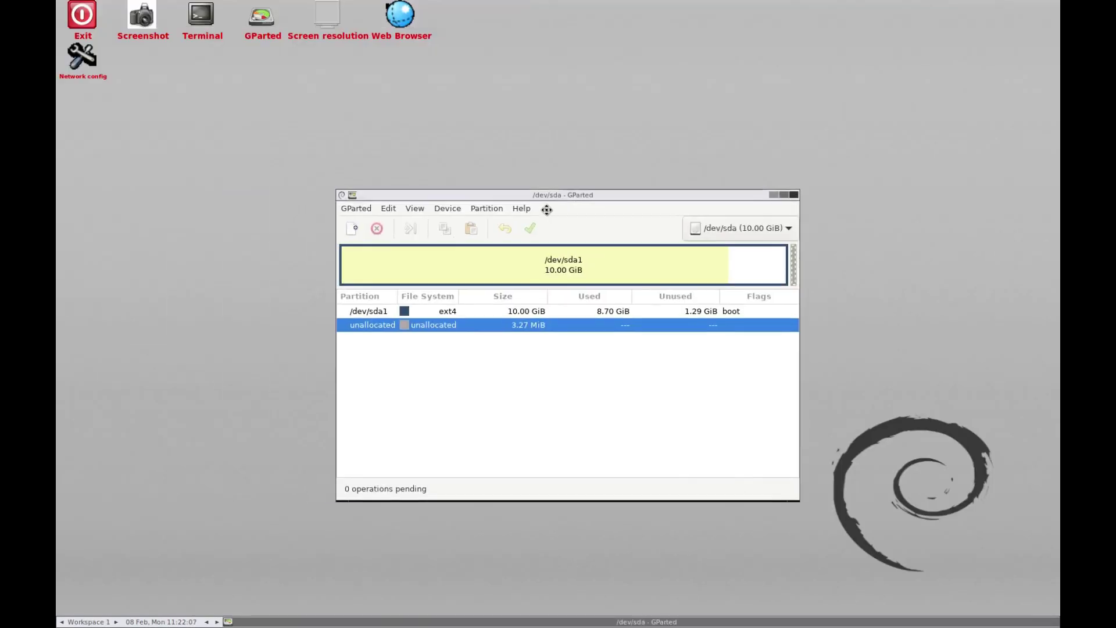
left_click(527, 208)
left_click(537, 240)
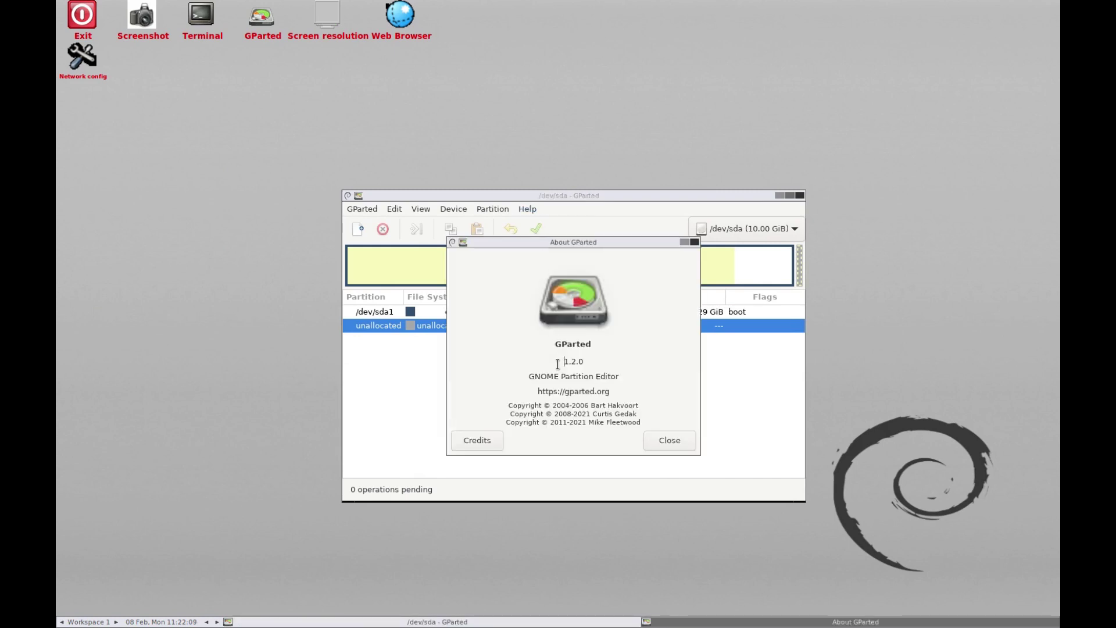
left_click(680, 447)
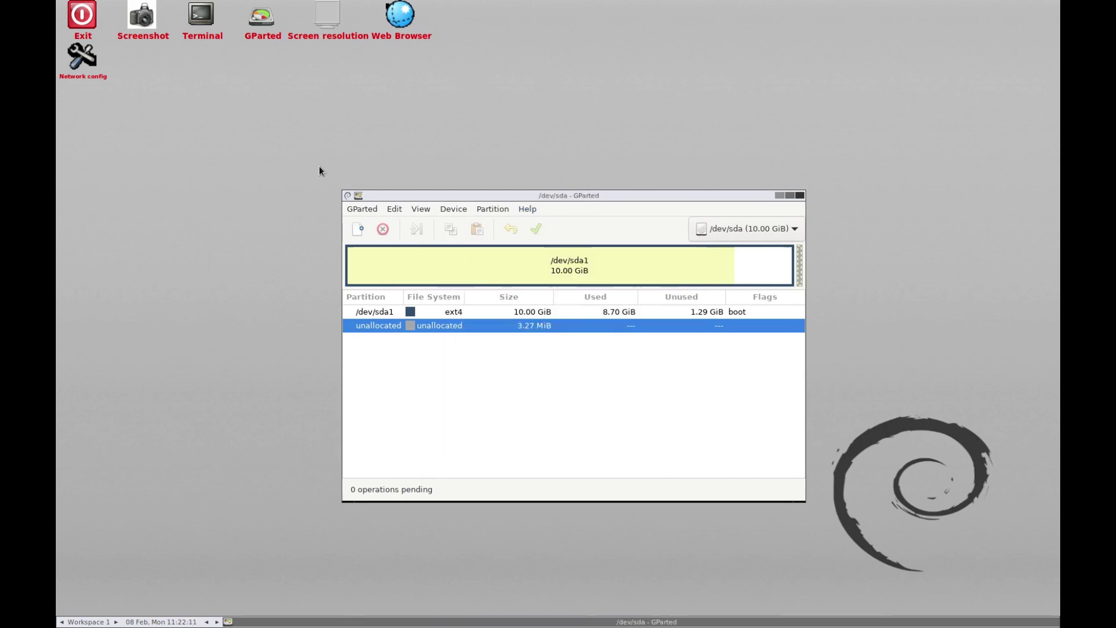
left_click_drag(413, 197, 524, 112)
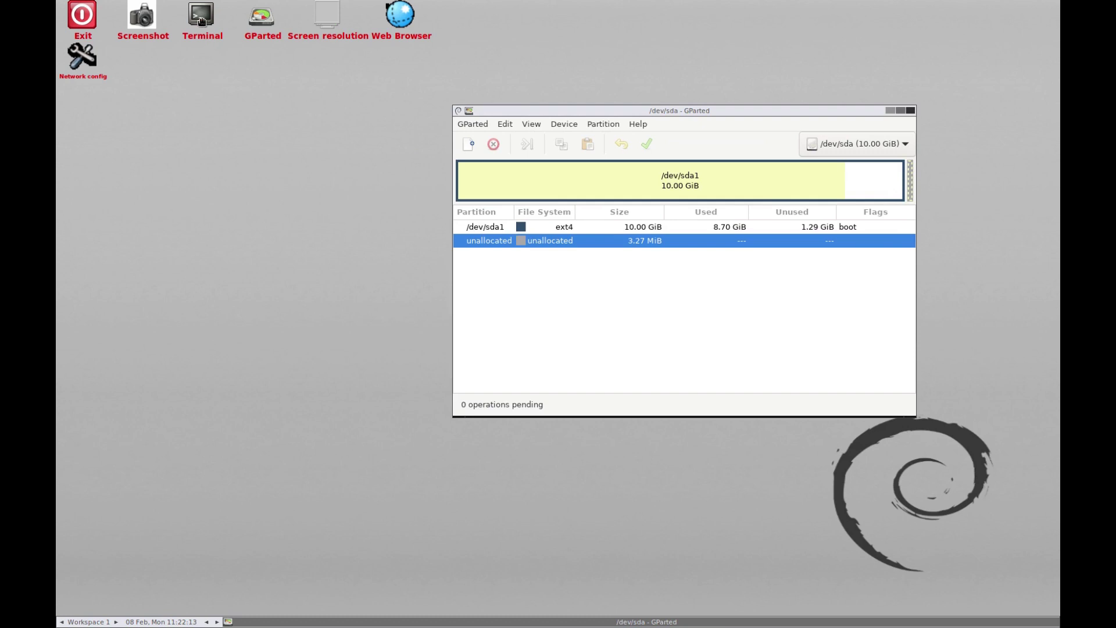
In a terminal, show the Debian bullseye/sid release and kernel 5.10 via uname -a.
left_click(202, 22)
left_click_drag(205, 25, 284, 289)
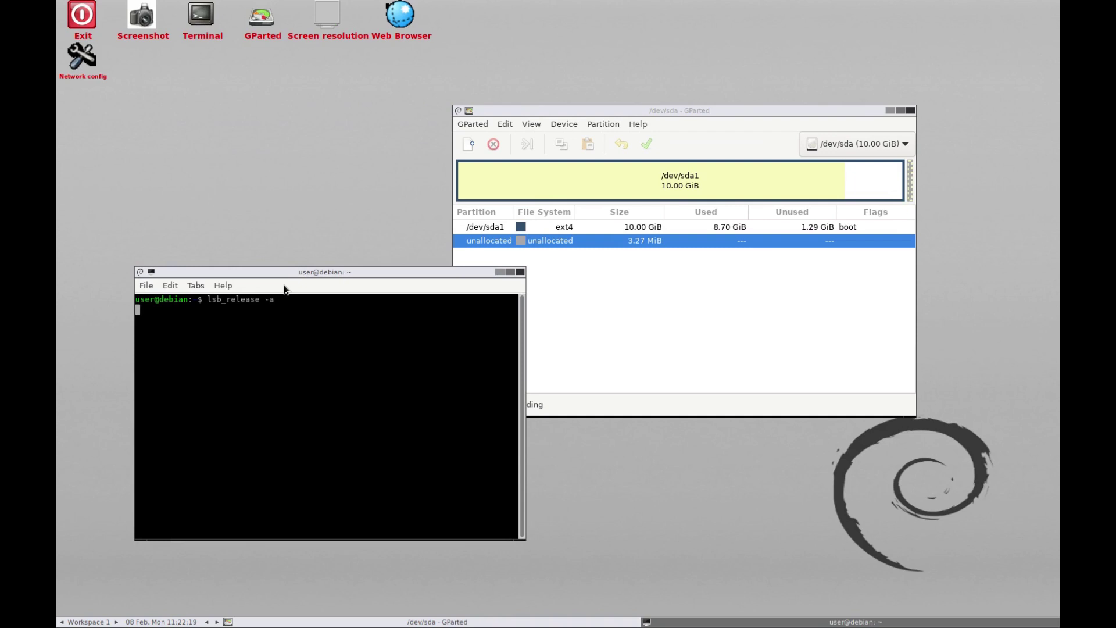
key("Return")
key("Return")
key("Return")
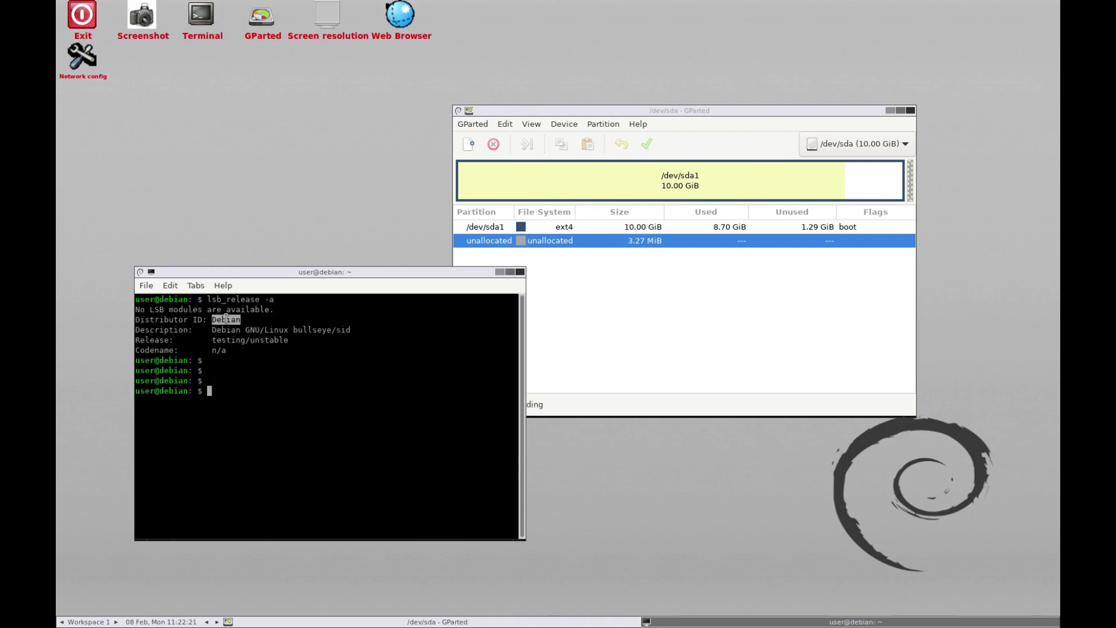
key("ctrl+plus")
type("uname -a")
key("Return")
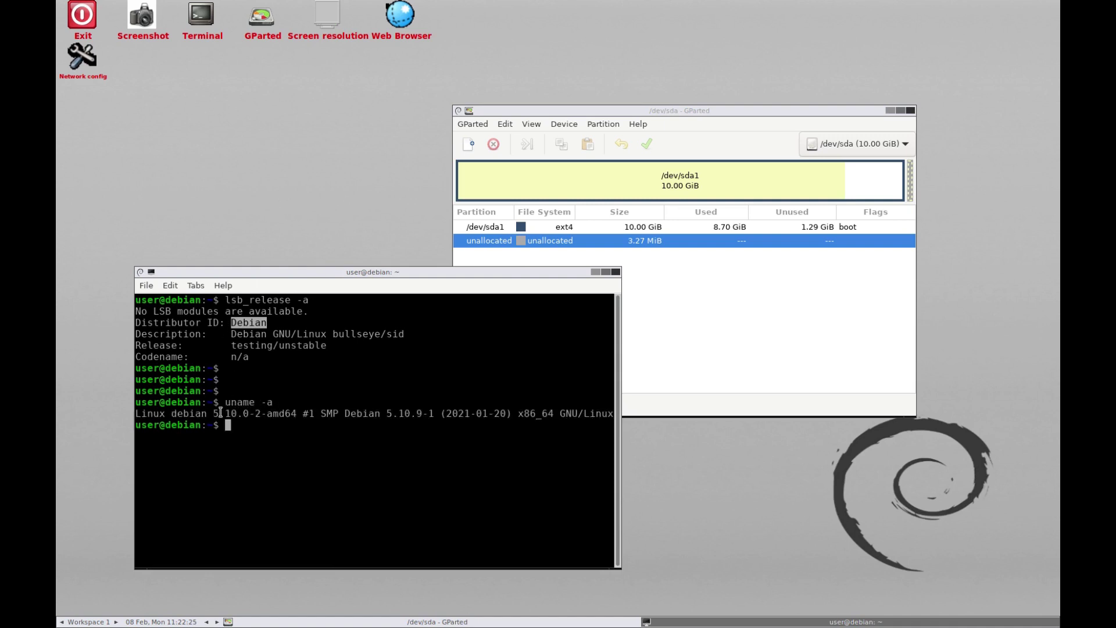
left_click_drag(213, 414, 239, 413)
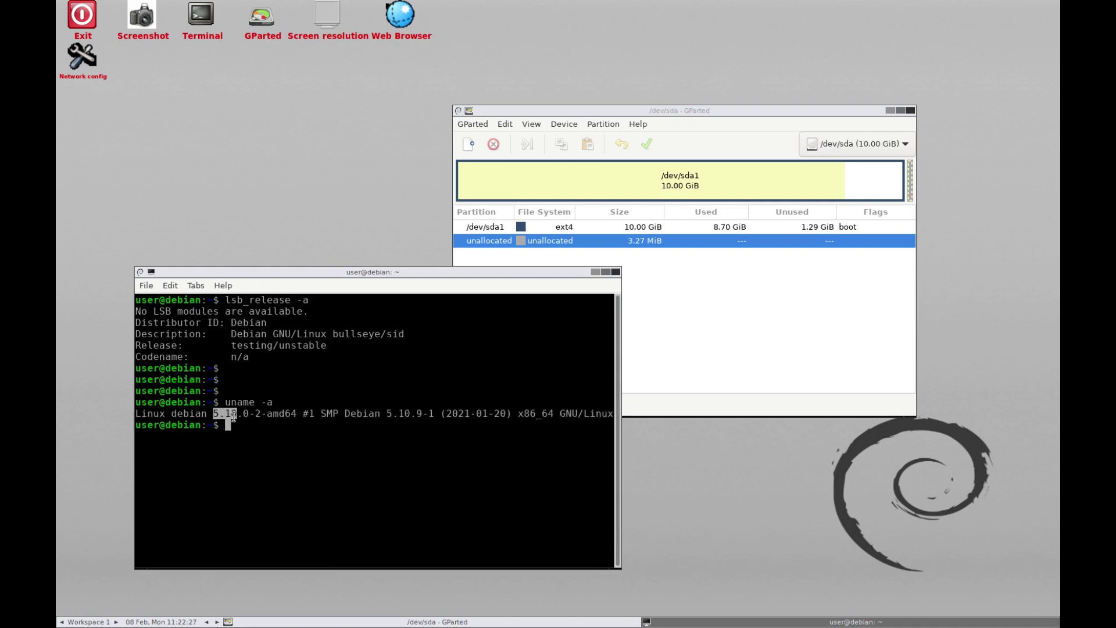
Launch Calculator and then GParted from the Fluxbox desktop menu.
right_click(244, 208)
mouse_move(253, 229)
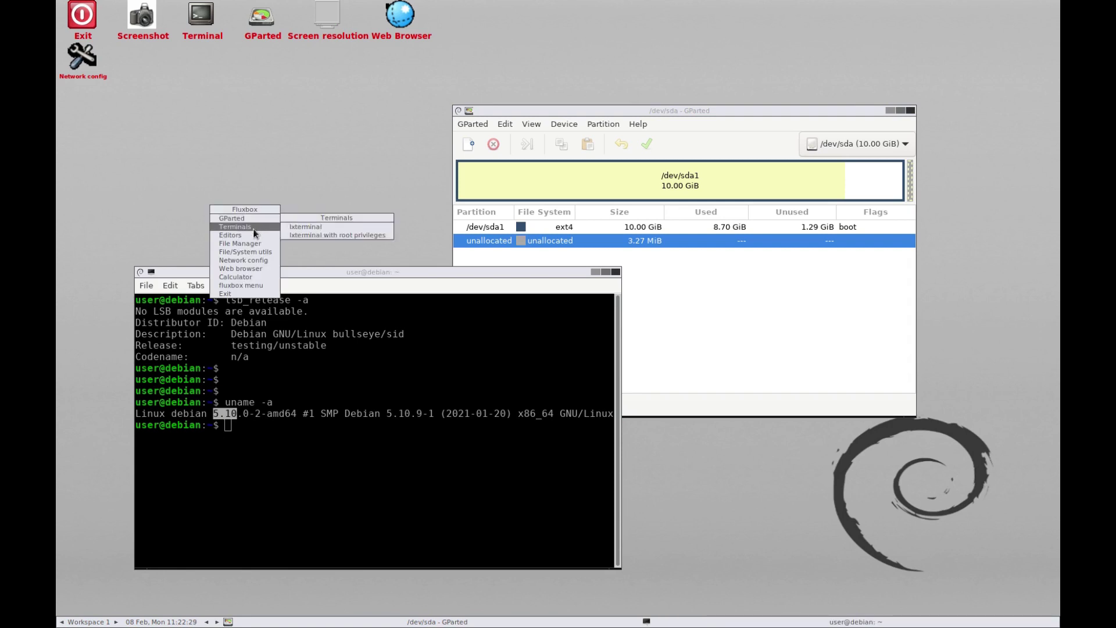
left_click(262, 278)
right_click(309, 174)
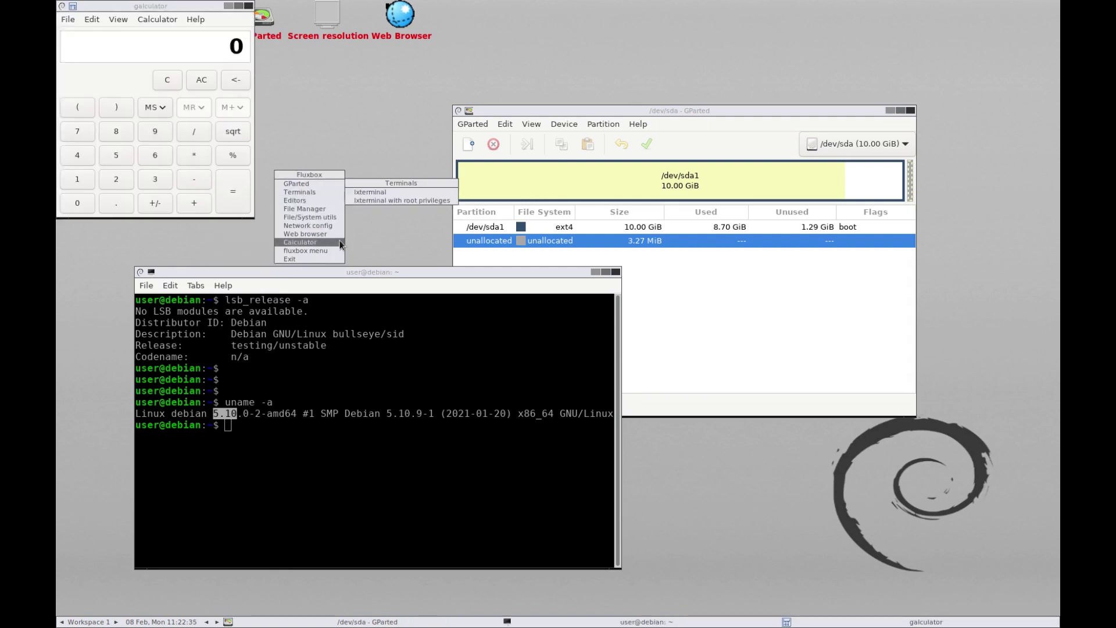
mouse_move(326, 249)
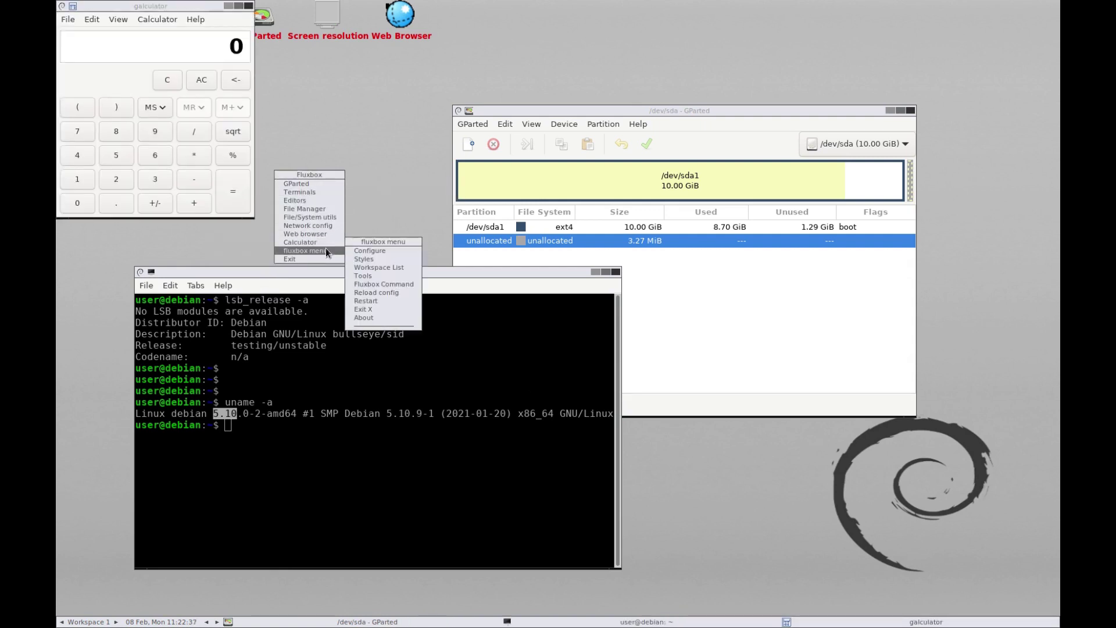
left_click(311, 184)
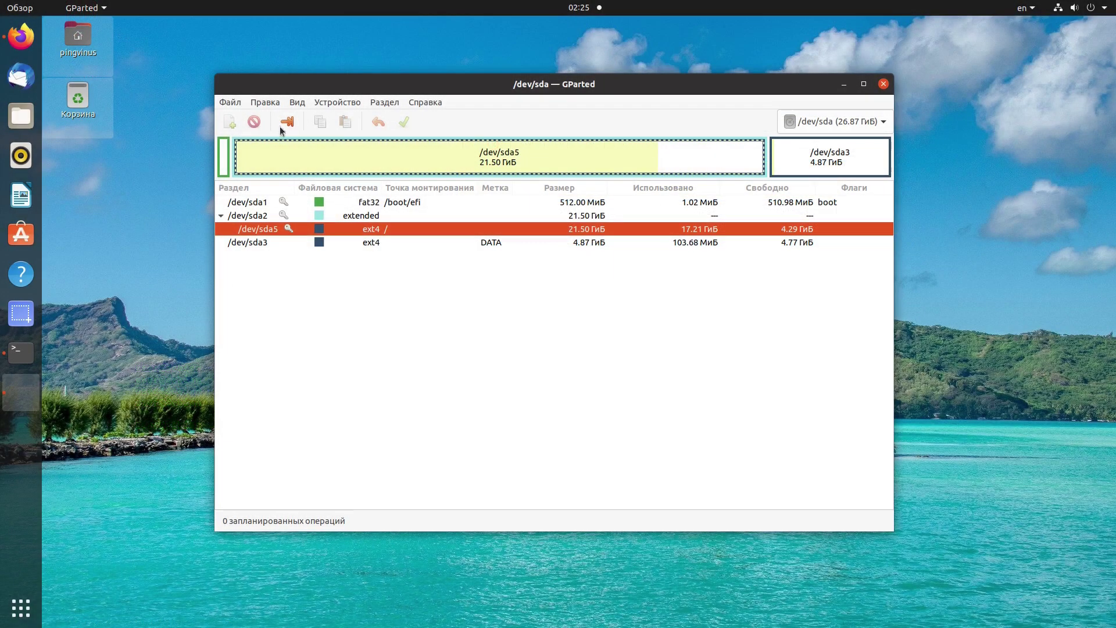
Browse the Edit menu, try resizing /dev/sda5, and delete the /dev/sda3 partition.
left_click(265, 102)
left_click(377, 103)
right_click(365, 228)
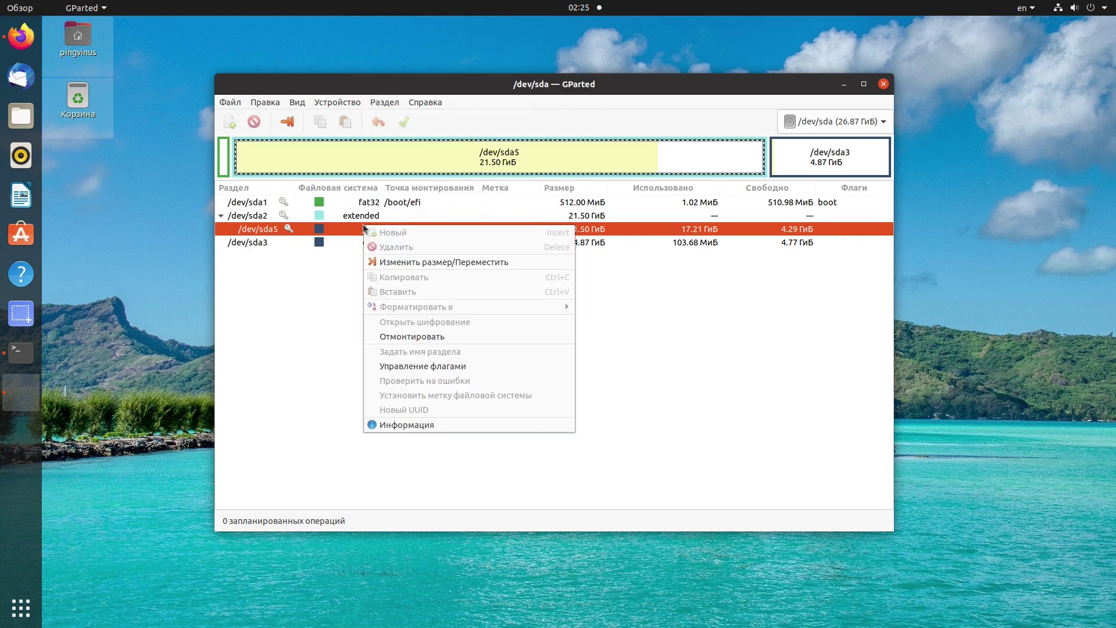
left_click(409, 262)
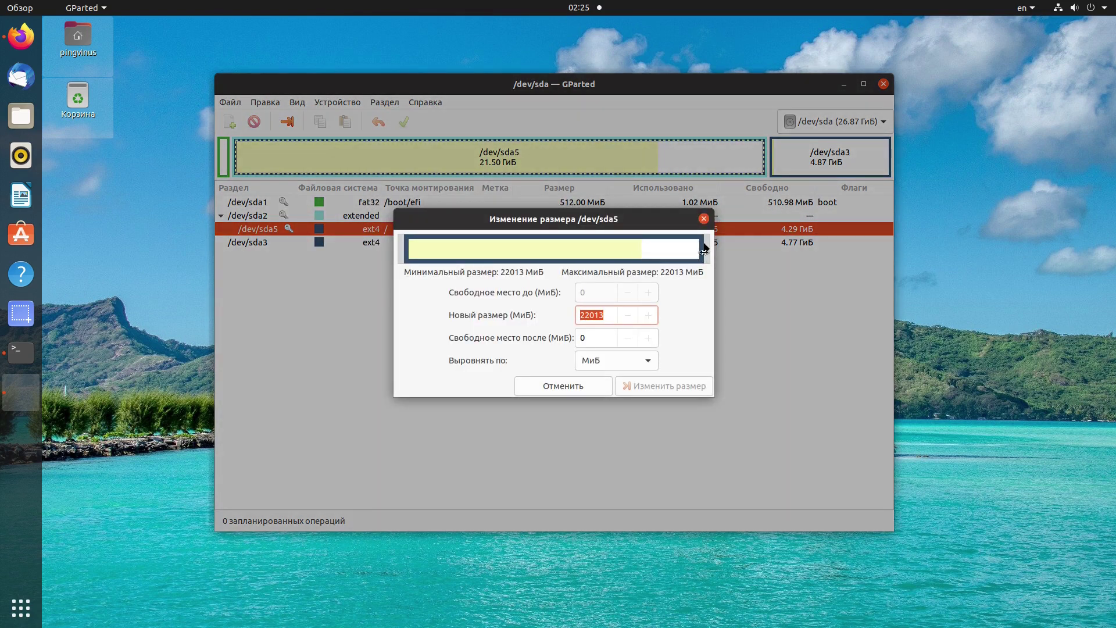
right_click(410, 242)
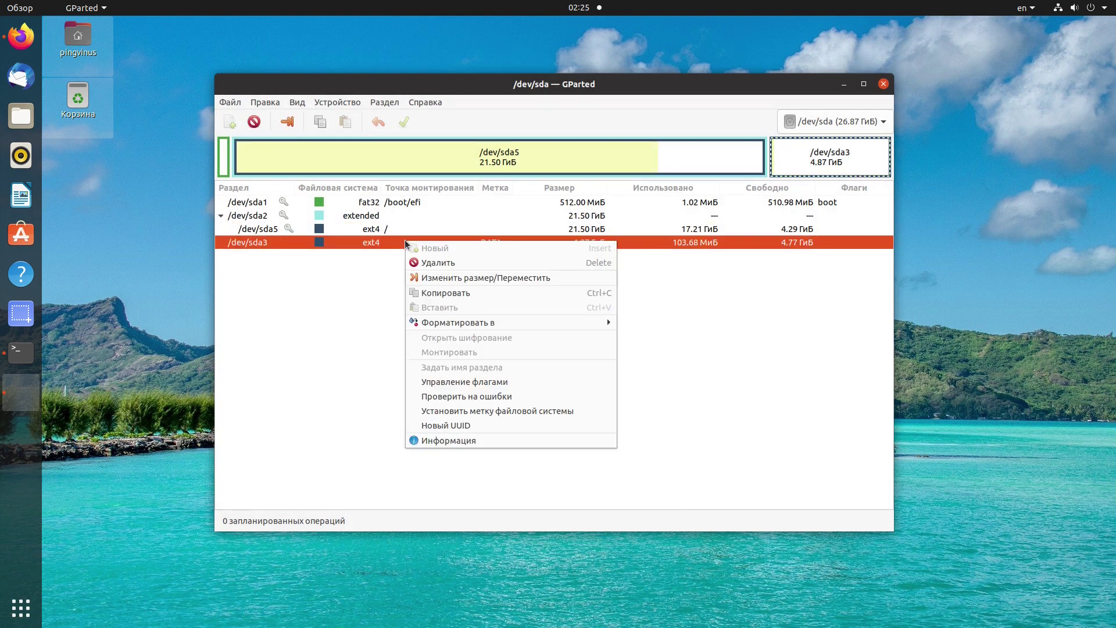
left_click(419, 258)
Create a new linux-swap partition in the freed space.
key("Insert")
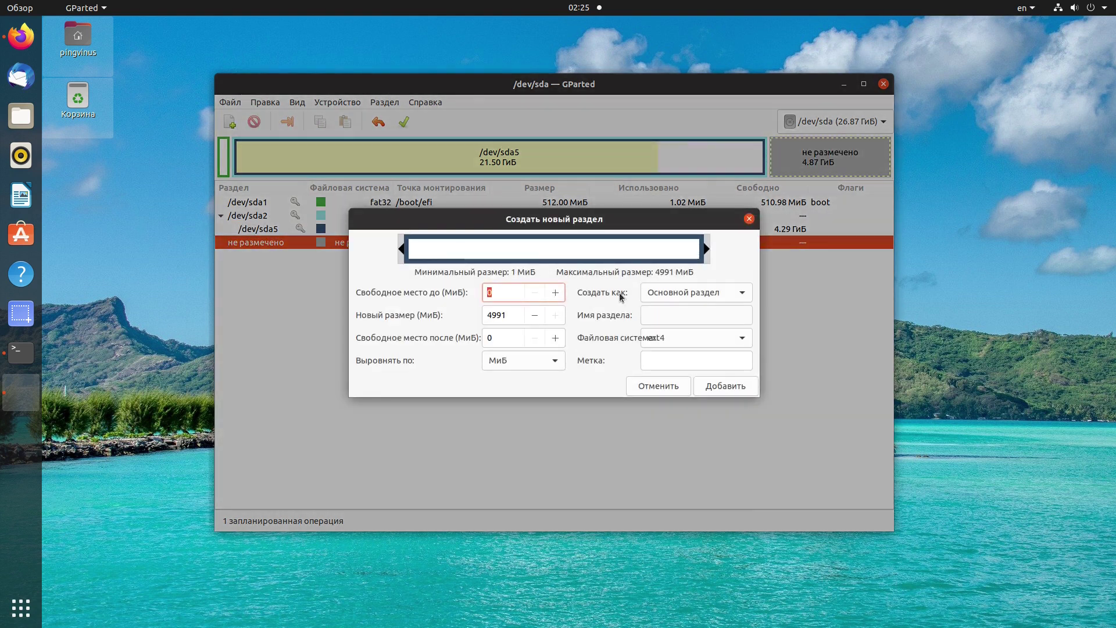
left_click(668, 337)
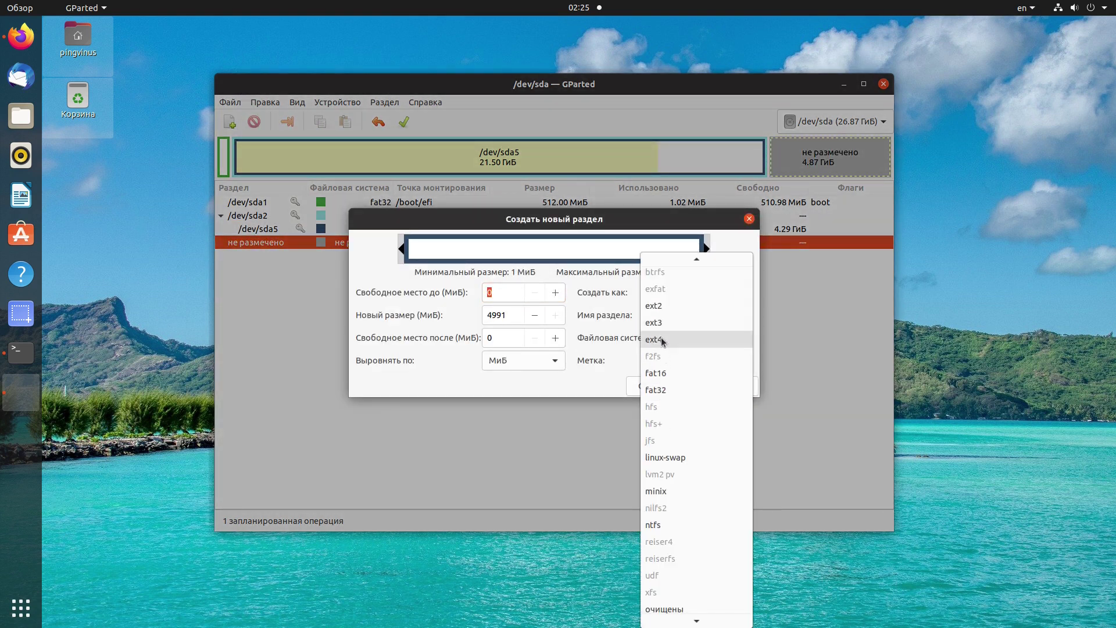
left_click(604, 312)
left_click(554, 292)
double_click(553, 292)
left_click(653, 336)
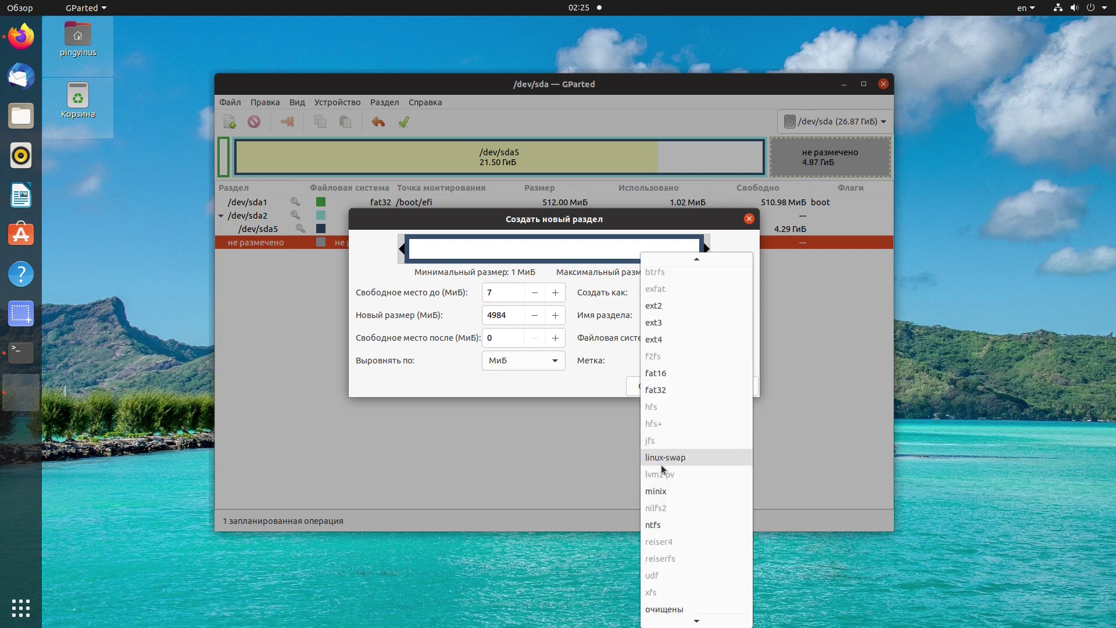
scroll(665, 516, "down", 1)
left_click(684, 437)
left_click(725, 386)
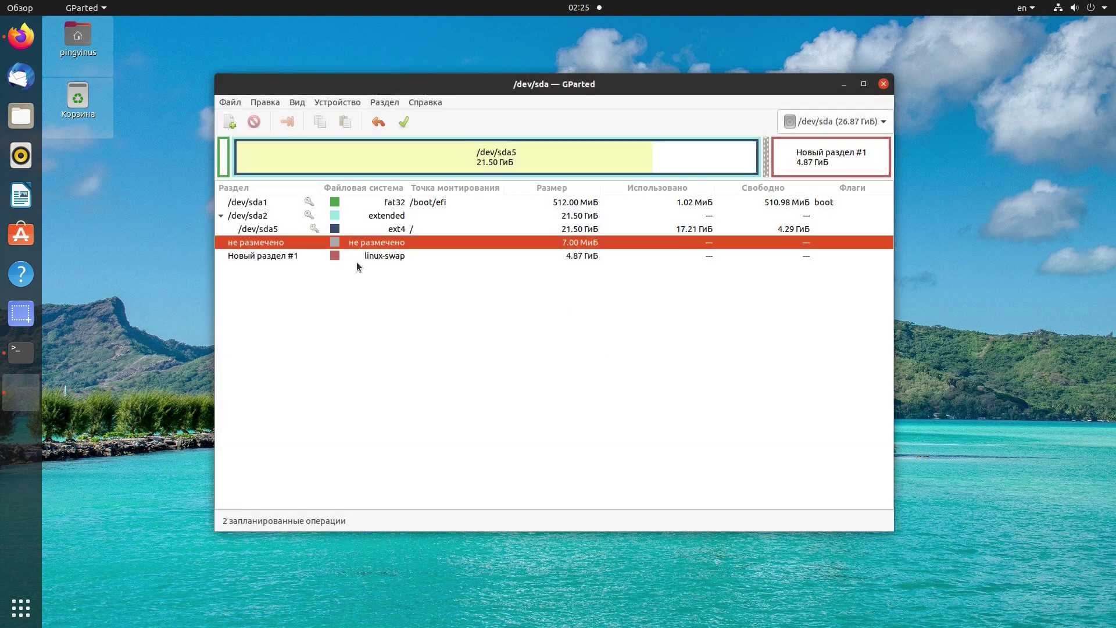
Resize the new swap partition to 2.81 GiB.
left_click(375, 257)
right_click(376, 257)
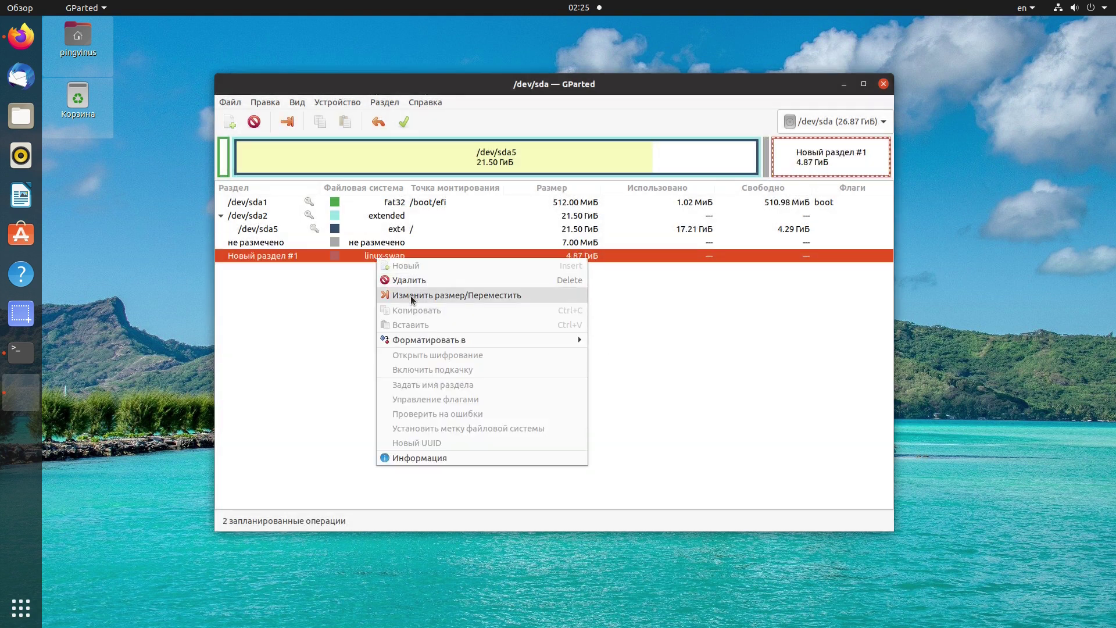
left_click(410, 293)
left_click_drag(705, 249, 578, 250)
left_click(624, 390)
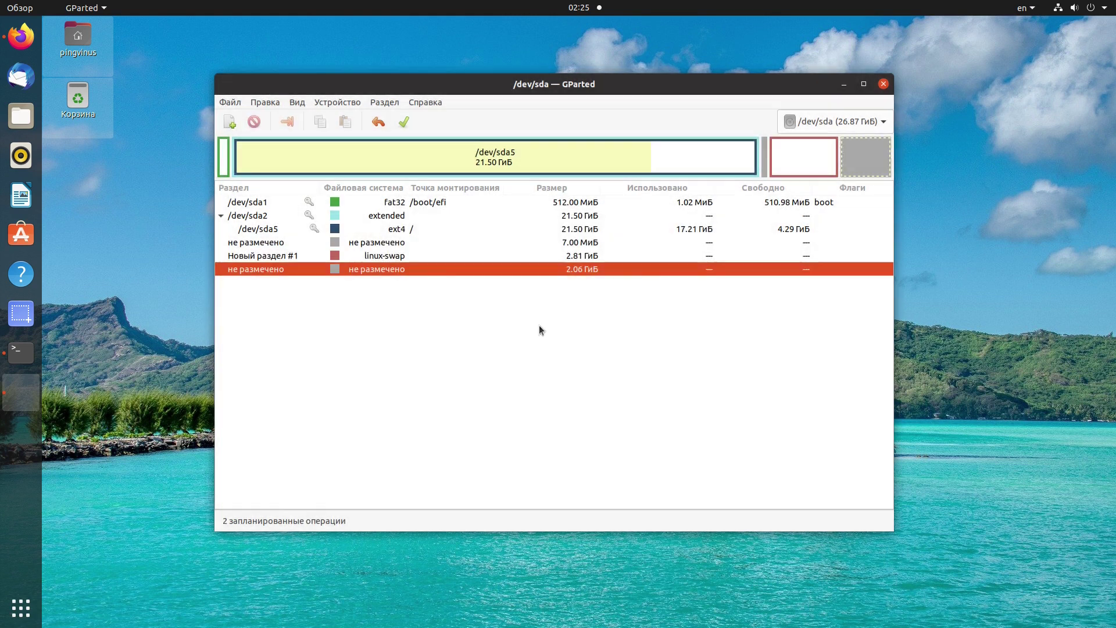
Add an unformatted partition in the unallocated space and delete Новый раздел #1.
right_click(441, 270)
left_click(471, 279)
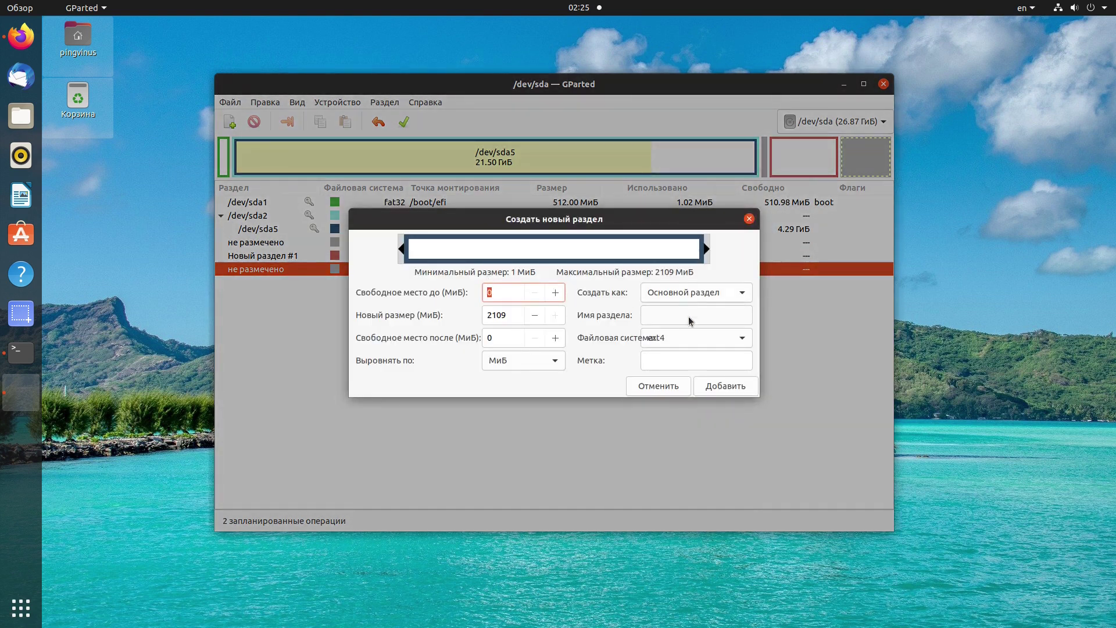
left_click(691, 338)
scroll(692, 476, "down", 1)
left_click(688, 588)
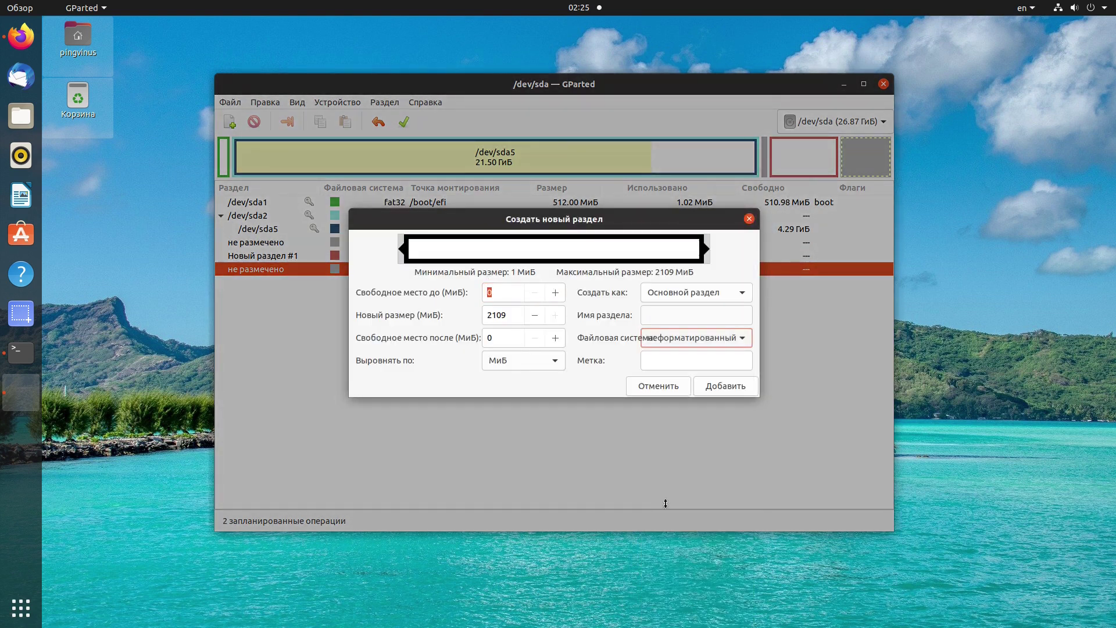
left_click(681, 360)
left_click(727, 385)
right_click(451, 255)
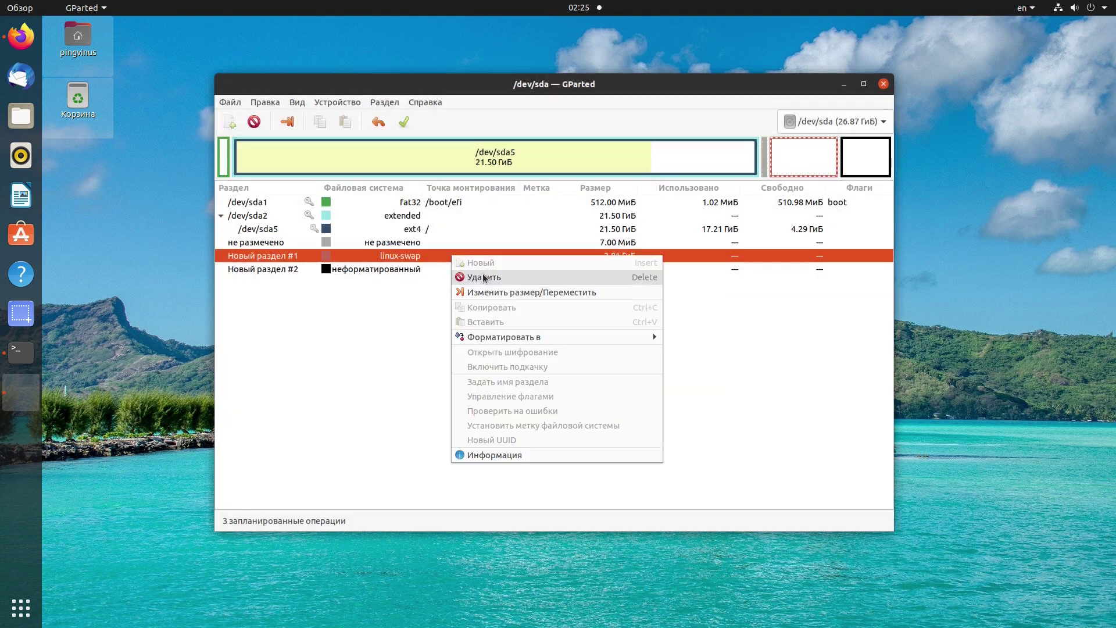
left_click(485, 277)
Run the kernel information command, typed as 'name -a', in the terminal.
left_click(385, 101)
type("name -a")
key("Return")
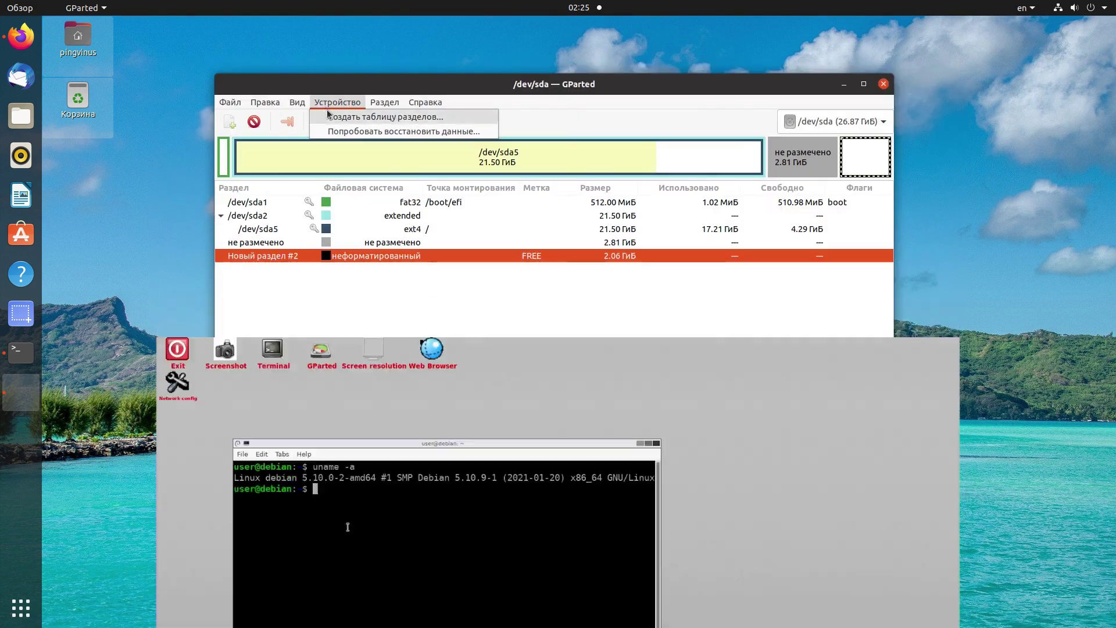
Dismiss the information message and show the device information pane.
left_click(327, 110)
left_click(551, 369)
left_click(292, 103)
left_click(308, 113)
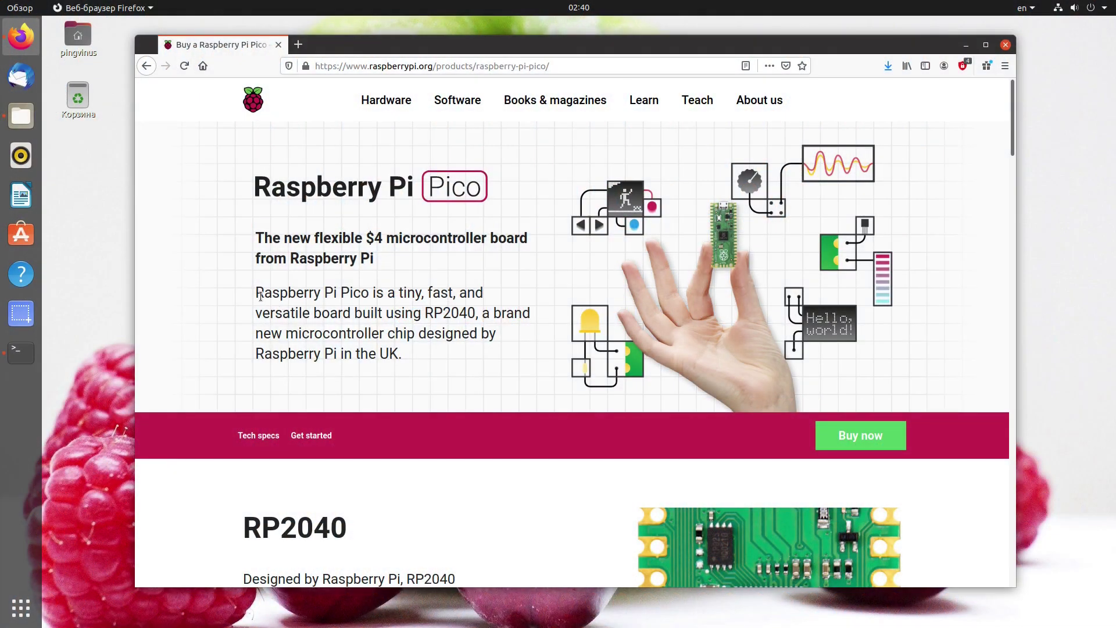
Read down the Raspberry Pi Pico page to the RP2040 heading, selecting text along the way.
left_click_drag(258, 295, 363, 293)
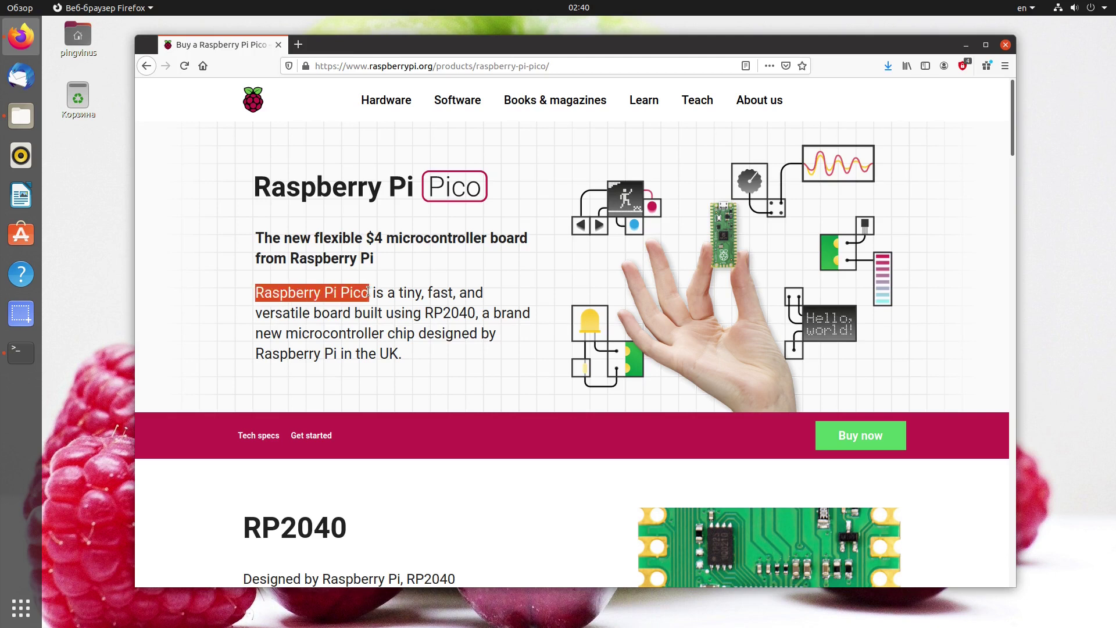
left_click(409, 291)
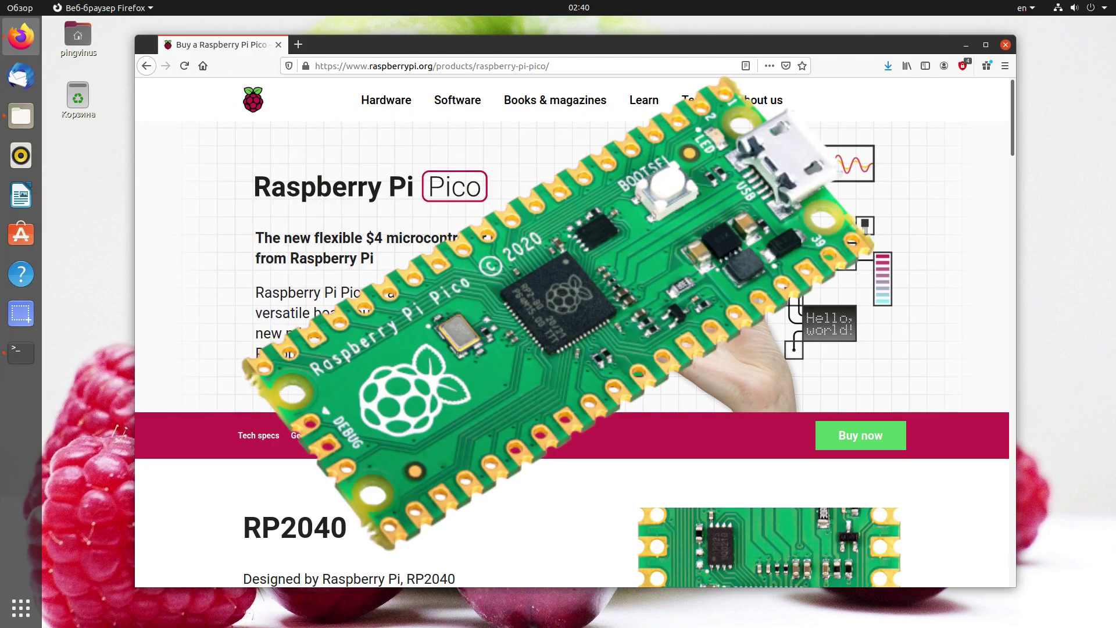
scroll(460, 360, "down", 5)
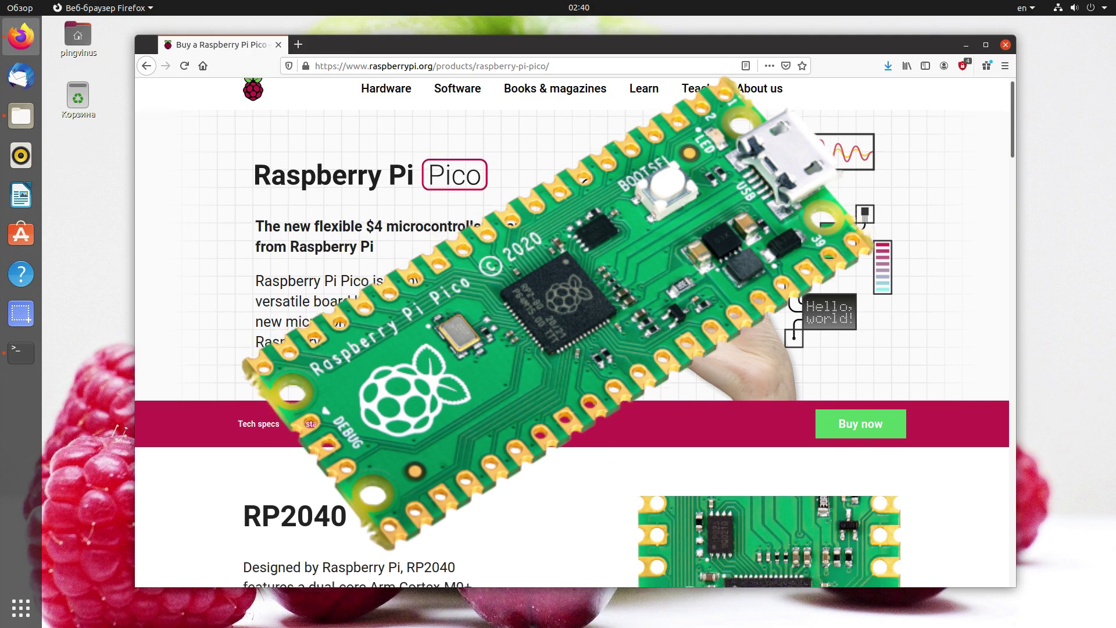
scroll(460, 359, "down", 1)
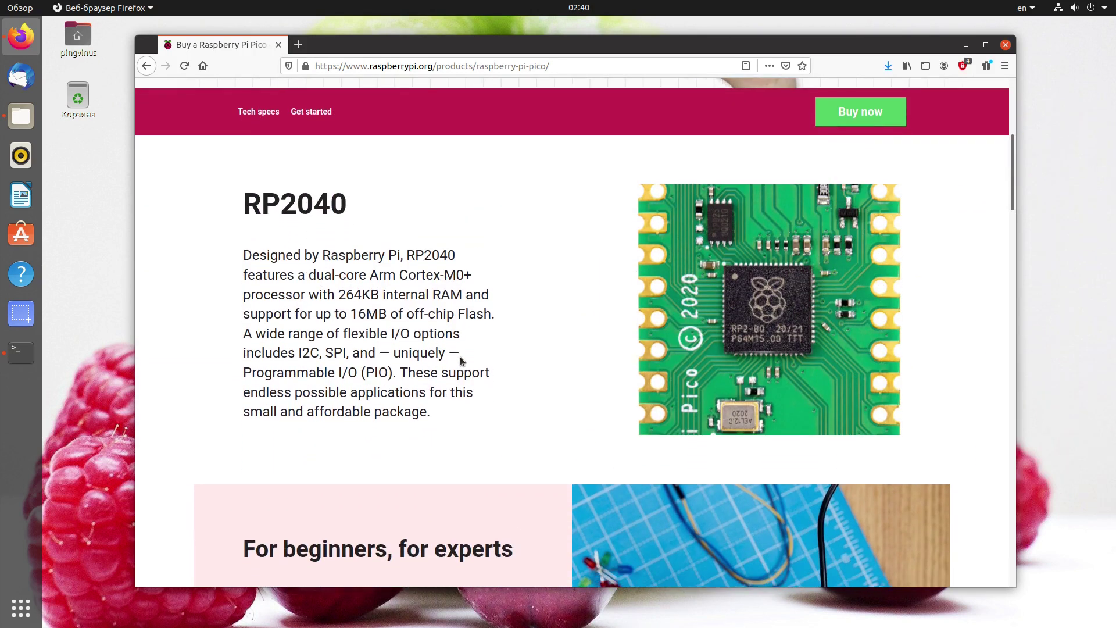
scroll(460, 356, "down", 6)
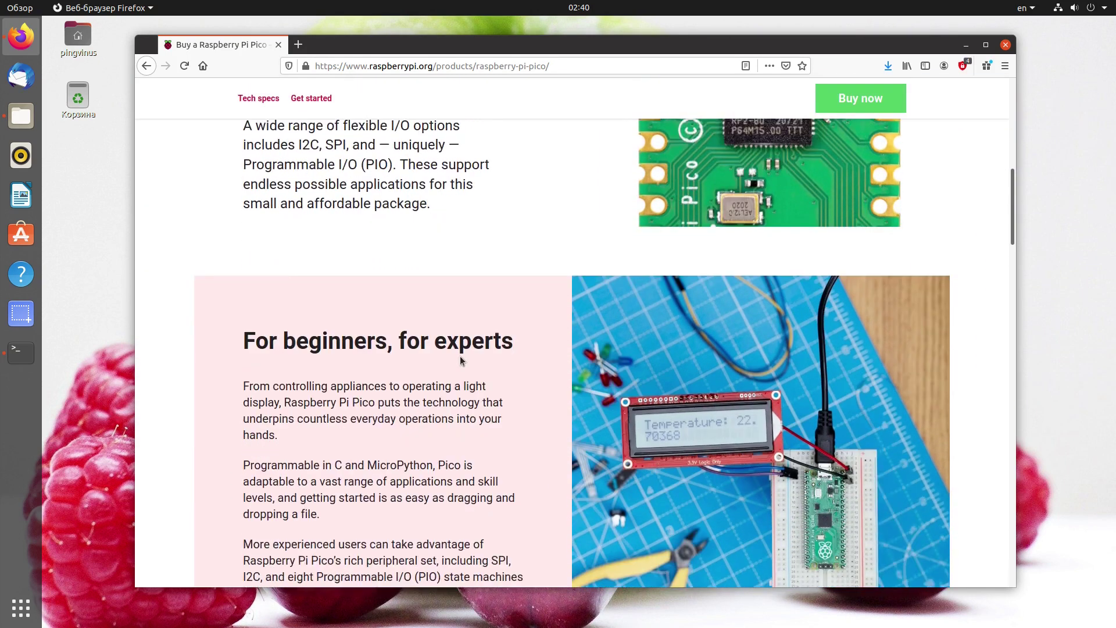
left_click_drag(1010, 209, 1009, 231)
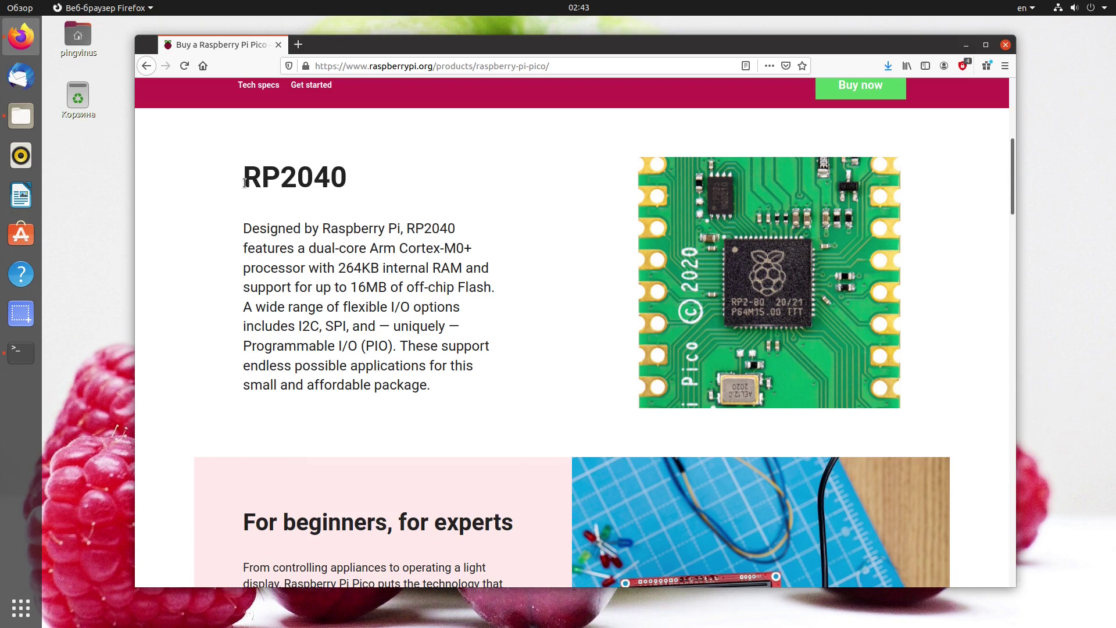
left_click_drag(245, 183, 327, 178)
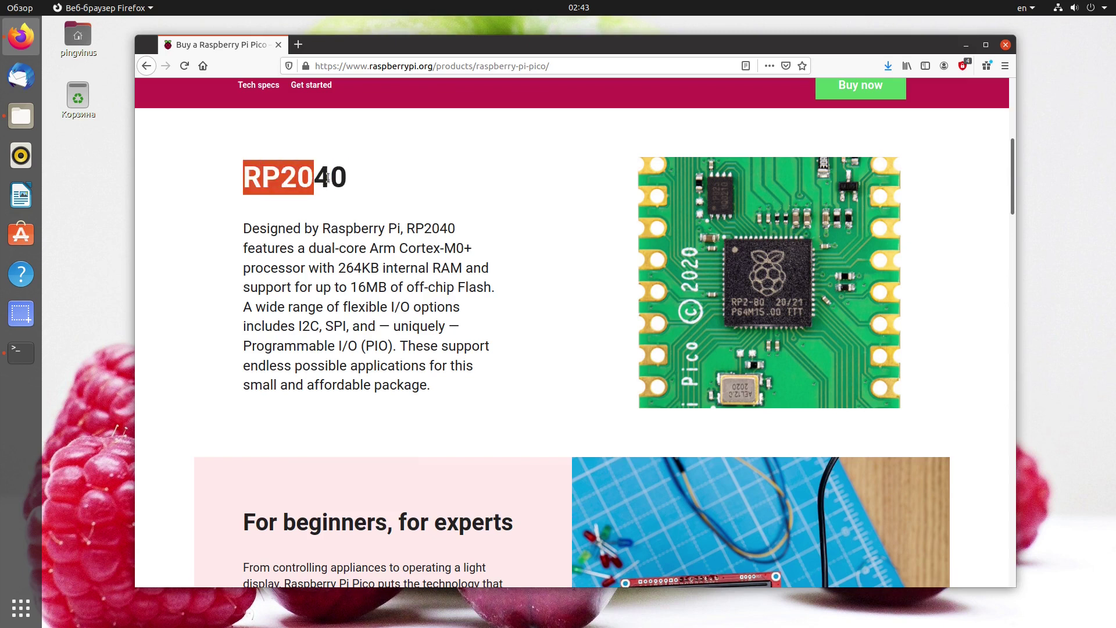
left_click(373, 178)
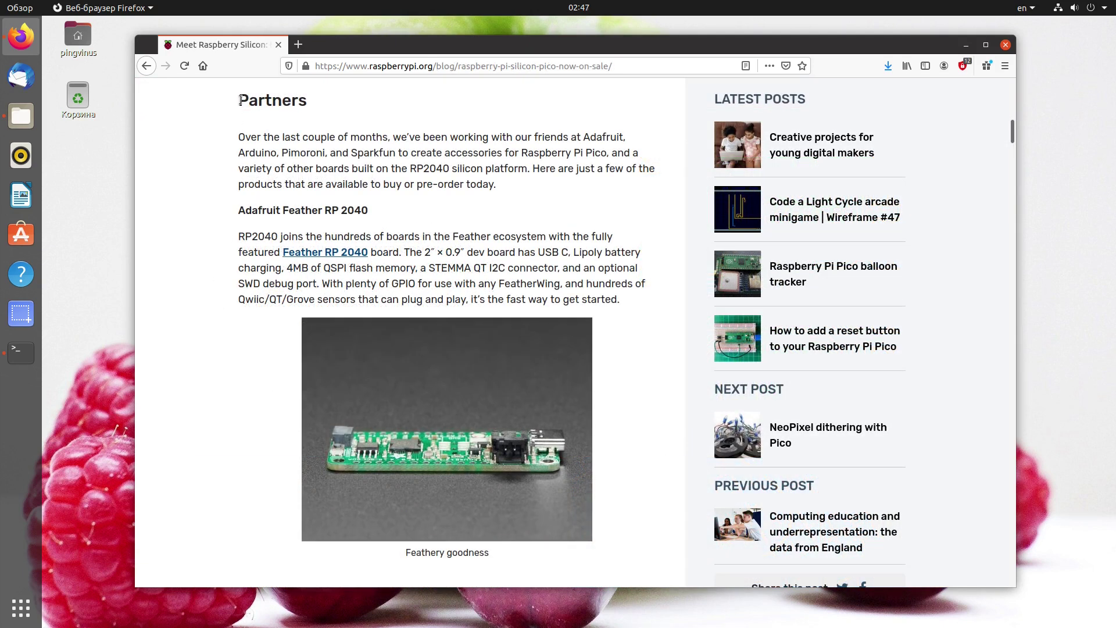
Highlight the Partners heading and the partner names Arduino, Pimoroni and Sparkfun.
left_click_drag(240, 100, 286, 102)
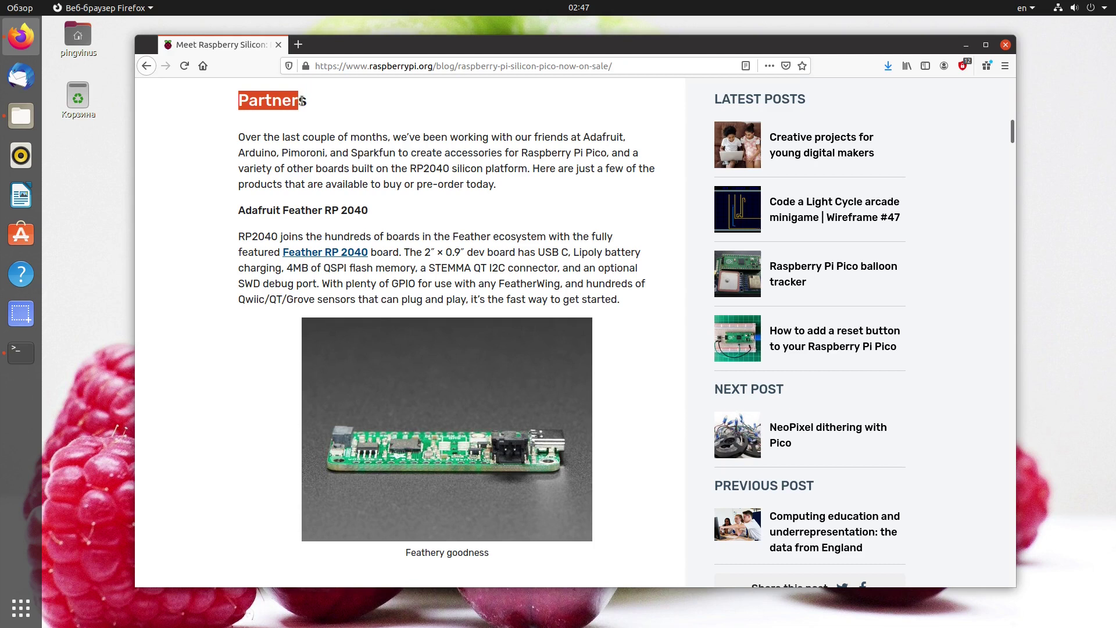
left_click(302, 101)
double_click(267, 154)
double_click(299, 151)
double_click(371, 153)
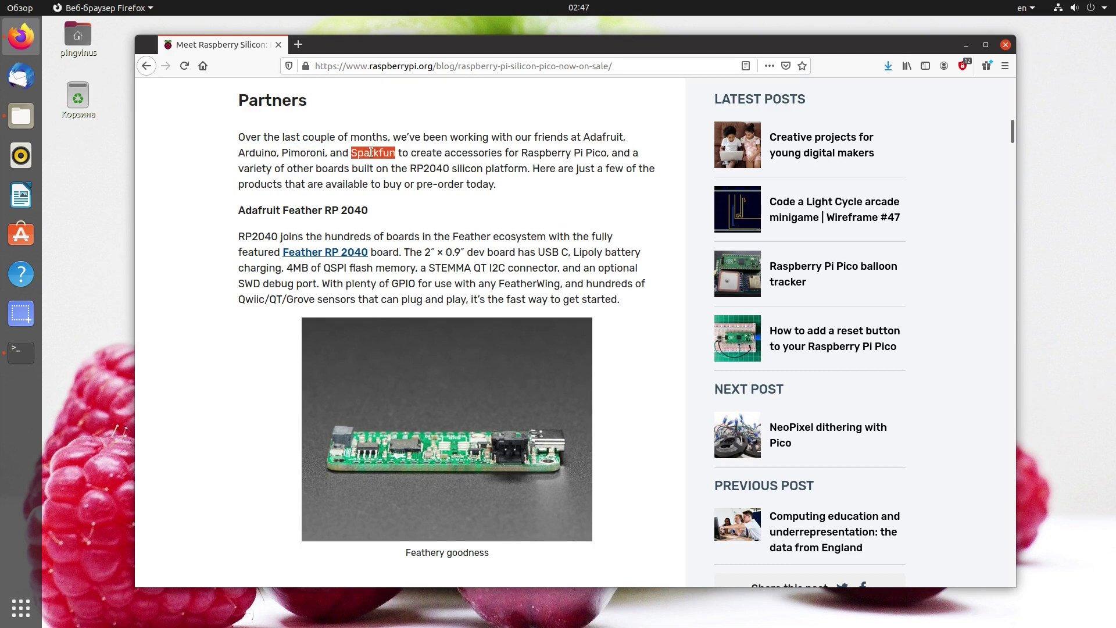
left_click(418, 155)
Scroll further down the blog post past the Partners section.
scroll(653, 289, "down", 7)
scroll(654, 289, "down", 6)
scroll(653, 289, "down", 10)
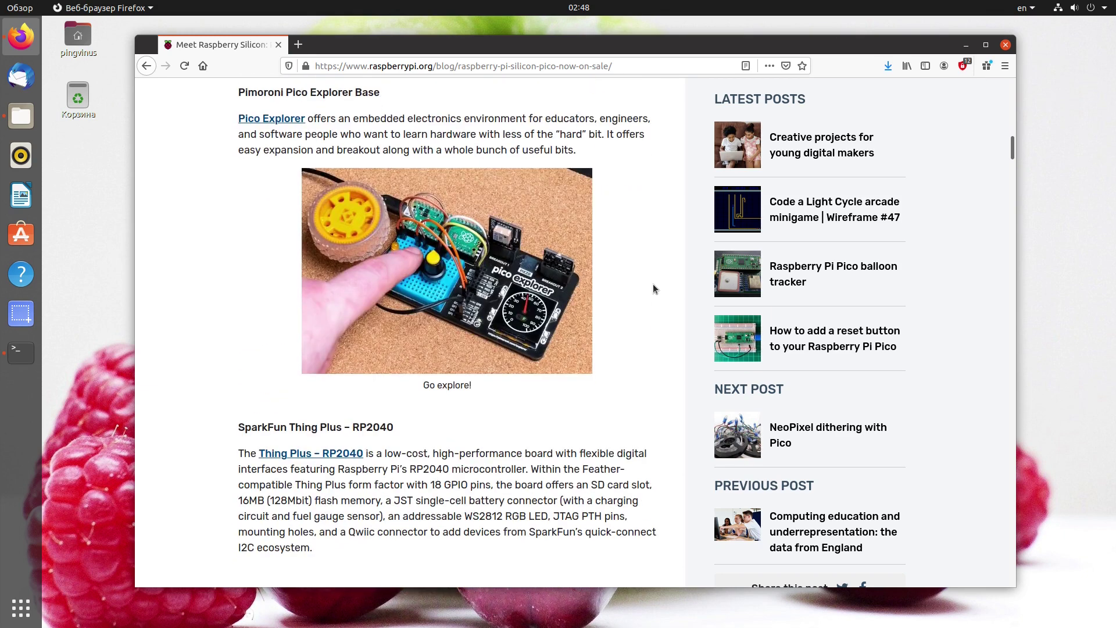
scroll(653, 289, "down", 10)
scroll(653, 283, "down", 2)
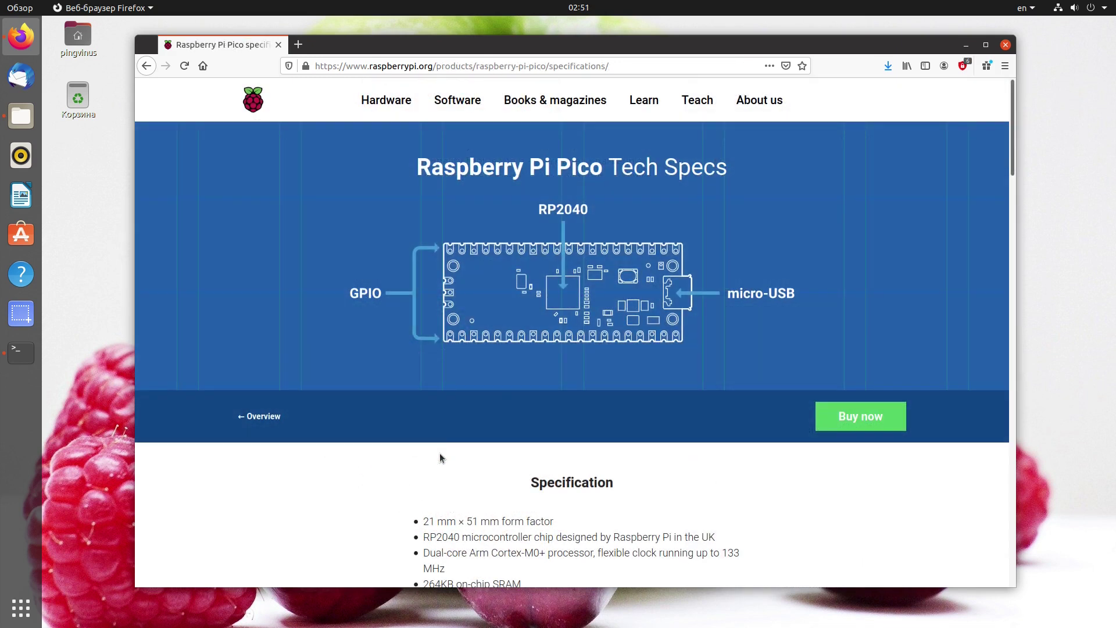
Scroll to the Pico Specification list and highlight 133, GPIO and Temperature.
scroll(491, 205, "down", 5)
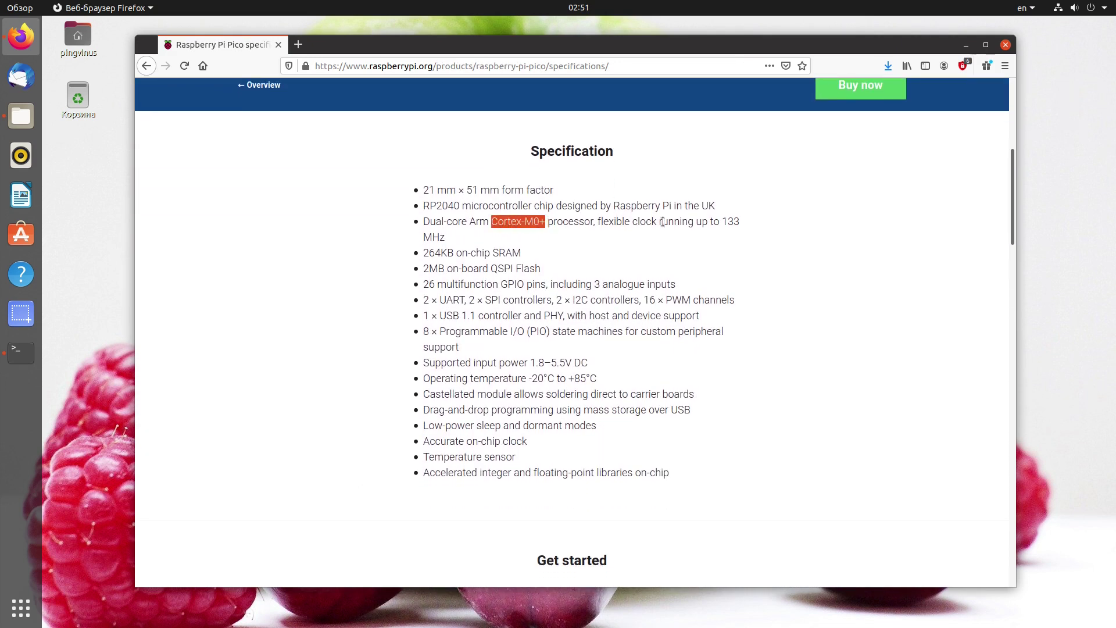
double_click(728, 223)
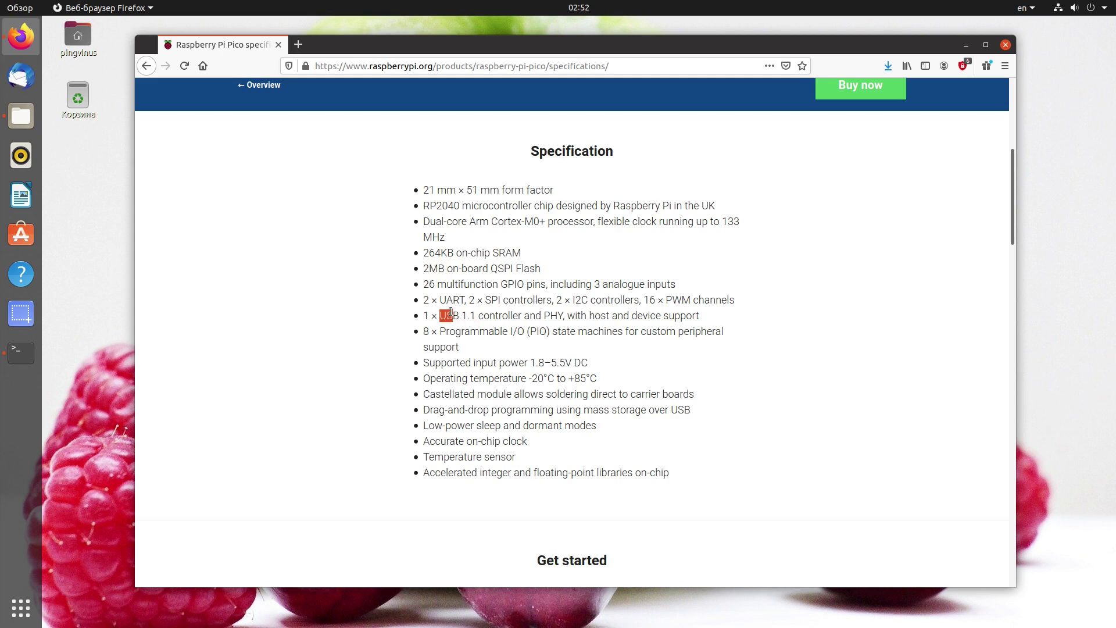
double_click(506, 283)
double_click(476, 457)
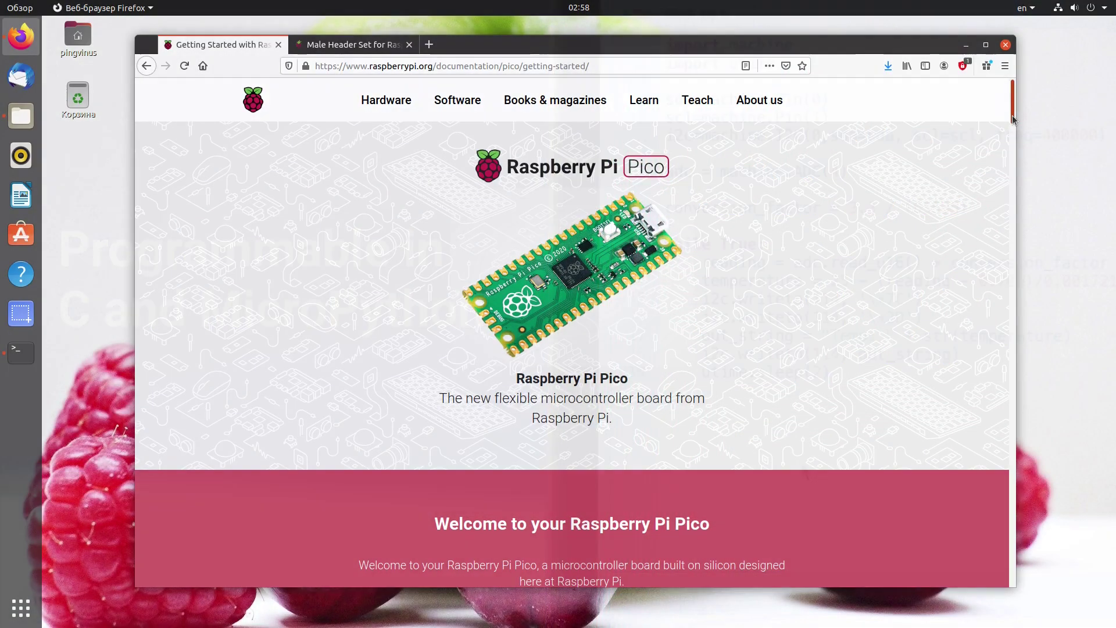
Switch to the Male Header Set page and show the photo of the Pico with headers.
left_click_drag(1012, 118, 972, 219)
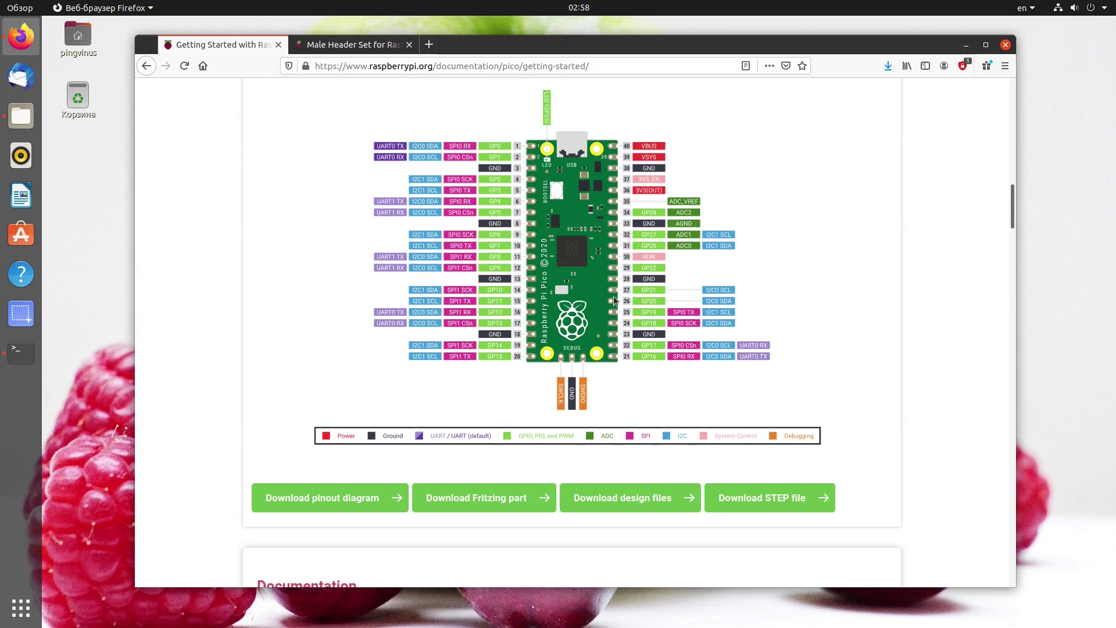
left_click(349, 45)
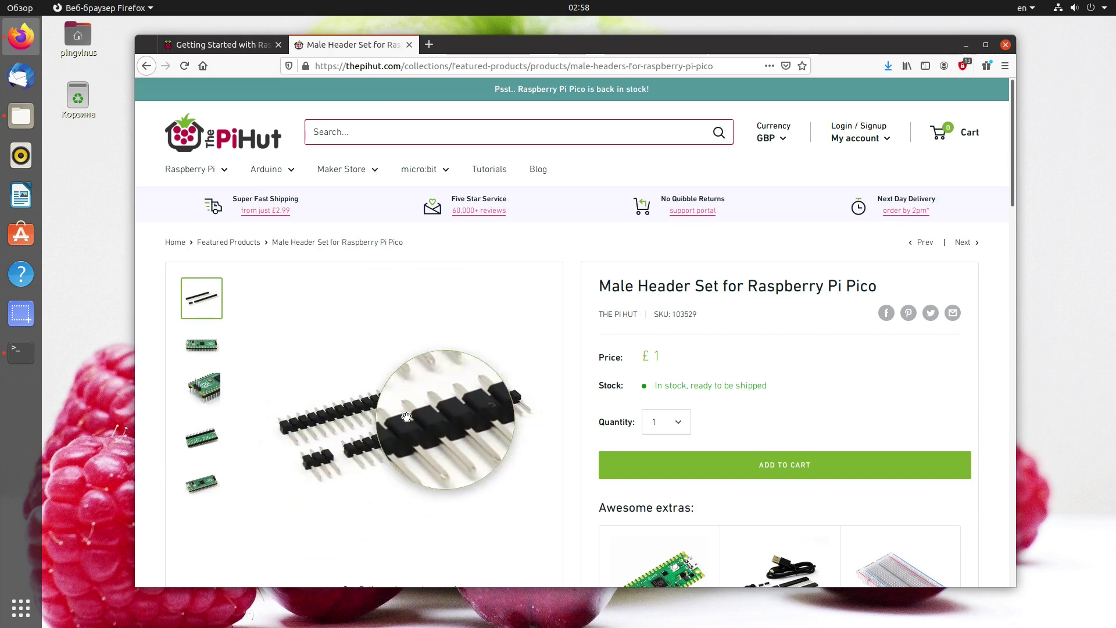
left_click(203, 383)
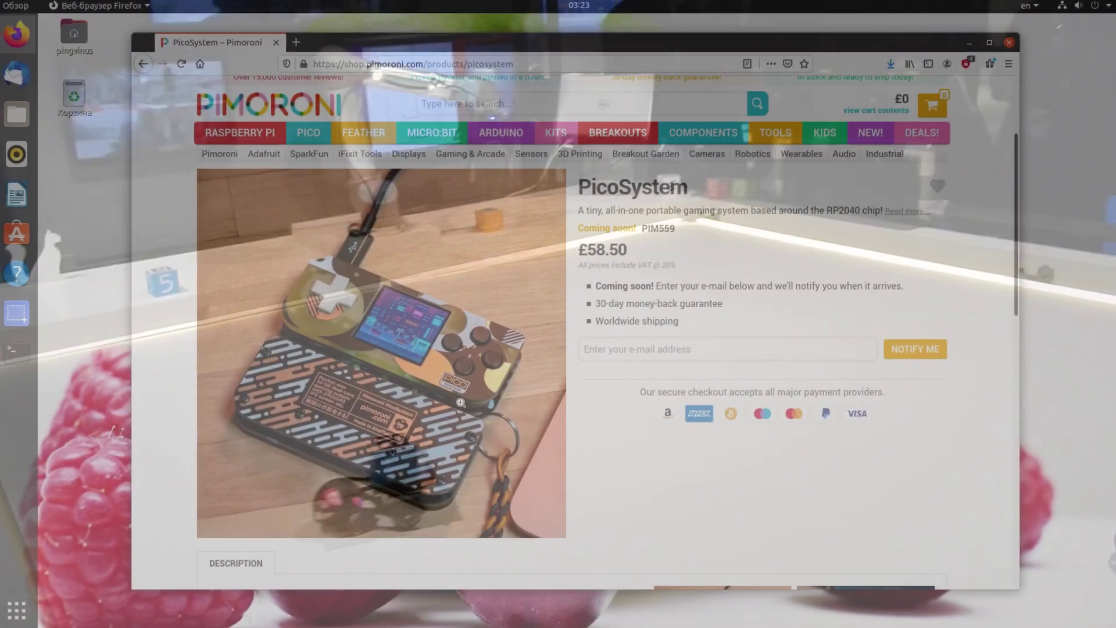
Preview the PicoSystem photo, highlight 'just $4', then follow the buy Raspberry Pi Pico link.
left_click(460, 402)
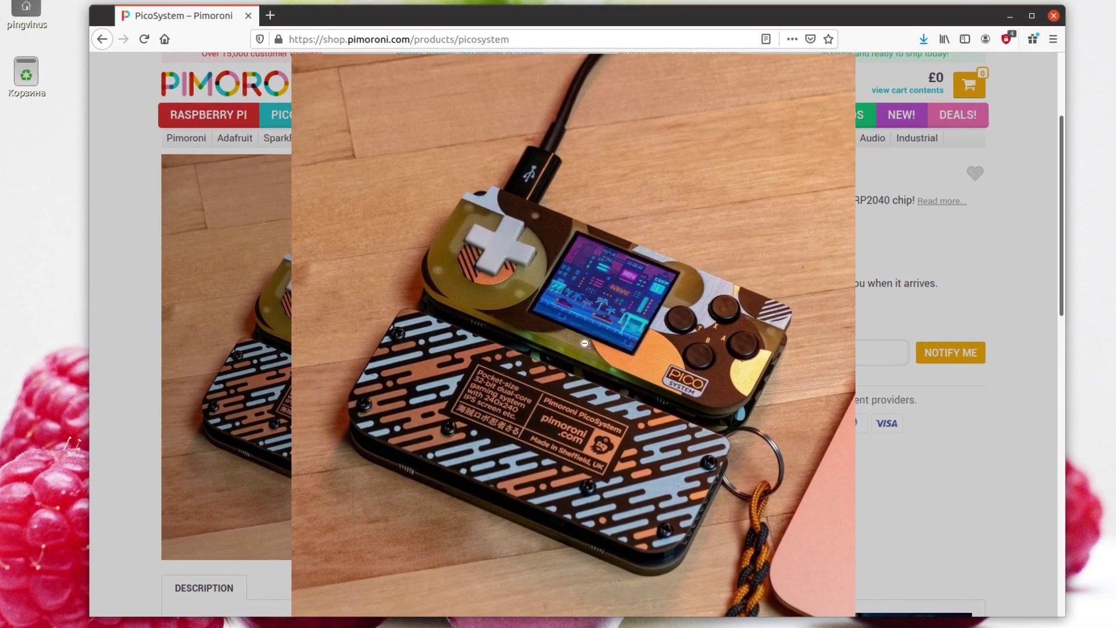
left_click(673, 351)
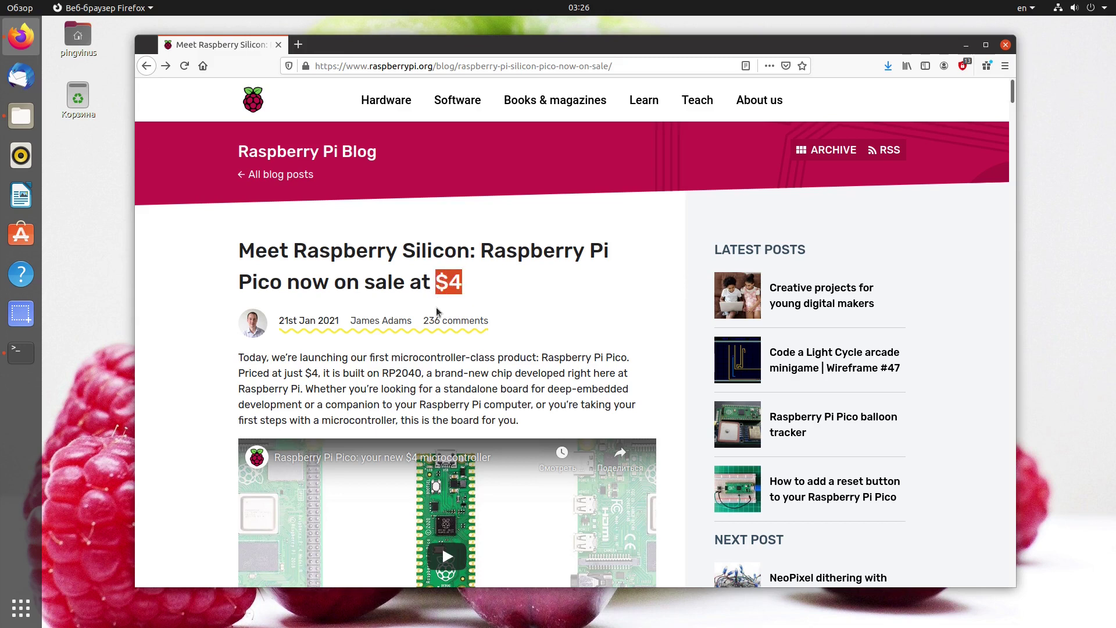
left_click_drag(282, 374, 324, 372)
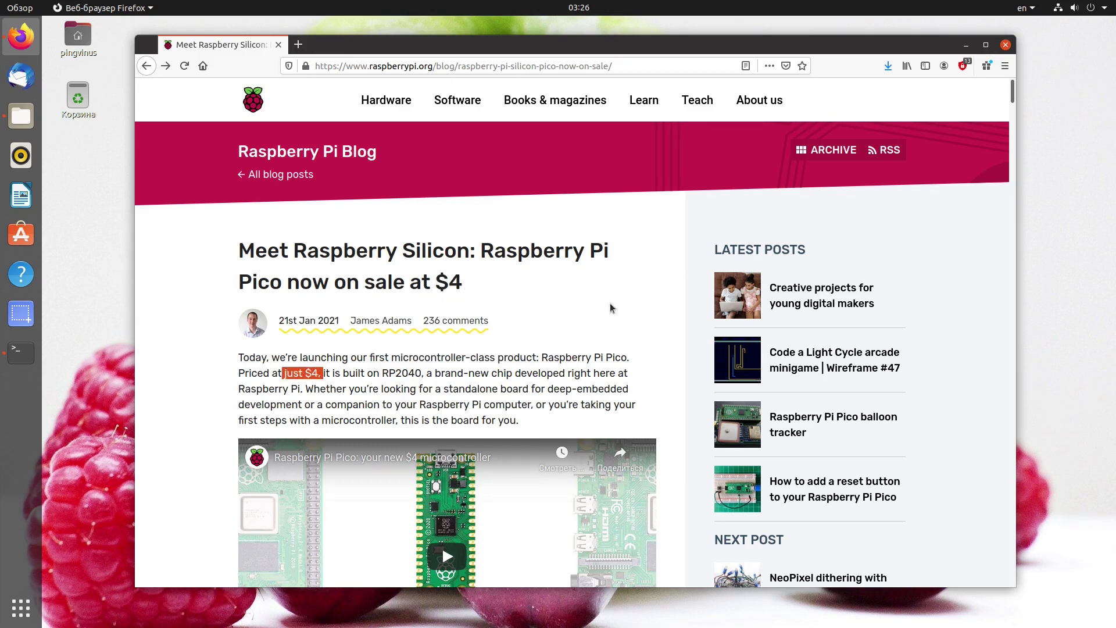
scroll(642, 292, "down", 10)
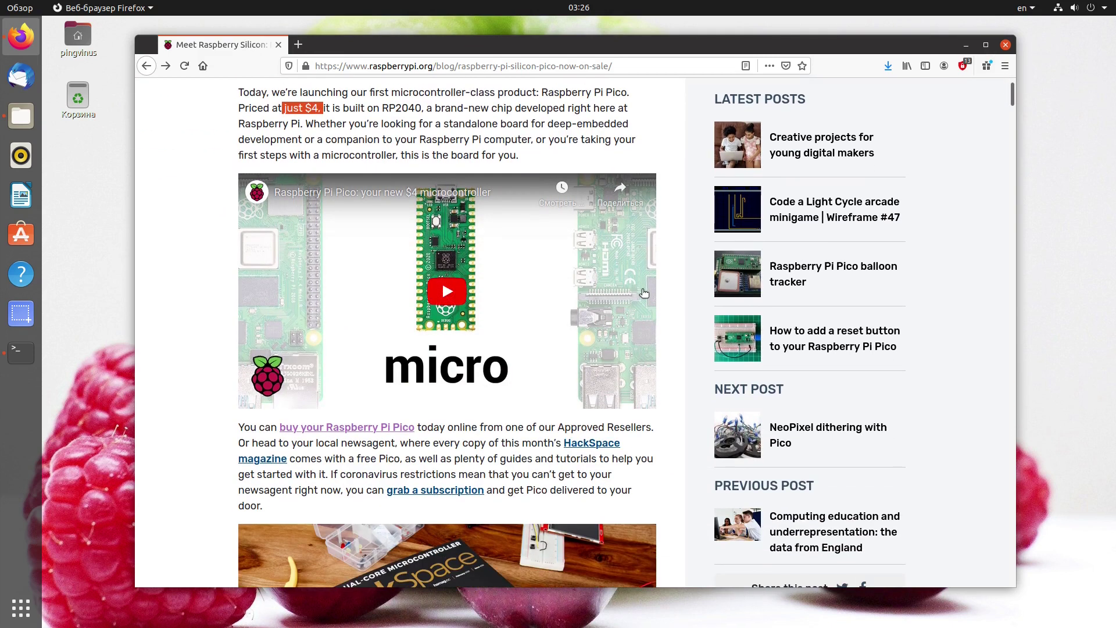
scroll(644, 292, "down", 6)
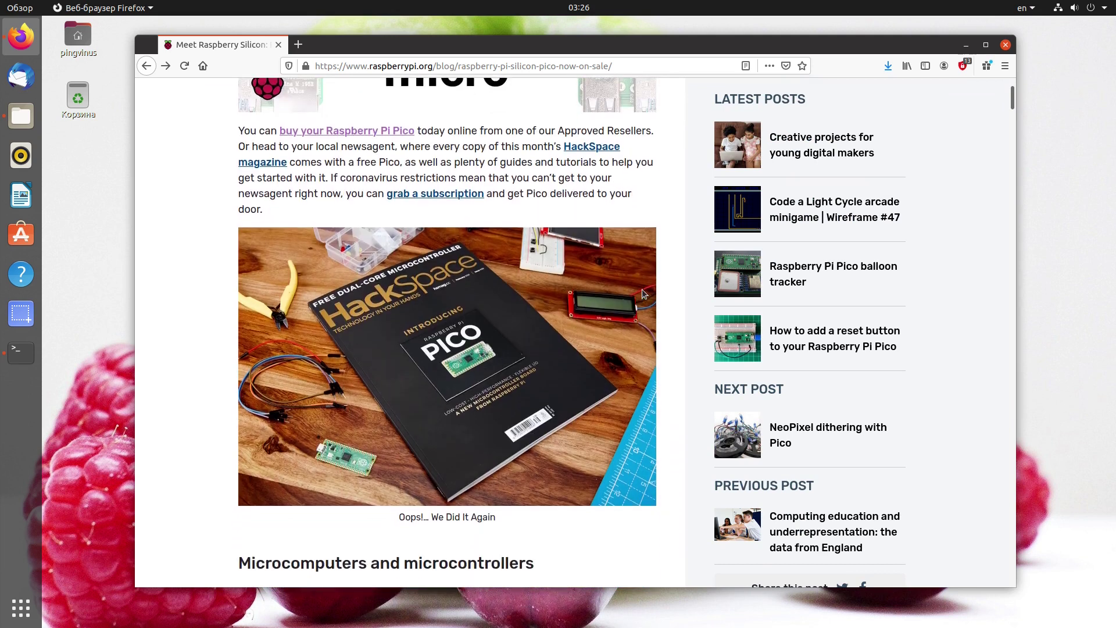
left_click(382, 132)
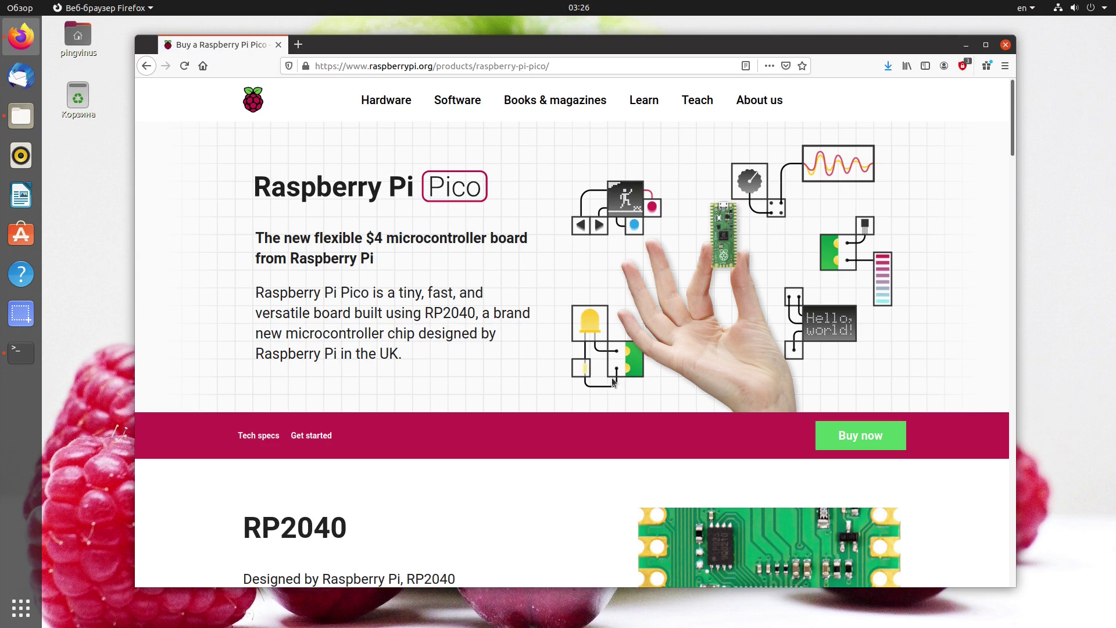
Jump to the Buy section, highlight the no-resellers message, and leave the country as Rest of the world.
left_click(871, 436)
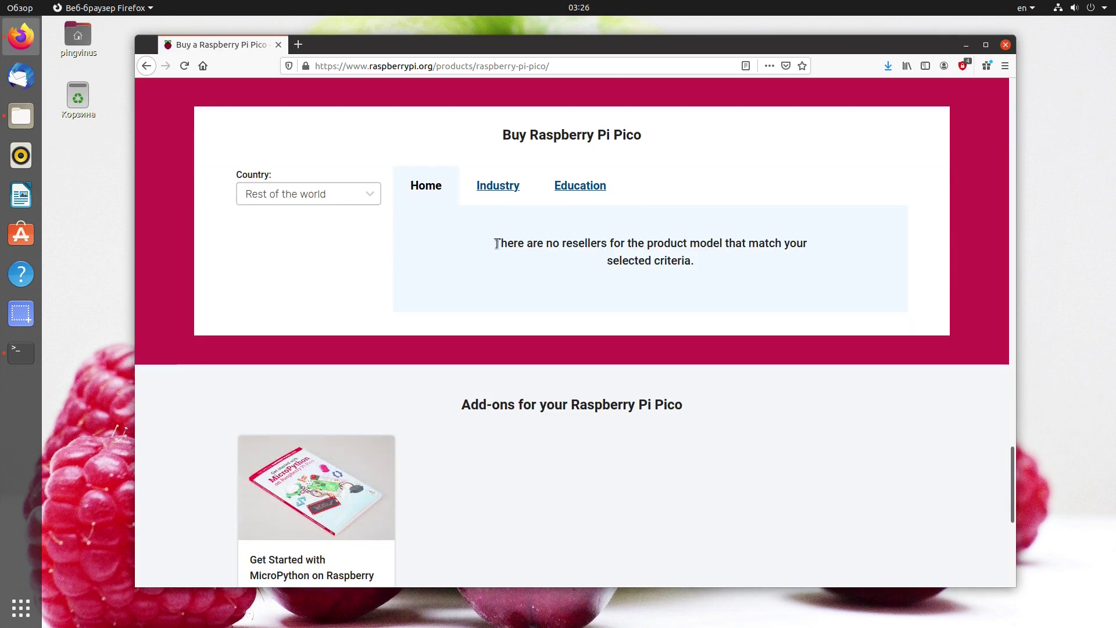
left_click_drag(510, 244, 608, 246)
left_click(533, 246)
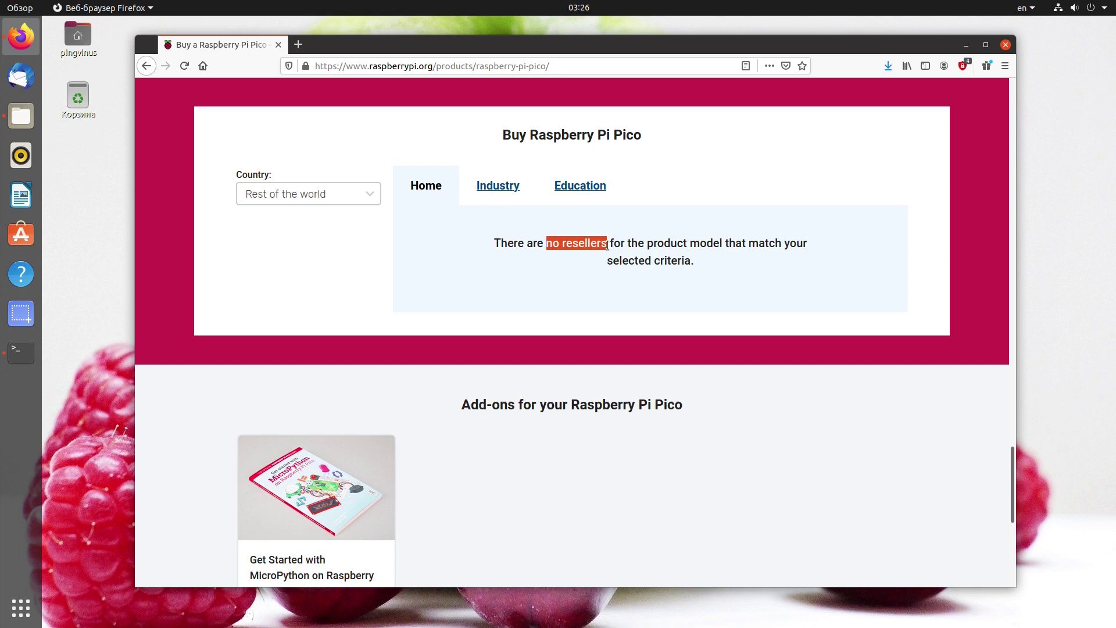
left_click(608, 246)
left_click(368, 194)
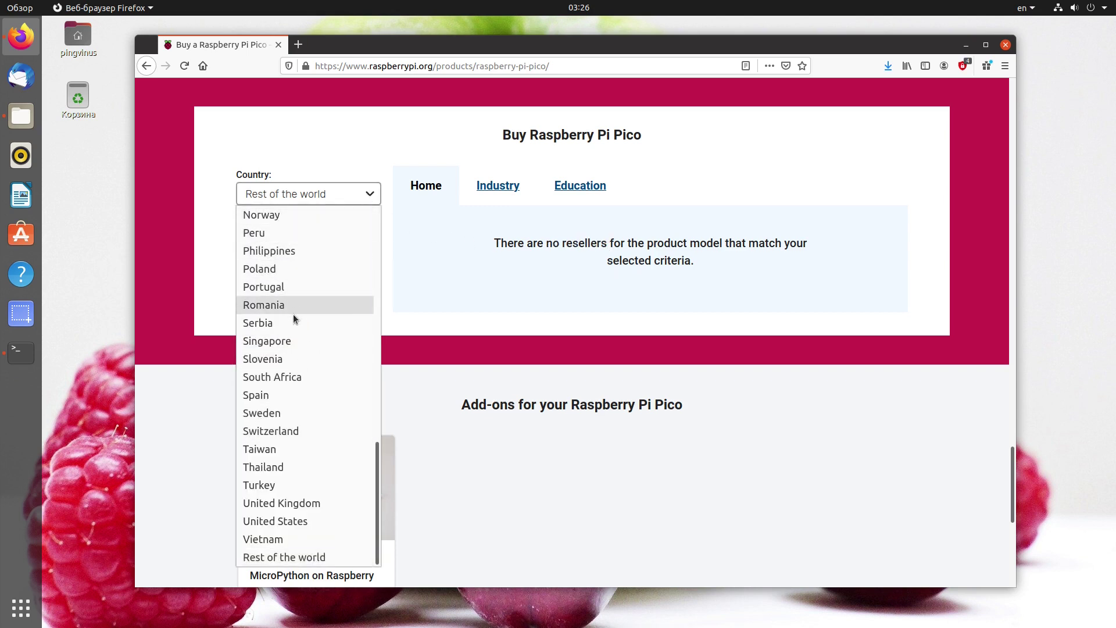
left_click(375, 197)
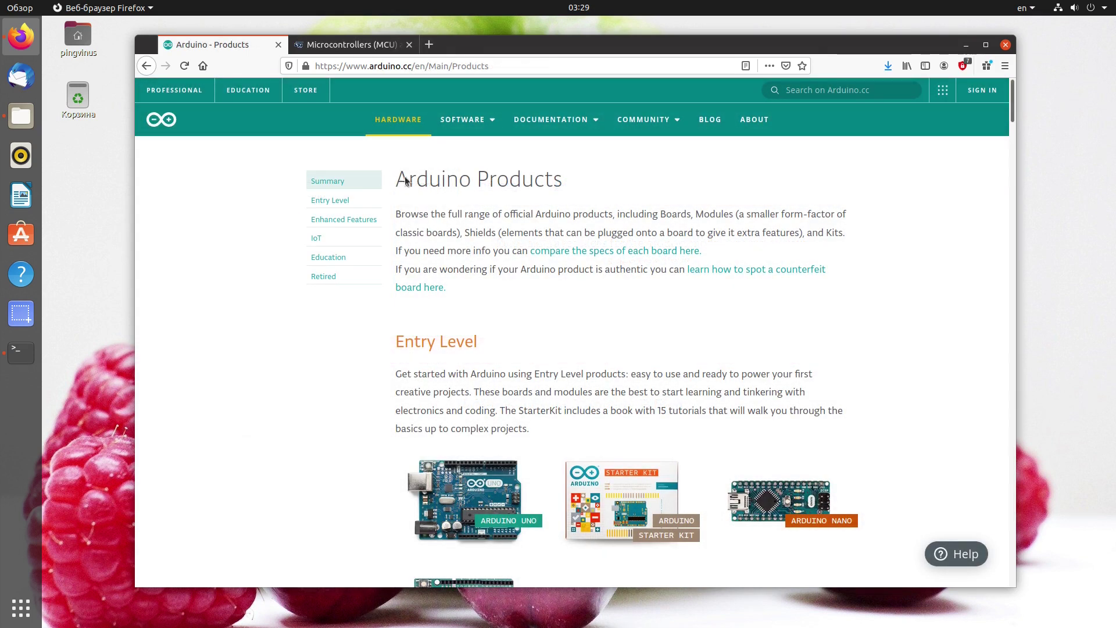
Highlight the Arduino Products heading, then open ST's Legacy MCUs page and scroll down it.
left_click_drag(406, 180, 583, 173)
left_click(582, 174)
left_click_drag(1014, 98, 1014, 134)
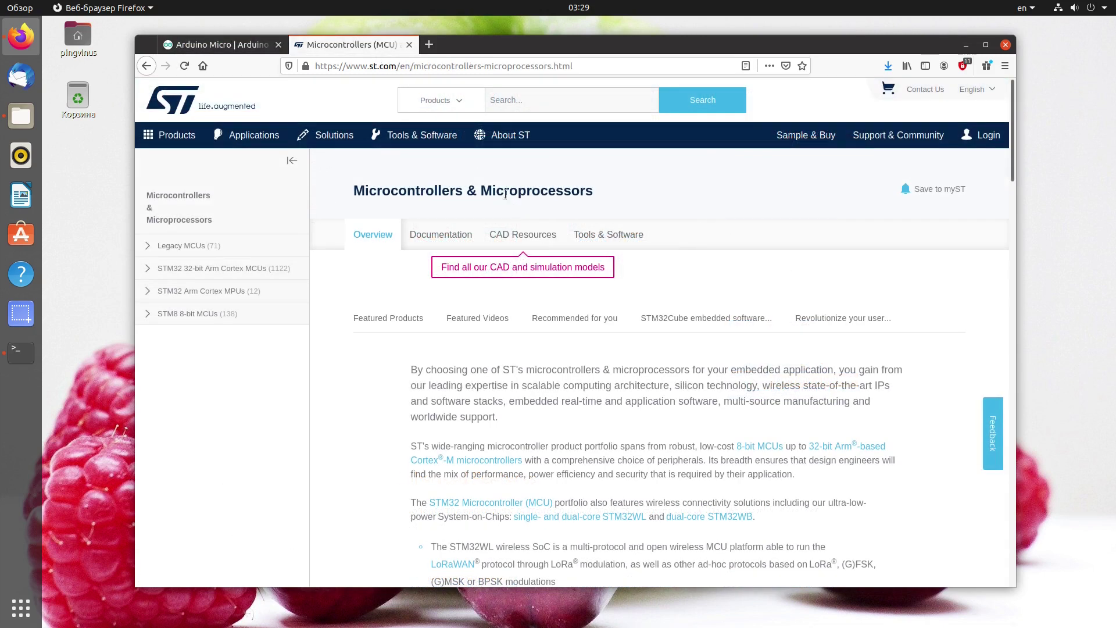
left_click(210, 249)
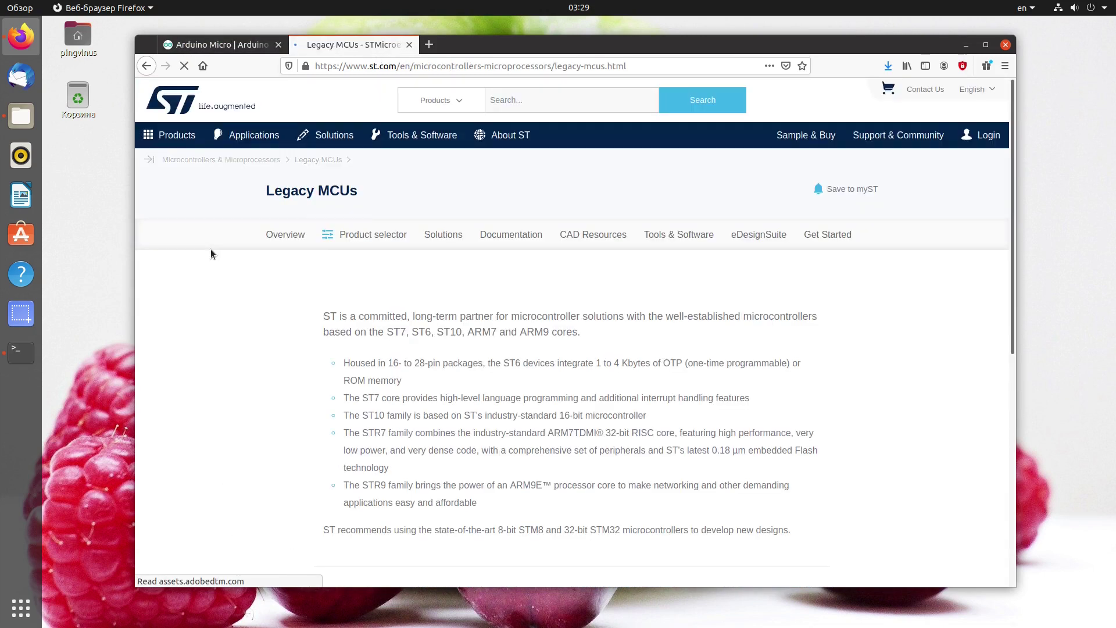
scroll(253, 299, "down", 3)
scroll(253, 299, "down", 5)
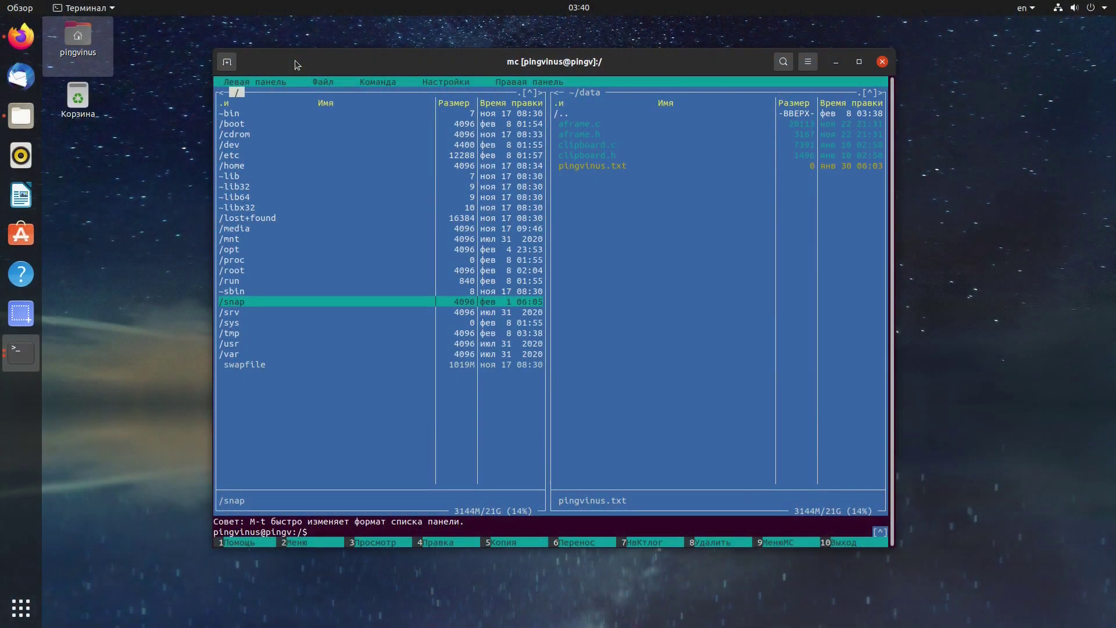
Browse the Левая панель, Файл, Команда and Настройки menus, then close them.
left_click(275, 82)
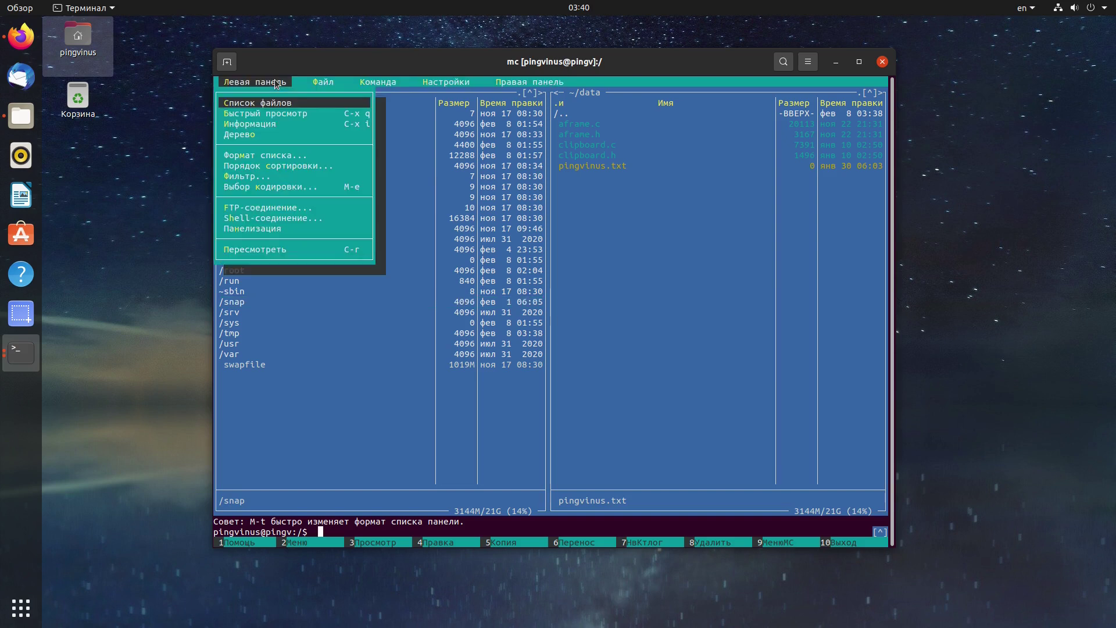
key("Right")
key("Right")
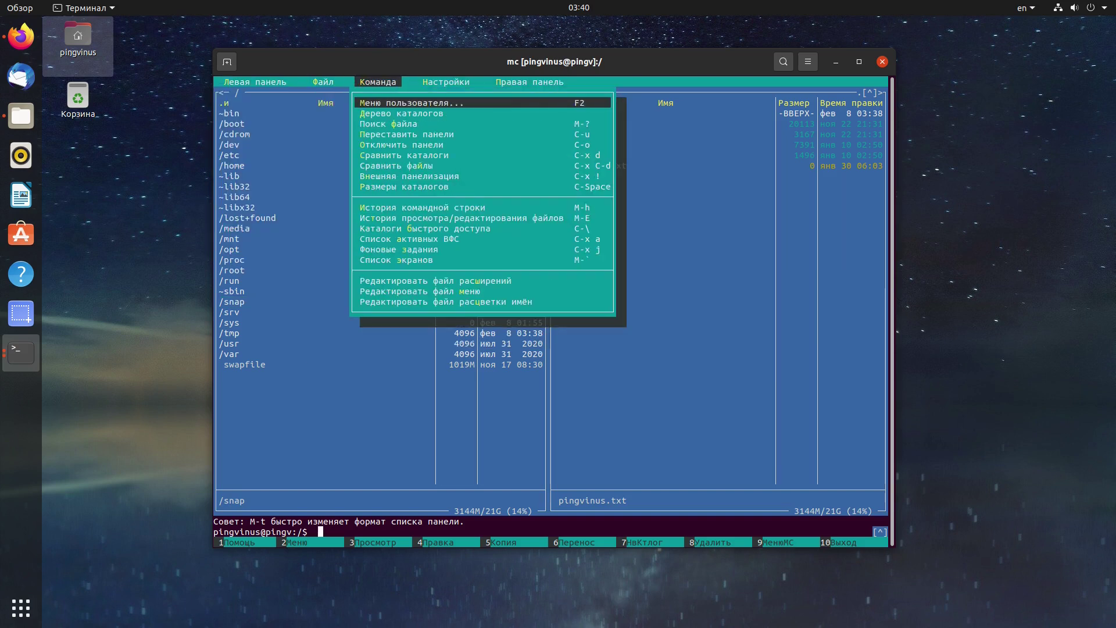
key("Right")
key("Right")
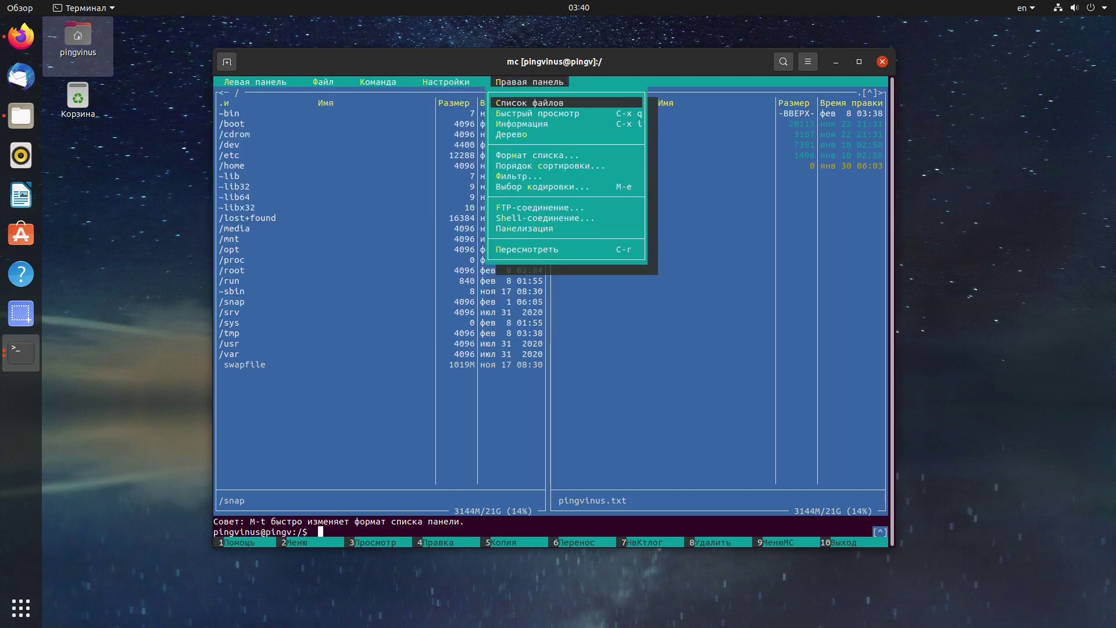
key("Left")
key("Down")
key("Down")
key("Down")
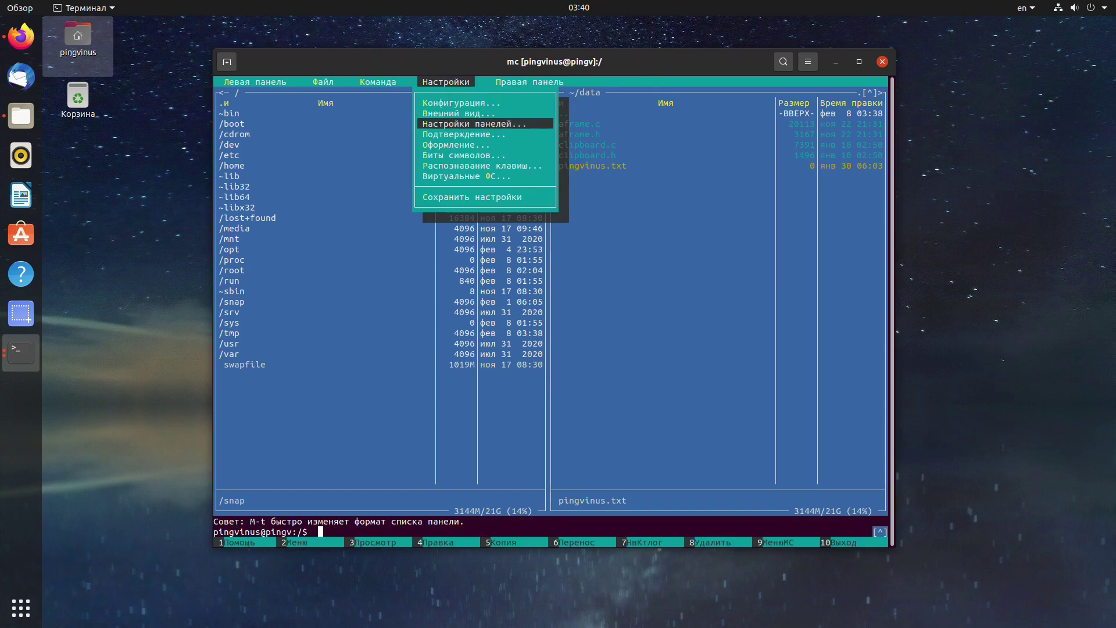
key("Down")
key("Down")
key("Down")
key("Down")
key("Down")
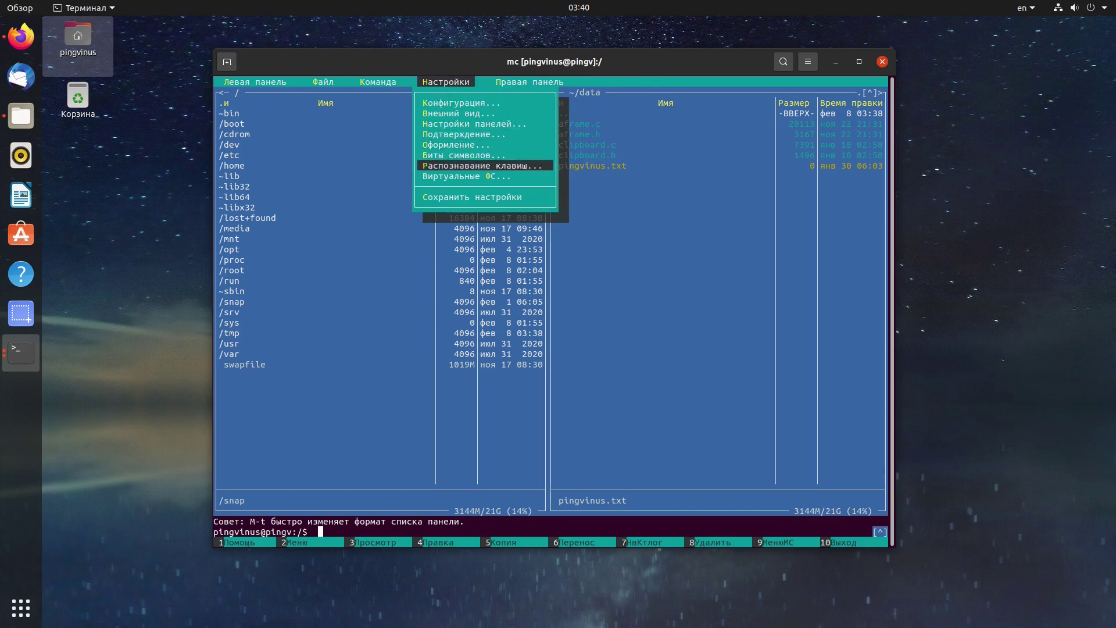
key("Up")
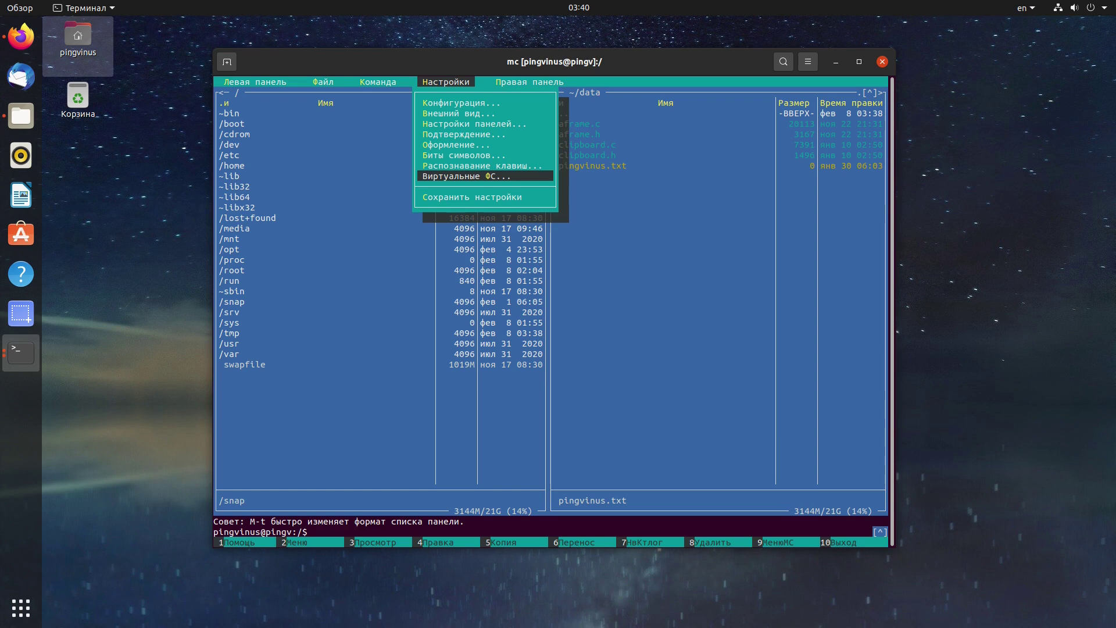
key("Escape")
Make the right ~/data/mydir panel with photo1–photo3.jpg the active panel.
key("Tab")
key("Tab")
key("Up")
key("Up")
key("Up")
key("Up")
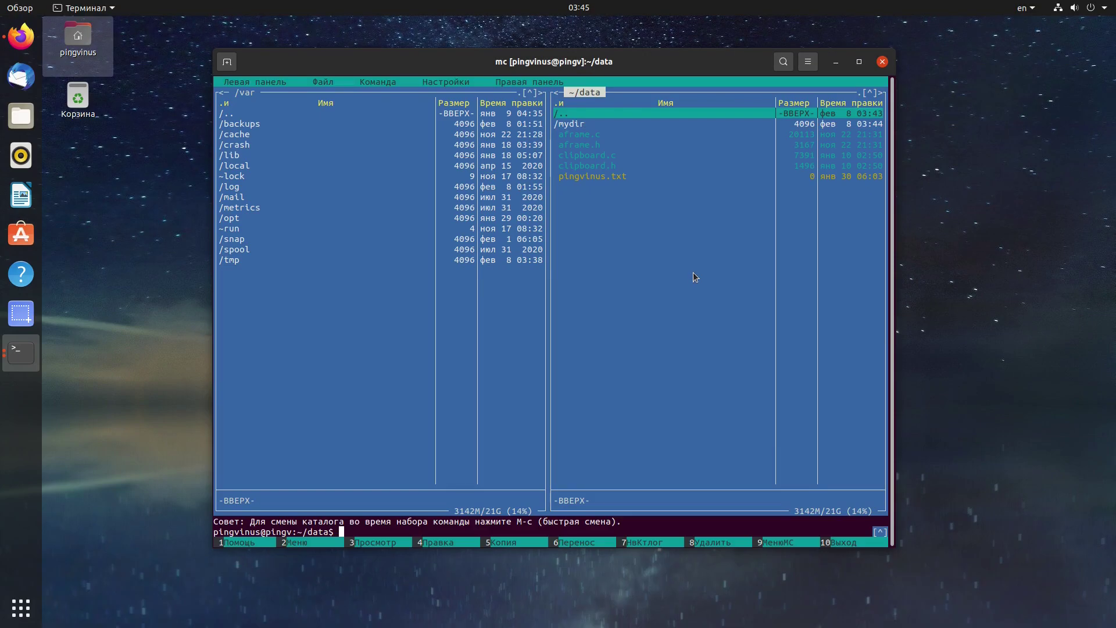
key("Tab")
key("Down")
key("Down")
key("Down")
key("Up")
key("Up")
key("Up")
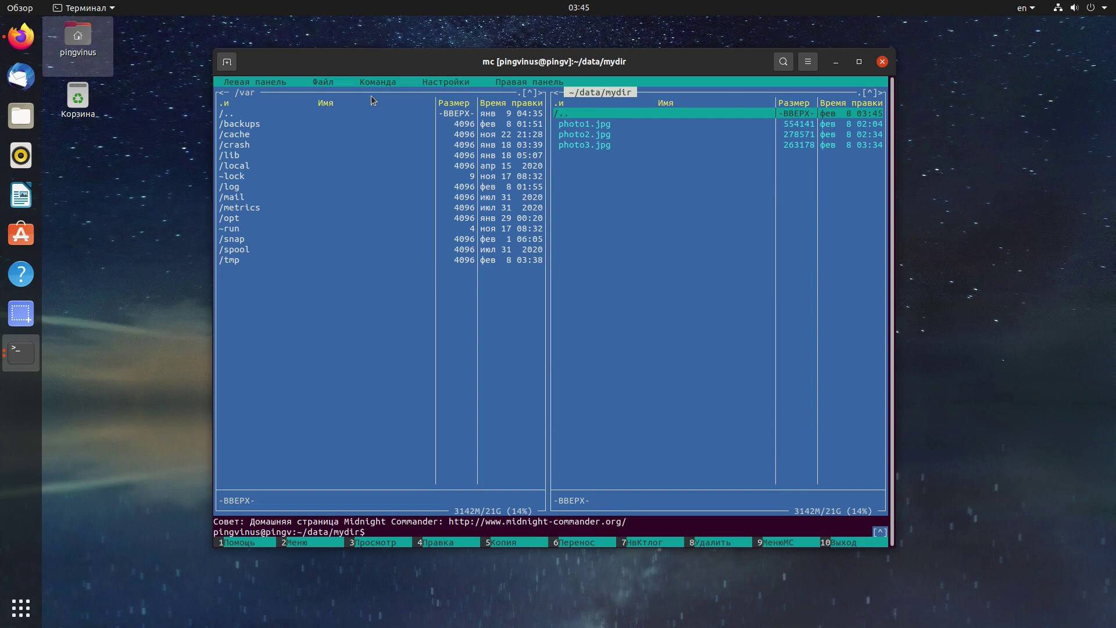
Pack mydir into mydir.tar.bz2 from the user menu, keeping the default name.
left_click(373, 85)
key("Return")
key("Down")
key("Return")
key("Return")
Open mydir.tar.bz2 as a virtual folder and browse into its mydir directory.
key("Down")
key("Down")
key("Down")
key("Down")
key("Down")
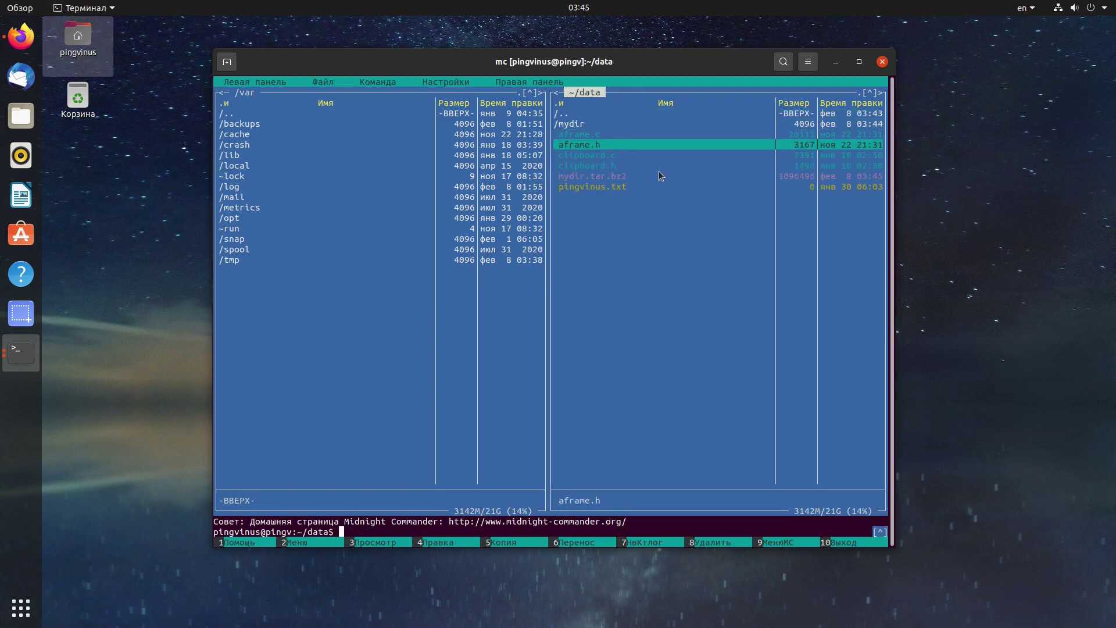
key("Return")
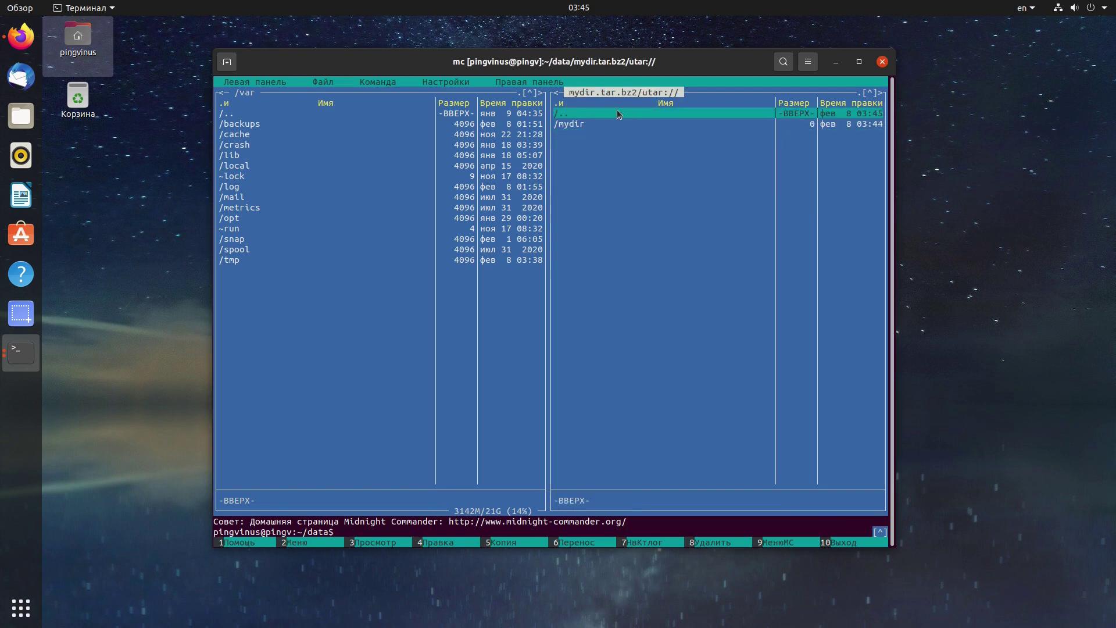
key("Down")
key("Return")
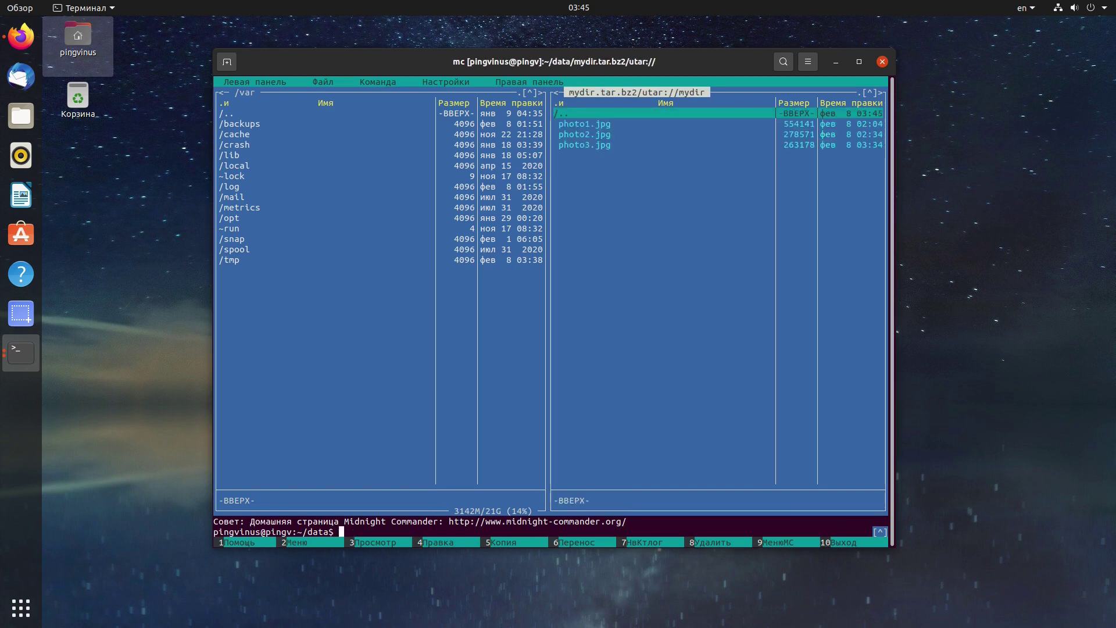
key("Return")
key("Return")
key("Return")
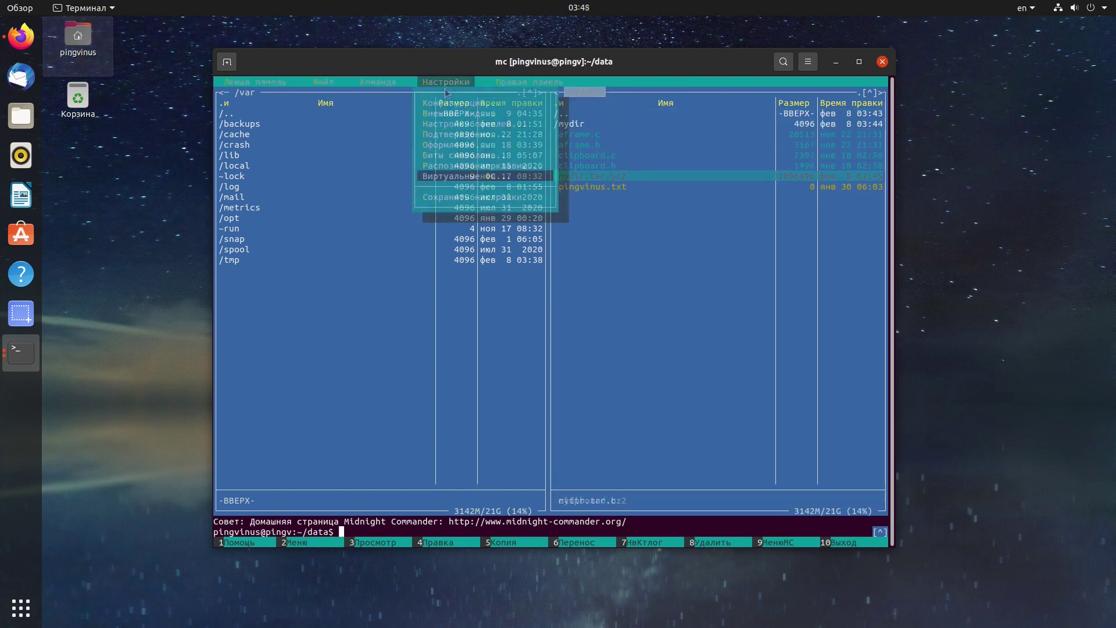
key("Return")
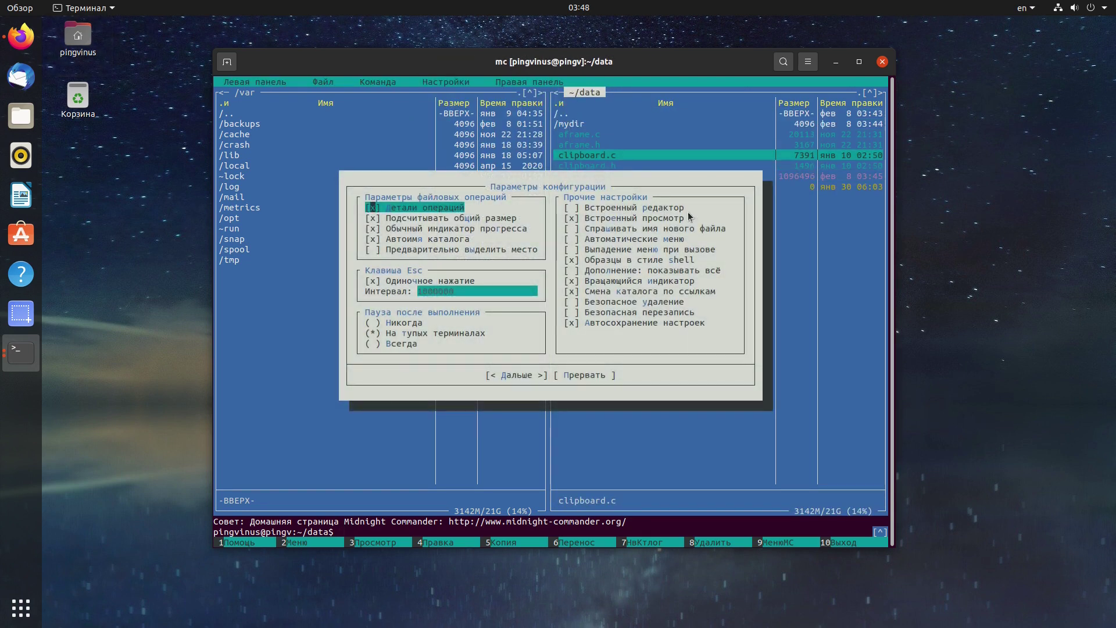
Enable the built-in editor and open clipboard.c in it, paging toward the end.
left_click(572, 208)
left_click(526, 376)
key("F4")
key("Page_Down")
key("Page_Down")
key("Page_Down")
key("Page_Down")
key("Page_Down")
scroll(551, 308, "up", 1)
key("F10")
View mydir.tar.bz2 in the internal viewer's hex mode.
key("Down")
key("F3")
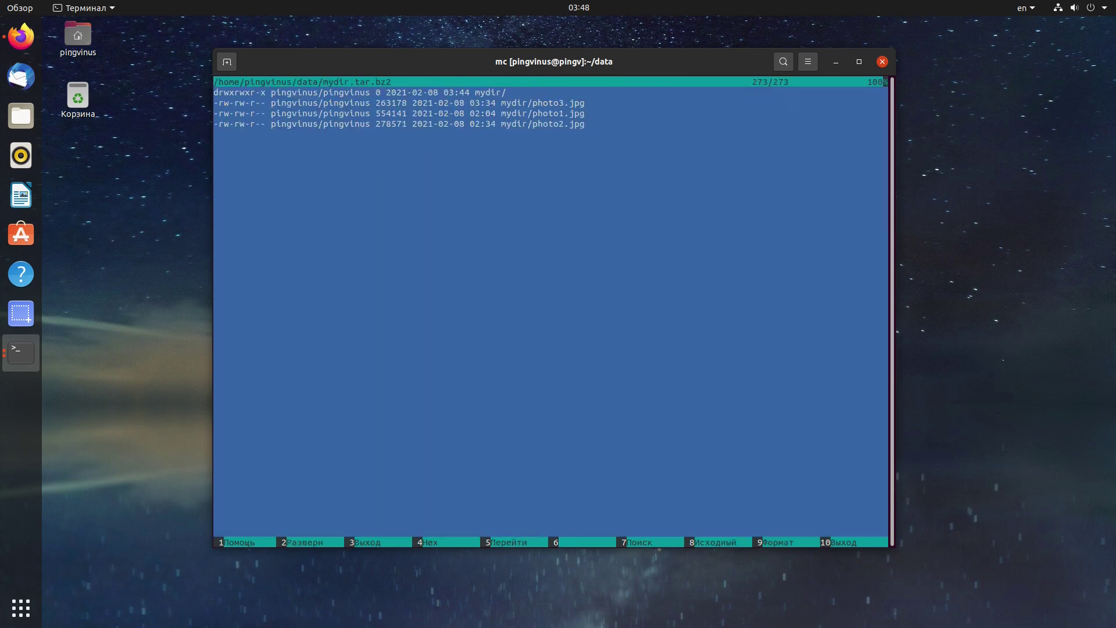
key("F4")
key("Down")
key("Down")
key("Down")
key("Down")
key("Down")
key("Down")
key("Right")
key("Right")
key("Right")
key("Right")
key("Right")
key("Right")
key("Right")
key("Right")
key("Right")
key("Right")
key("Right")
key("Right")
key("Right")
key("Right")
key("Right")
key("Right")
key("Right")
key("Right")
key("Right")
key("Right")
key("Right")
key("Right")
key("Right")
key("Right")
key("Right")
key("Right")
key("F10")
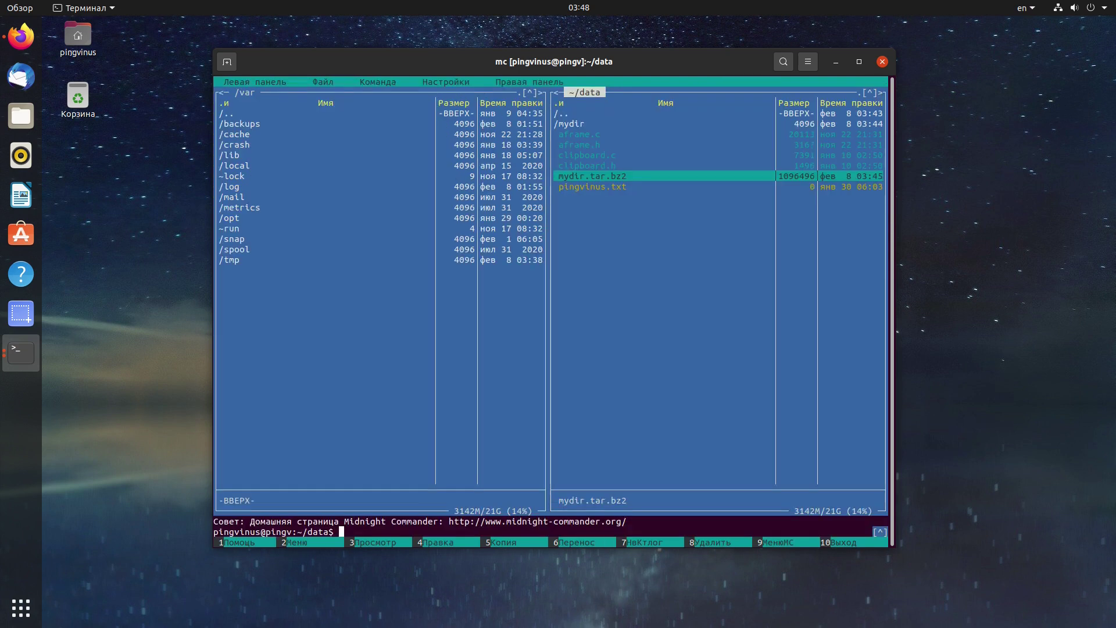
View clipboard.c in hex mode, paging to its end and back up.
key("Up")
key("Up")
key("F3")
key("F4")
key("Page_Down")
key("End")
key("Page_Up")
key("Page_Up")
key("Page_Up")
key("Page_Up")
key("Page_Up")
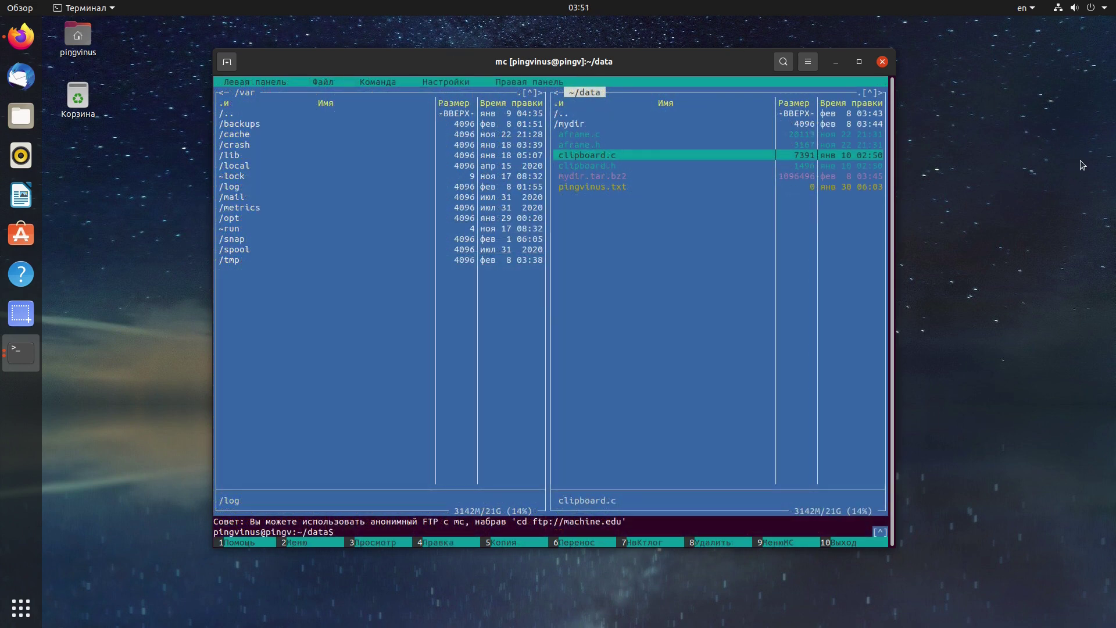
Search /var/log for *.log files containing 'err', case-insensitive and not whole-word.
key("Tab")
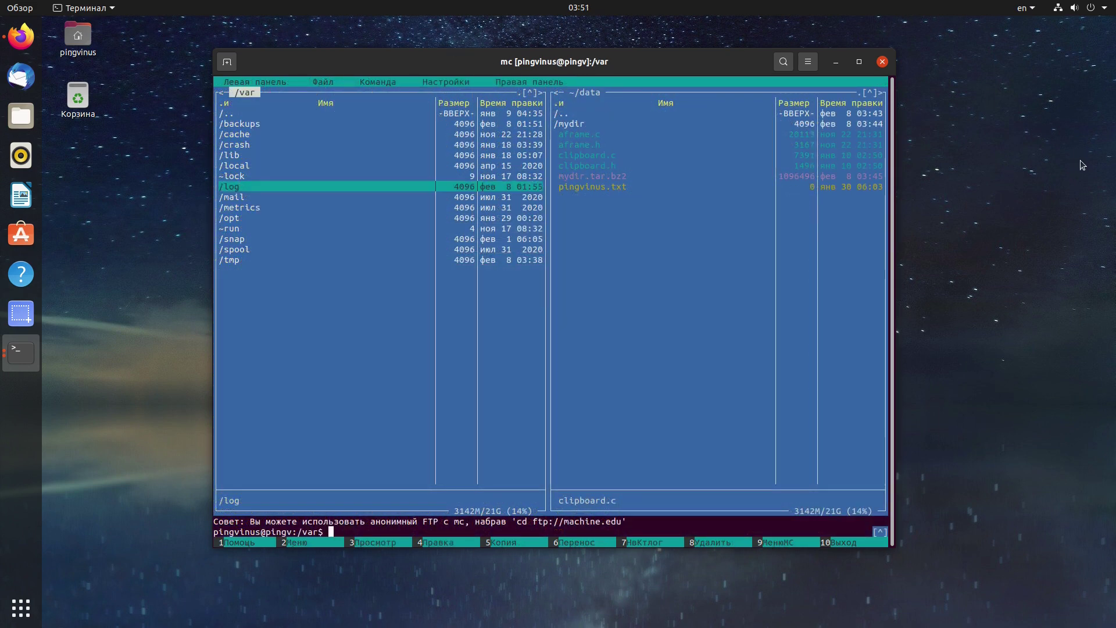
key("Return")
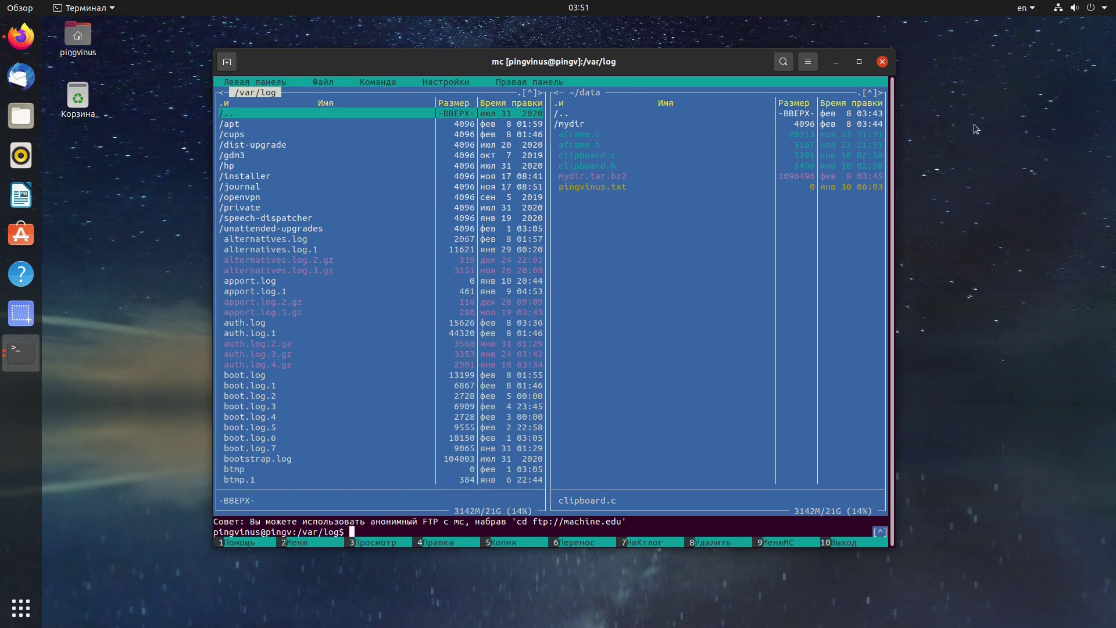
left_click(369, 82)
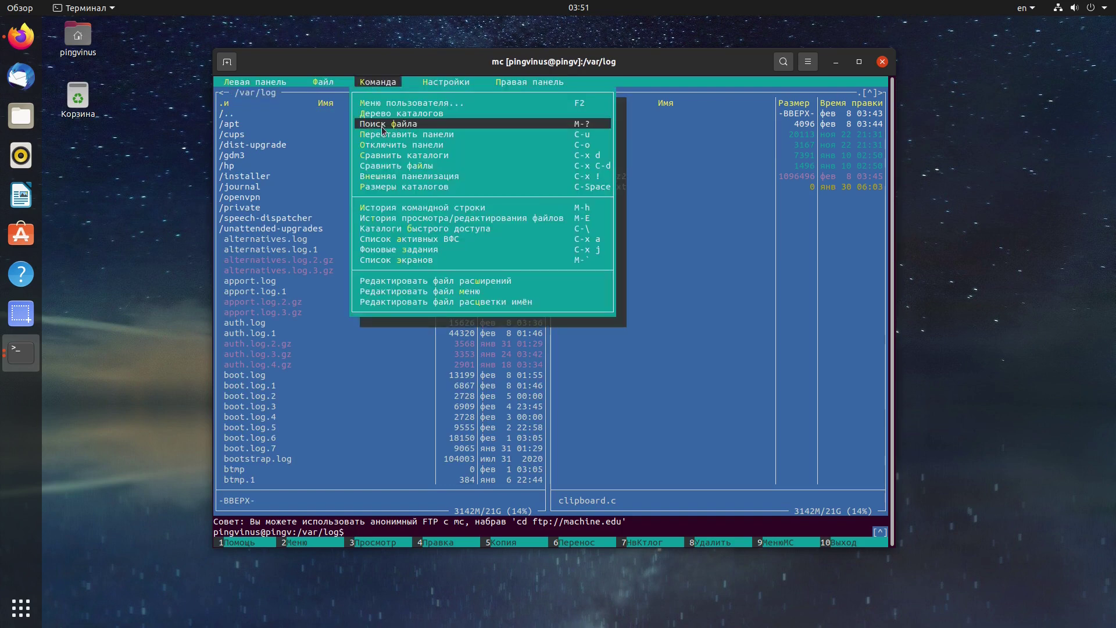
left_click(382, 128)
type("*.log")
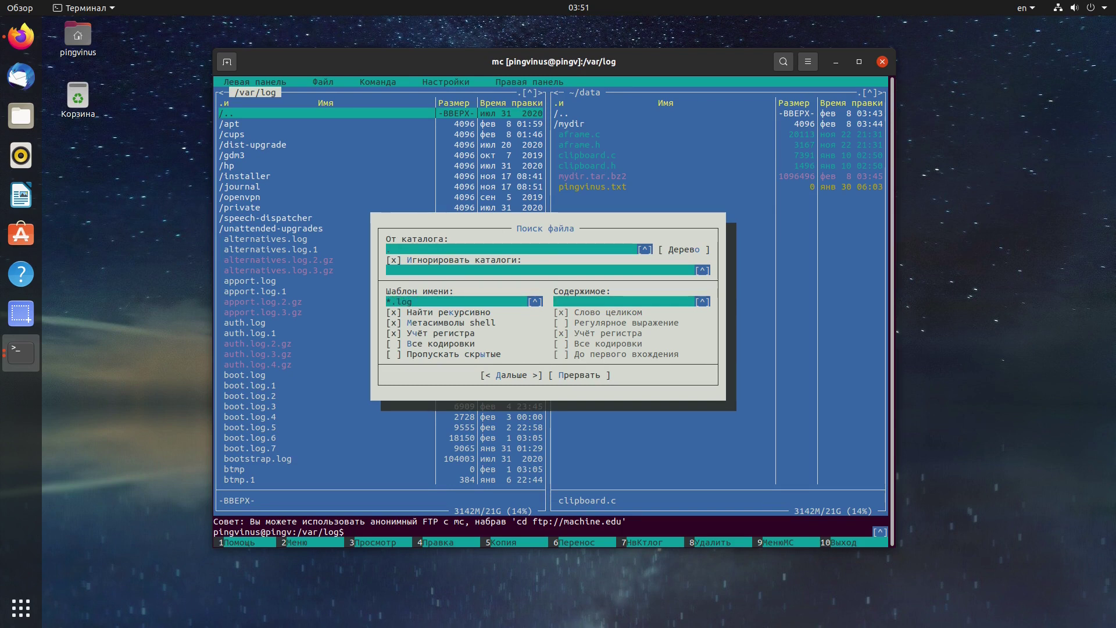
key("Tab")
type("err")
left_click(561, 333)
left_click(565, 313)
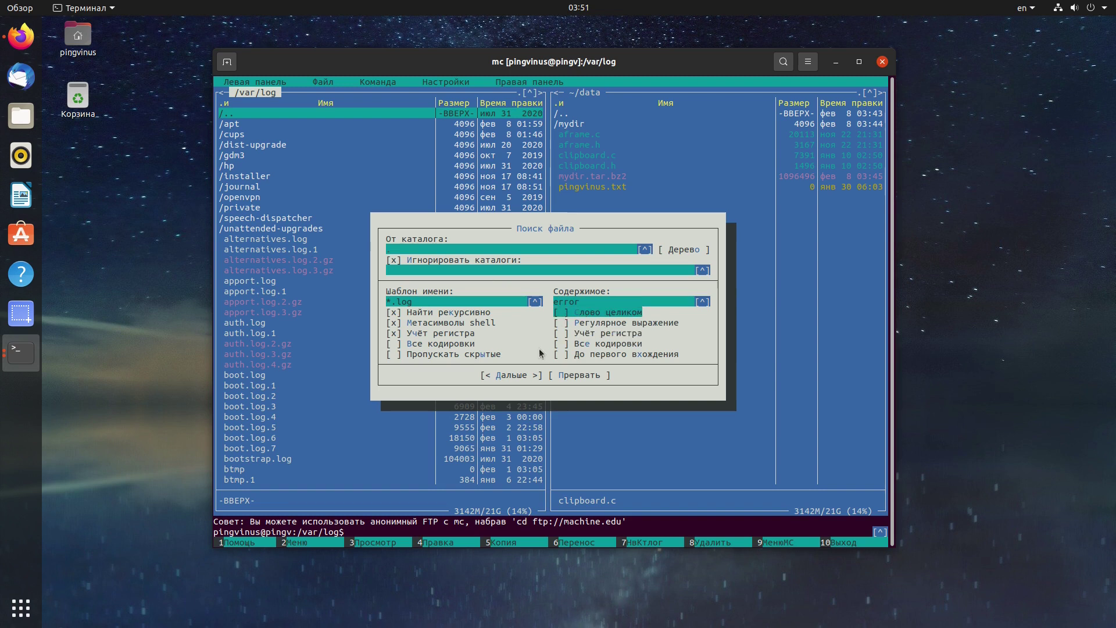
left_click(523, 376)
View the 670:kern.log match from the end of the search results.
key("End")
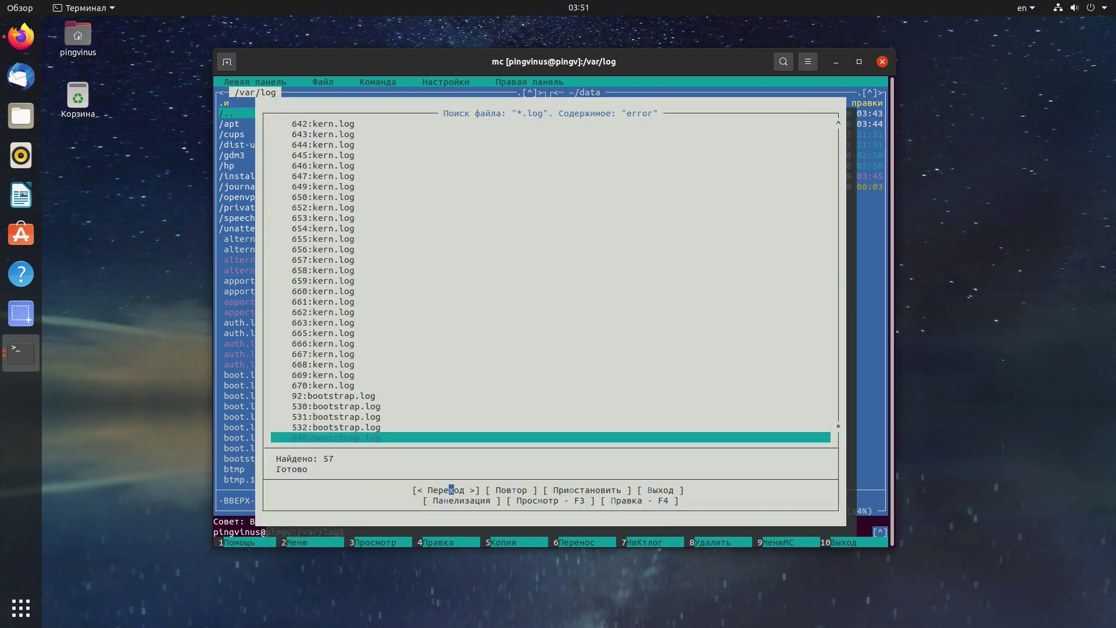
key("Up")
key("Up")
key("Up")
key("Up")
key("Up")
key("F3")
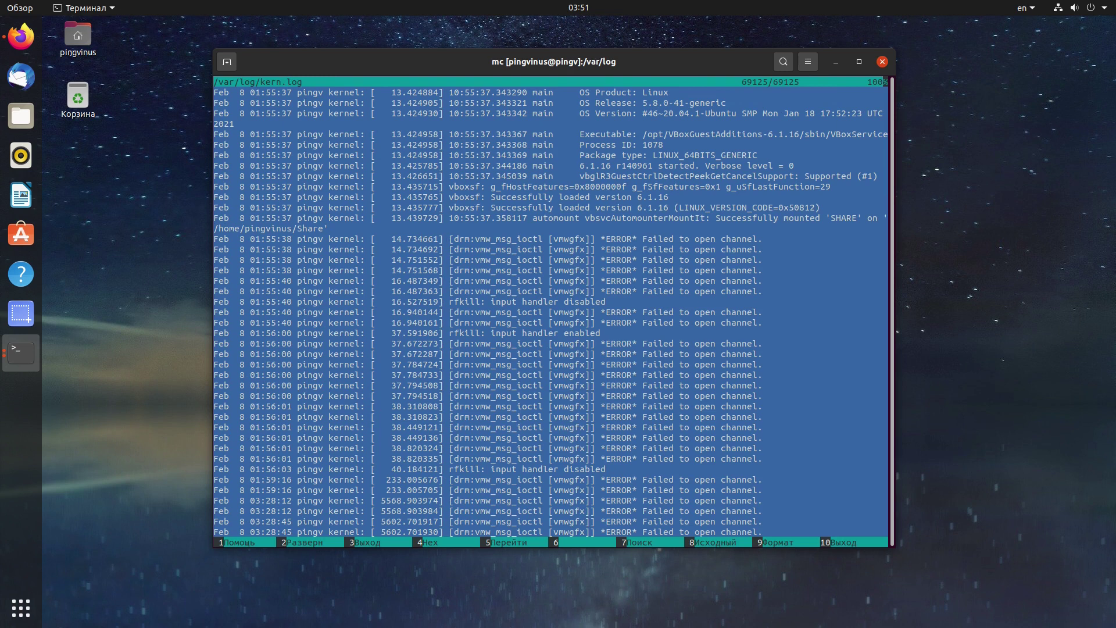
key("Up")
key("Up")
key("Up")
key("Up")
key("Up")
key("Up")
key("F3")
Step through the bootstrap.log matches at lines 92, 530, 531 and 532 in the viewer.
key("Down")
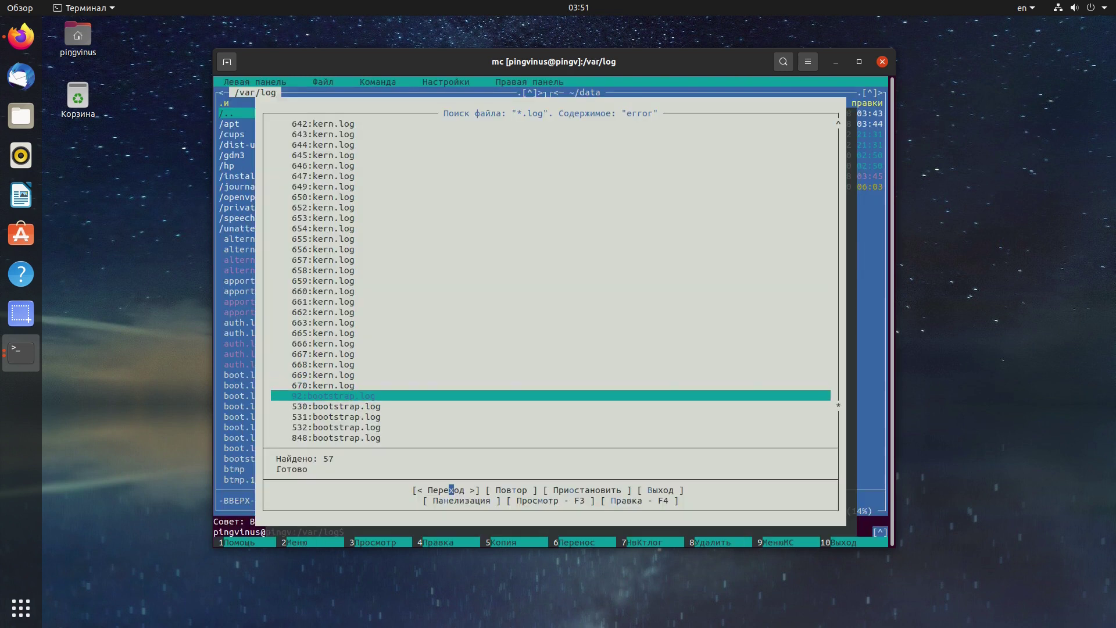
key("F3")
key("Down")
key("Down")
key("Down")
key("Down")
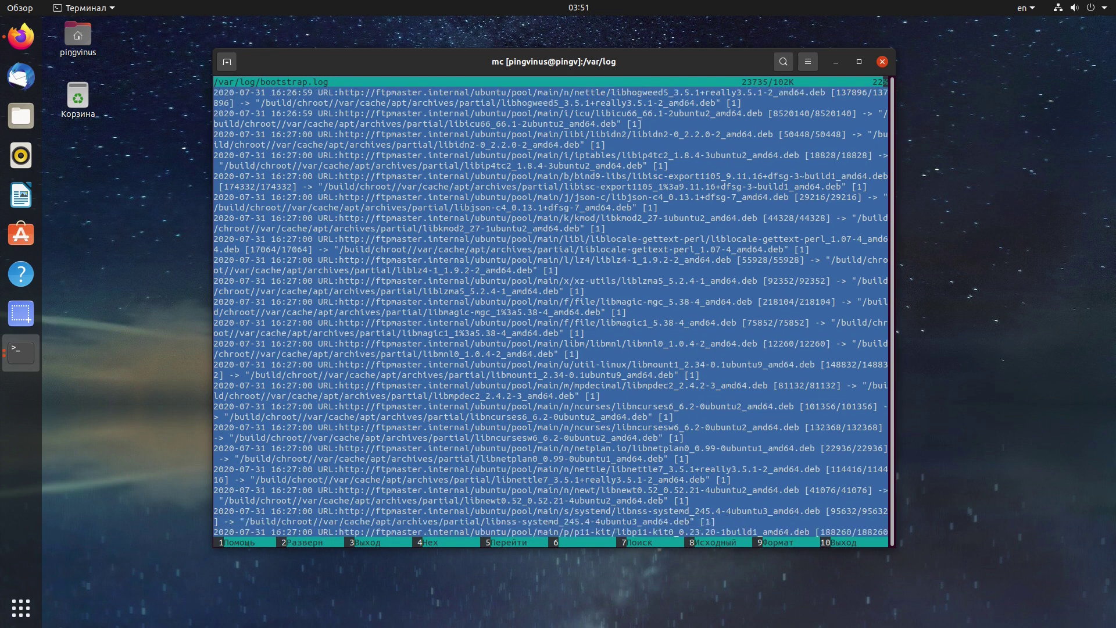
key("F3")
key("Down")
key("F3")
key("F3")
key("Down")
key("F3")
key("F3")
key("Down")
key("F3")
key("Down")
key("F3")
key("Down")
key("F3")
key("Up")
key("Up")
key("Up")
key("Up")
key("Up")
key("Up")
key("Up")
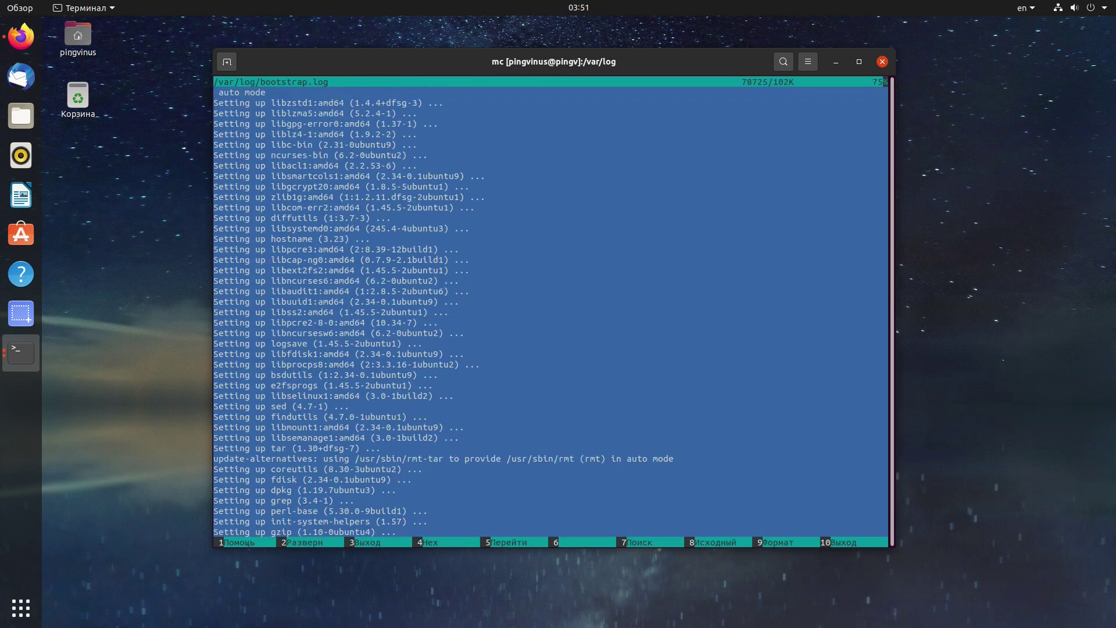
key("F3")
key("Up")
key("Up")
key("Up")
key("Up")
key("Up")
key("Up")
key("Up")
key("Up")
key("Up")
key("Up")
key("Up")
key("Up")
key("Up")
key("Up")
key("Up")
key("Up")
key("Up")
key("Up")
key("Up")
key("Up")
key("Up")
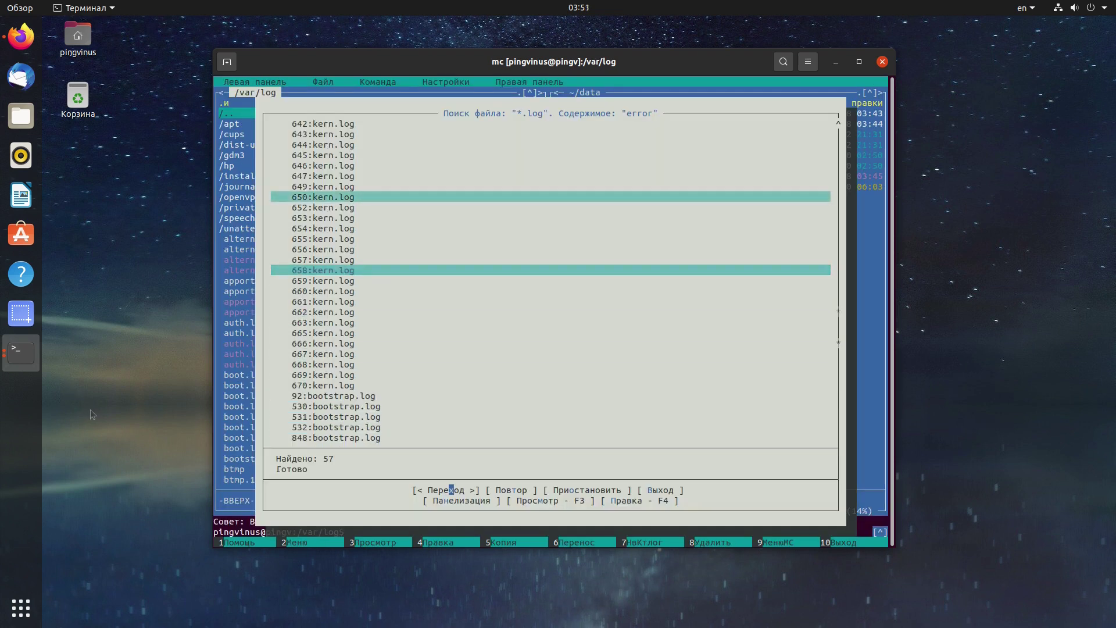
Open a second Terminal window from the dock and move it to the middle.
right_click(21, 352)
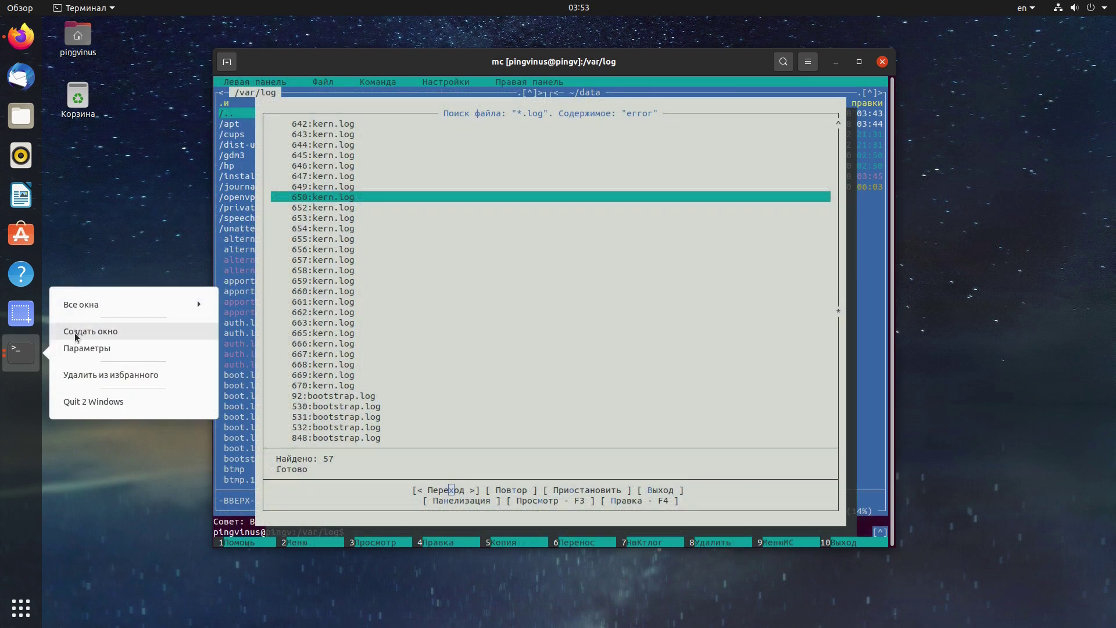
left_click(74, 333)
left_click_drag(209, 35, 599, 186)
Enlarge the terminal text and run apt search midnight, finding mc listed as installed.
key("ctrl+plus")
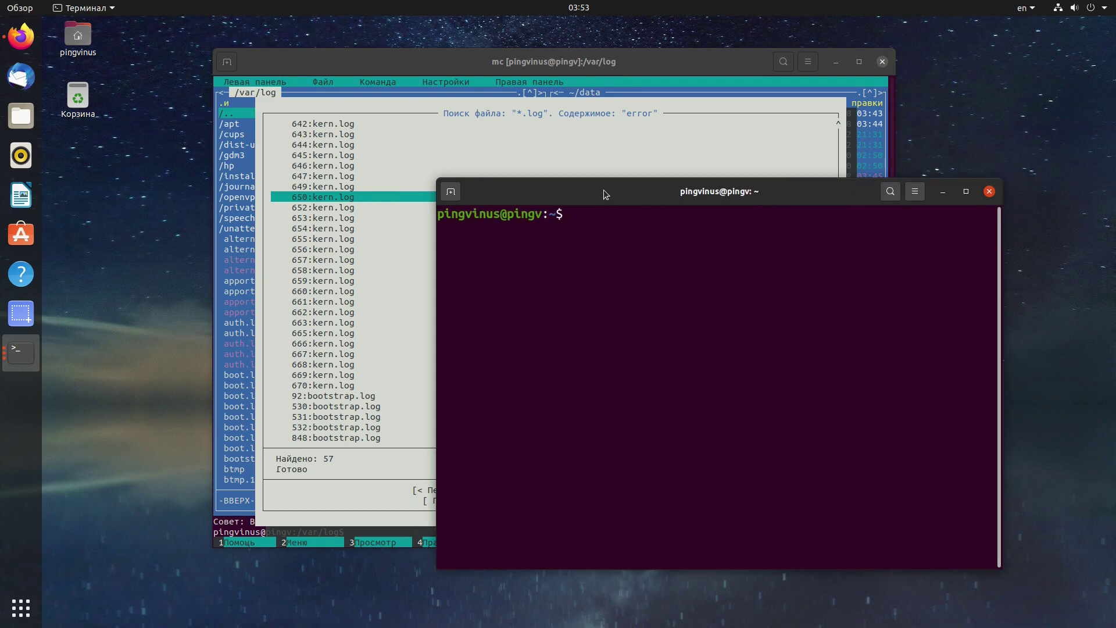
type("apt search midnight")
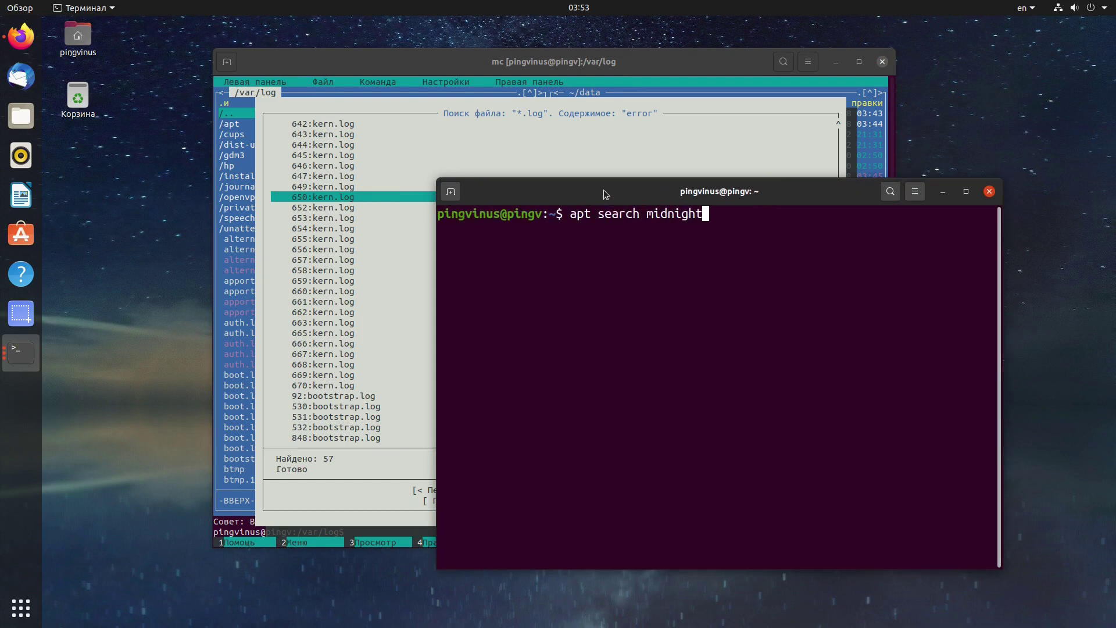
key("Return")
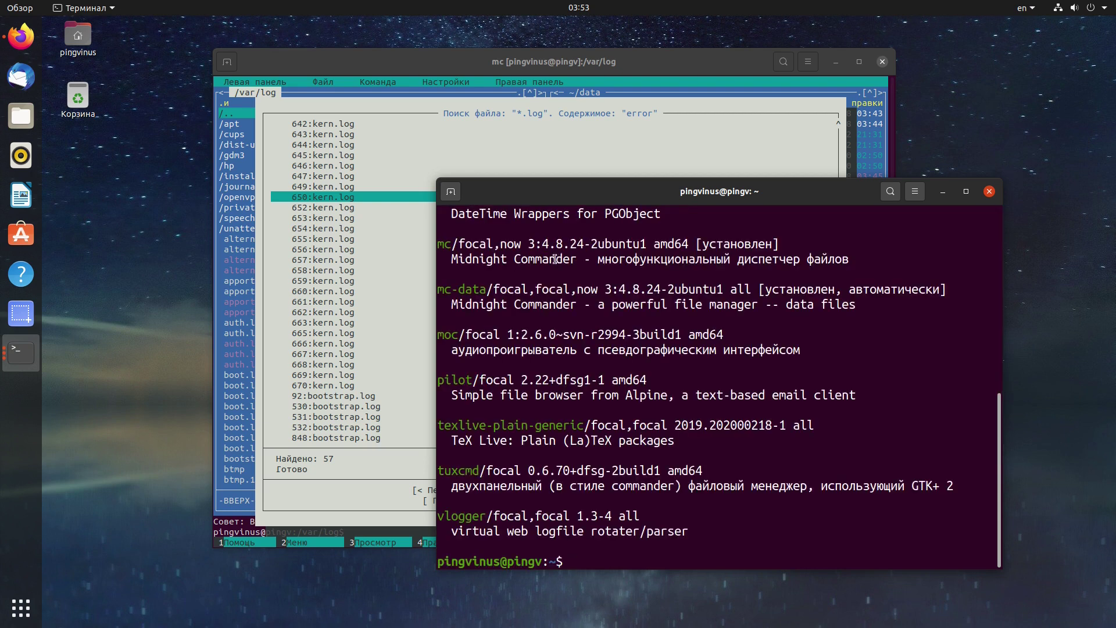
left_click_drag(573, 259, 437, 244)
left_click(448, 244)
scroll(516, 381, "up", 2)
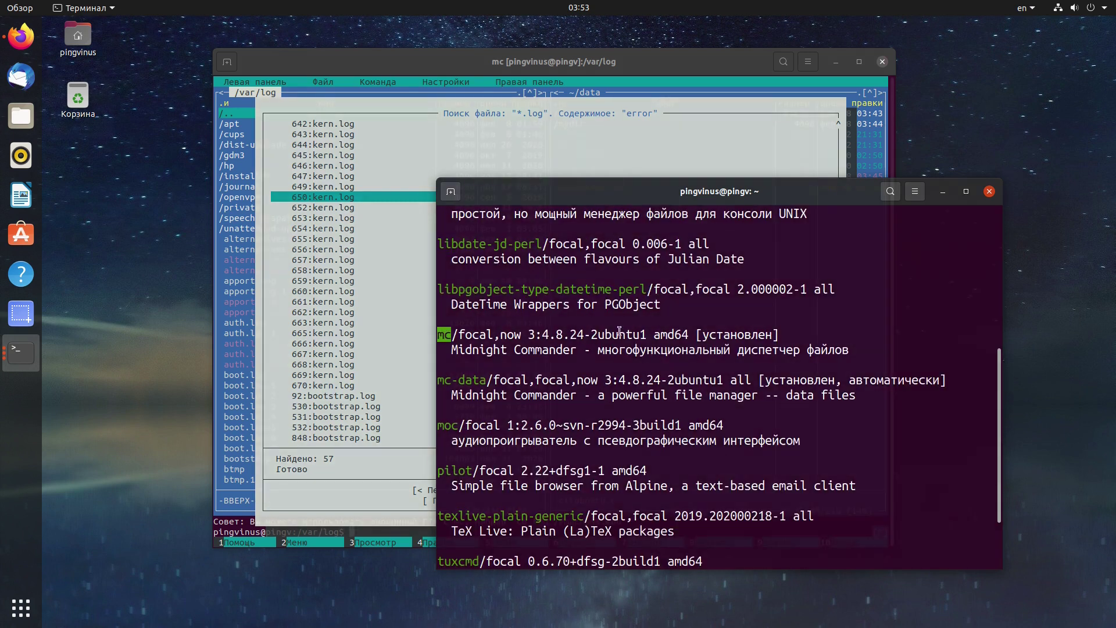
Toggle the left pane between brief and long listings, then restore its size and date columns.
left_click(273, 83)
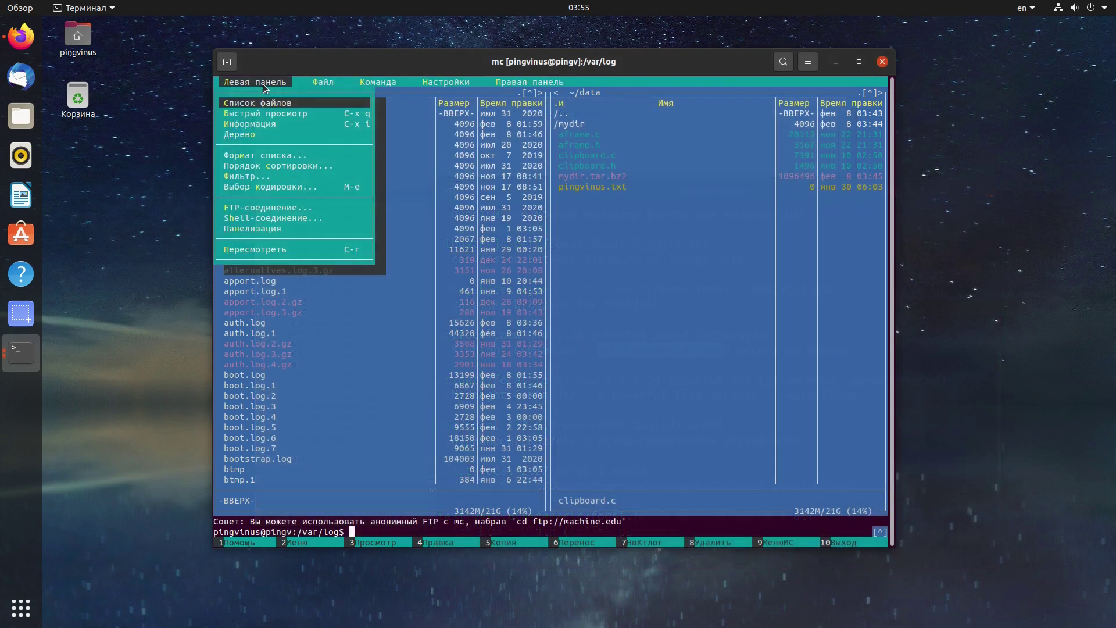
key("Escape")
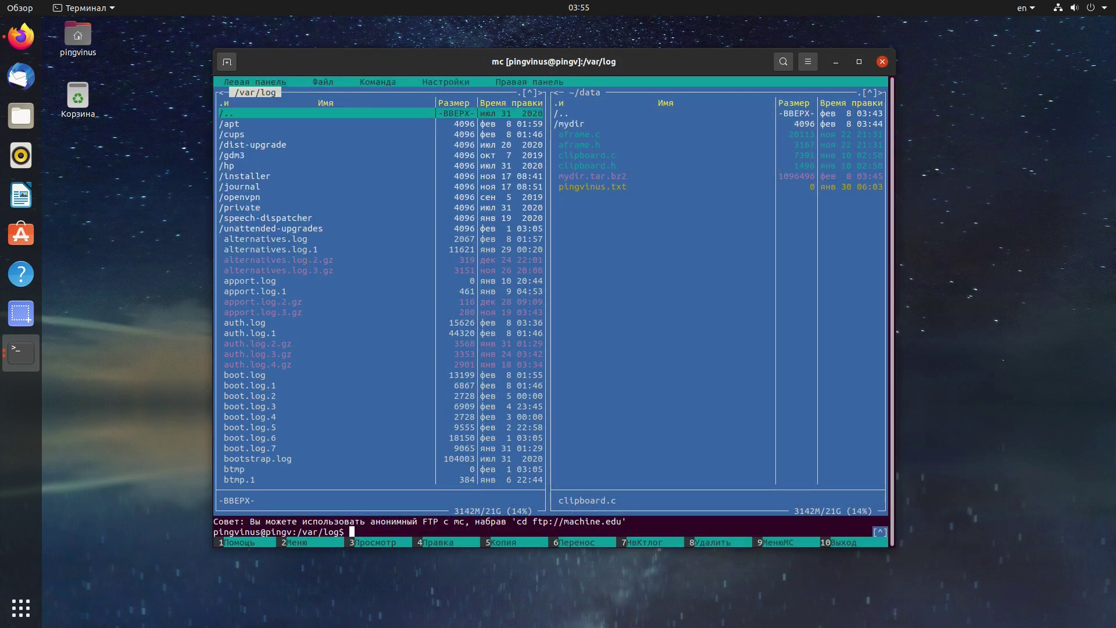
key("alt+t")
key("alt+t")
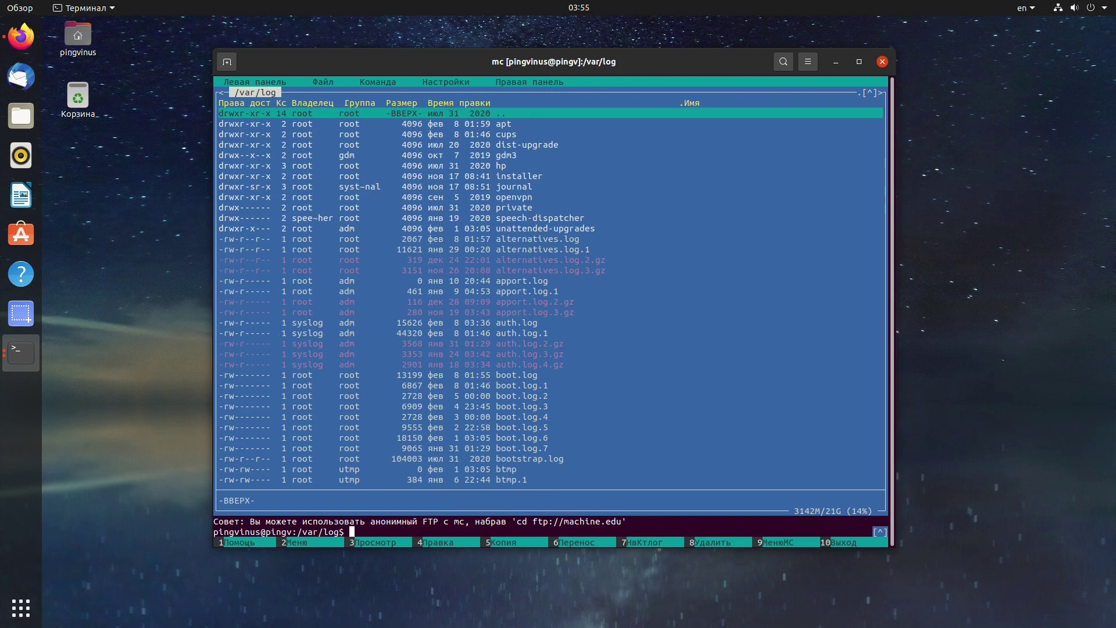
key("alt+t")
key("alt+t")
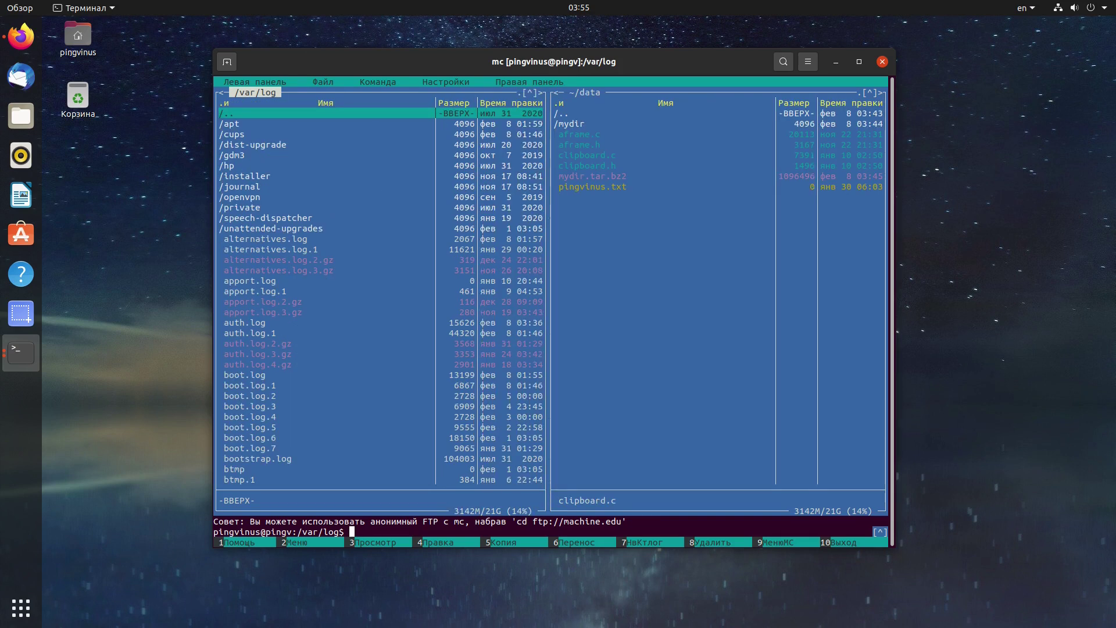
left_click(266, 82)
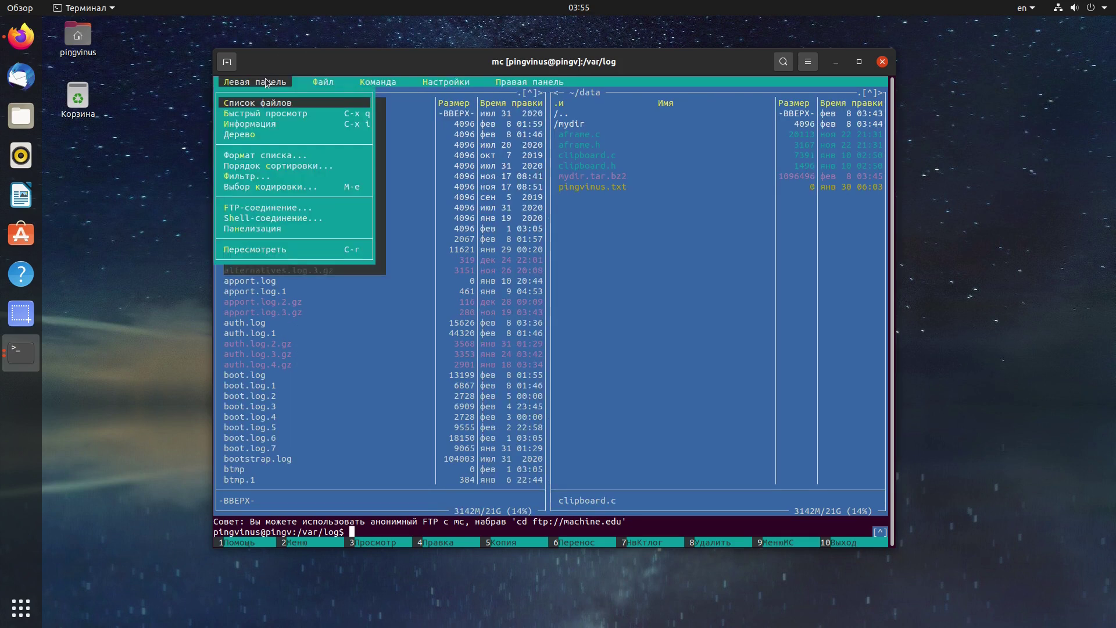
Quick-view clipboard.c in the left pane, then switch it to Info and then Tree view.
left_click(271, 114)
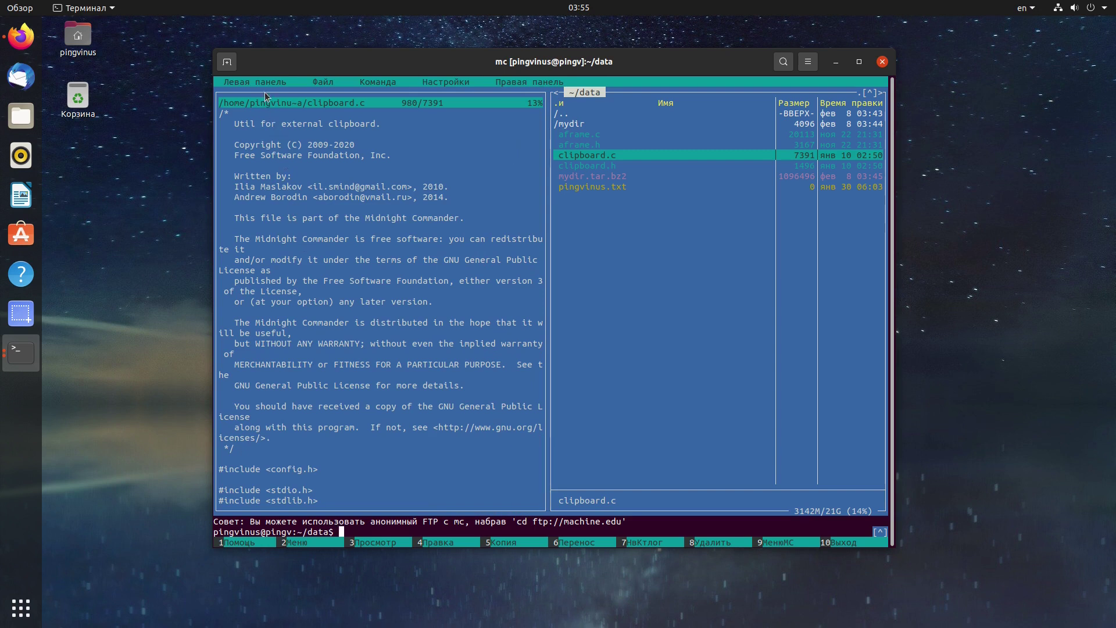
left_click(263, 84)
left_click(258, 103)
left_click(256, 82)
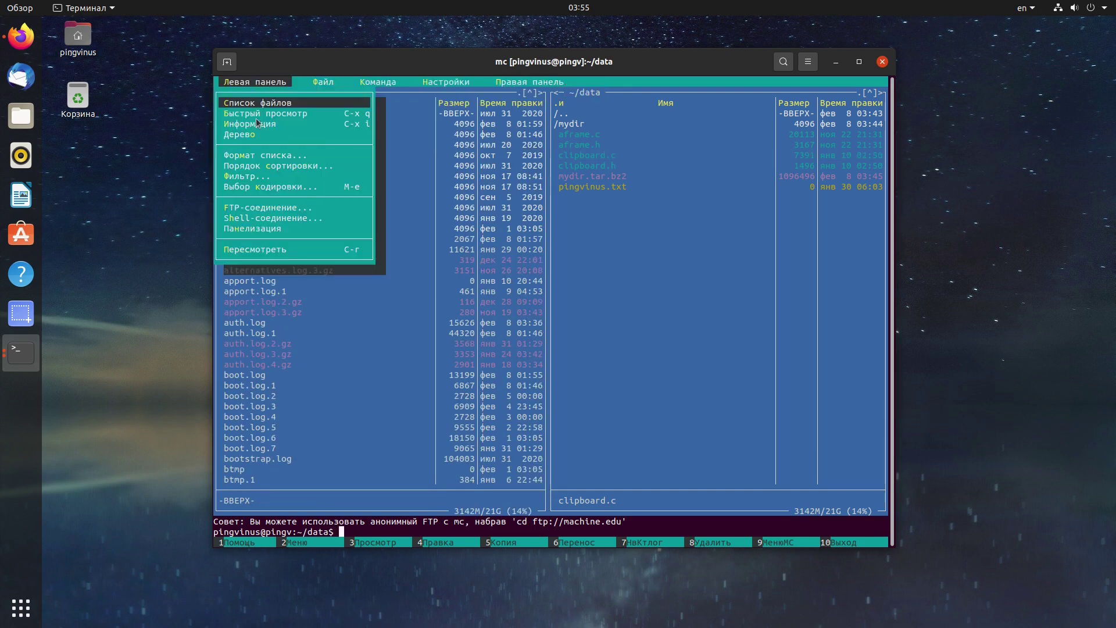
left_click(257, 123)
left_click(262, 83)
left_click(258, 134)
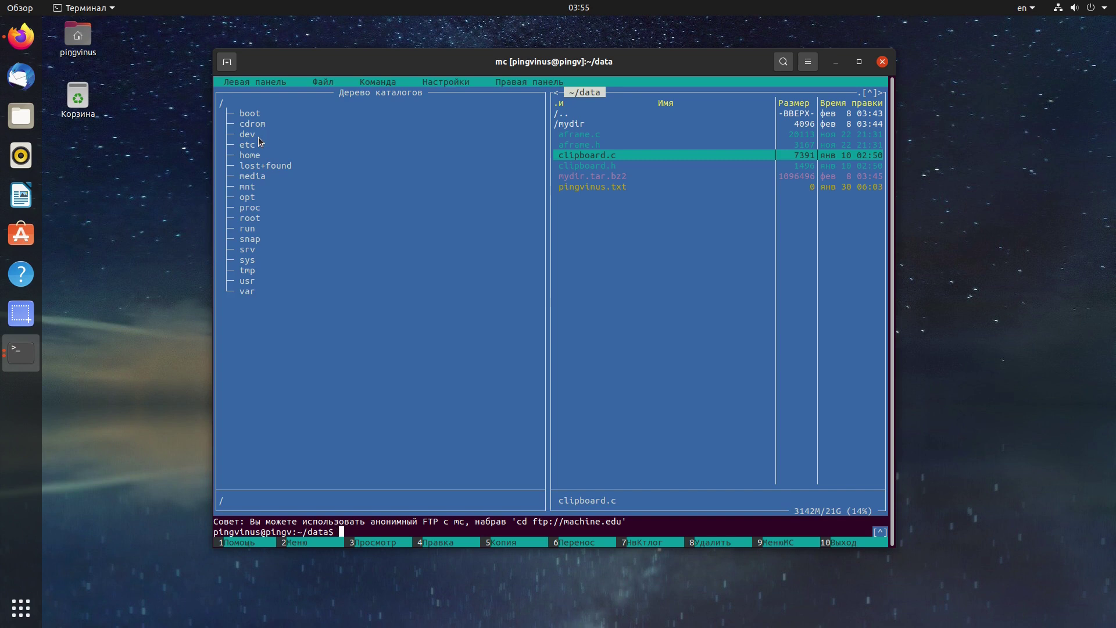
Browse the directory tree through usr and lib down to /usr/include.
left_click(250, 281)
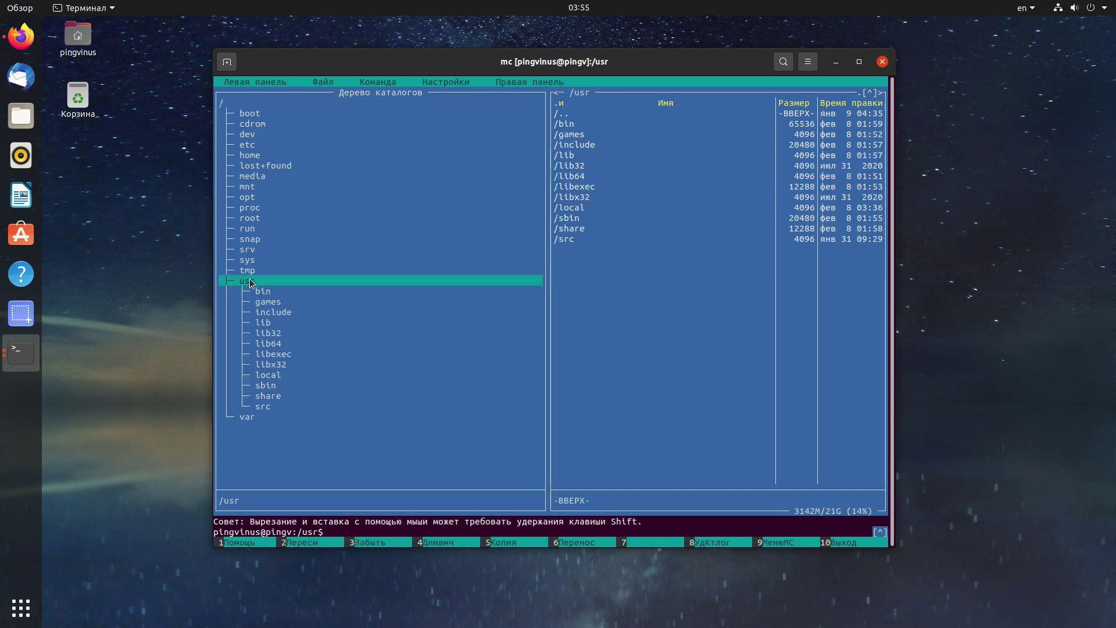
left_click(265, 323)
left_click(288, 366)
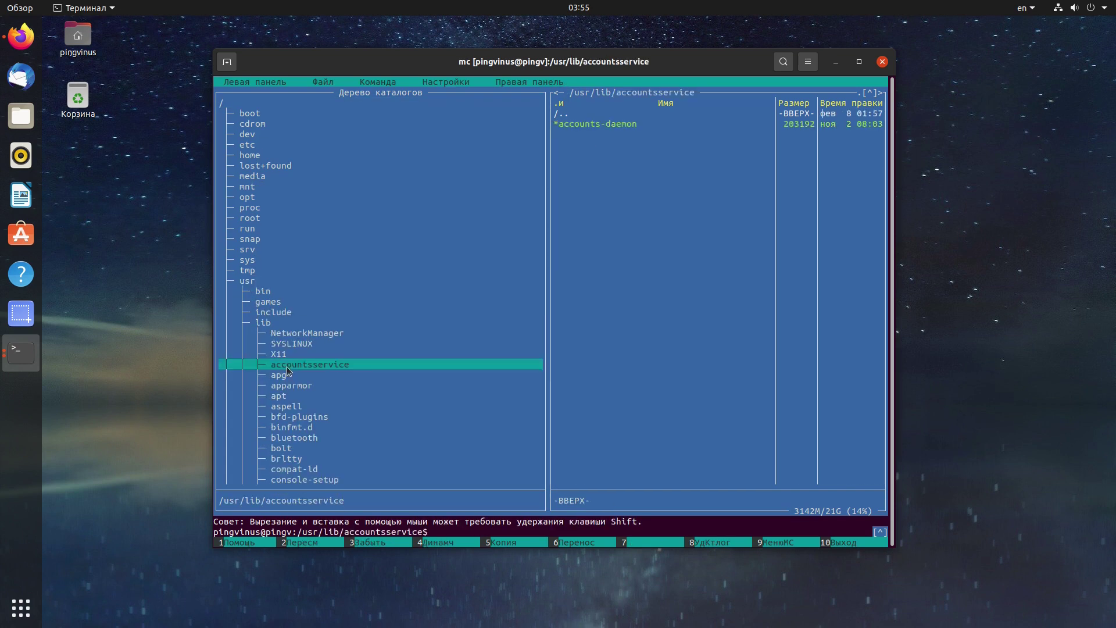
left_click(279, 343)
left_click(269, 313)
Return the left pane to a file list and set its listing format to Brief.
left_click(229, 83)
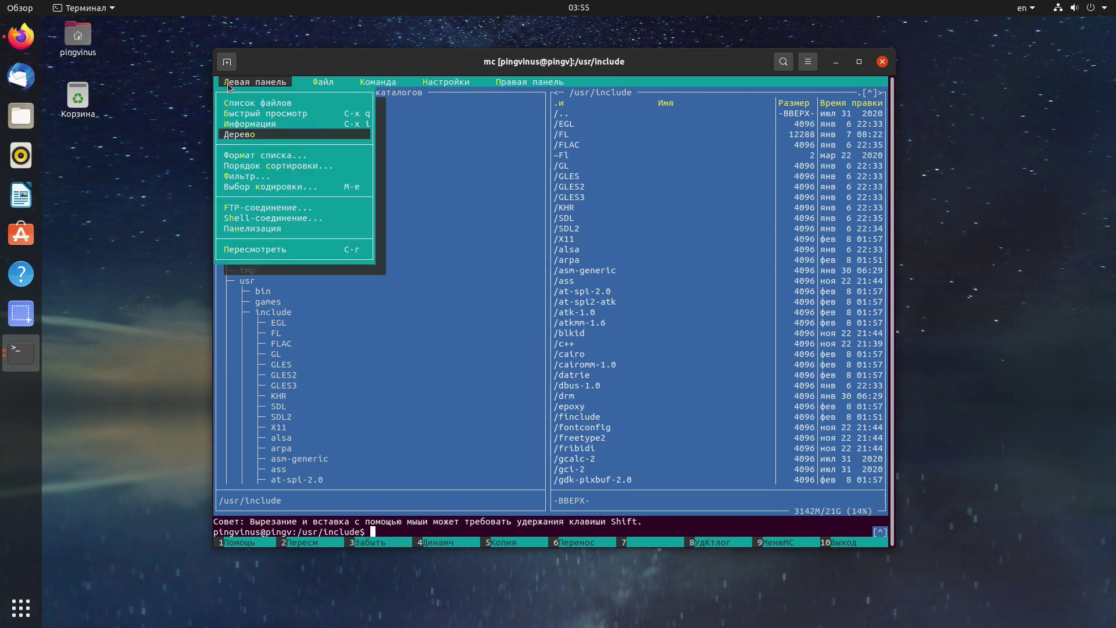
left_click(240, 104)
left_click(248, 82)
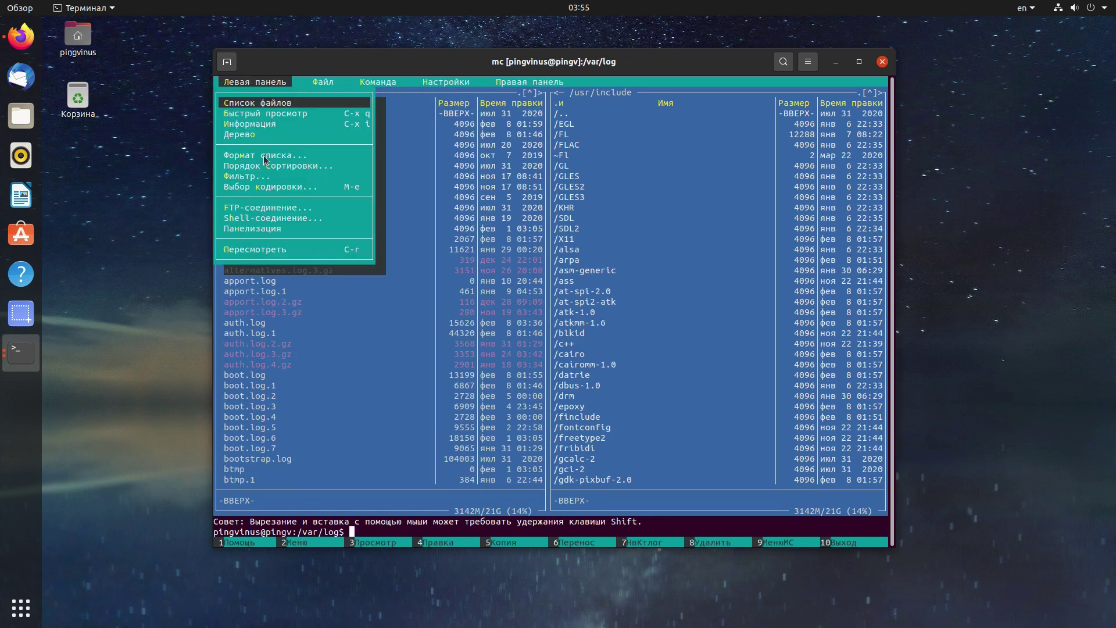
left_click(264, 158)
left_click(399, 251)
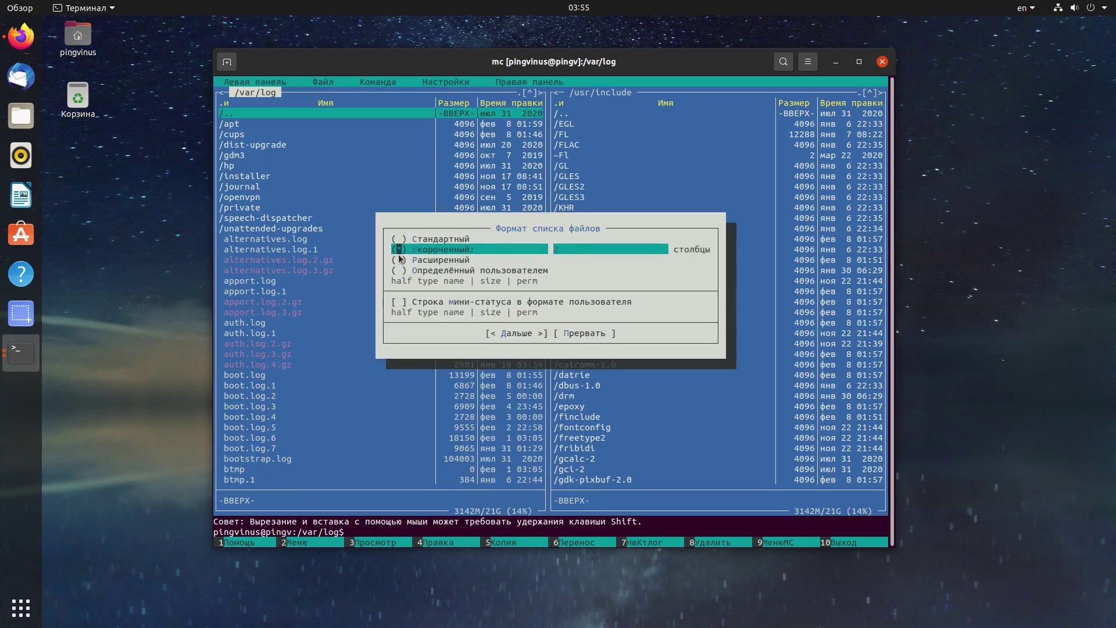
left_click(500, 333)
Set the left pane's listing format back to Standard.
left_click(239, 84)
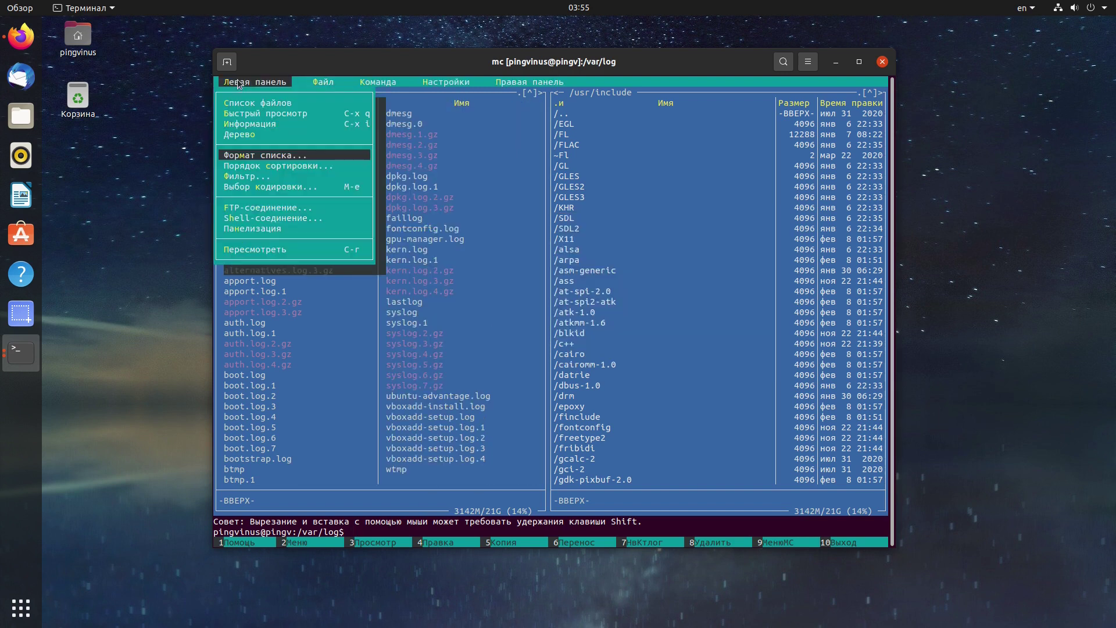
left_click(255, 159)
left_click(414, 241)
key("Return")
left_click_drag(240, 84, 470, 148)
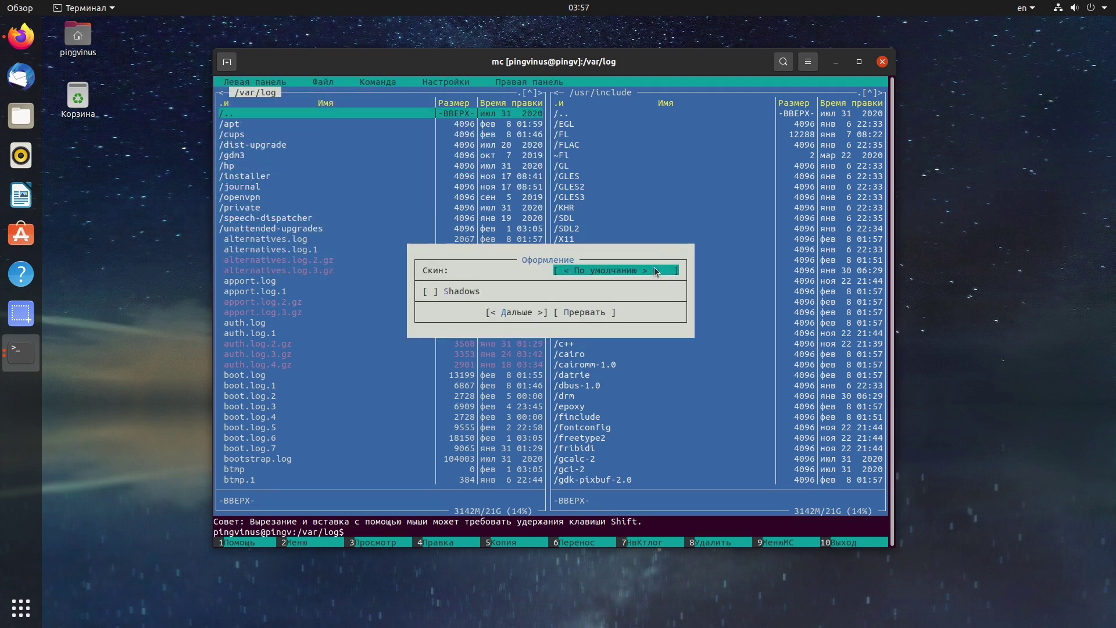
Preview the dark, darkfar, double-lines, featured, featured-plus and gotar skins in Appearance.
left_click(607, 268)
double_click(570, 250)
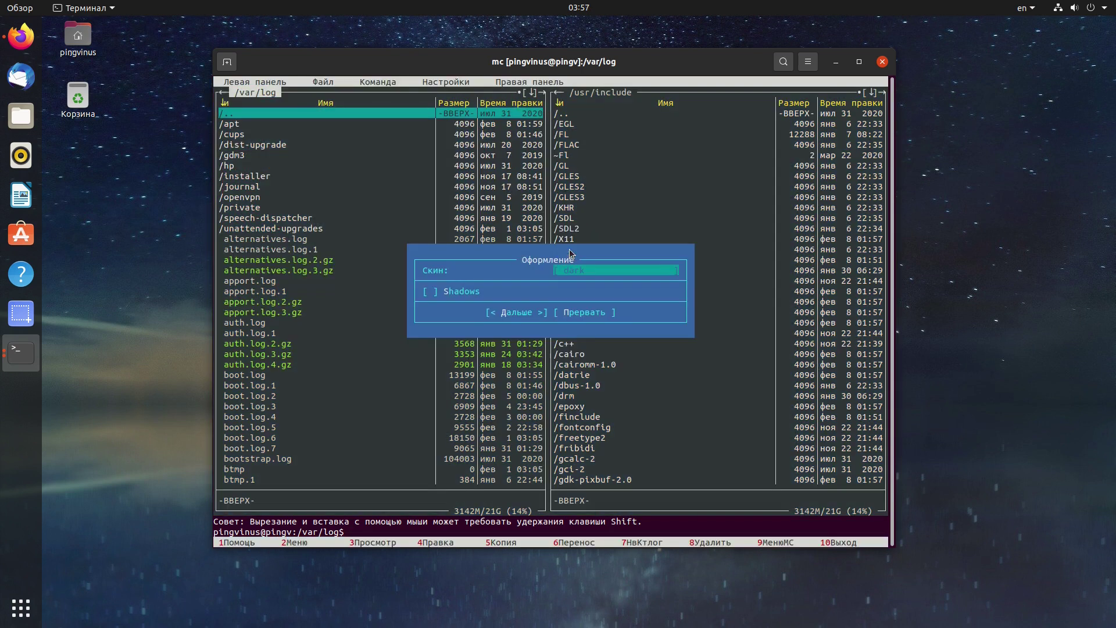
left_click(574, 270)
key("Down")
key("Return")
key("Return")
key("Down")
key("Return")
key("Return")
key("Down")
key("Return")
key("Return")
key("Down")
key("Return")
key("Return")
key("Down")
key("Return")
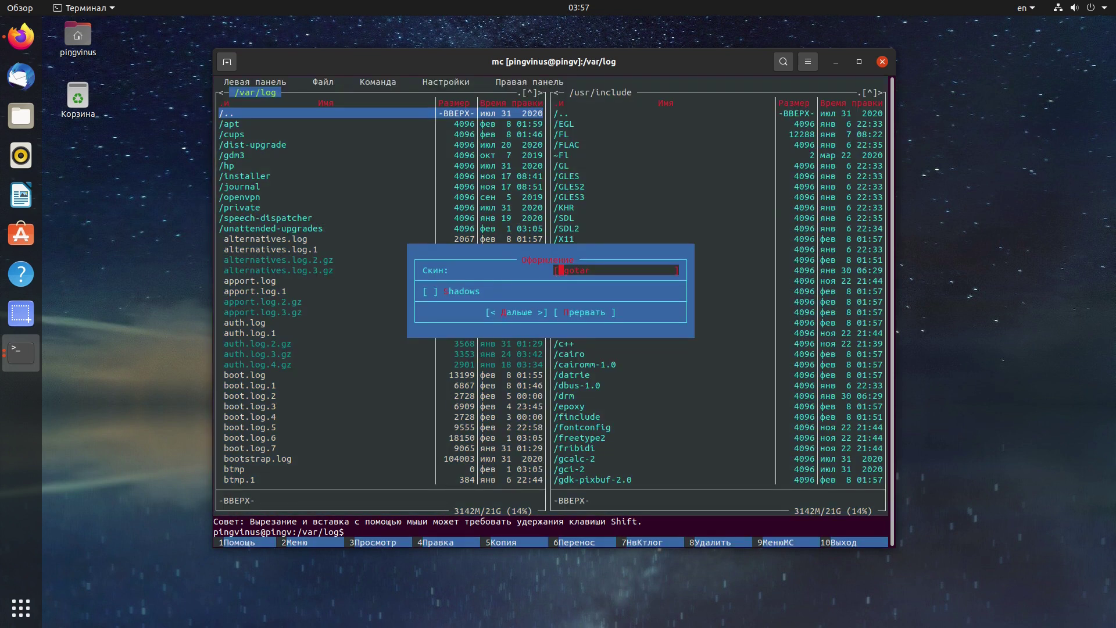
key("Down")
key("Up")
Preview gray-green-purple256, gray-orange-blue256, julia256, mc46 and darkfar, then pick the default skin.
key("Return")
key("Down")
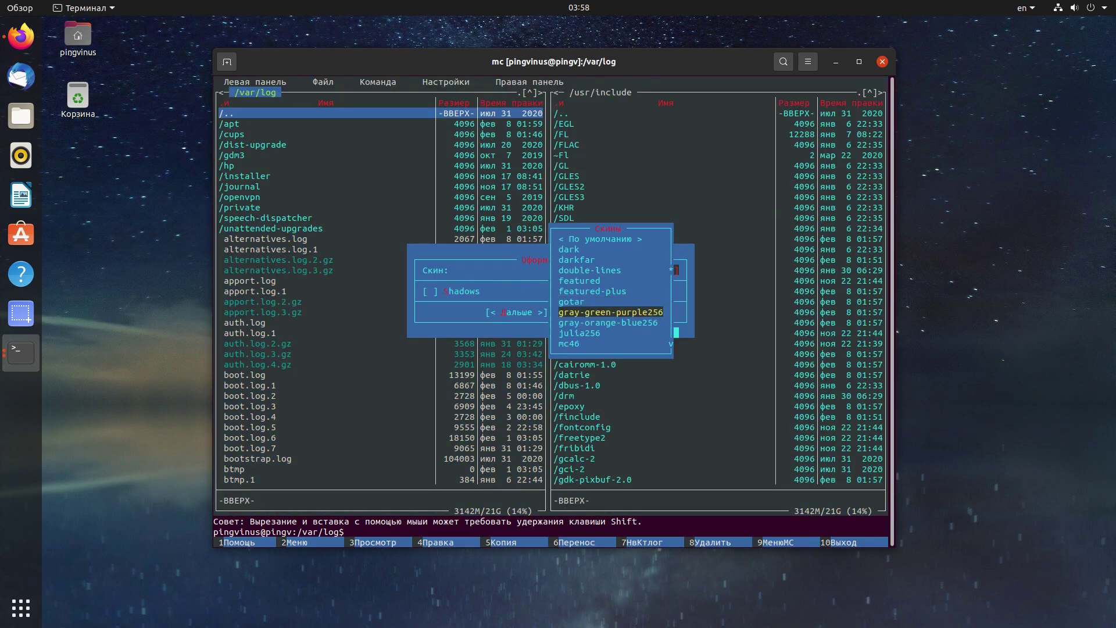
key("Return")
key("Return")
key("Down")
key("Return")
key("Return")
key("Down")
key("Return")
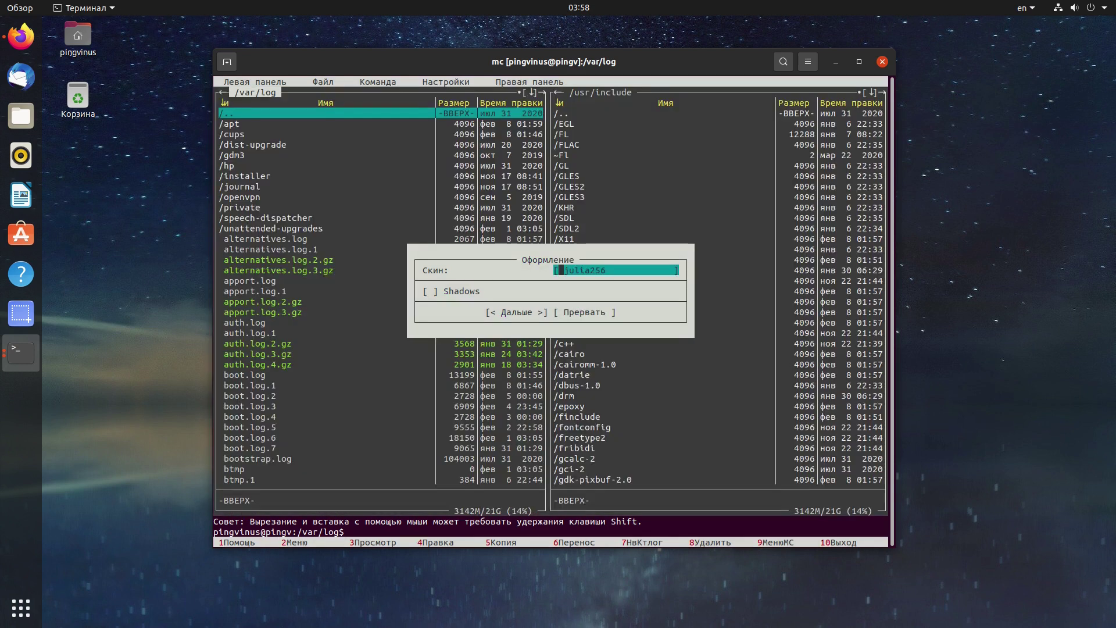
key("Return")
key("Down")
key("Return")
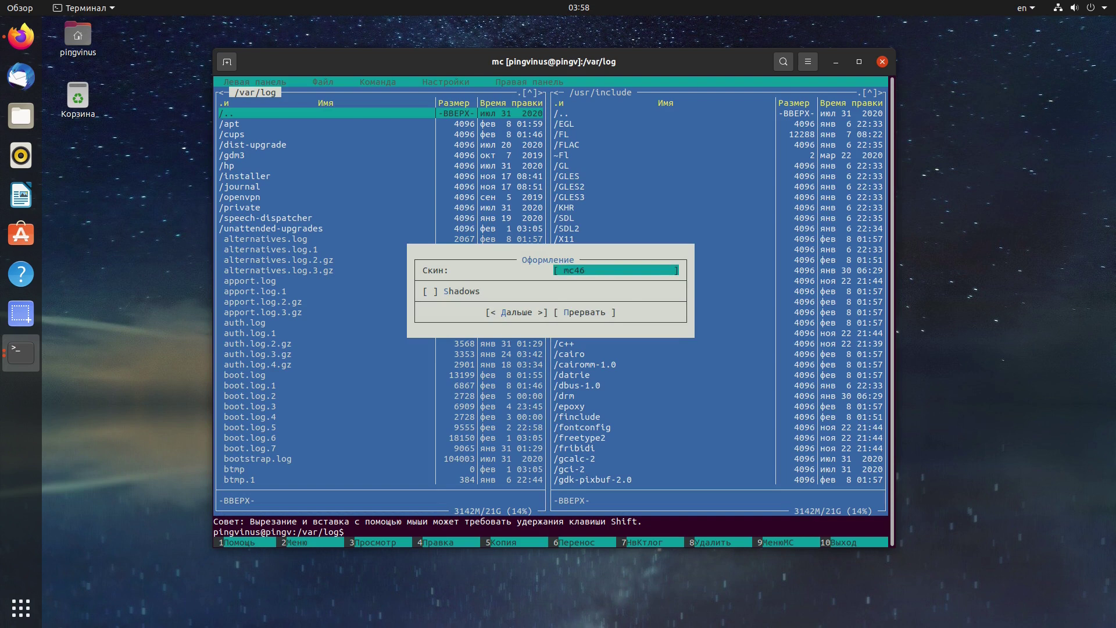
key("Return")
key("Up")
key("Up")
key("Up")
key("Up")
key("Up")
key("Up")
key("Up")
key("Up")
key("Up")
key("Return")
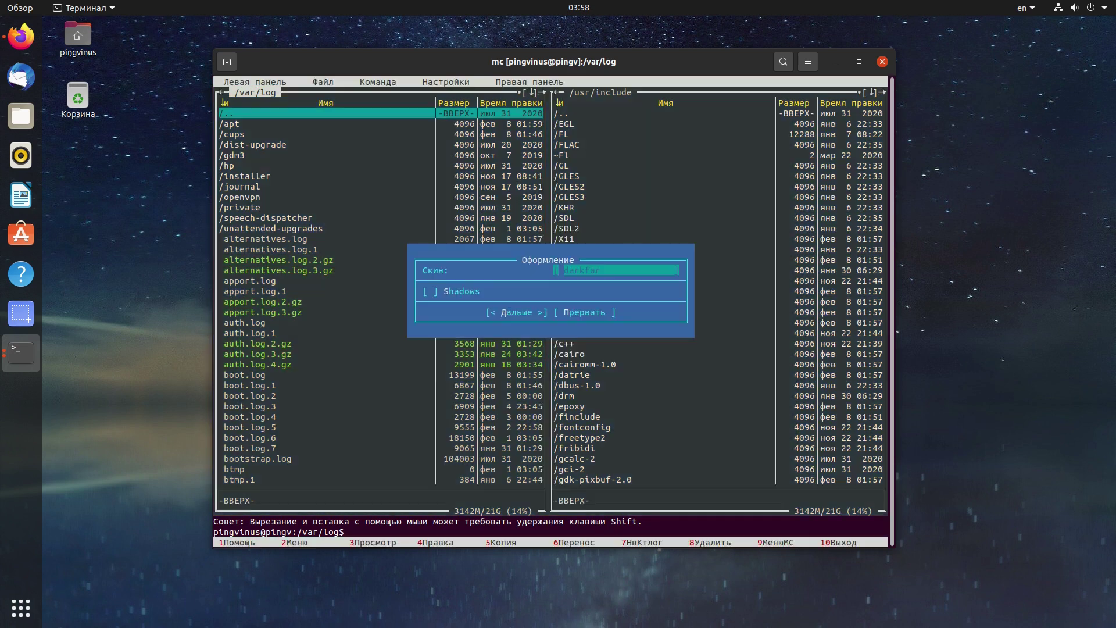
key("Return")
key("Up")
key("Up")
key("Return")
Turn on dialog shadows and confirm the Appearance settings with the default skin.
key("Return")
key("Return")
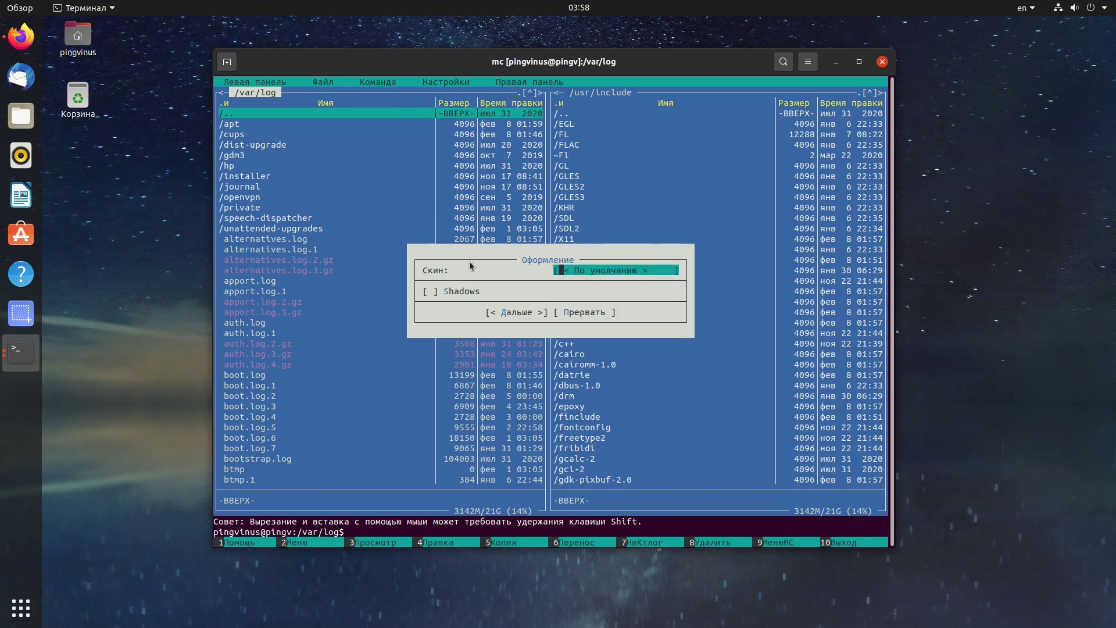
key("Tab")
key("space")
key("Tab")
key("Return")
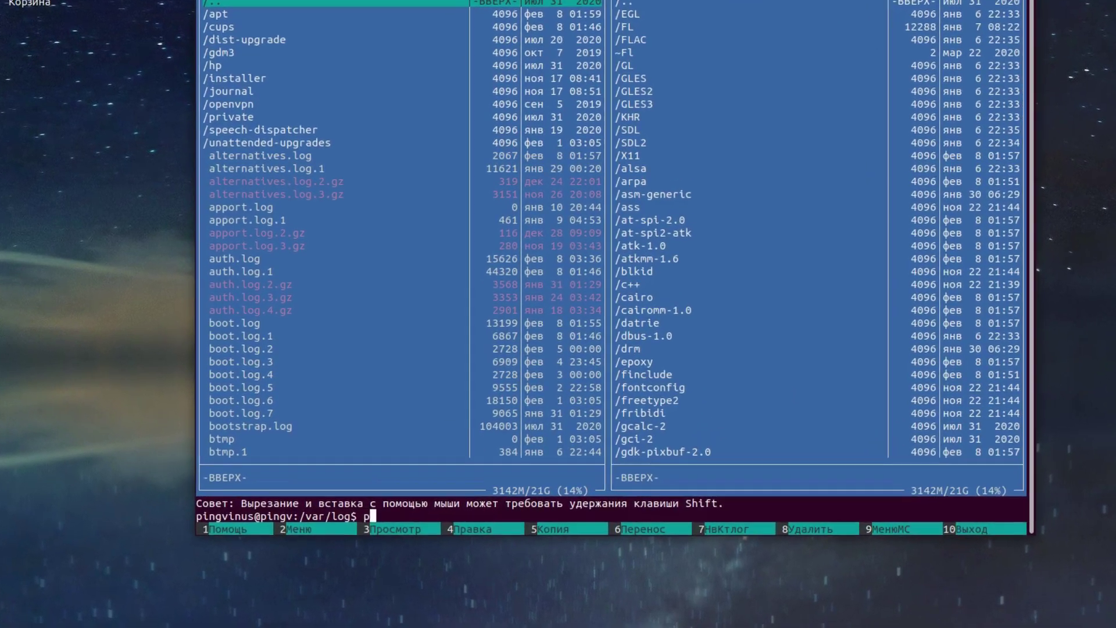
Run uptime from mc's command line and view its output with the panels hidden.
type("pingvinus.r")
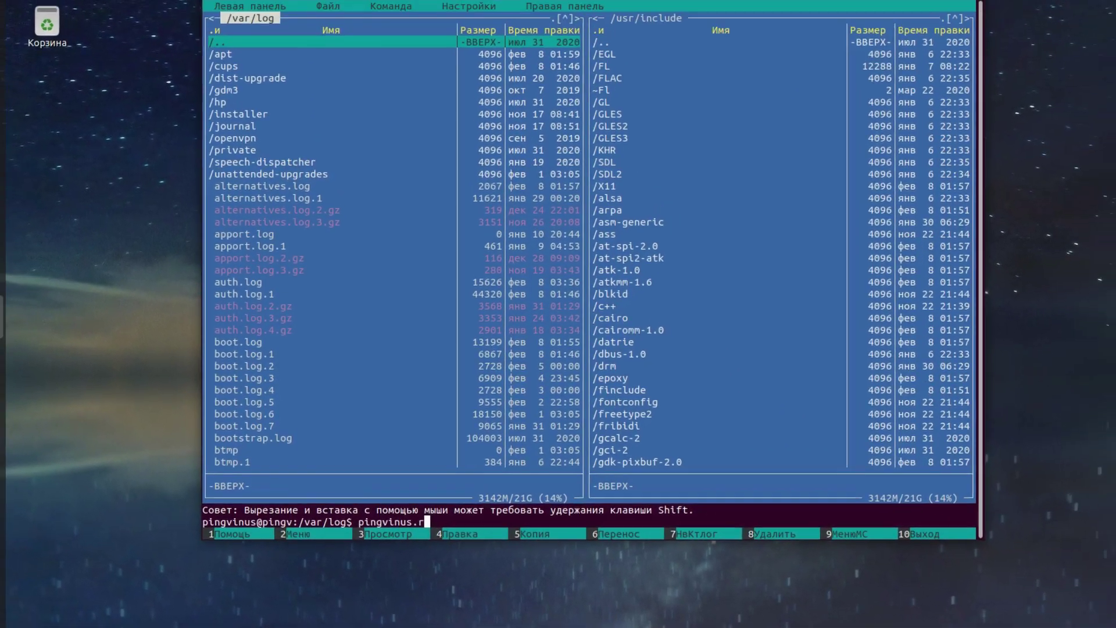
key("BackSpace")
key("BackSpace")
key("BackSpace")
key("BackSpace")
key("BackSpace")
key("BackSpace")
key("BackSpace")
key("BackSpace")
key("BackSpace")
key("BackSpace")
key("Return")
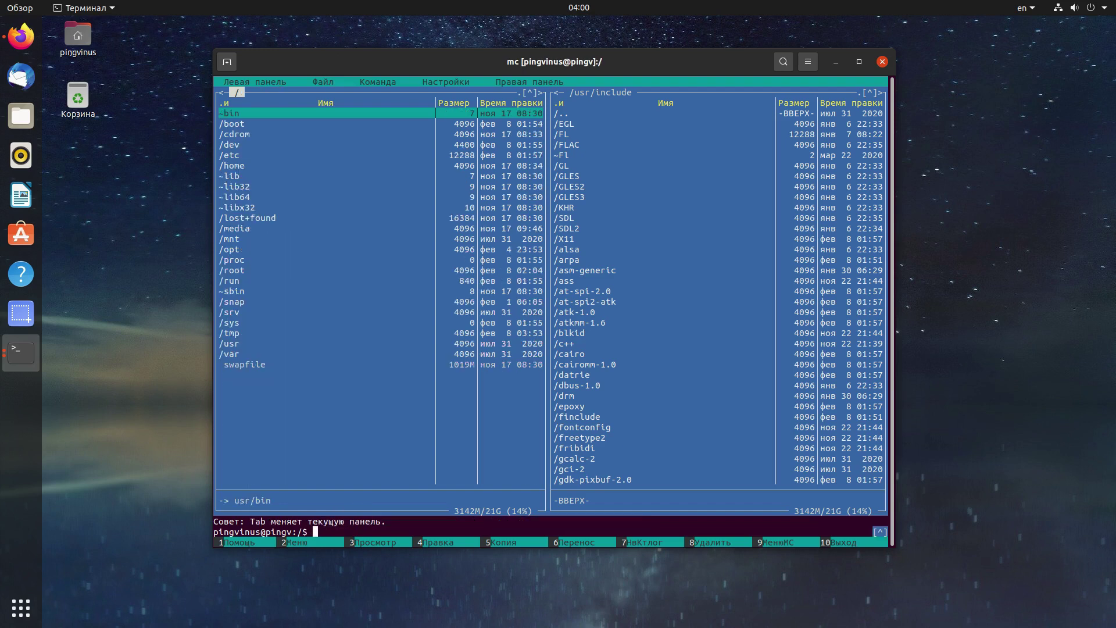
type("uptime")
key("Return")
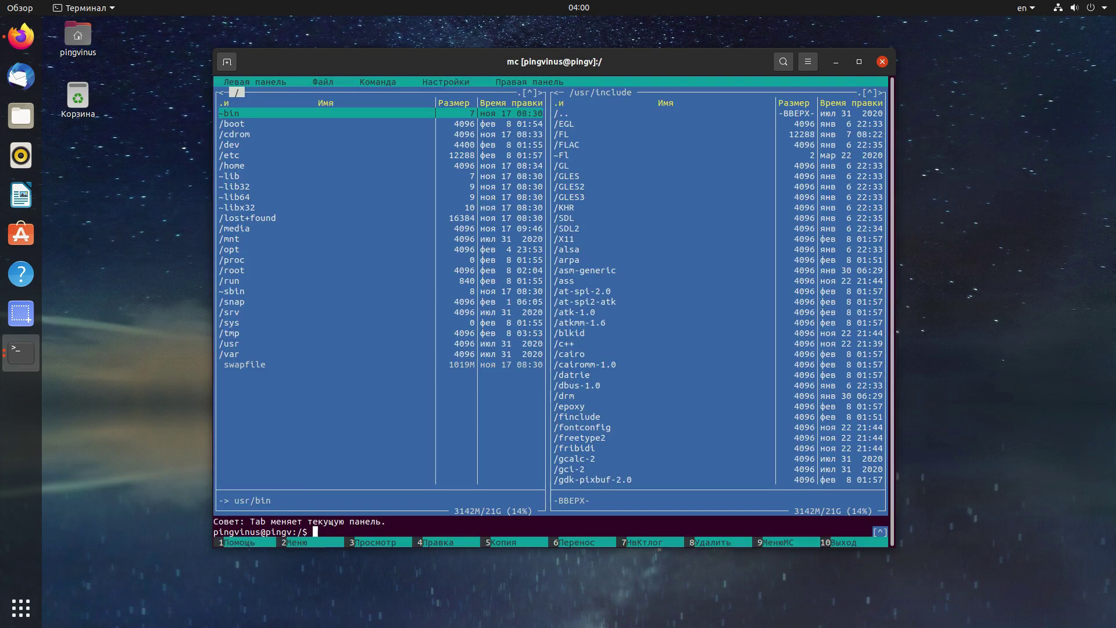
key("ctrl+o")
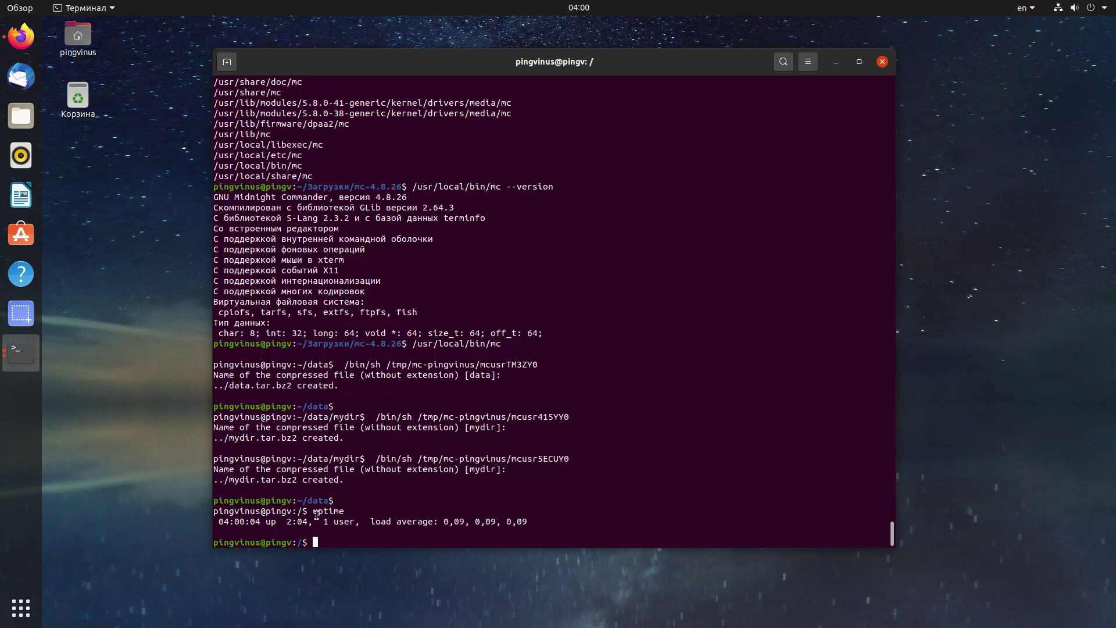
left_click_drag(311, 513, 360, 512)
left_click(353, 470)
key("ctrl+o")
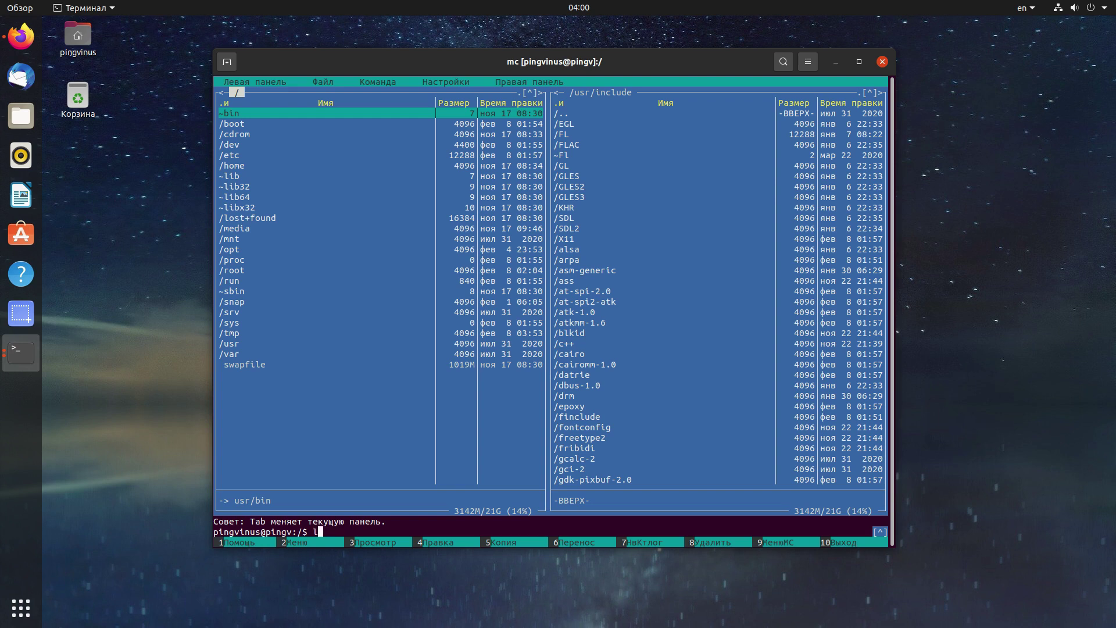
Run ls -l from mc's command line, check the listing, and restore the panels.
key("ctrl+o")
key("ctrl+o")
key("ctrl+o")
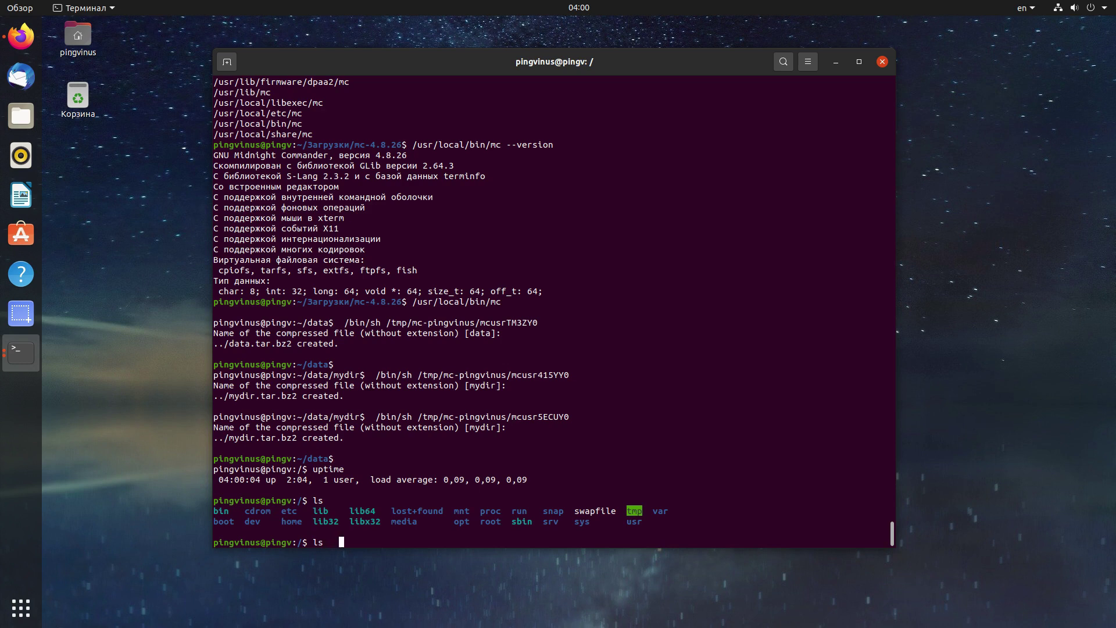
type("l")
key("ctrl+o")
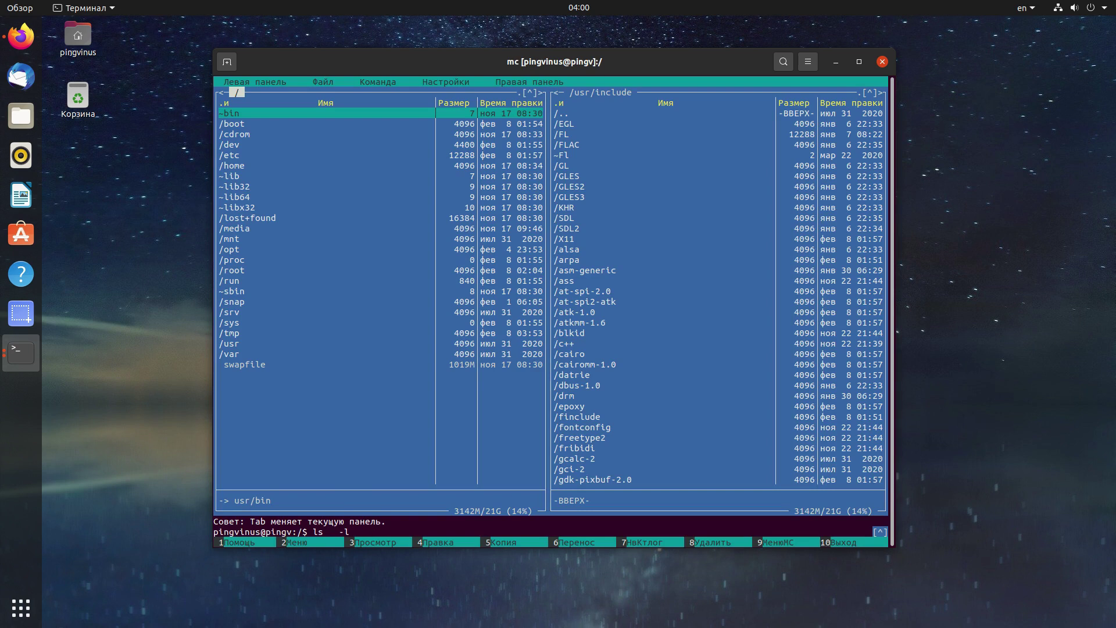
key("ctrl+o")
key("Return")
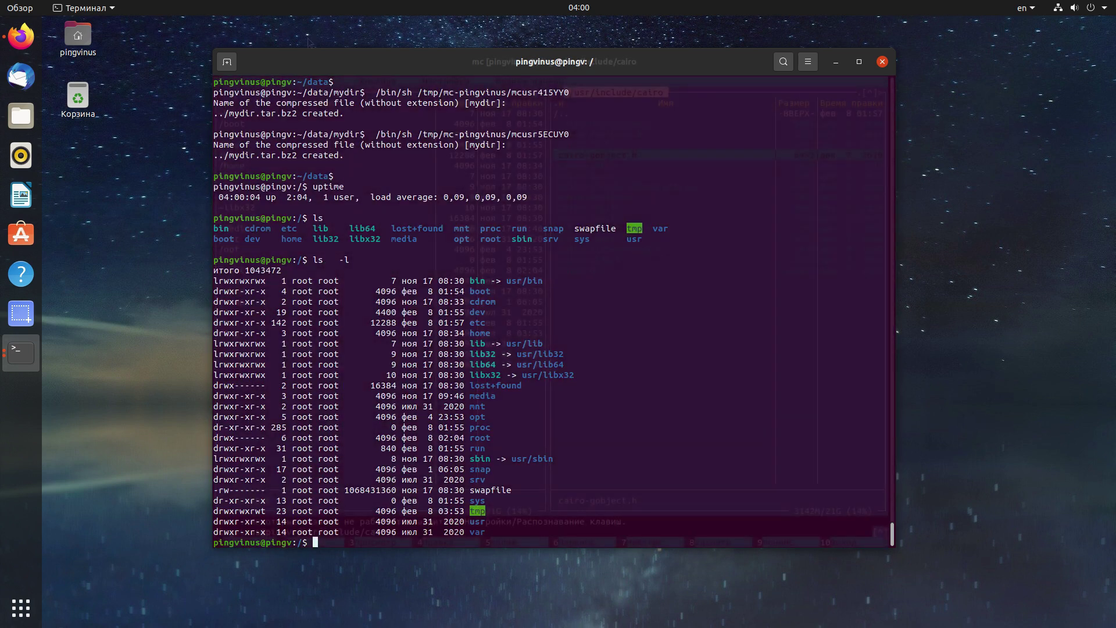
key("ctrl+o")
left_click(378, 82)
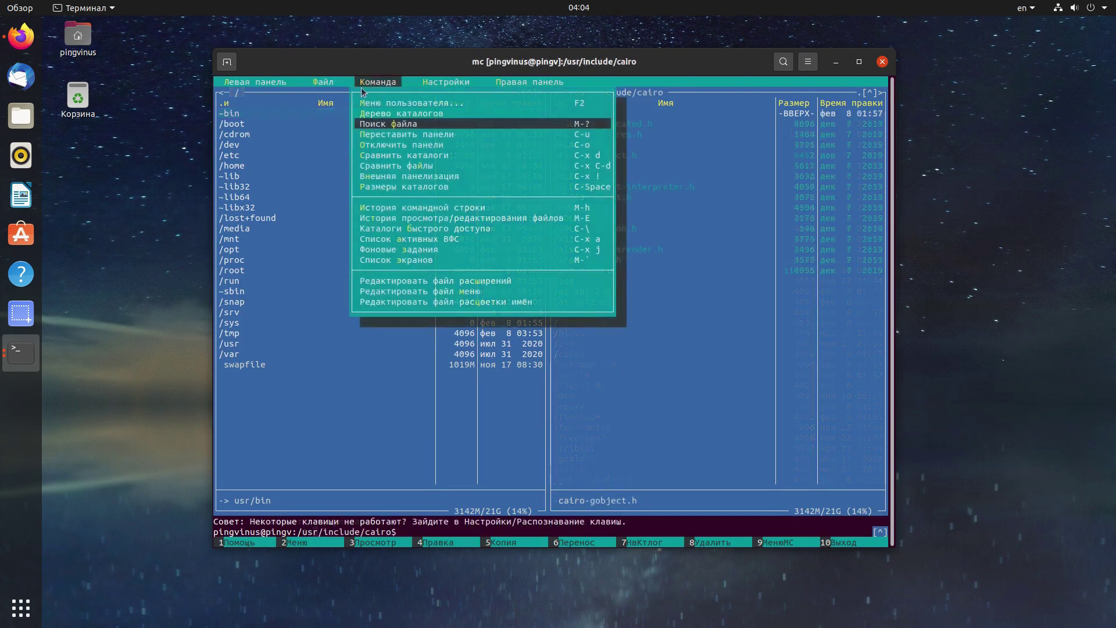
left_click(325, 82)
left_click(344, 155)
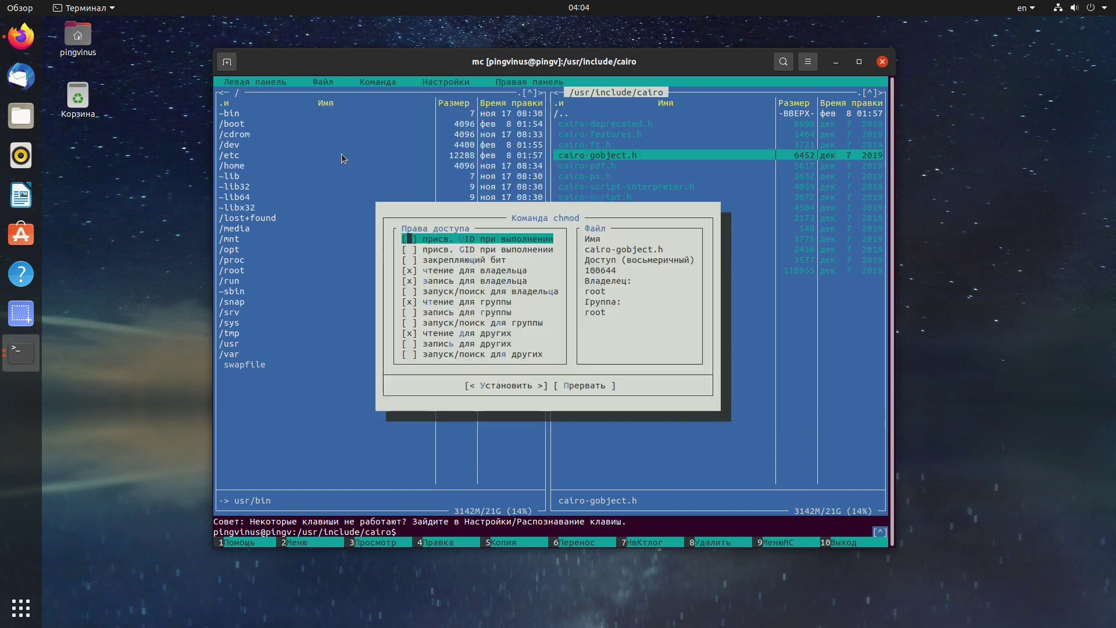
left_click(562, 384)
left_click(324, 82)
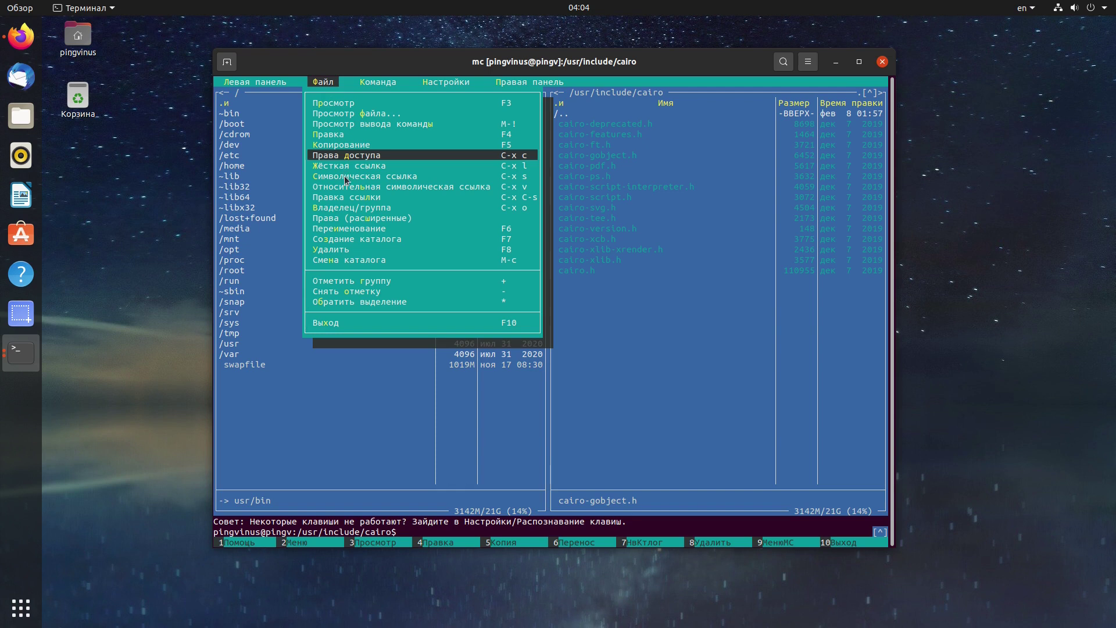
left_click(345, 176)
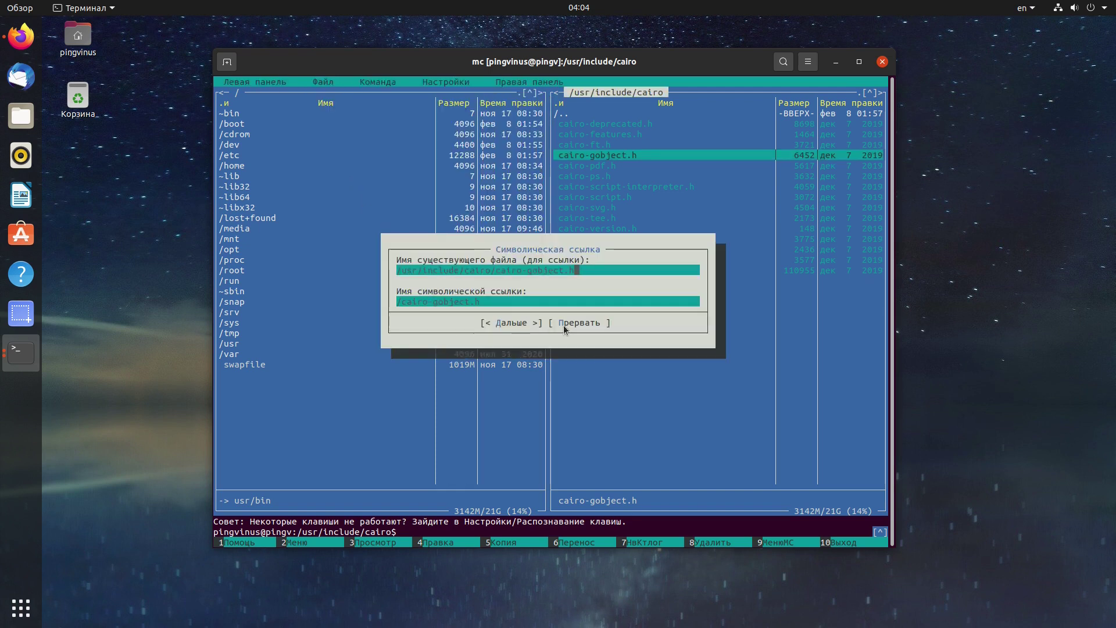
left_click(563, 322)
left_click(324, 82)
left_click(349, 202)
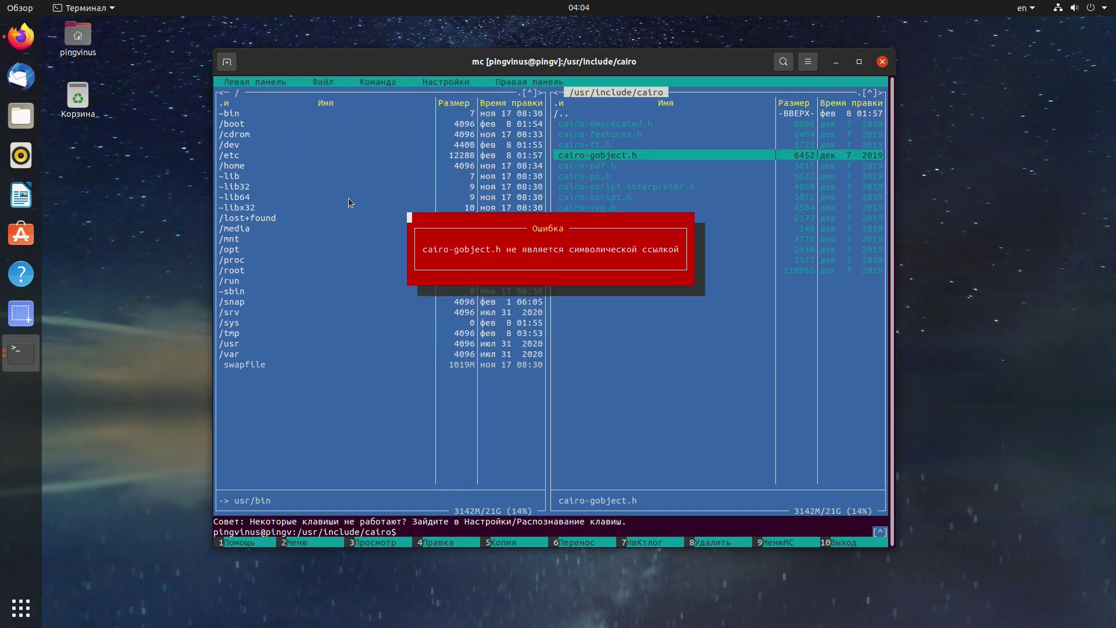
left_click(323, 82)
left_click(323, 82)
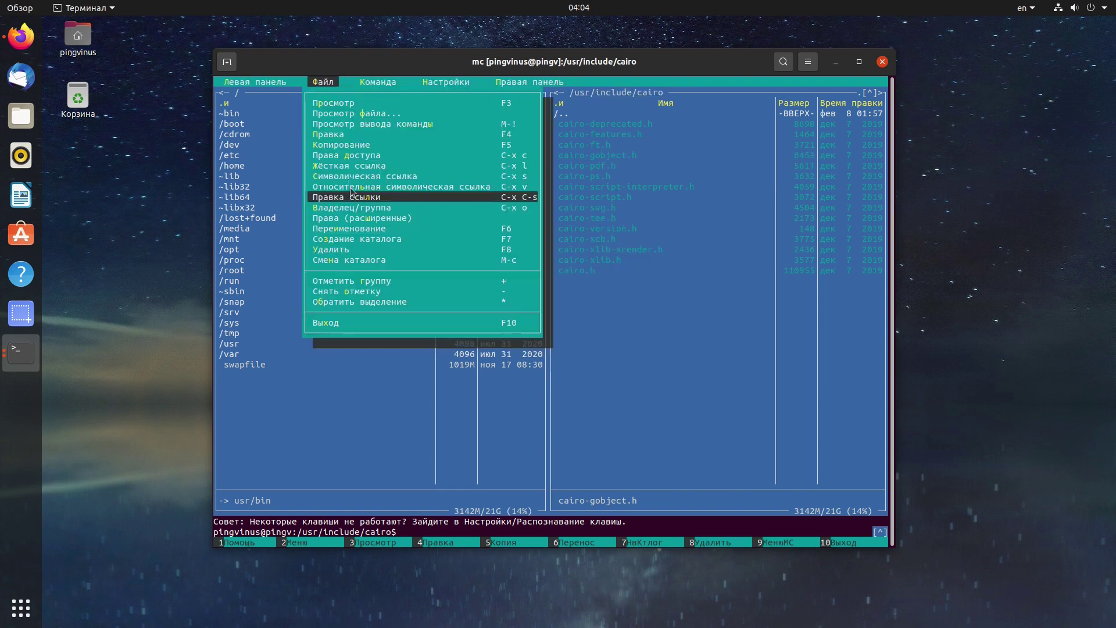
left_click(359, 213)
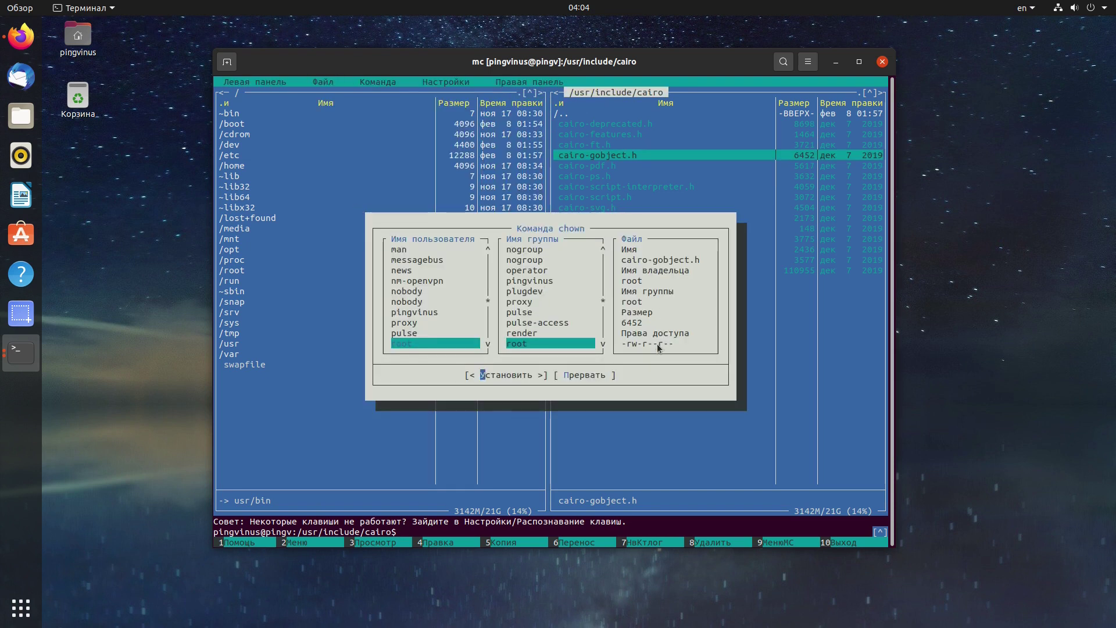
key("Escape")
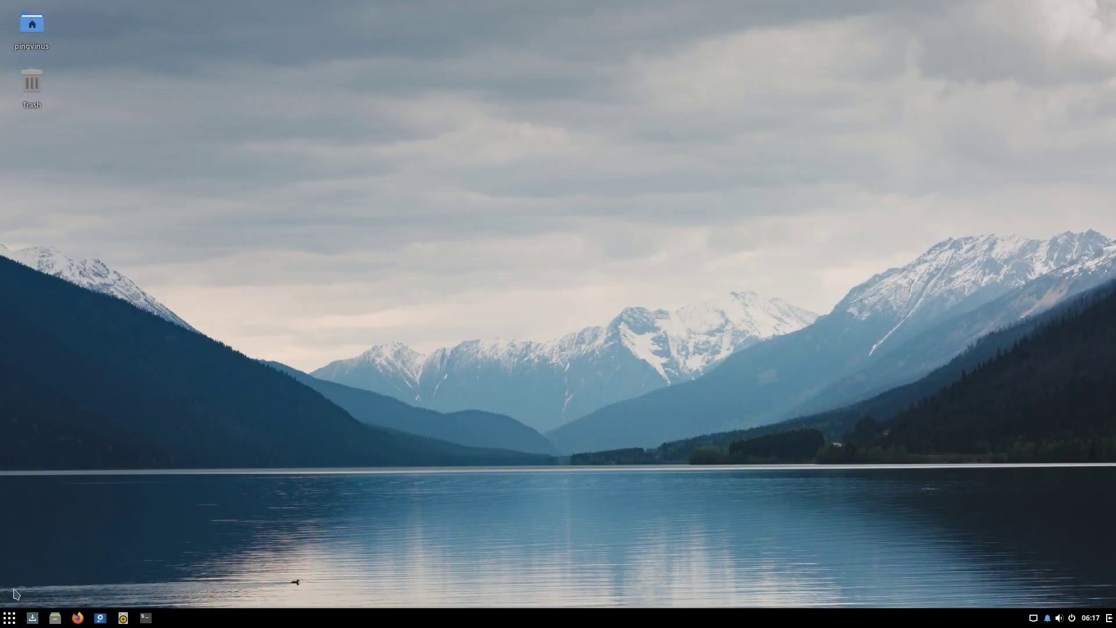
Browse the Budgie menu categories from System Settings through Утилиты and back to Стандартные.
left_click(8, 617)
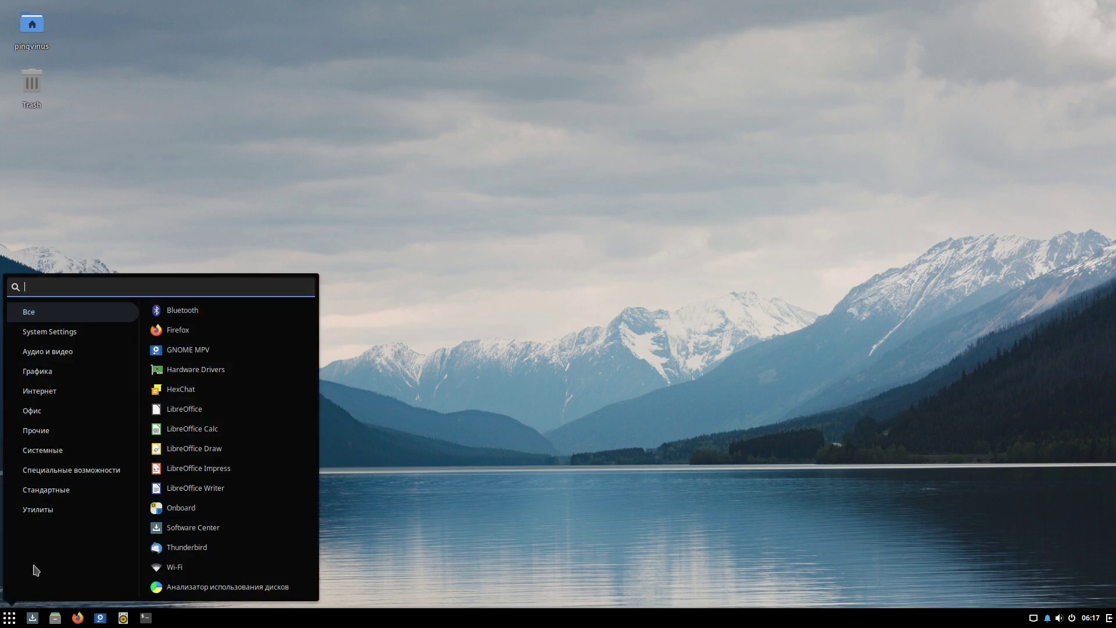
left_click(67, 336)
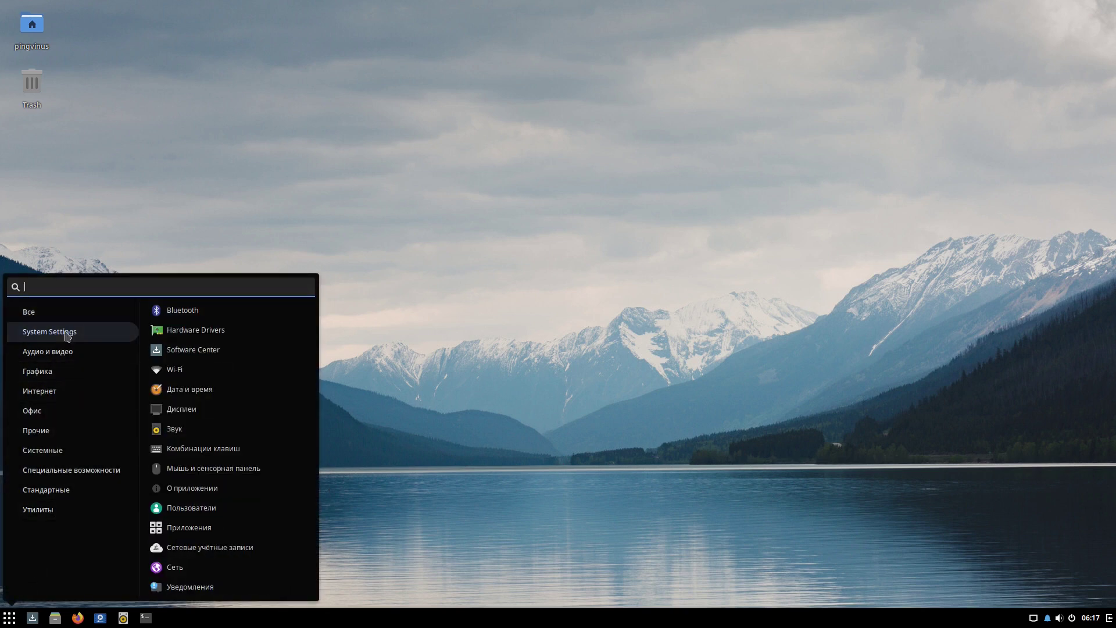
left_click(65, 353)
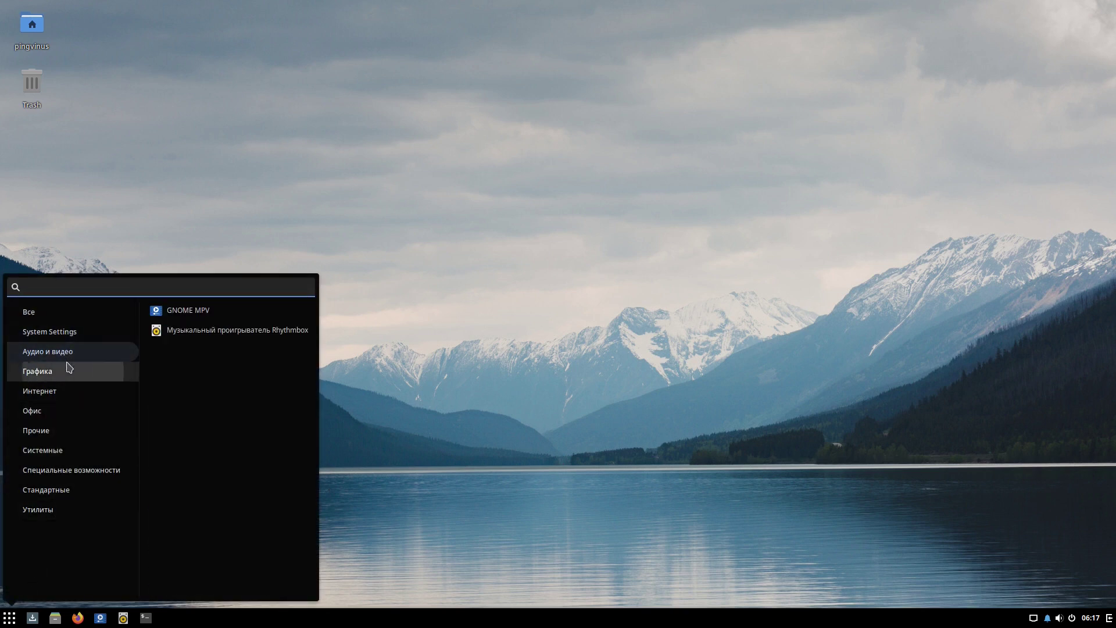
left_click(68, 372)
left_click(67, 394)
left_click(68, 412)
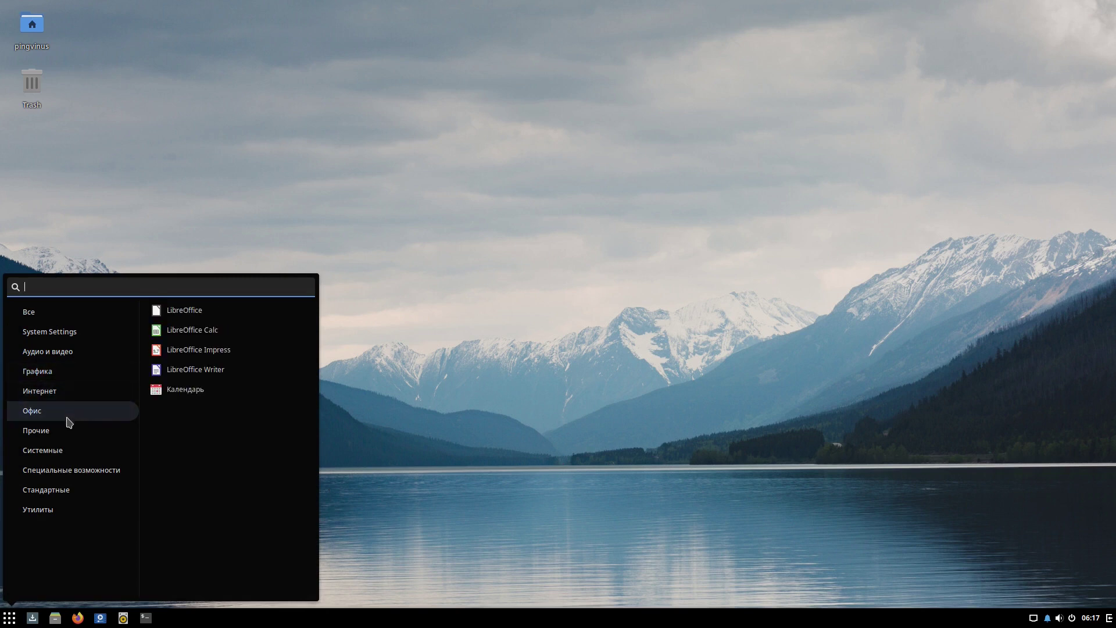
left_click(69, 437)
left_click(68, 451)
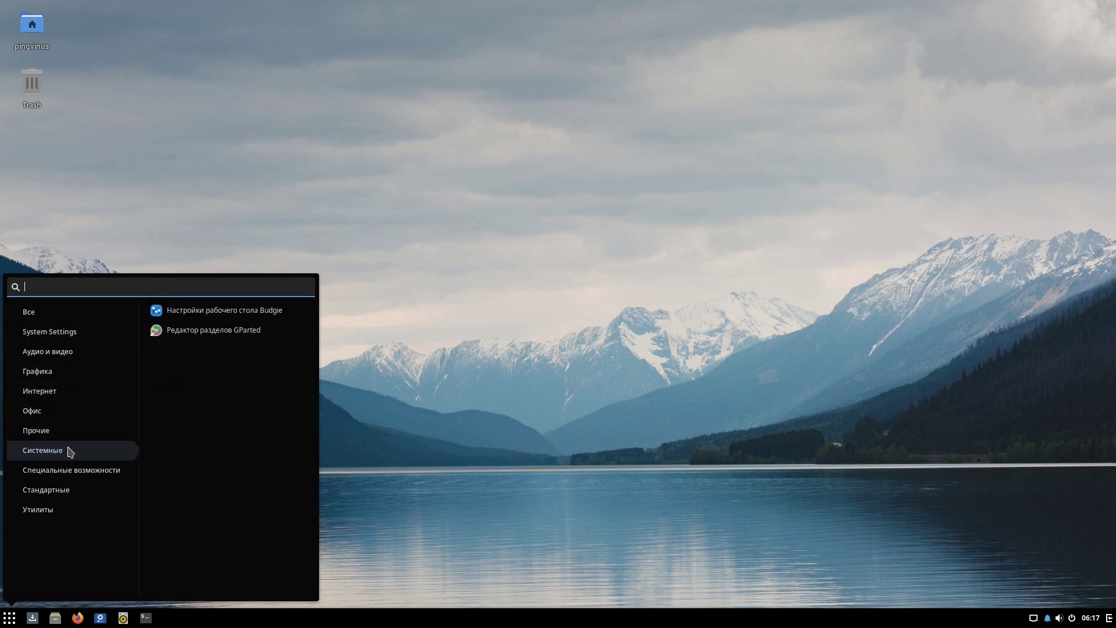
left_click(71, 472)
left_click(72, 492)
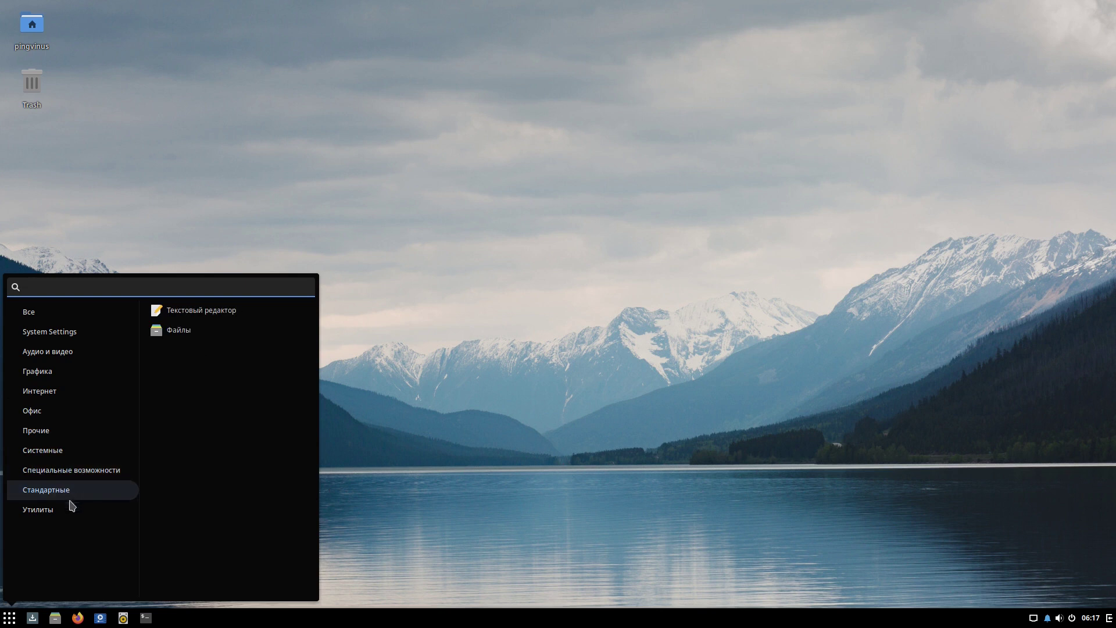
left_click(72, 513)
left_click(70, 492)
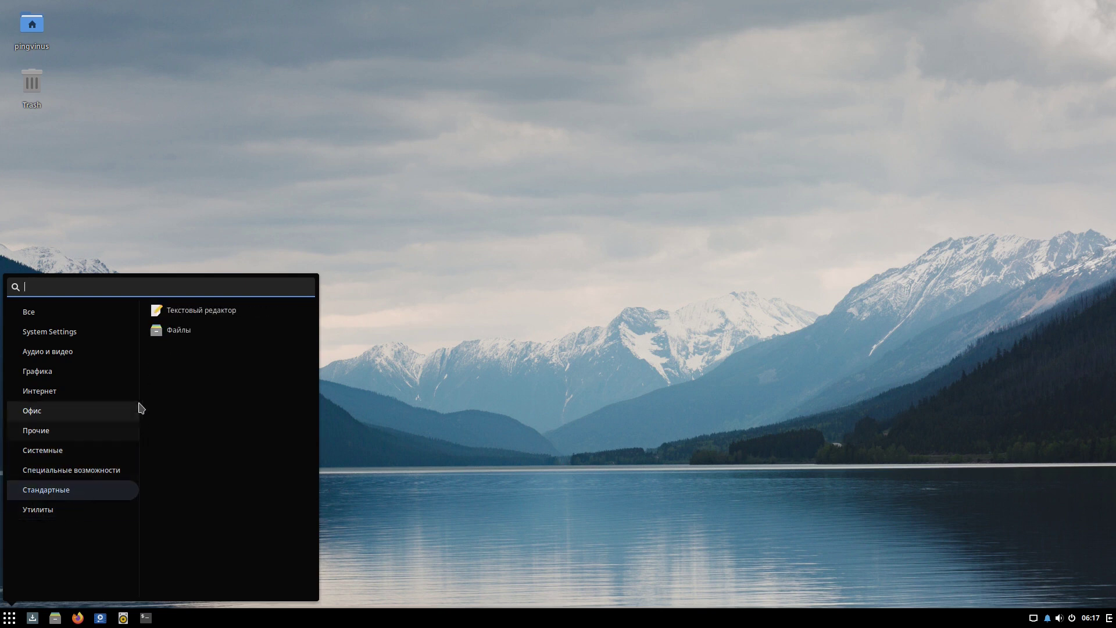
Launch Files, visit the Видео and Документы folders, return home and close the window.
left_click(169, 340)
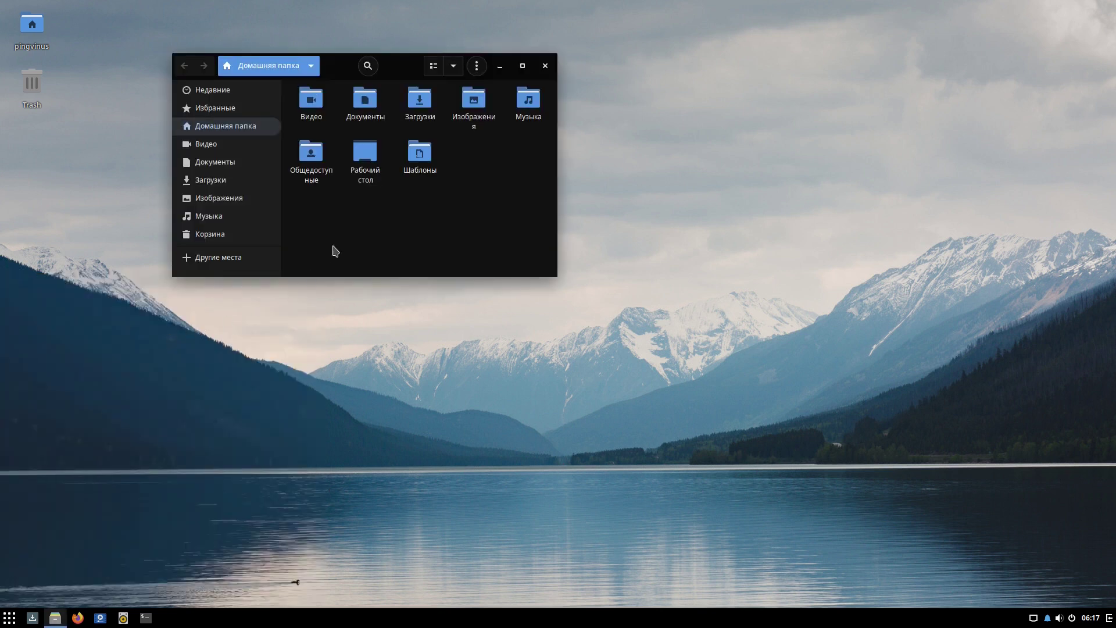
left_click(236, 145)
left_click(236, 167)
left_click(241, 126)
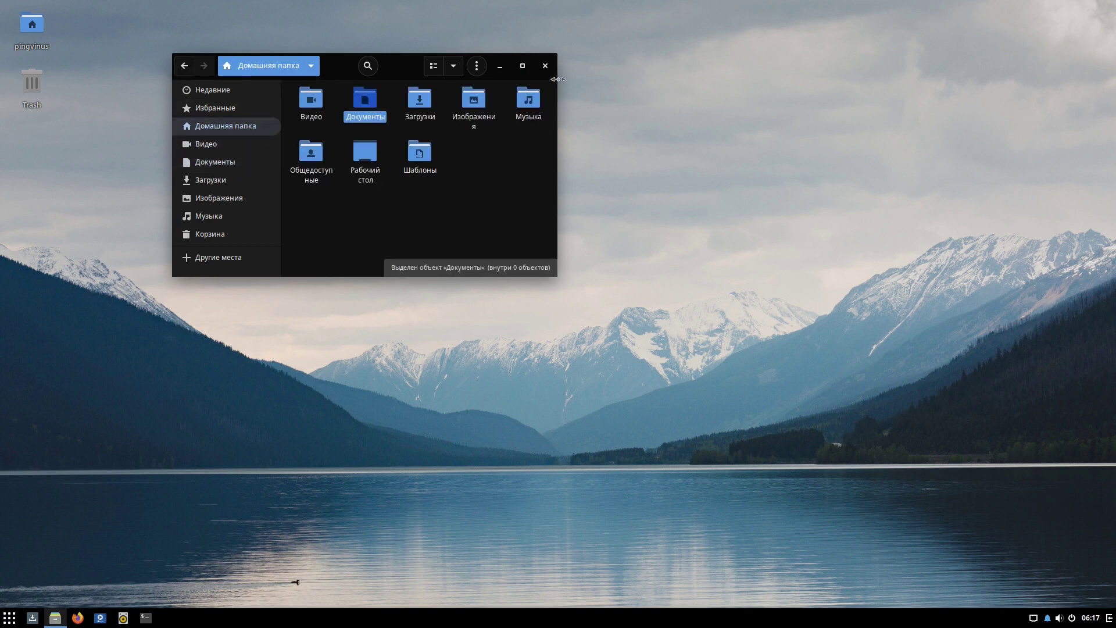
left_click(545, 66)
left_click(146, 617)
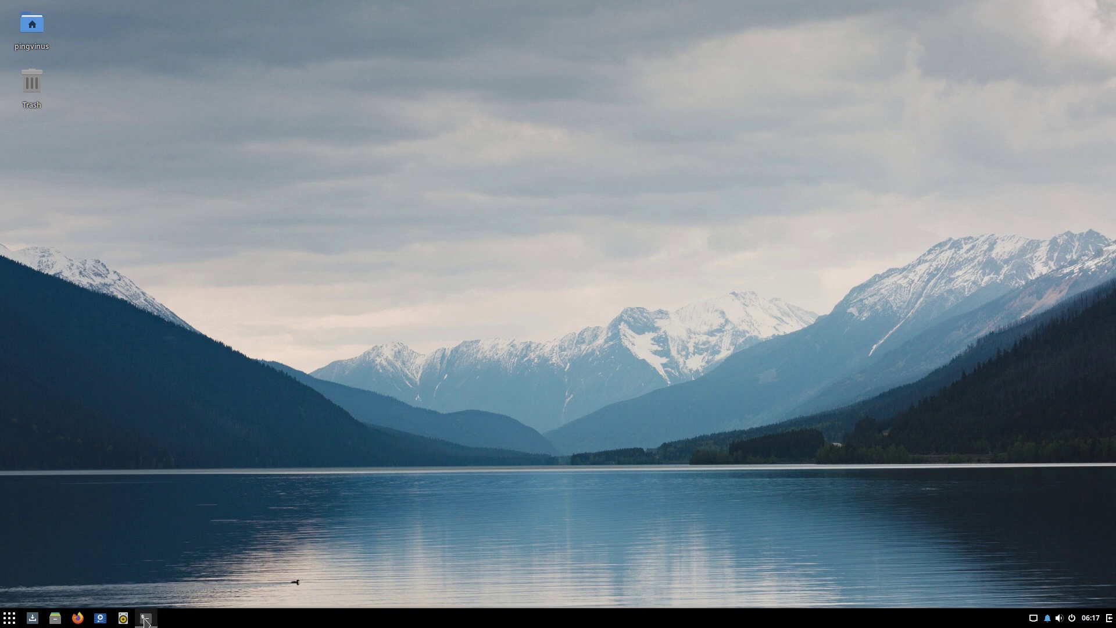
Enlarge the terminal text and run lsb_release -a, showing Solus 4.2 fortitude.
key("ctrl+plus")
key("ctrl+plus")
key("ctrl+plus")
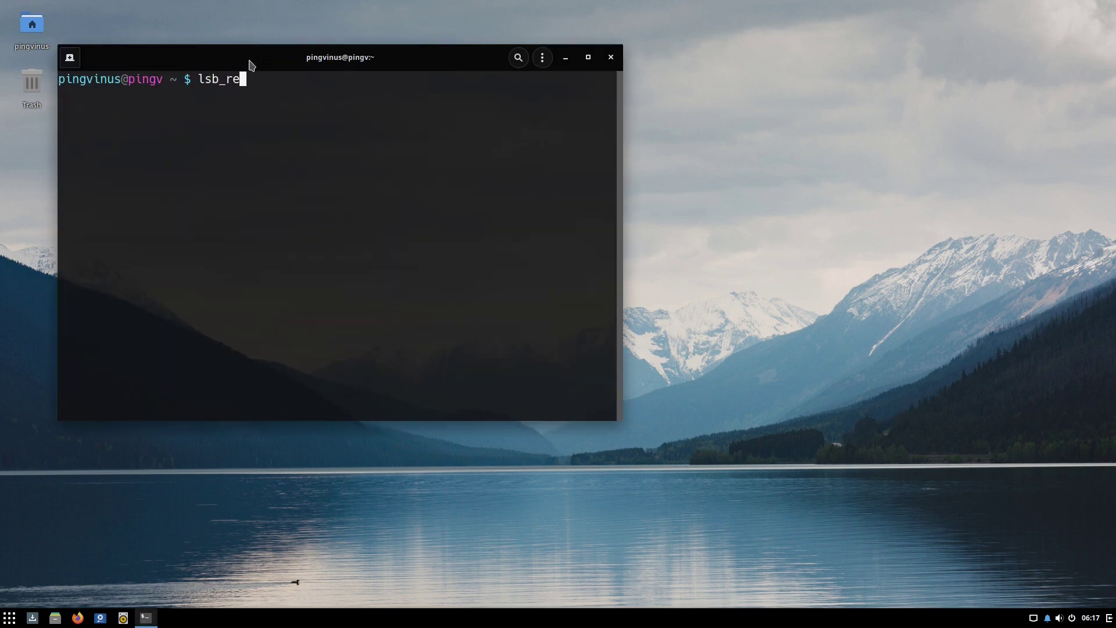
type("lsb_release -a")
key("Return")
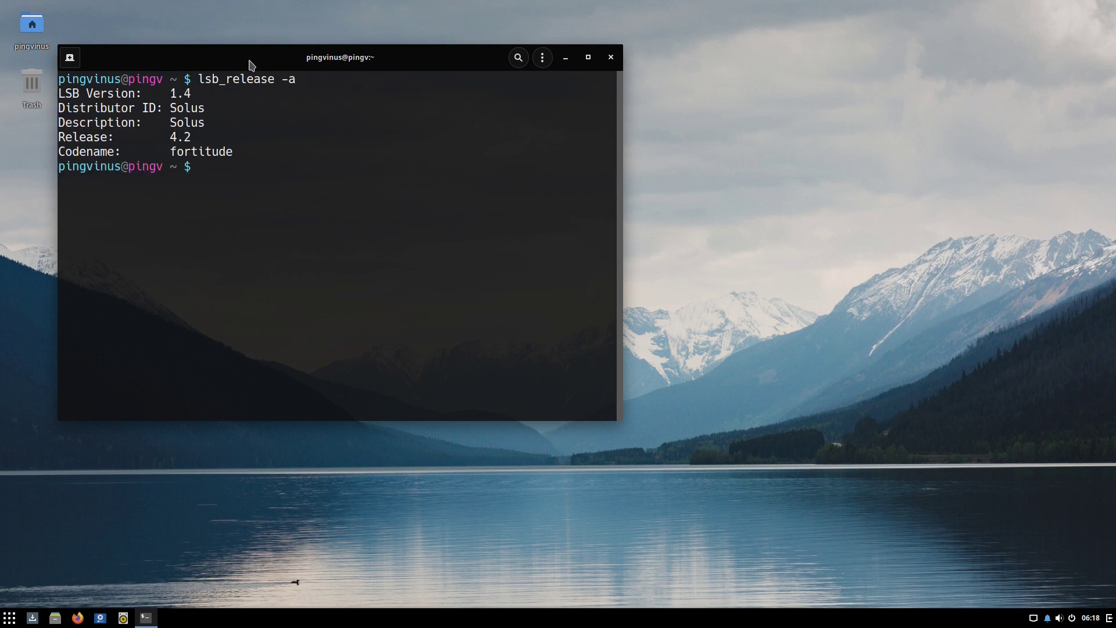
left_click_drag(172, 108, 196, 145)
double_click(197, 151)
left_click(280, 171)
key("Return")
List the root directory with ls / and show the eopkg help.
type("l")
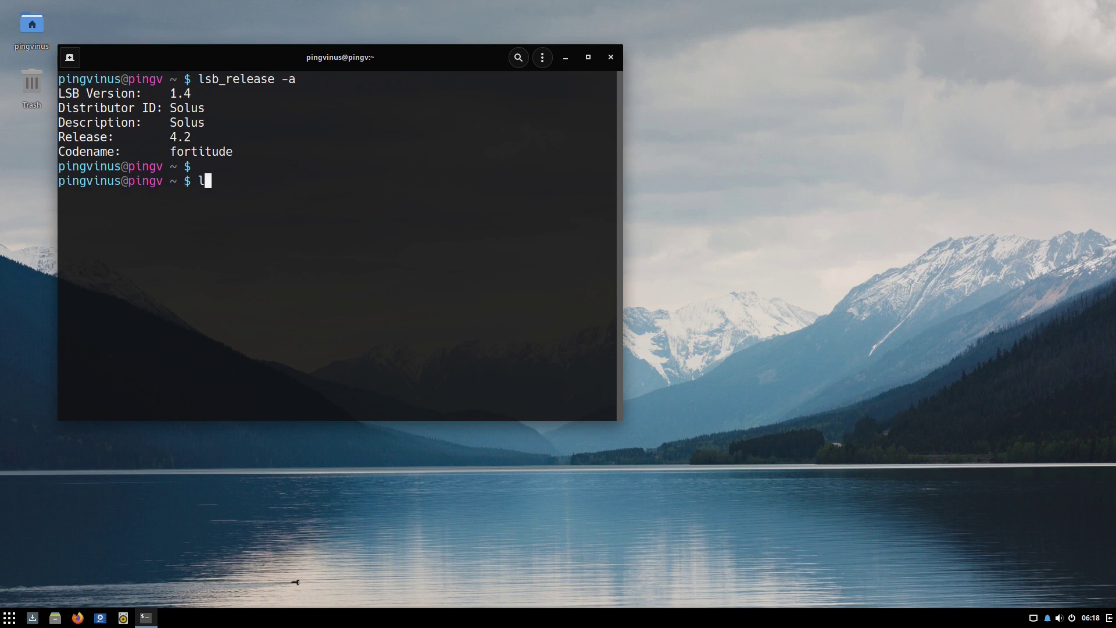
type("s /")
key("Return")
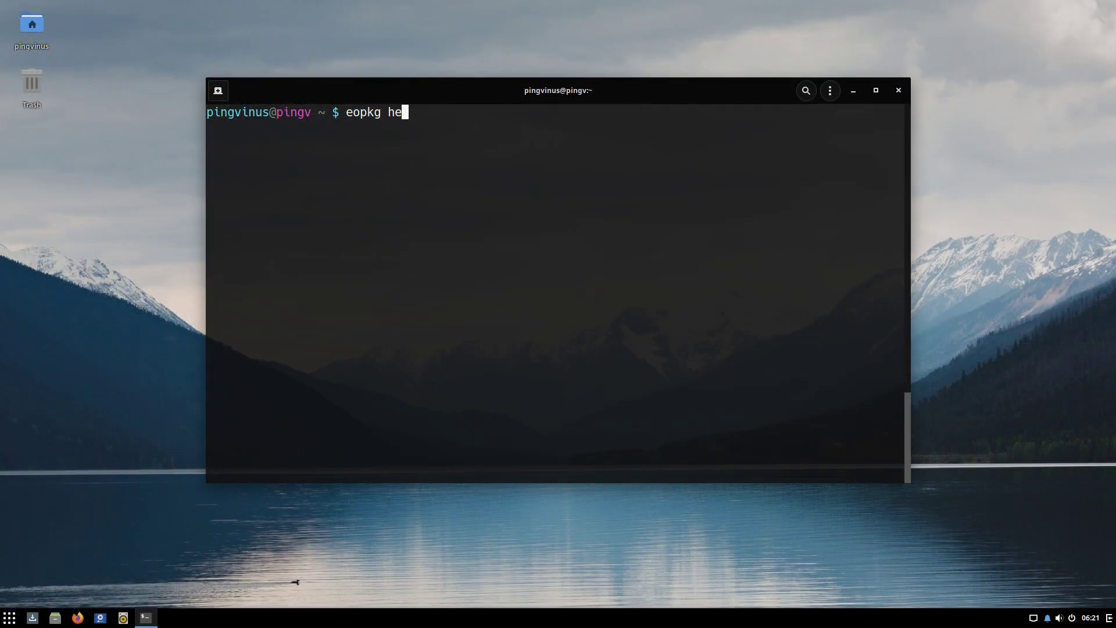
type("lp")
key("Return")
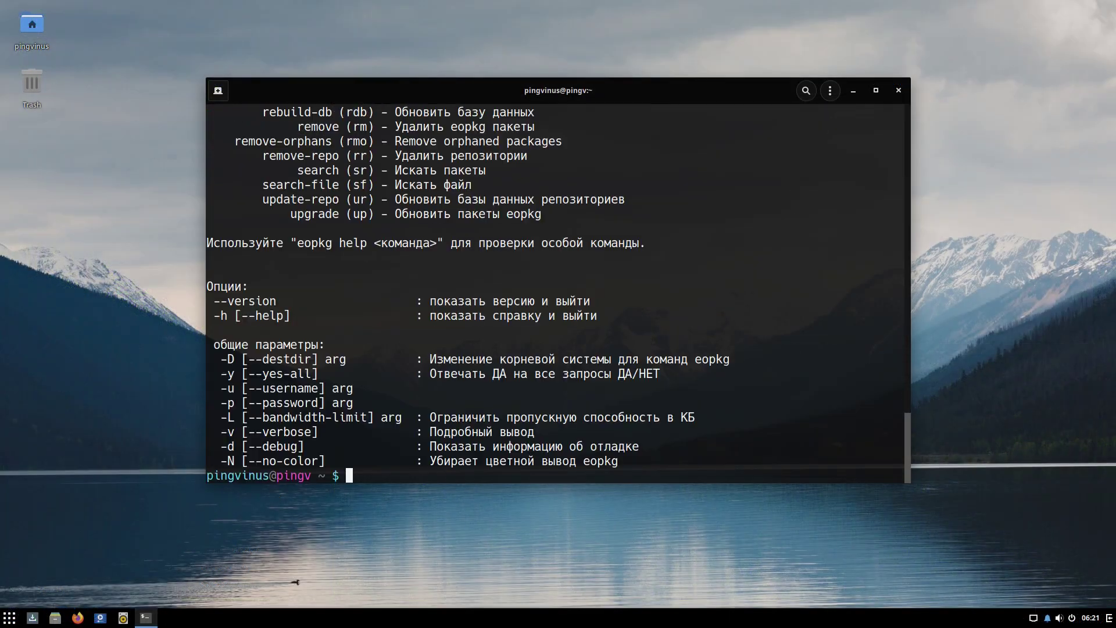
key("Return")
key("Return")
key("Return")
Install mc with sudo eopkg install mc, entering the account password and confirming.
type("eopkg install mc")
key("Return")
key("Up")
key("Home")
type("sudo")
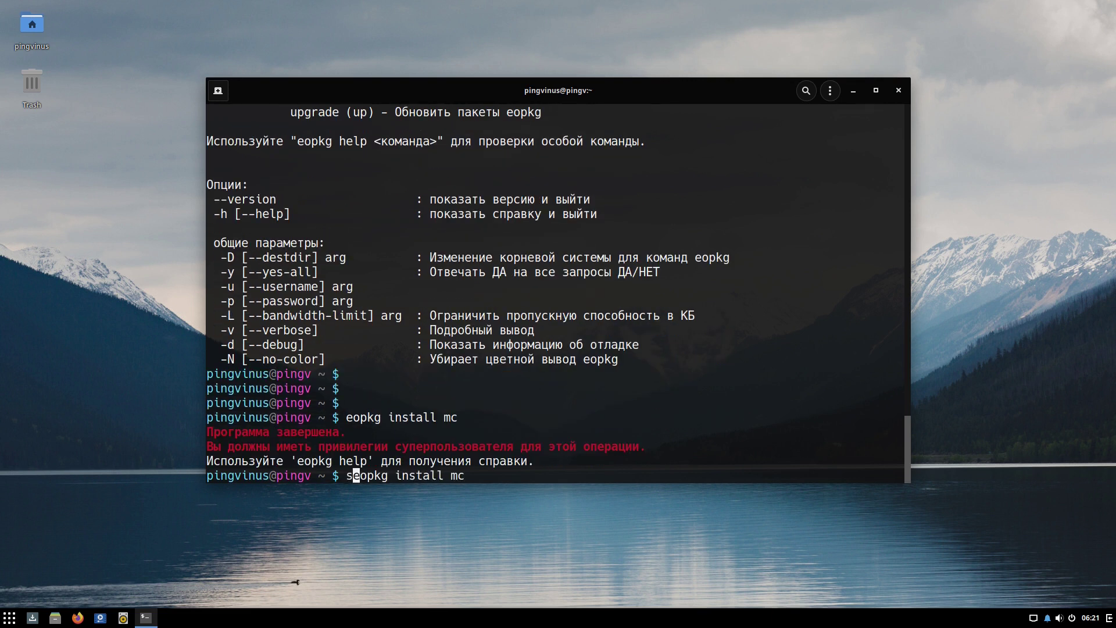
key("Return")
key("Return")
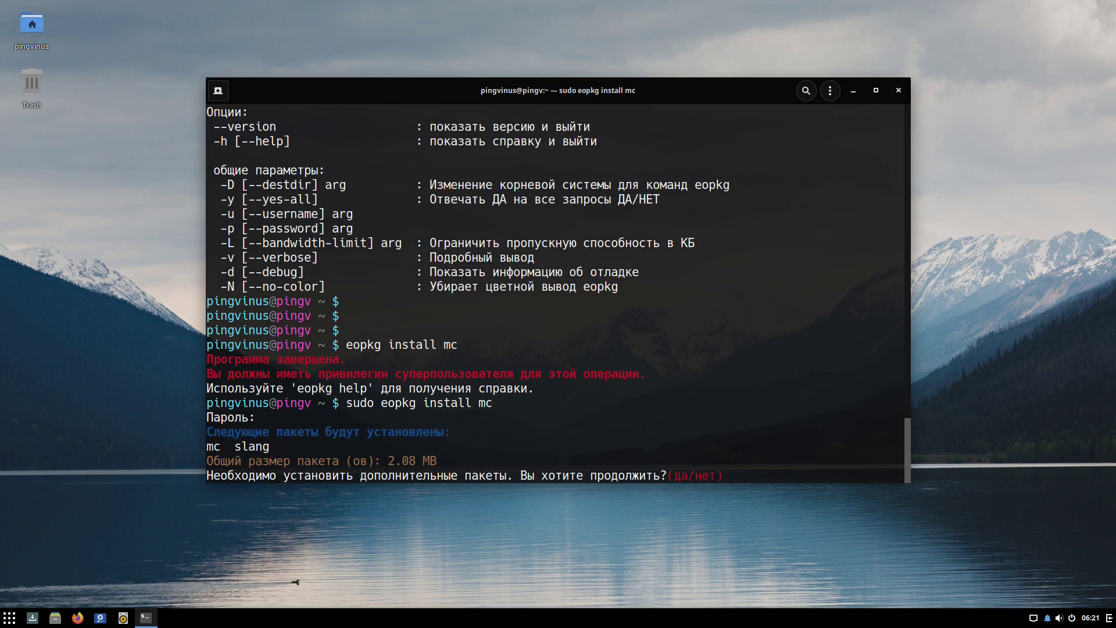
type("y")
key("Return")
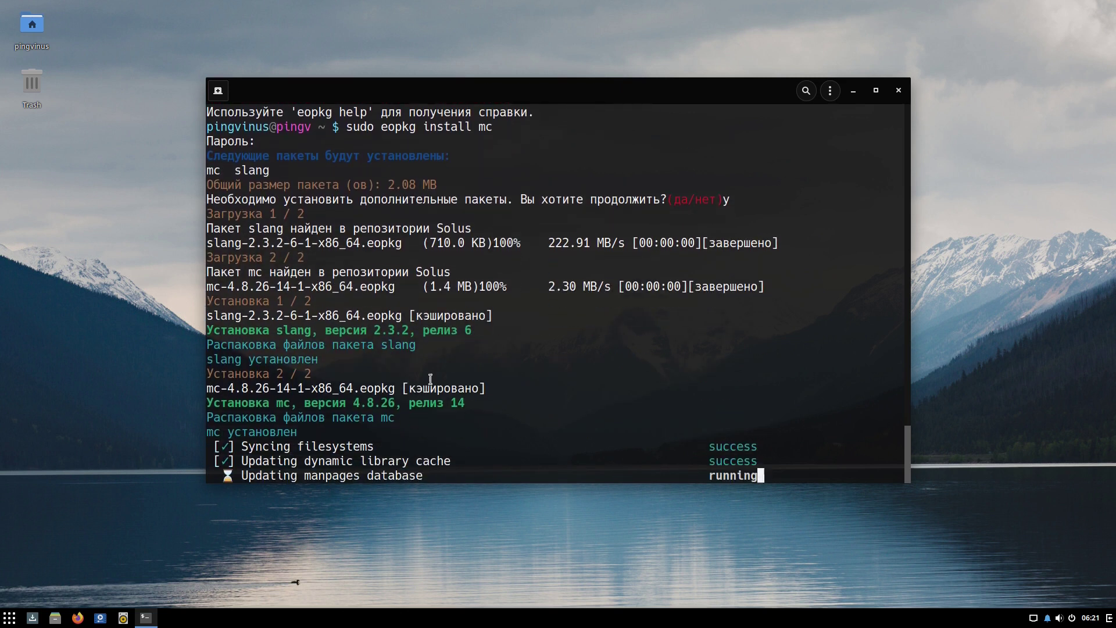
Launch Software Center and look over Updates, Installed and third-party software.
left_click(10, 618)
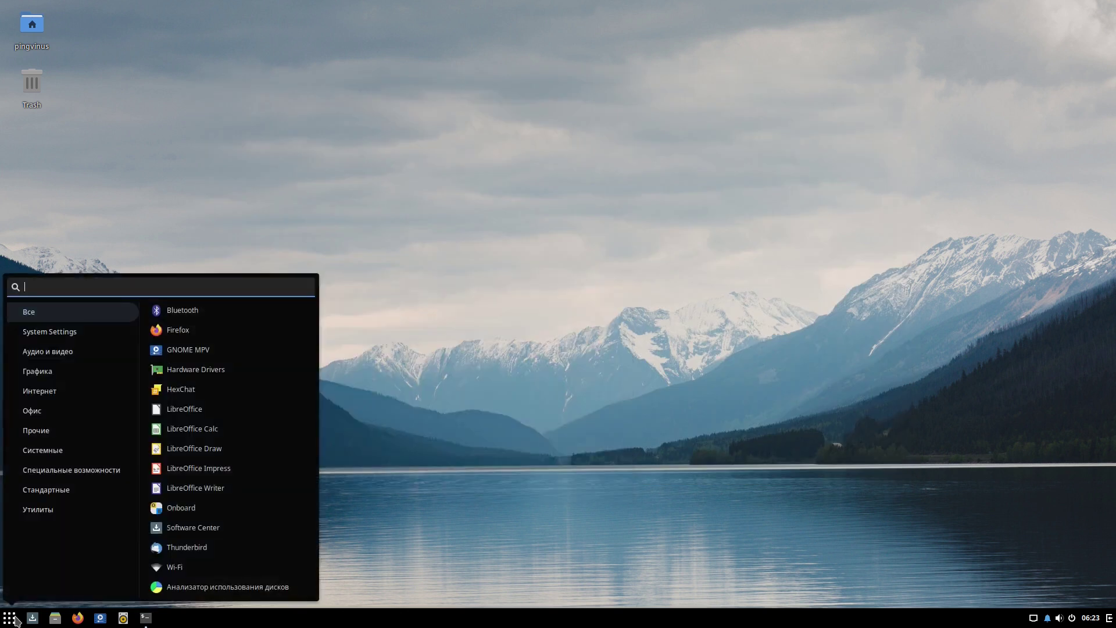
type("sof")
left_click(220, 312)
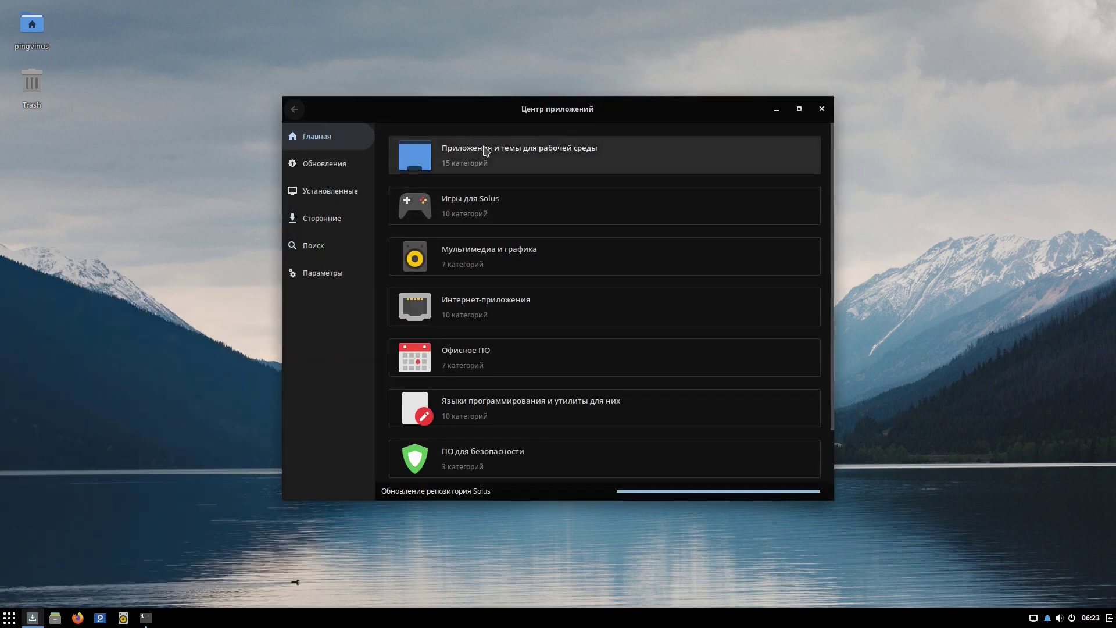
left_click(462, 201)
left_click(352, 164)
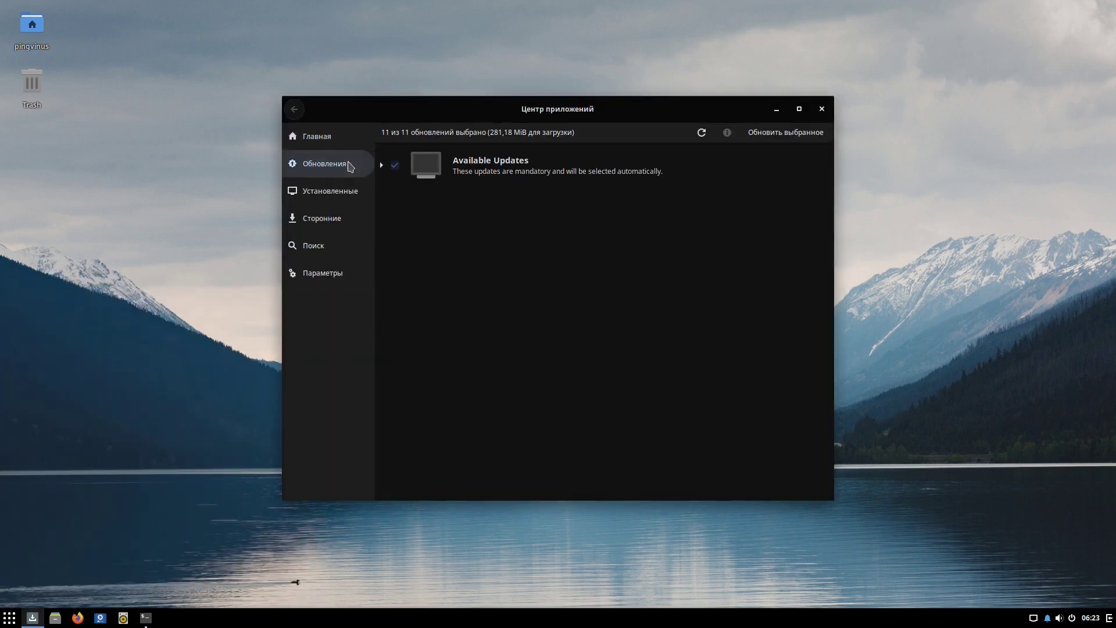
left_click(547, 164)
left_click(323, 191)
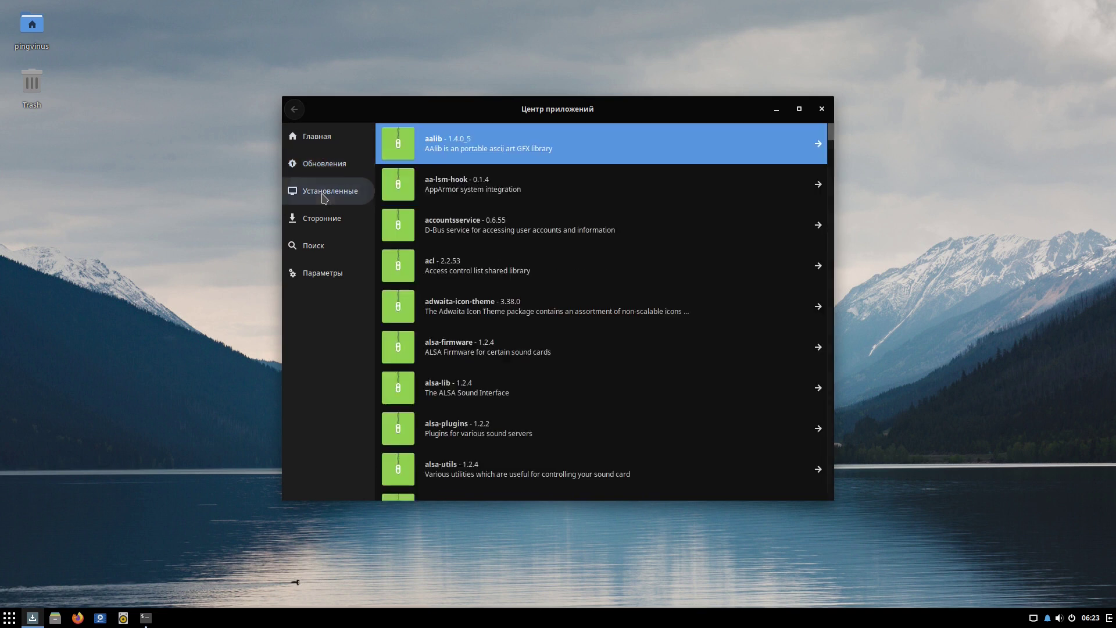
left_click(323, 218)
In Параметры, enable update checks every Еженедельно, keeping notifications for all updates.
left_click(322, 272)
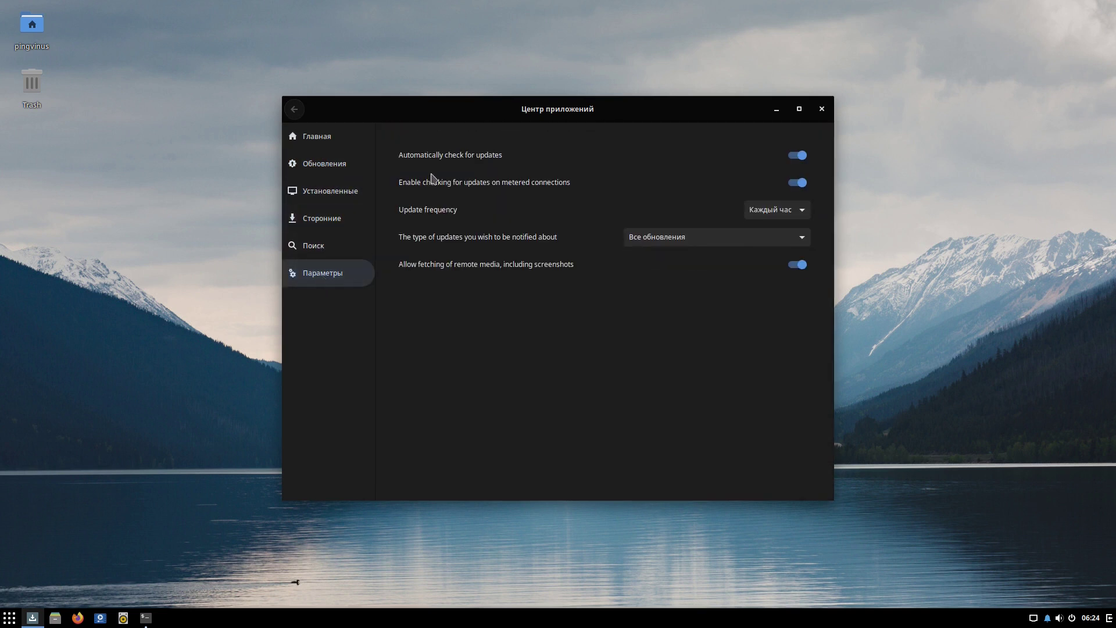
left_click(803, 161)
left_click(779, 210)
left_click(782, 246)
left_click(668, 238)
left_click(658, 221)
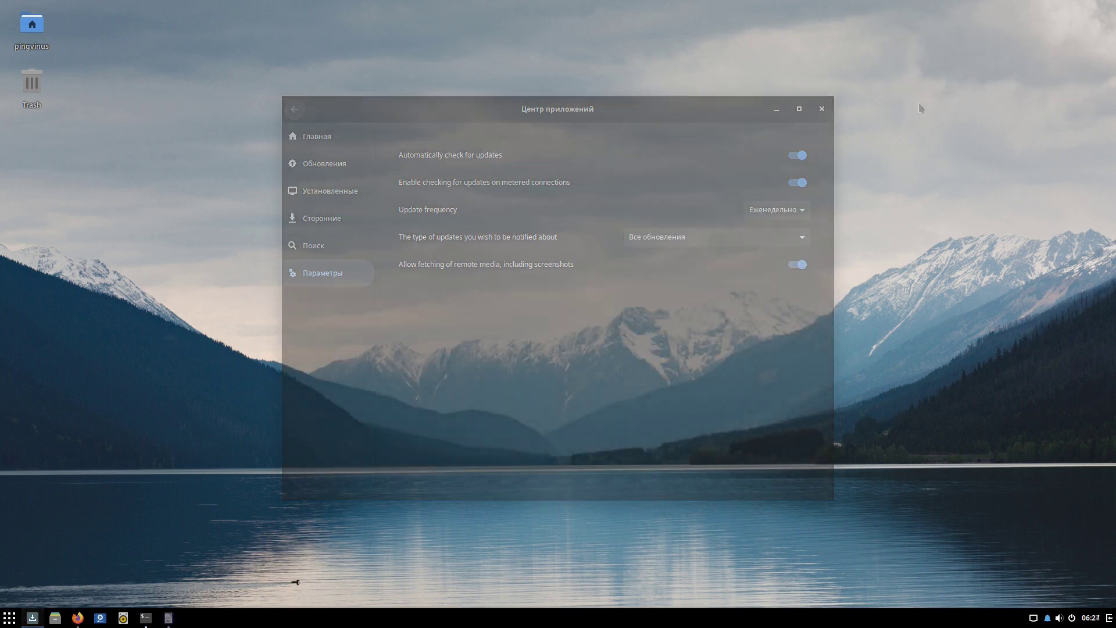
Show the About Firefox window reporting version 85.0 (64-bit).
left_click(628, 52)
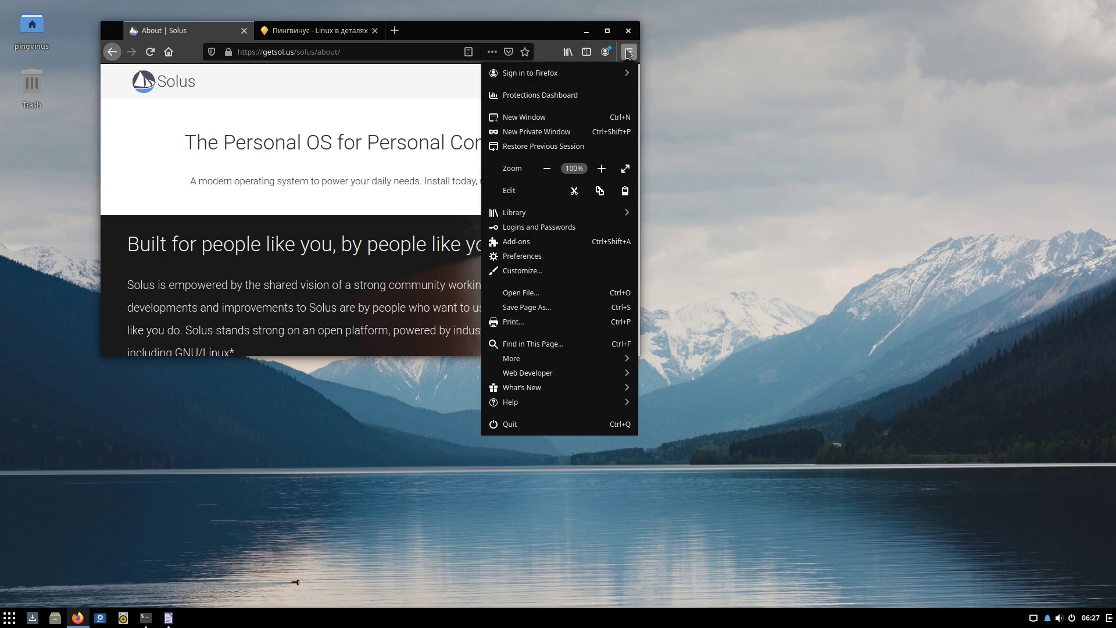
left_click(571, 403)
left_click(541, 214)
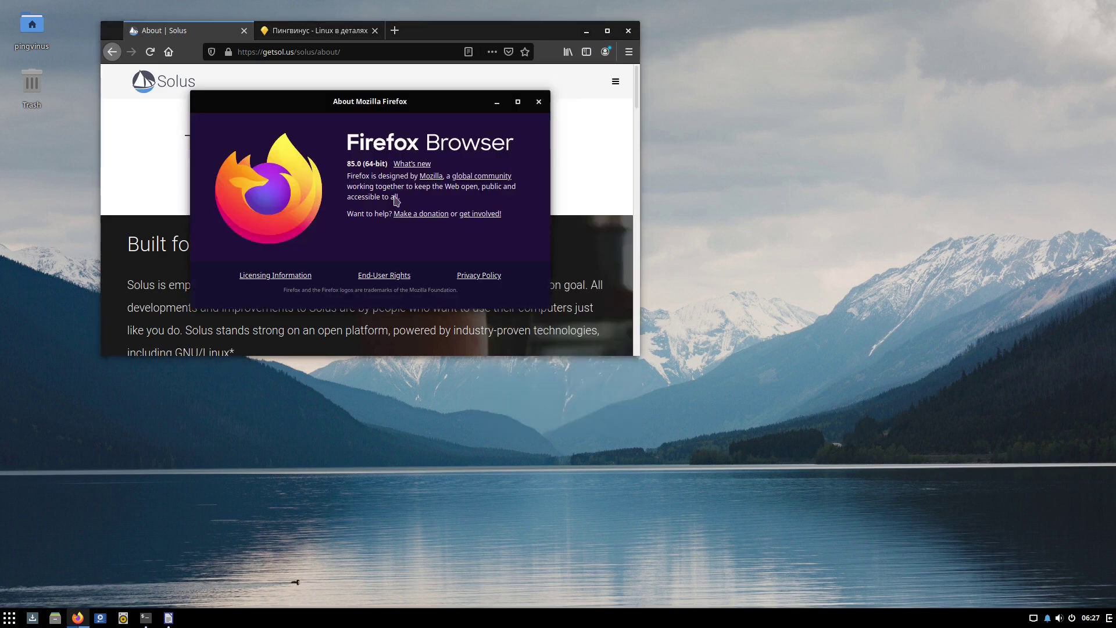
Show LibreOffice Writer's About dialog with version 7.0.4.2.
left_click(172, 617)
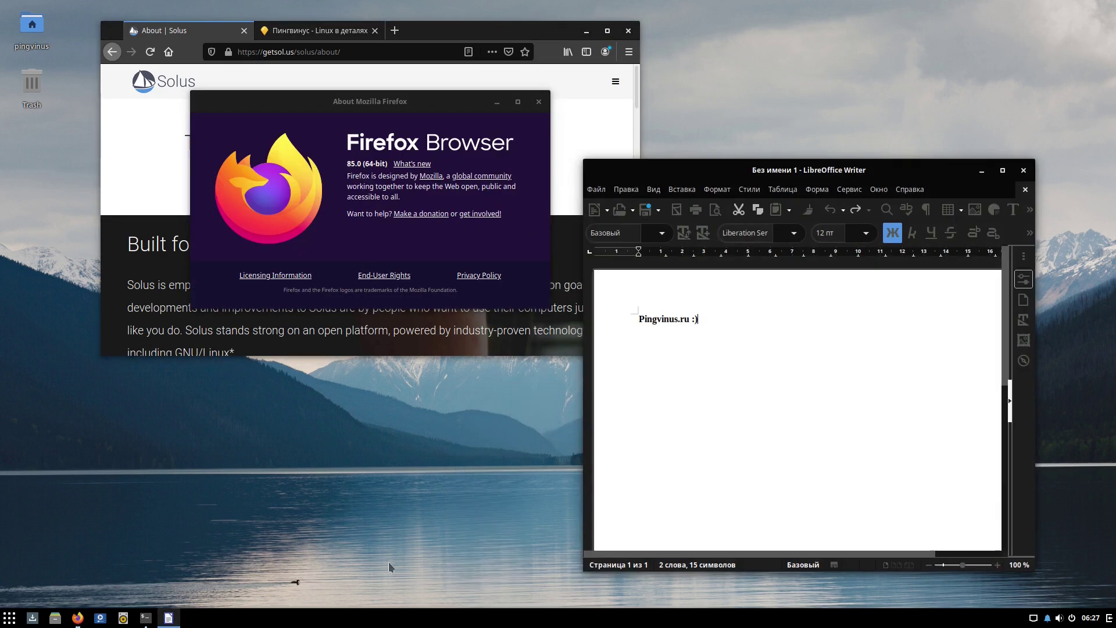
left_click(900, 190)
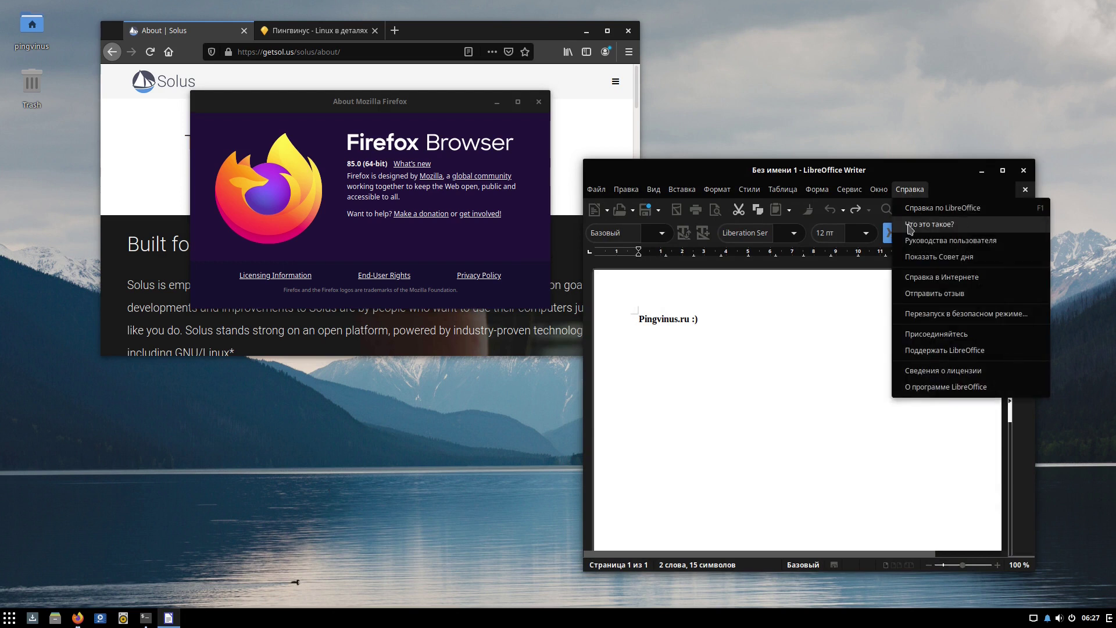
left_click(917, 385)
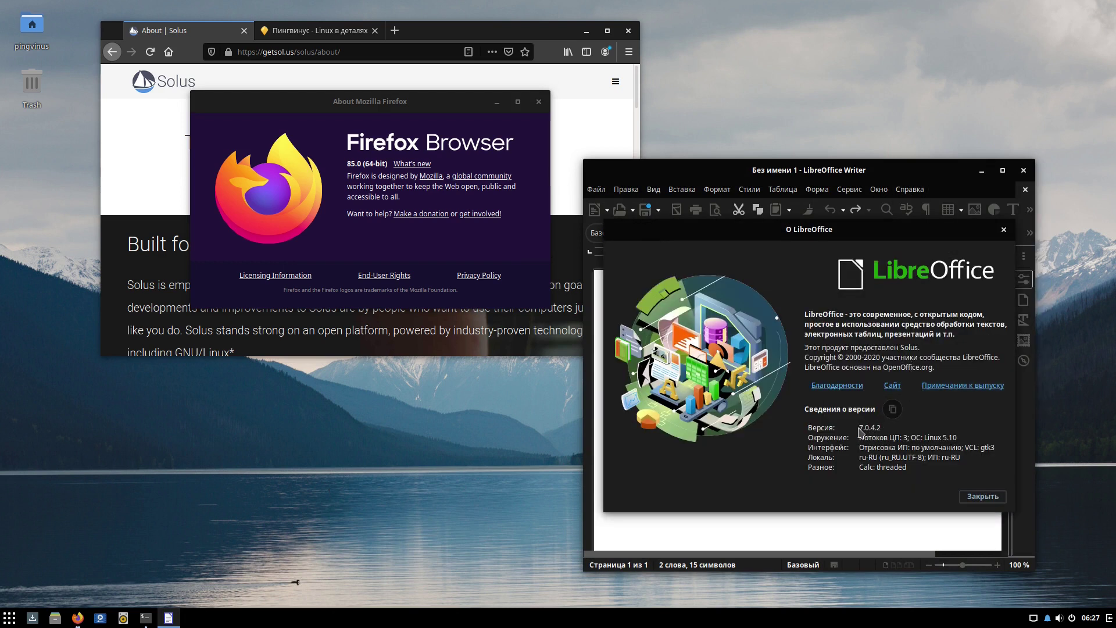
left_click(146, 617)
Run uname -a and lsb_release -a to show kernel 5.10.12 and Solus release info.
type("unam")
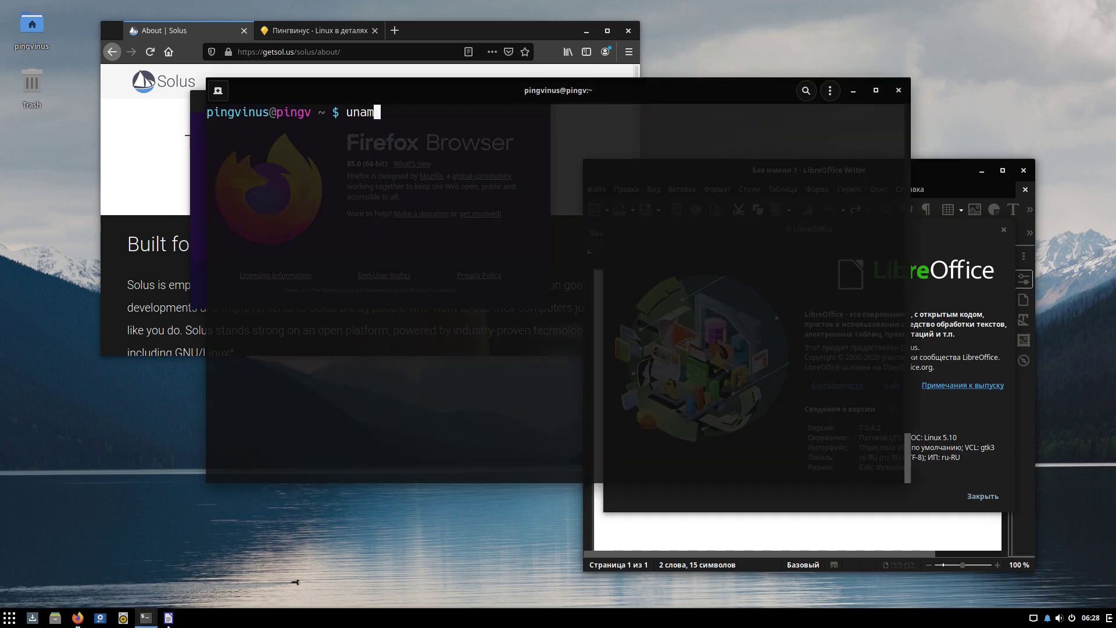
type("e -a")
key("Return")
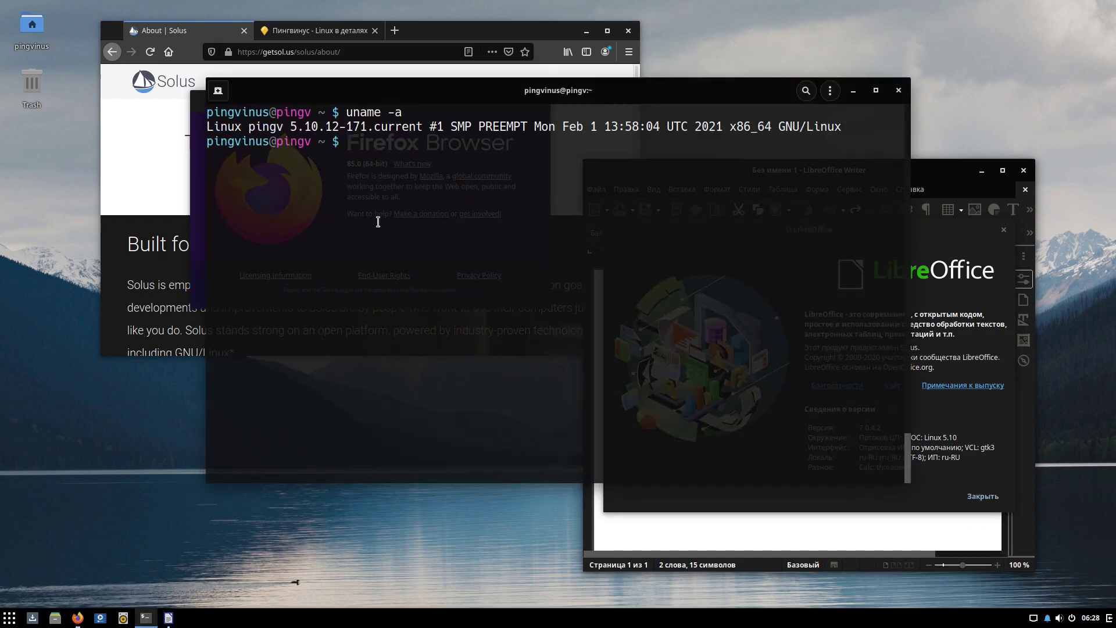
mouse_move(293, 126)
left_mouse_down()
mouse_move(321, 126)
mouse_move(293, 127)
left_mouse_up()
key("Return")
key("Return")
type("lsb_release -a")
key("Return")
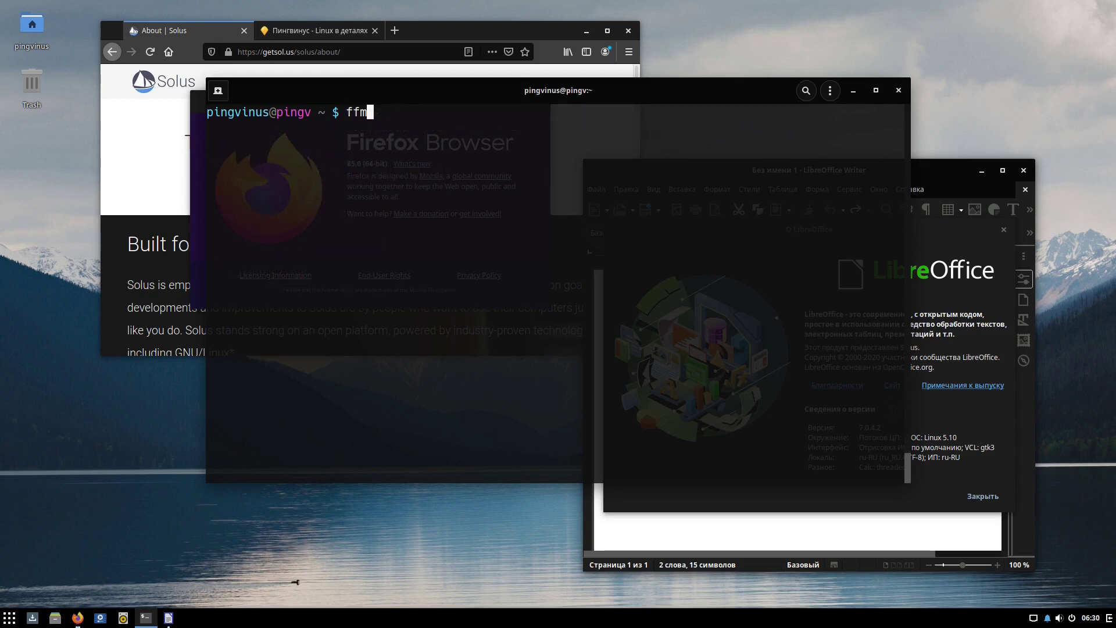
Run ffmpeg and pulseaudio --version to show ffmpeg 4.3.1 and the PulseAudio version.
type("peg")
key("Return")
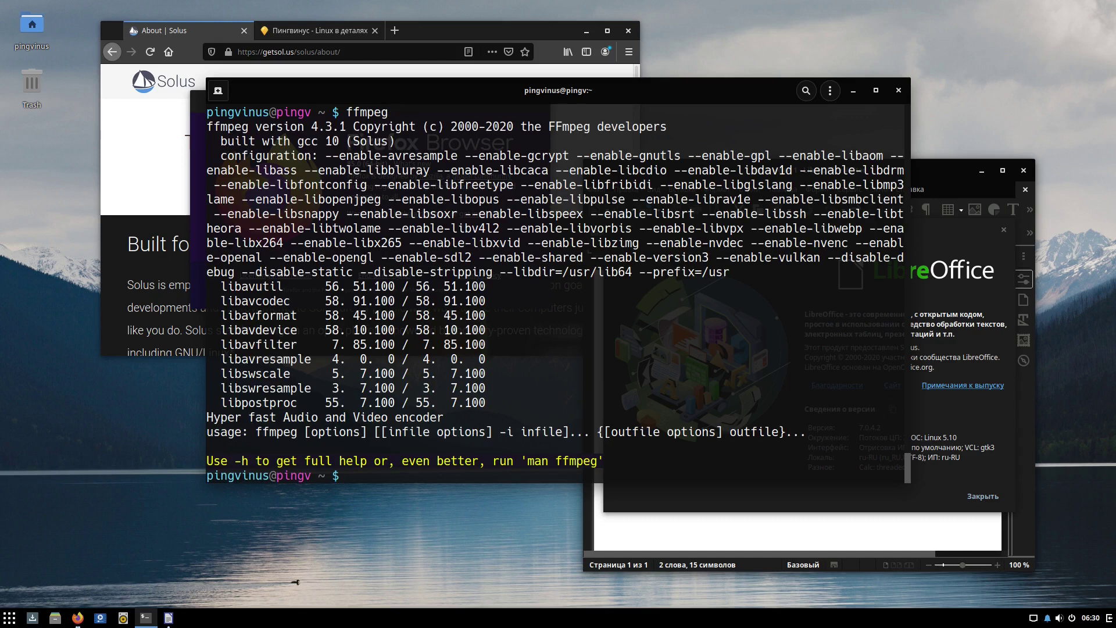
key("Return")
key("Return")
type("pulse")
key("Tab")
type("--versio")
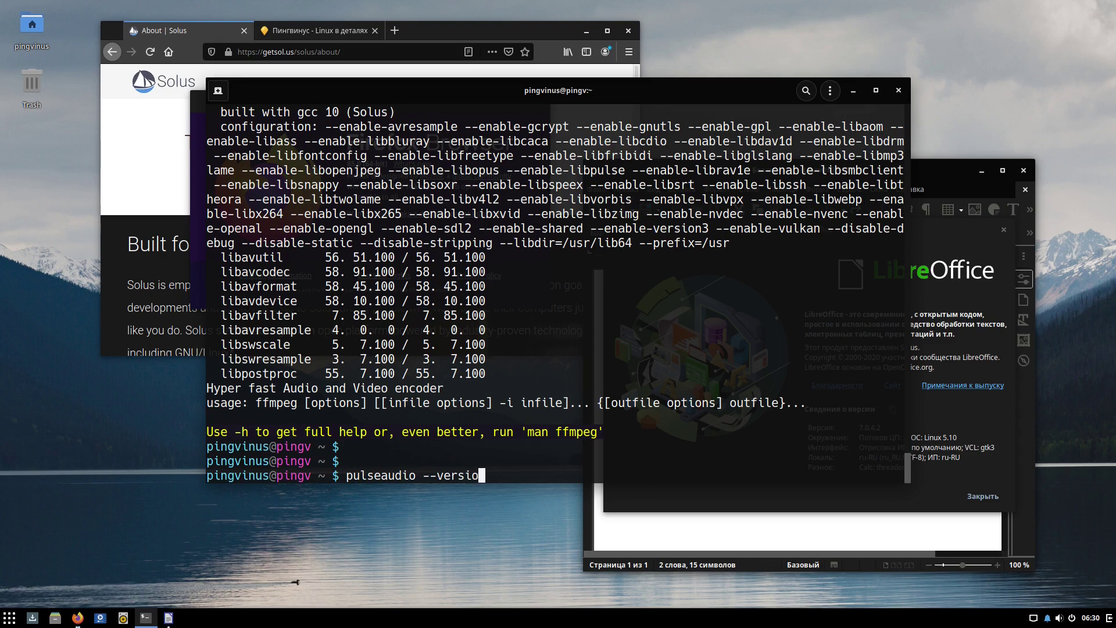
type("n")
key("Return")
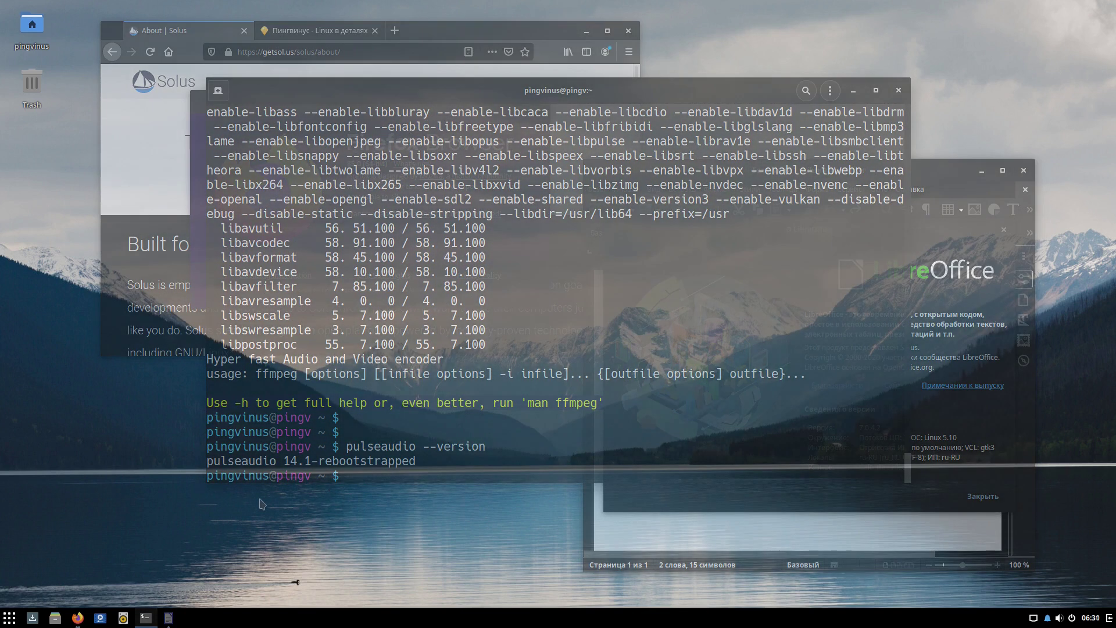
right_click(261, 501)
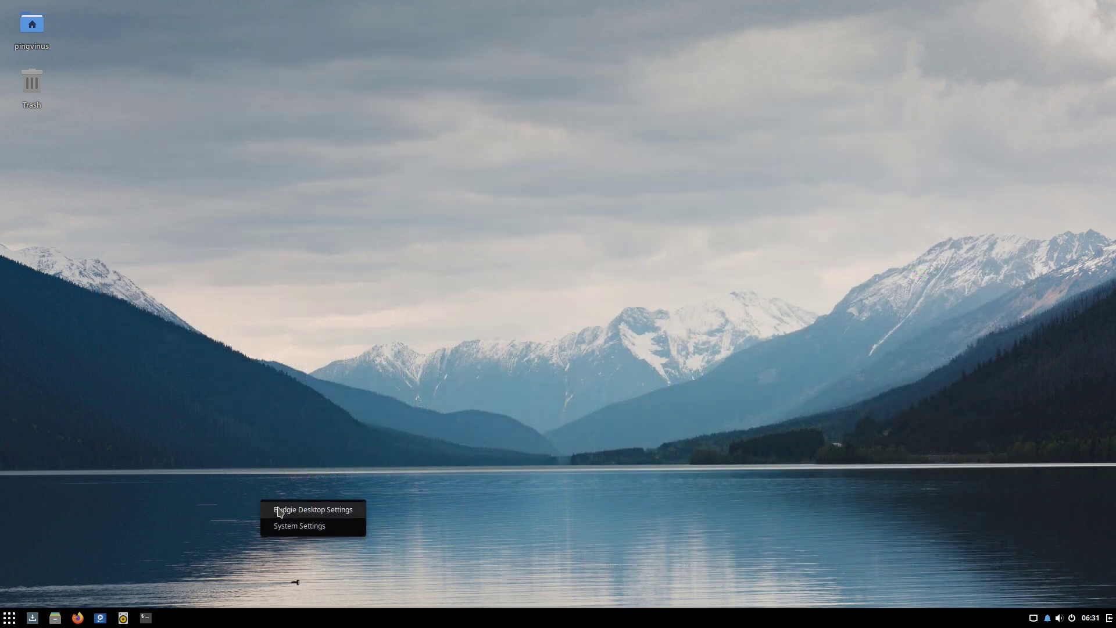
Open Budgie Desktop Settings and the system Settings from the desktop menu.
left_click(280, 510)
right_click(139, 239)
left_click(162, 263)
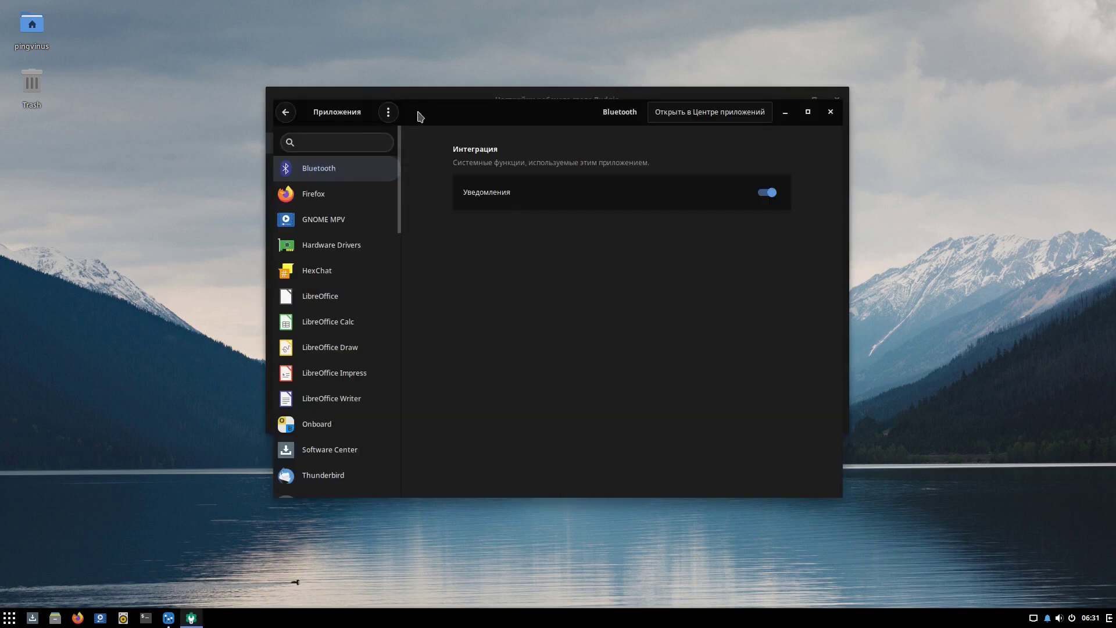
Browse the Desktop, Fonts, Raven, Windows, Bottom Panel and Autostart pages, returning to Style.
left_click(369, 140)
left_click(343, 163)
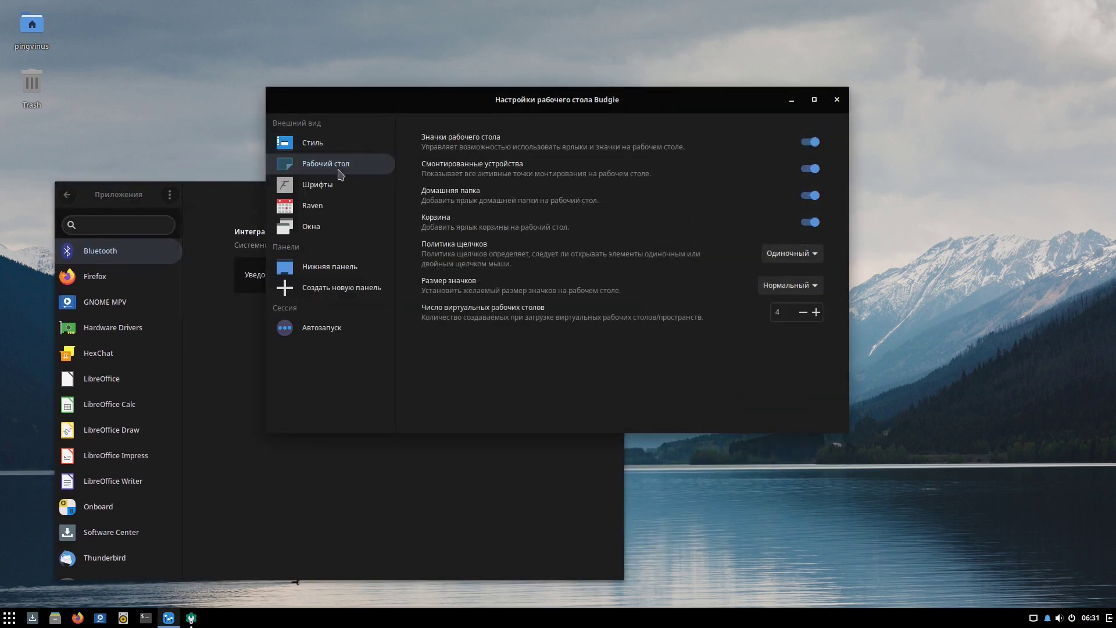
left_click(337, 184)
left_click(336, 206)
left_click(335, 230)
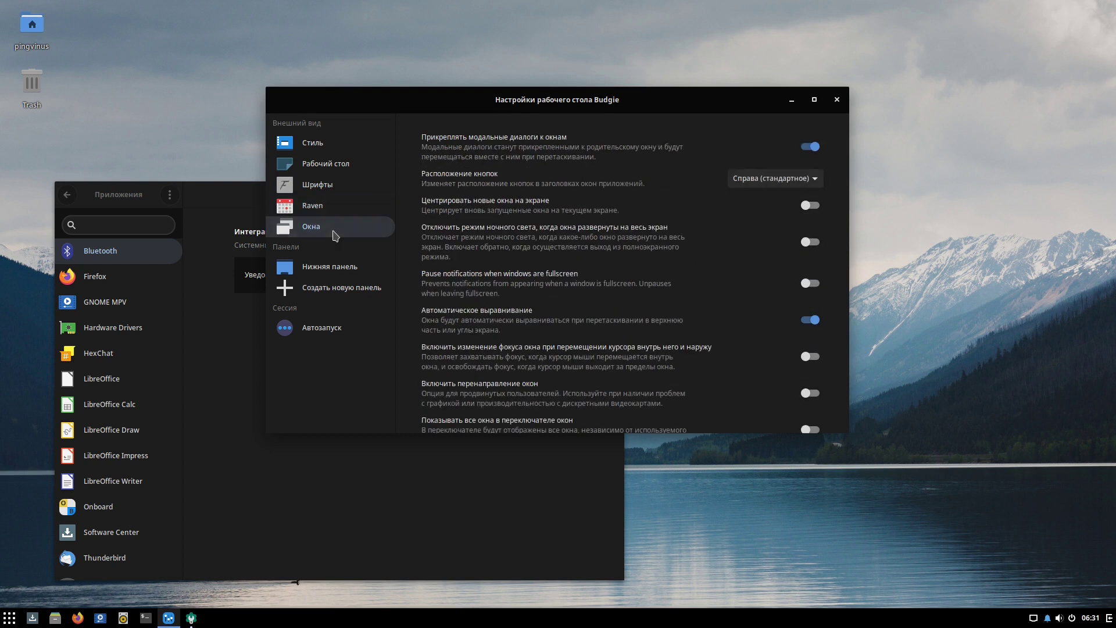
left_click(332, 268)
left_click(327, 321)
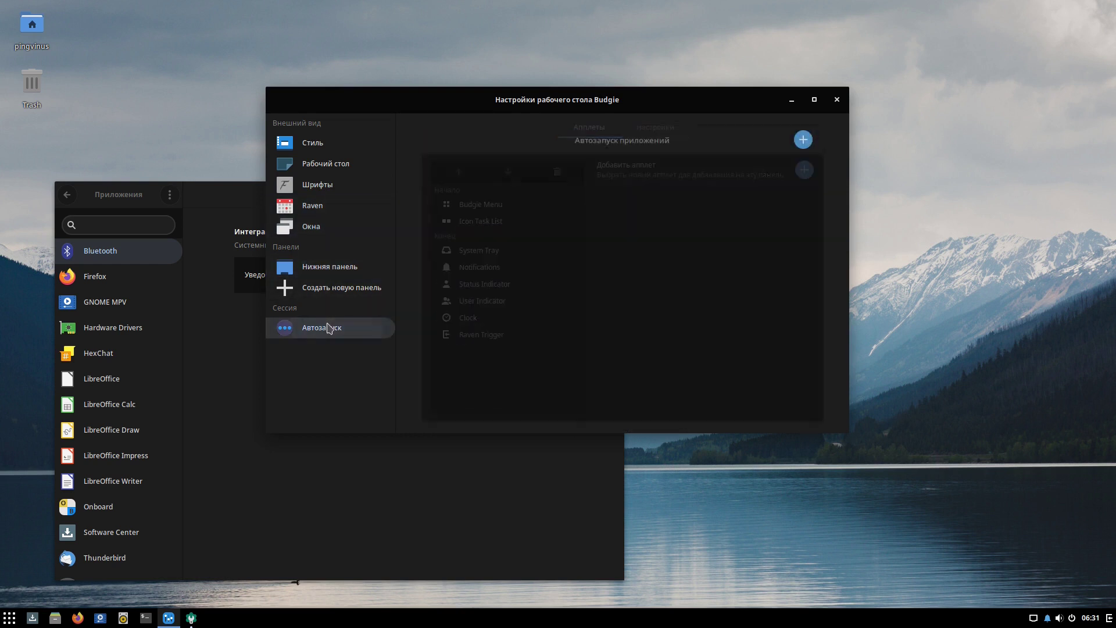
left_click(323, 150)
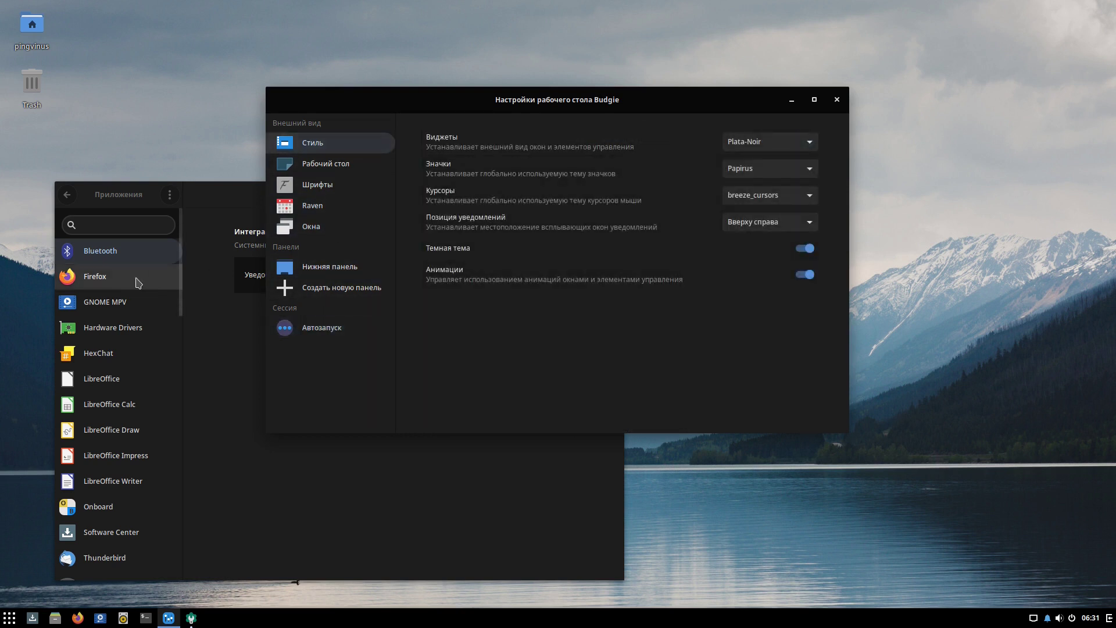
left_click(139, 277)
left_click(67, 194)
View the Network, Bluetooth and Background pages in Settings.
left_click(83, 223)
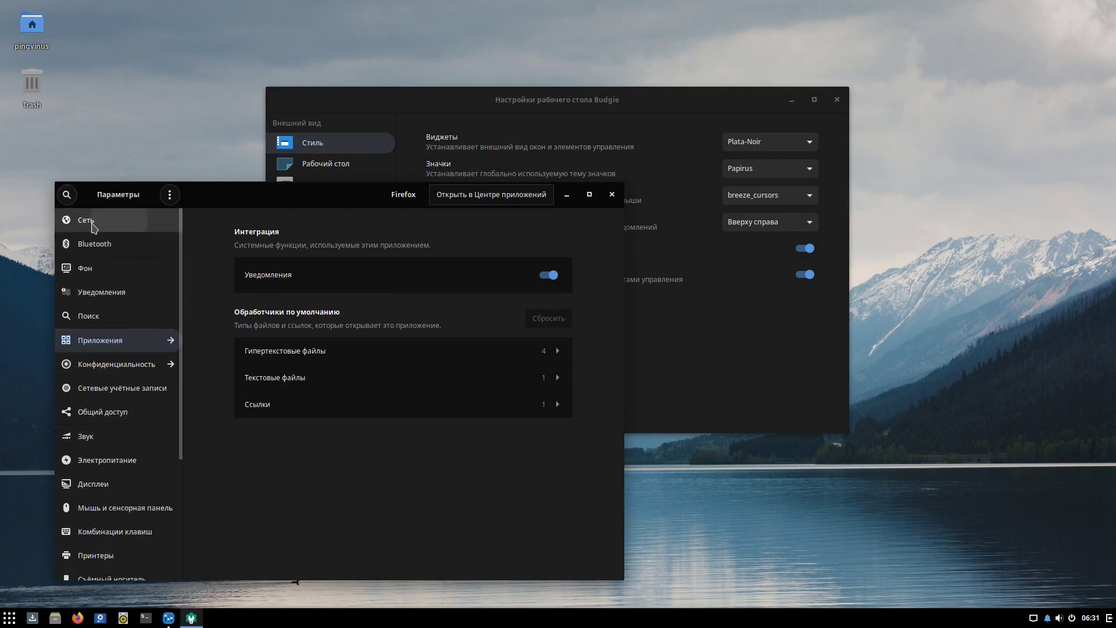
left_click(107, 245)
left_click(112, 278)
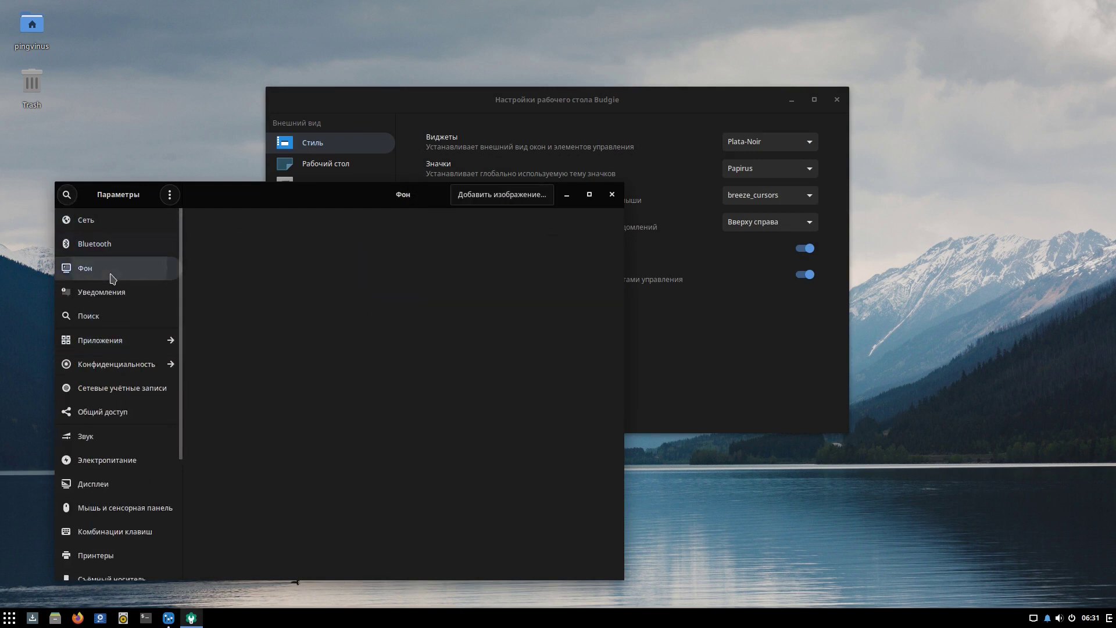
scroll(418, 445, "down", 5)
scroll(416, 441, "down", 10)
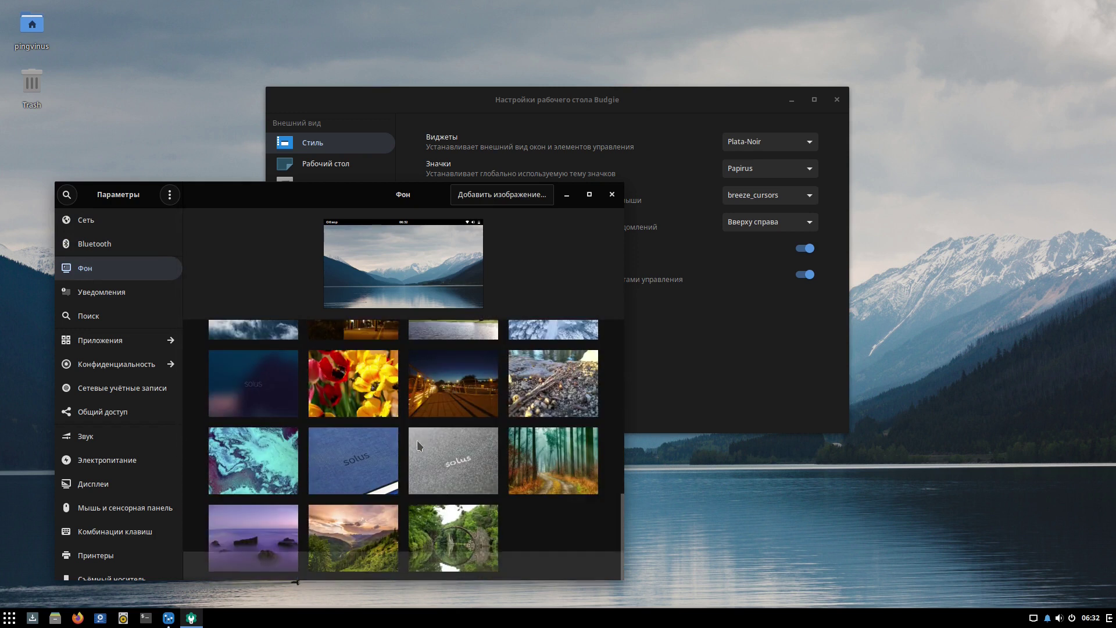
Close Settings, Budgie Settings and the home folder, then reopen Budgie Desktop Settings.
left_click(611, 194)
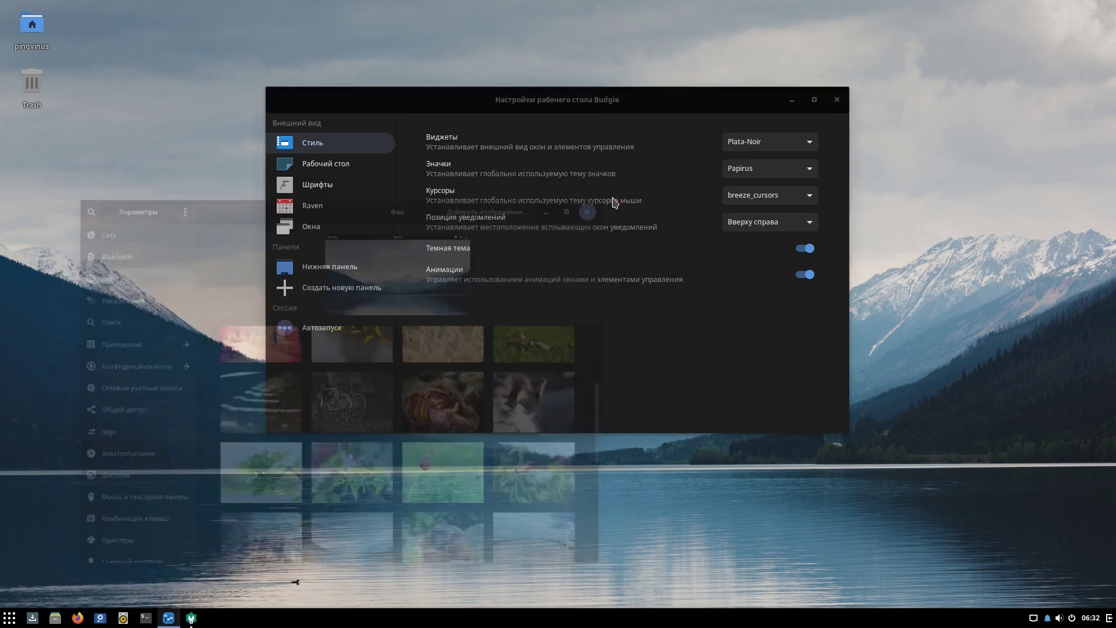
left_click(837, 99)
right_click(121, 44)
left_click(154, 72)
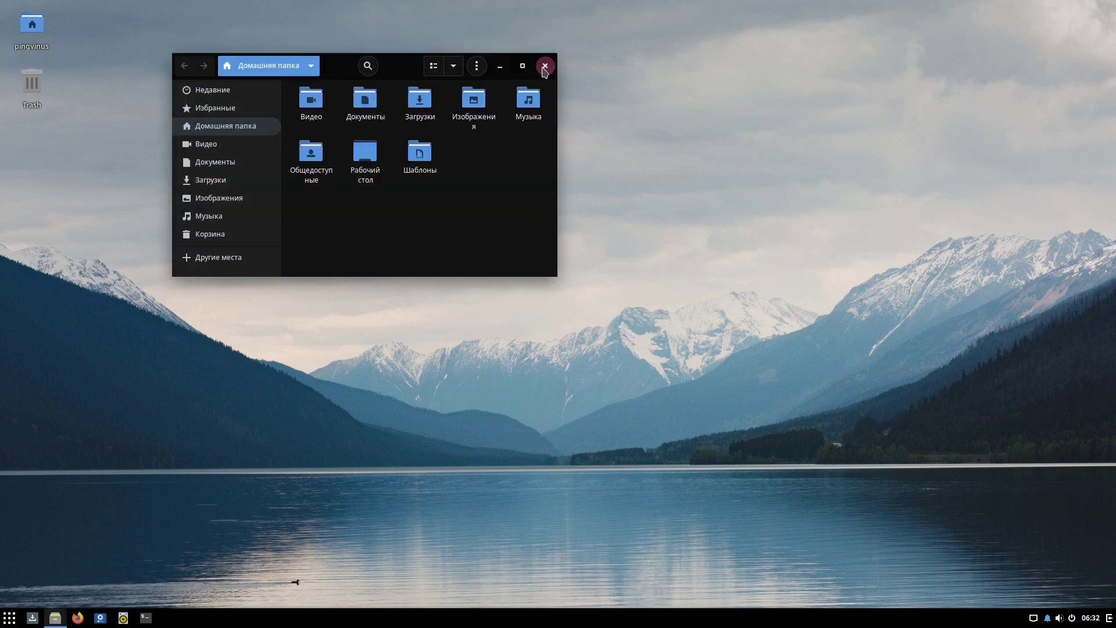
left_click(546, 63)
right_click(161, 90)
left_click(201, 103)
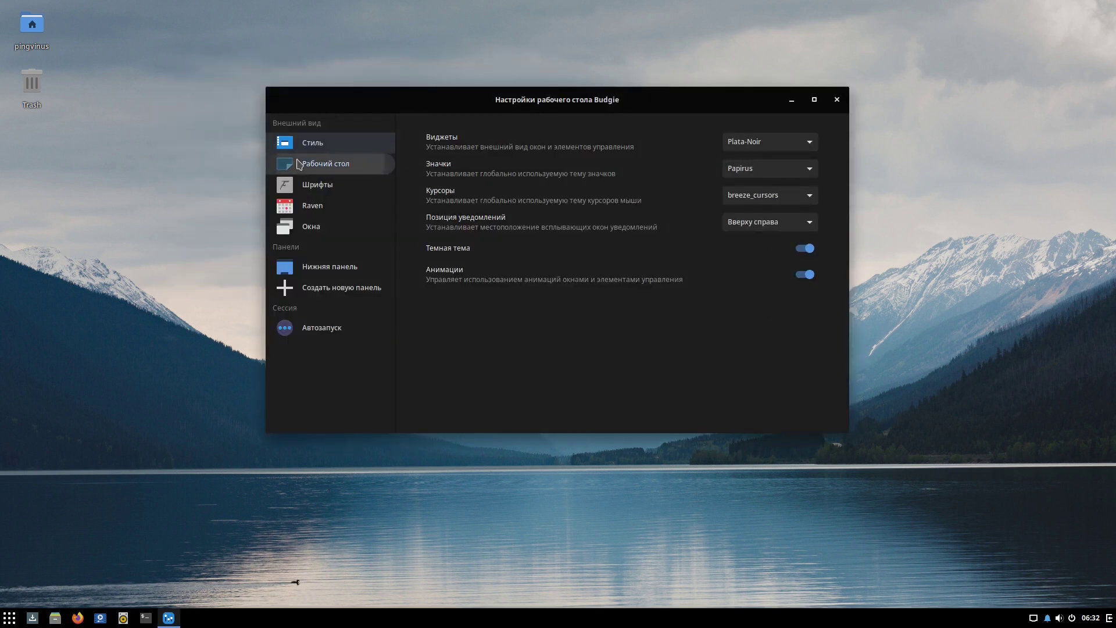
Toggle desktop icons, the home folder icon and the Trash icon off and back on.
left_click(381, 164)
left_click(811, 141)
left_click(810, 142)
left_click(810, 142)
left_click(812, 143)
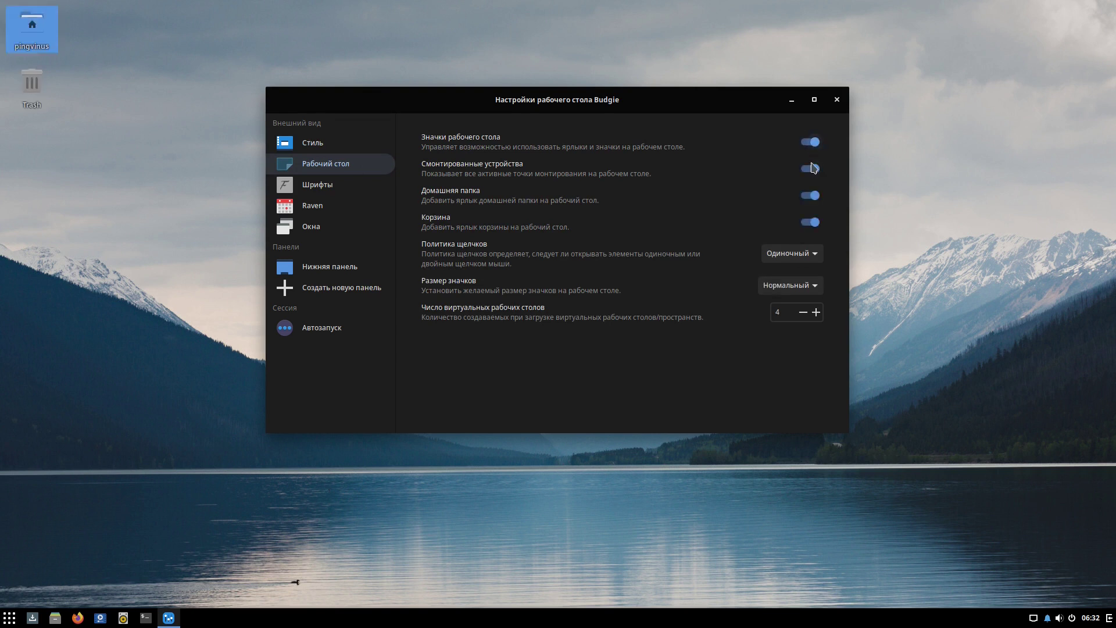
left_click(812, 195)
left_click(813, 195)
left_click(812, 195)
left_click(813, 195)
left_click(812, 222)
left_click(811, 222)
Set desktop items to open on double click, testing it on the home folder.
left_click(812, 253)
left_click(801, 269)
double_click(29, 21)
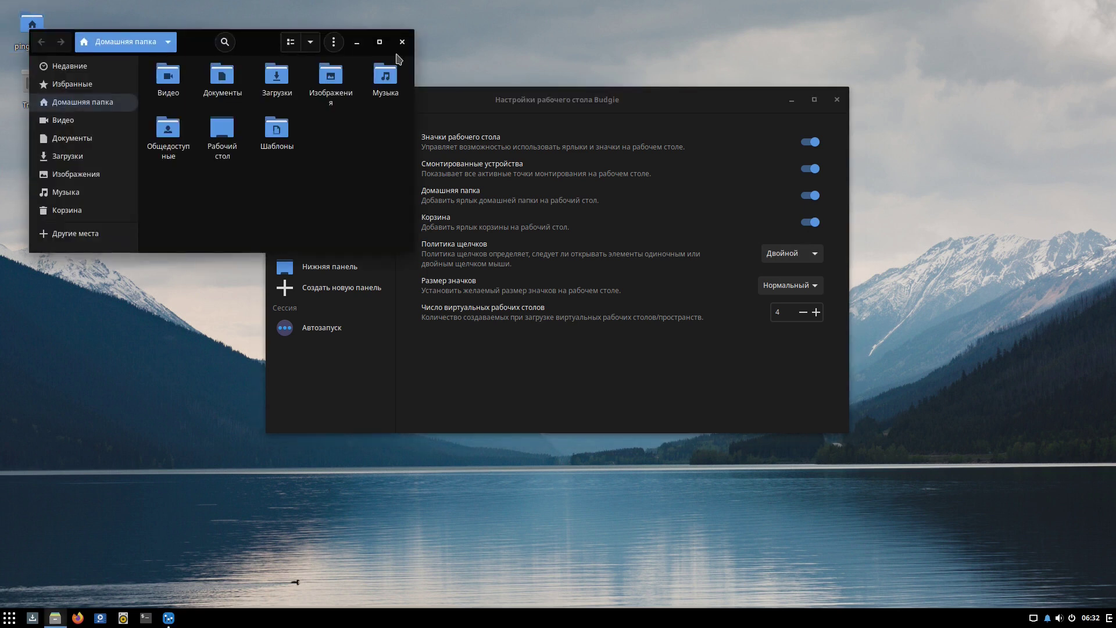
left_click(394, 40)
Try Большой, Огромный and Маленький desktop icon sizes, settling on Нормальный.
left_click(788, 285)
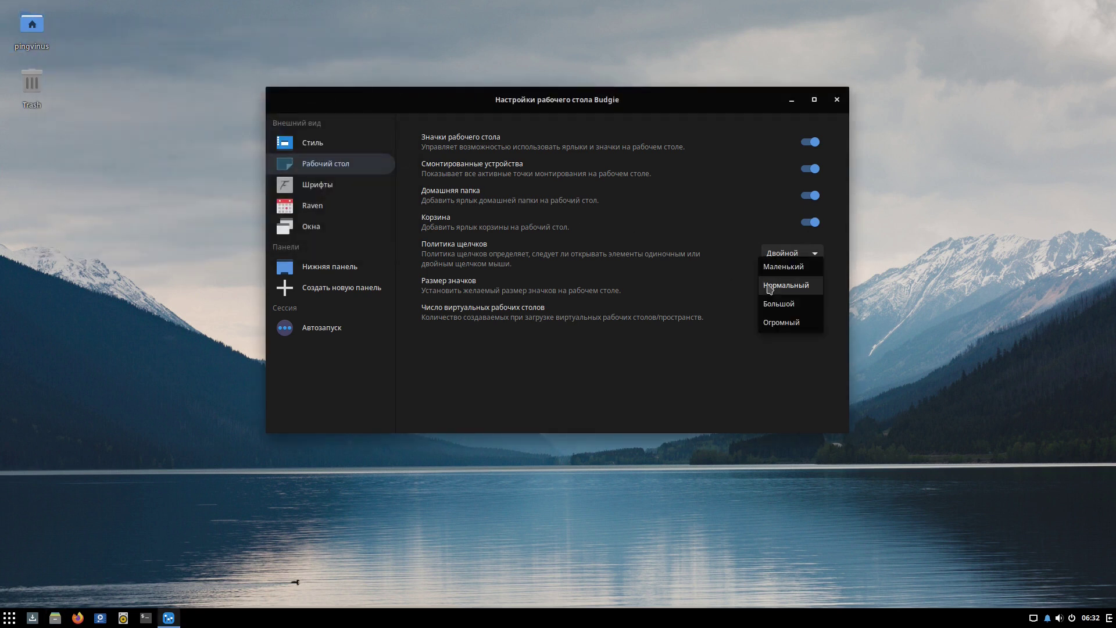
left_click(782, 304)
left_click(787, 286)
left_click(780, 303)
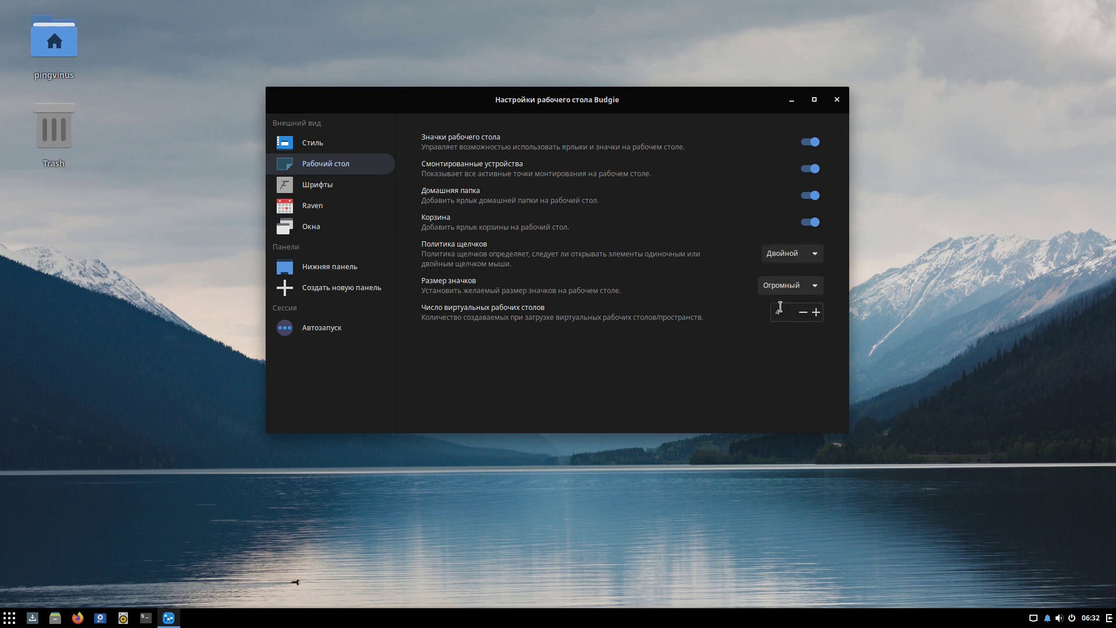
left_click(779, 288)
left_click(781, 231)
left_click(782, 286)
left_click(781, 322)
left_click(783, 288)
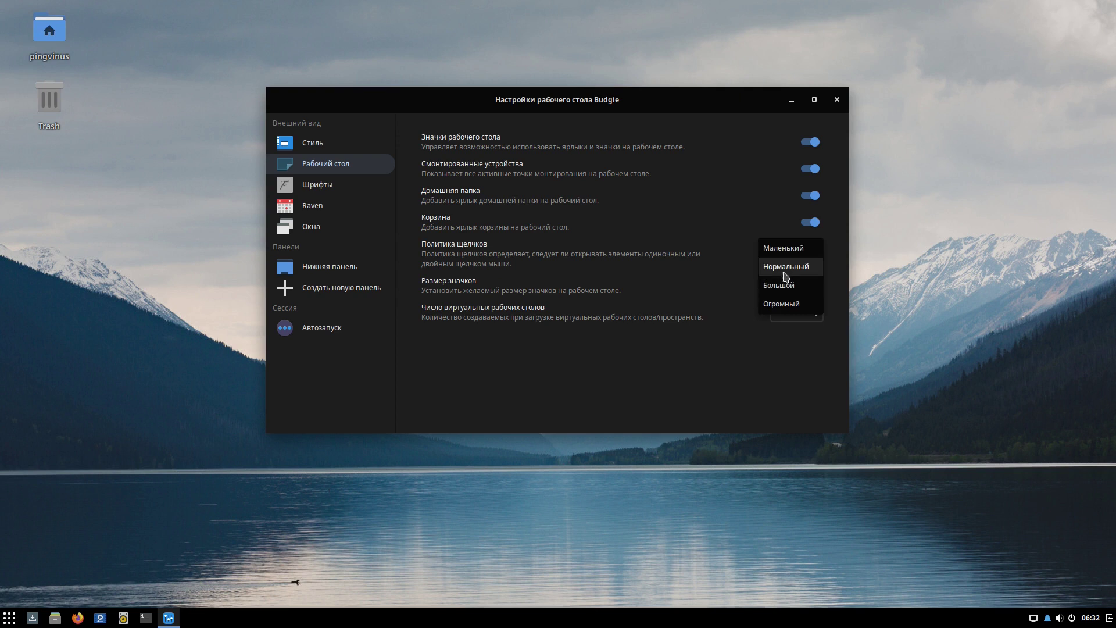
left_click(786, 271)
Reduce virtual desktops from 4 to 2, view the font settings, and open the home folder.
double_click(804, 313)
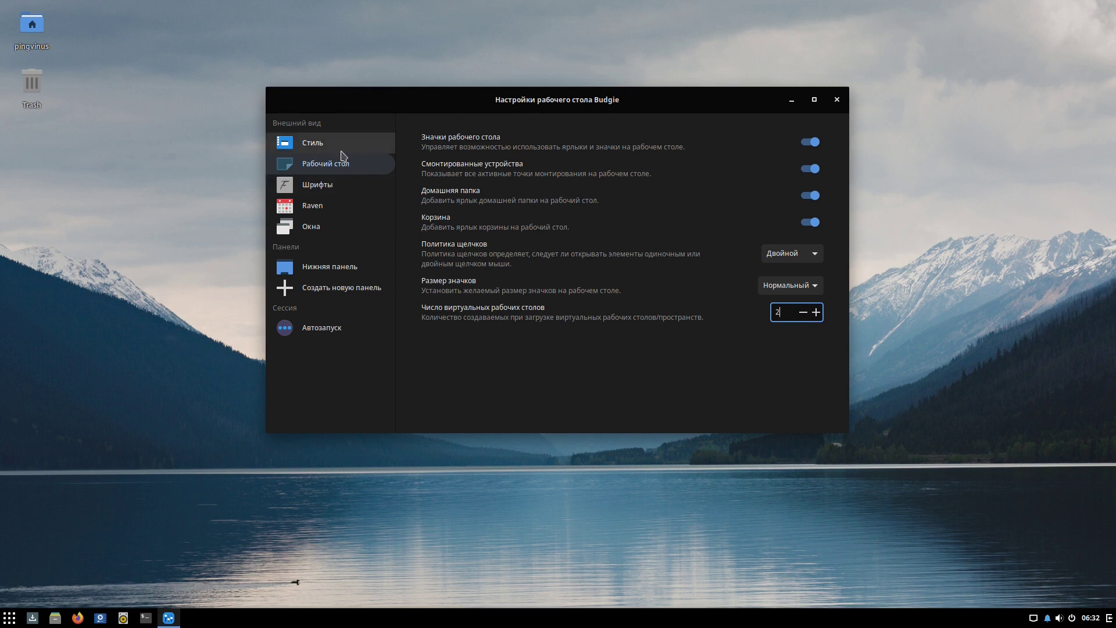
left_click(342, 183)
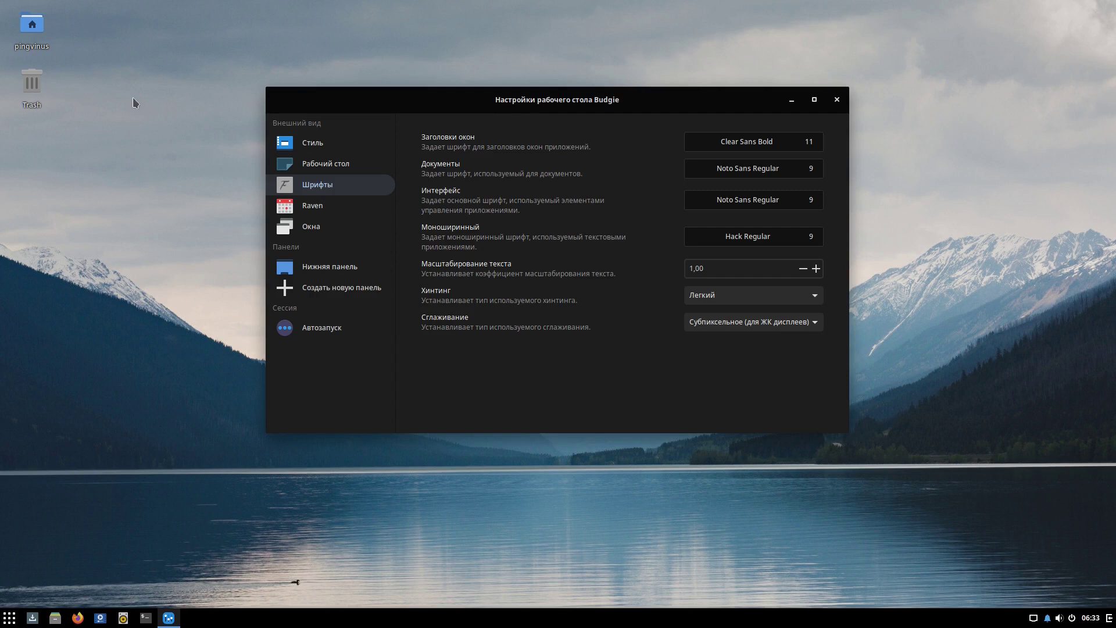
double_click(36, 29)
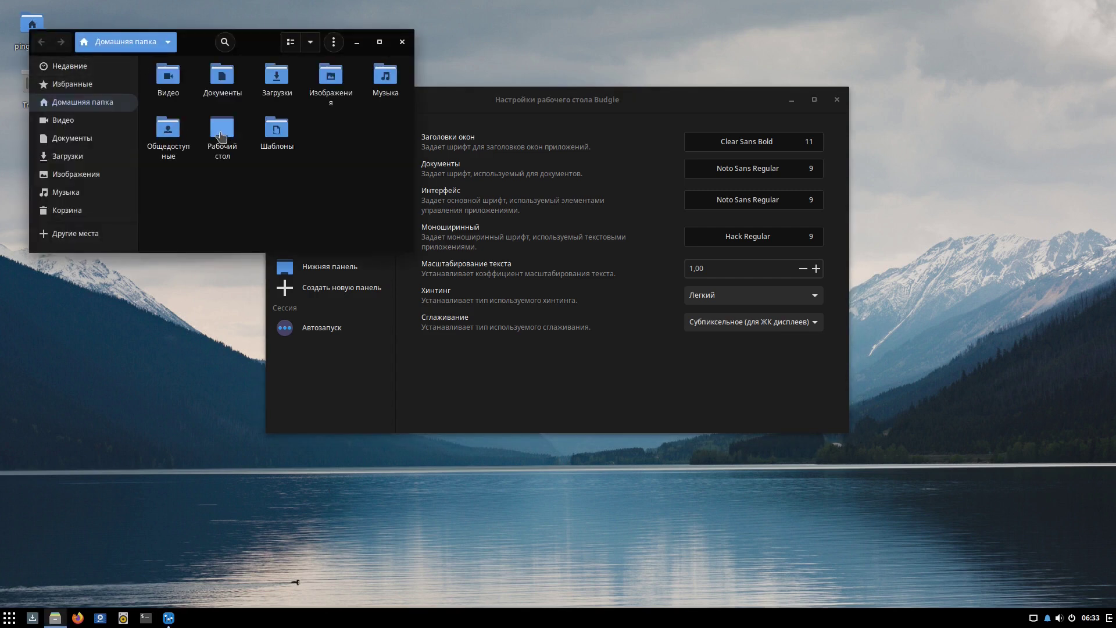
Create a folder named test inside the Рабочий стол folder.
double_click(221, 136)
right_click(204, 96)
left_click(227, 102)
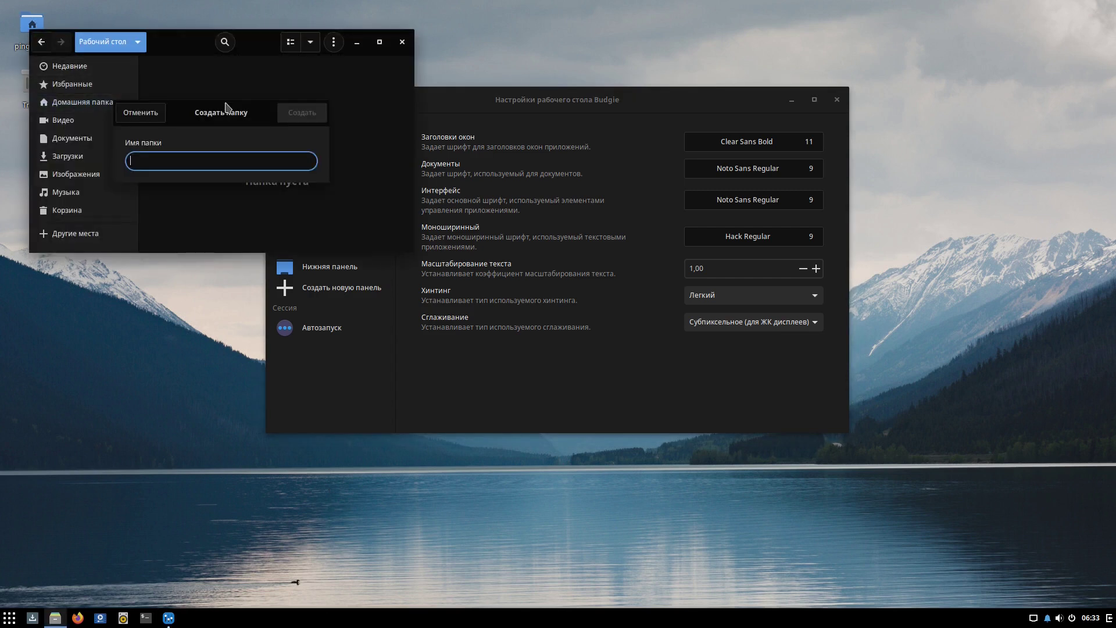
type("test")
key("Return")
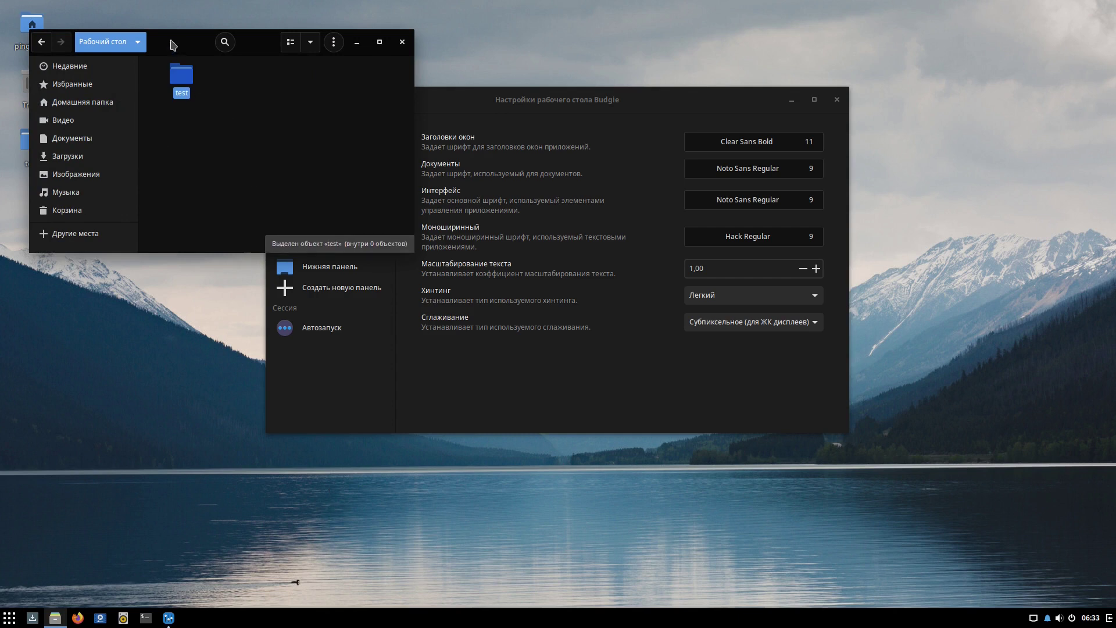
left_click_drag(173, 45, 285, 35)
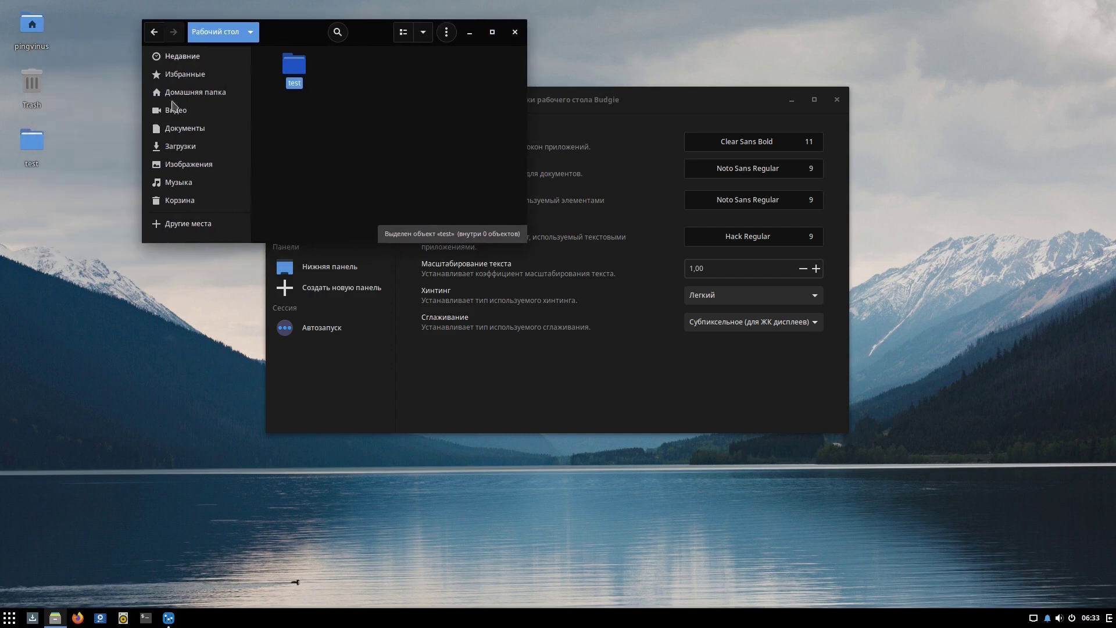
Create two more folders there, test2 and test3.
right_click(336, 97)
left_click(376, 103)
type("test2")
left_click(406, 109)
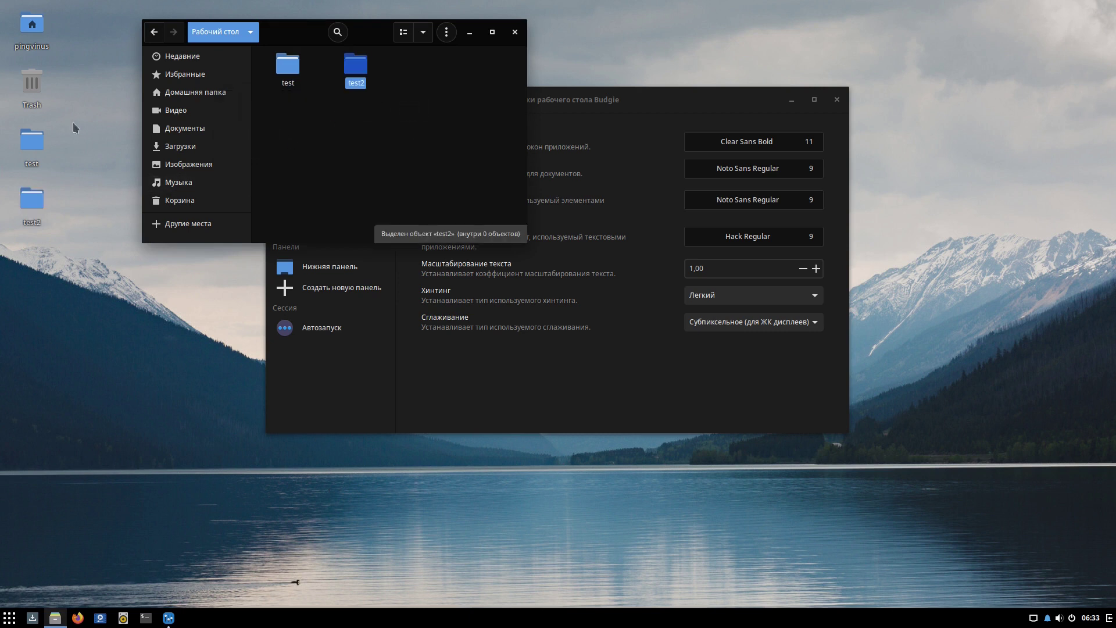
left_click(29, 226)
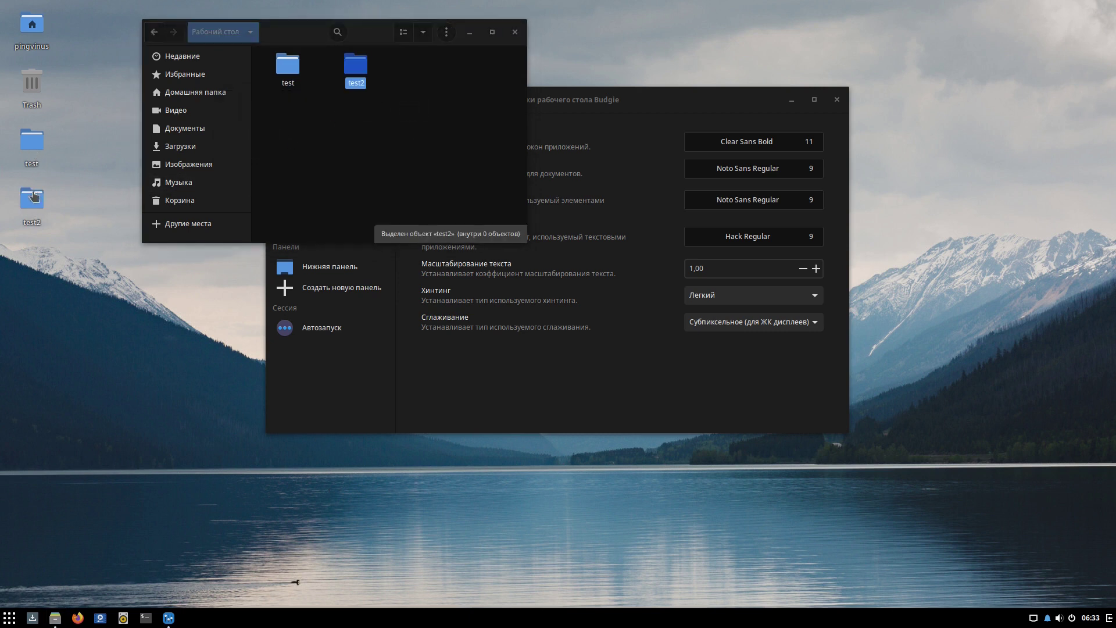
right_click(375, 119)
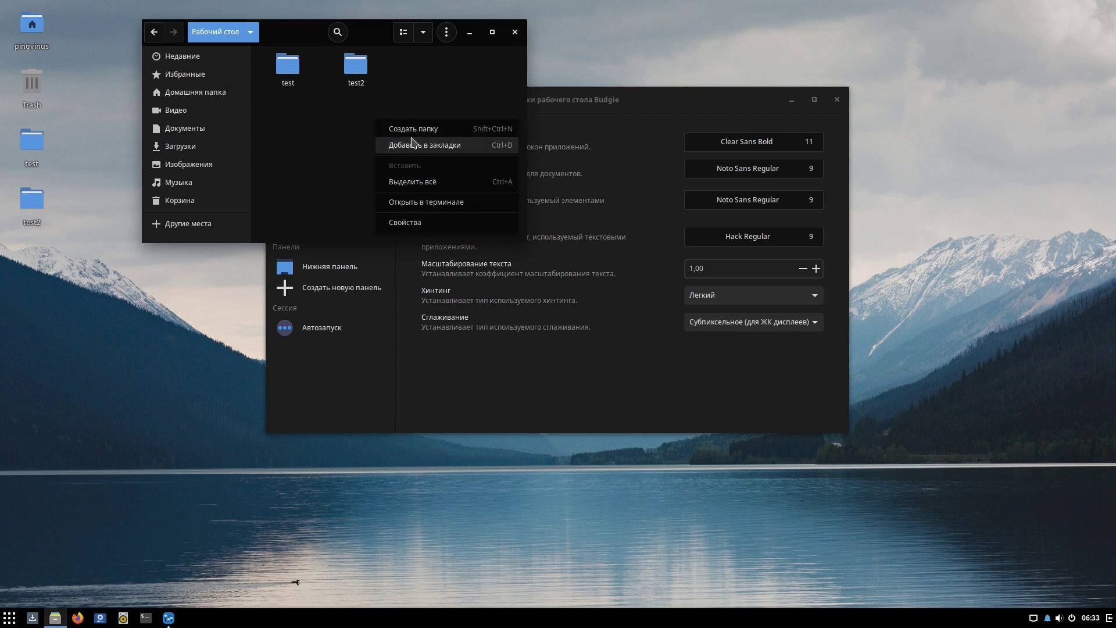
left_click(413, 134)
type("test3")
key("Return")
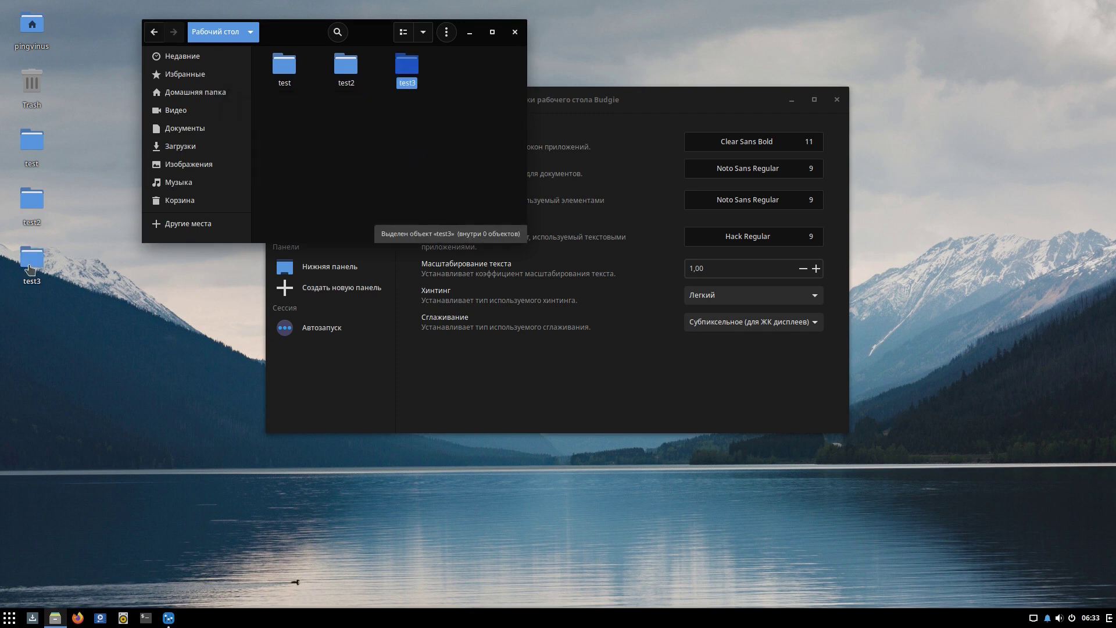
Switch desktop icon size to Огромный, then back to Нормальный.
left_click(578, 102)
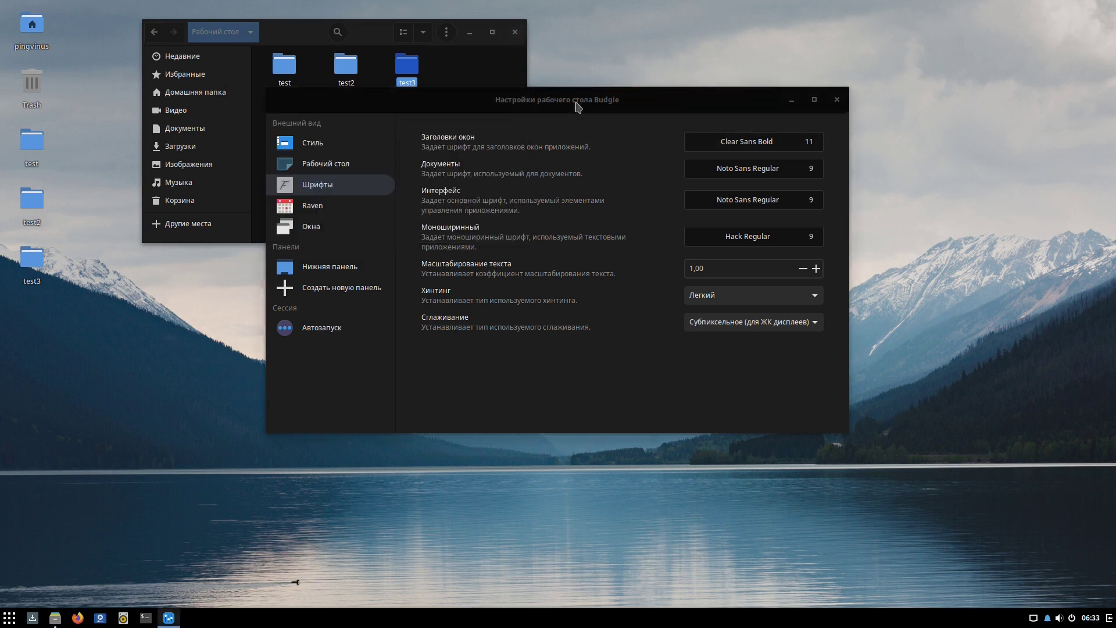
left_click(324, 144)
left_click(366, 163)
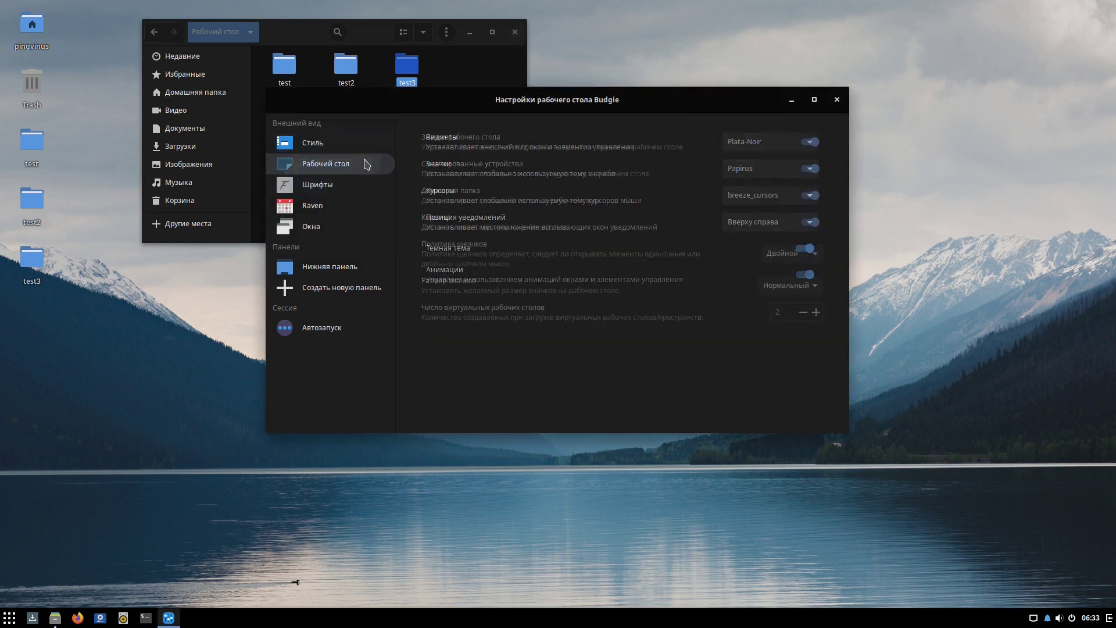
left_click(808, 143)
left_click(808, 143)
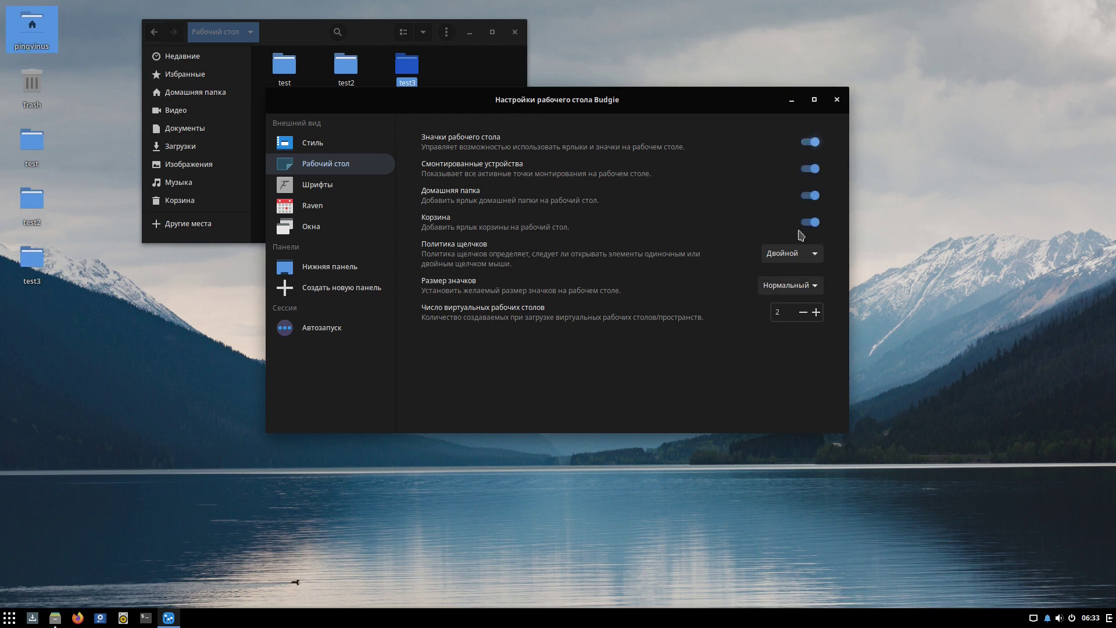
left_click(789, 285)
left_click(792, 321)
left_click(789, 284)
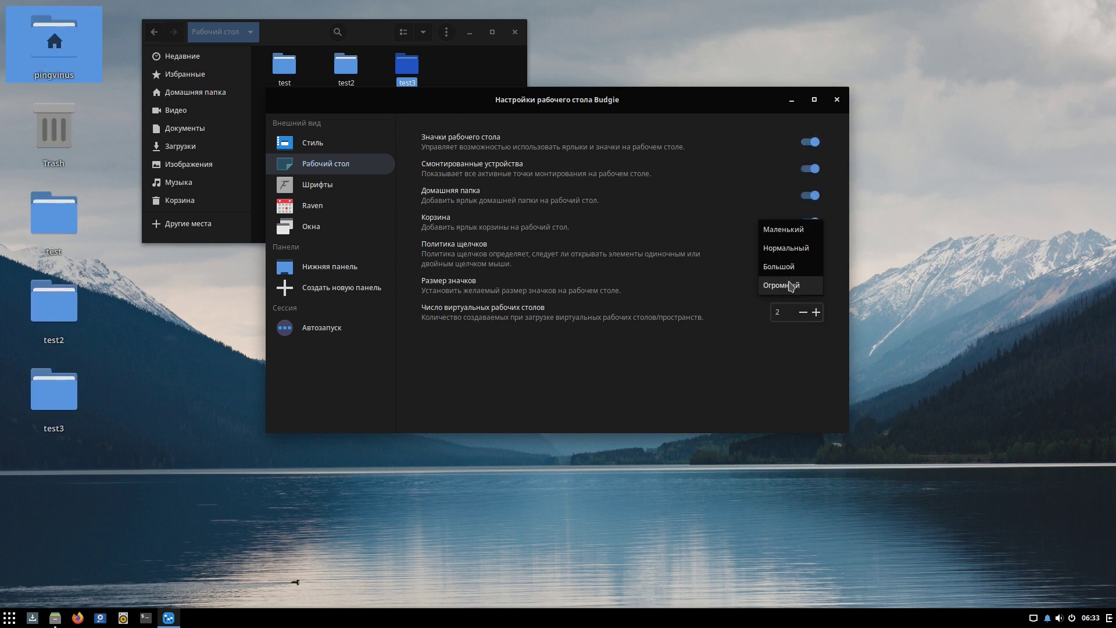
left_click(793, 247)
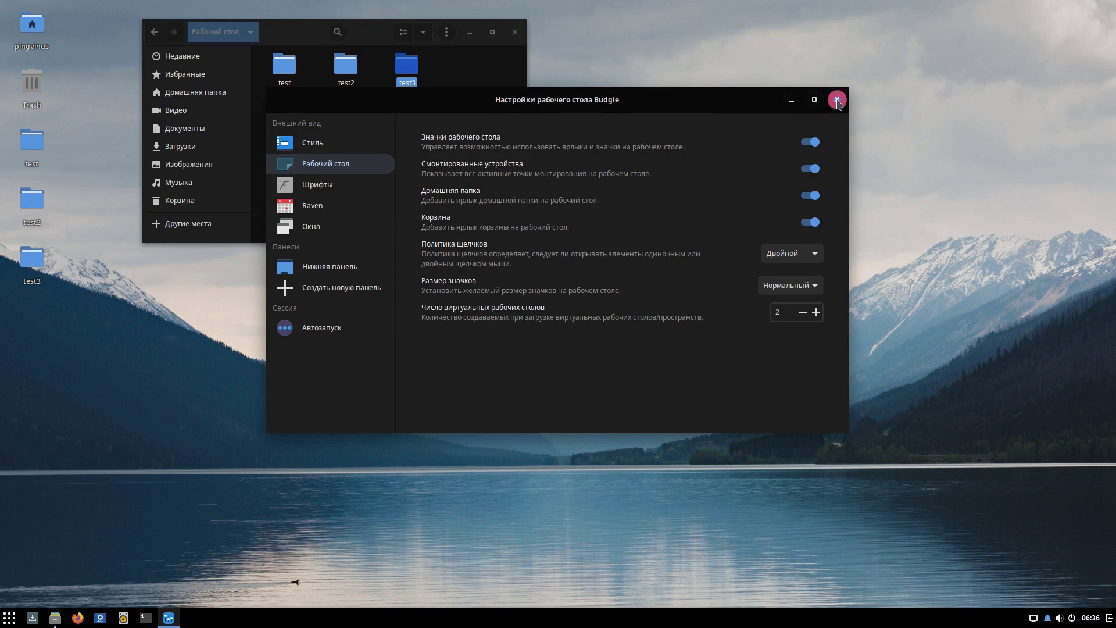
Close Budgie Settings and Files, then move test3, test2 and test to the Trash.
left_click(837, 100)
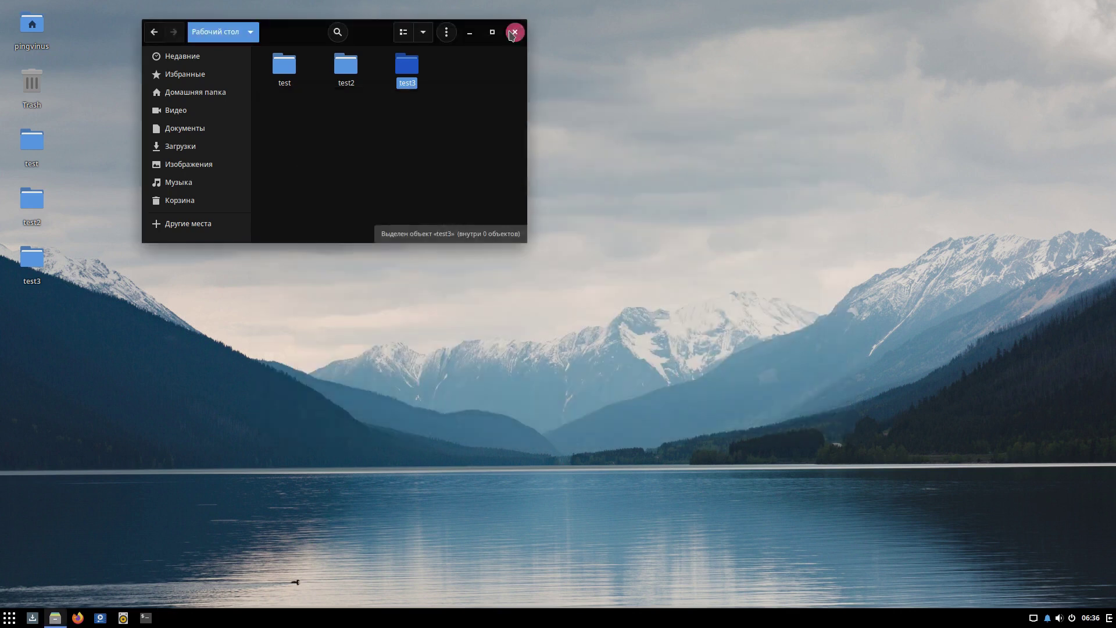
left_click(515, 32)
right_click(32, 268)
left_click(68, 303)
right_click(34, 212)
left_click(62, 250)
right_click(25, 142)
left_click(58, 190)
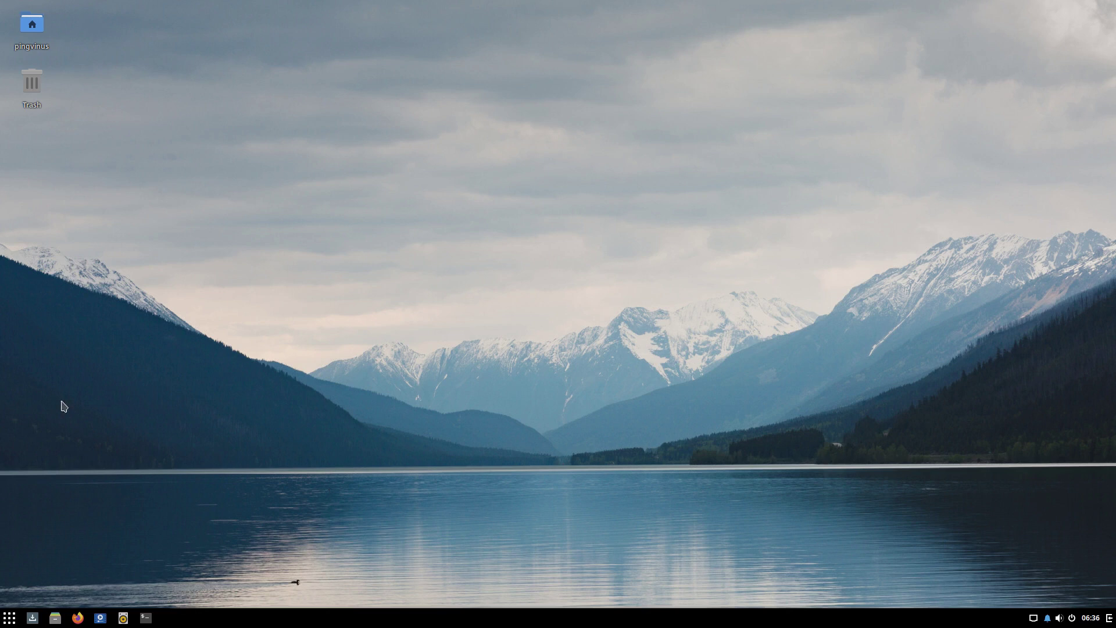
left_click(10, 617)
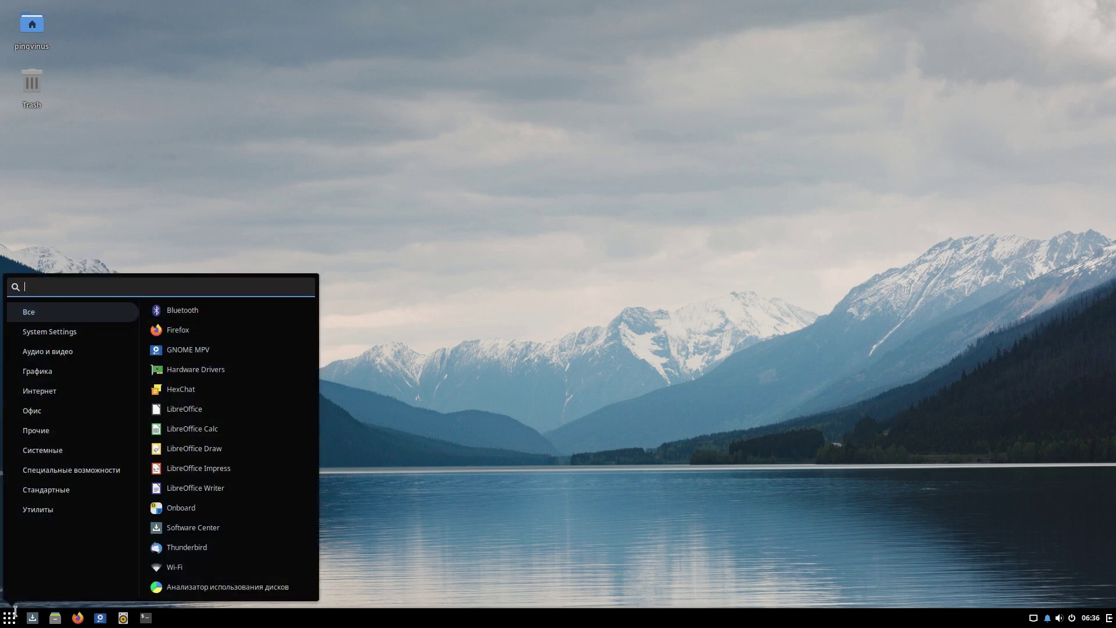
Browse the System Settings and Графика categories and search for sof, lib and wir.
left_click(64, 332)
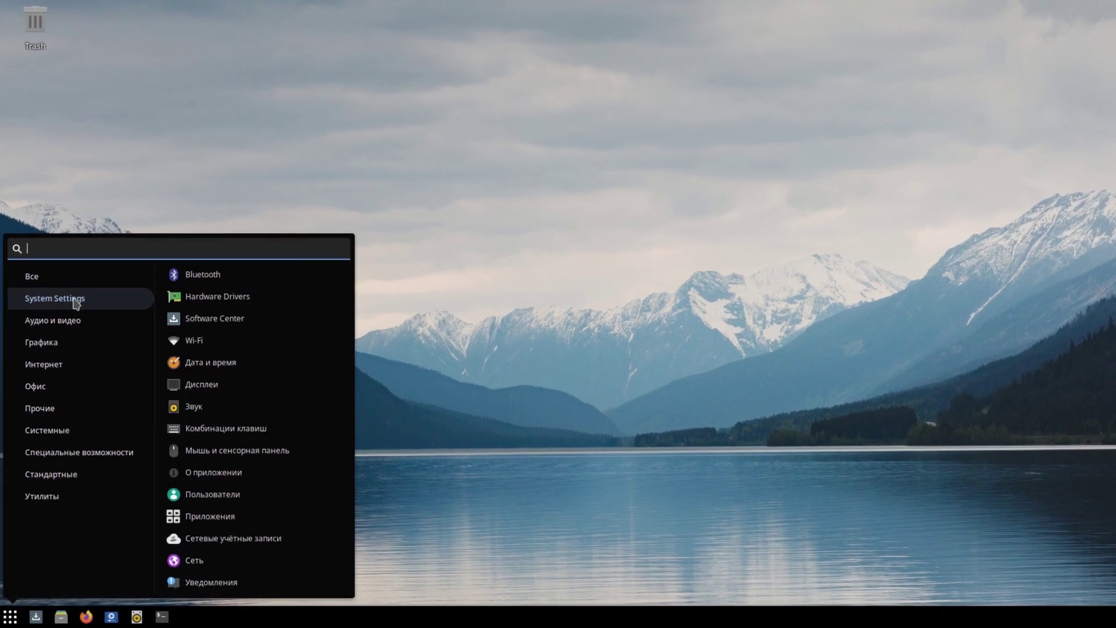
left_click(70, 329)
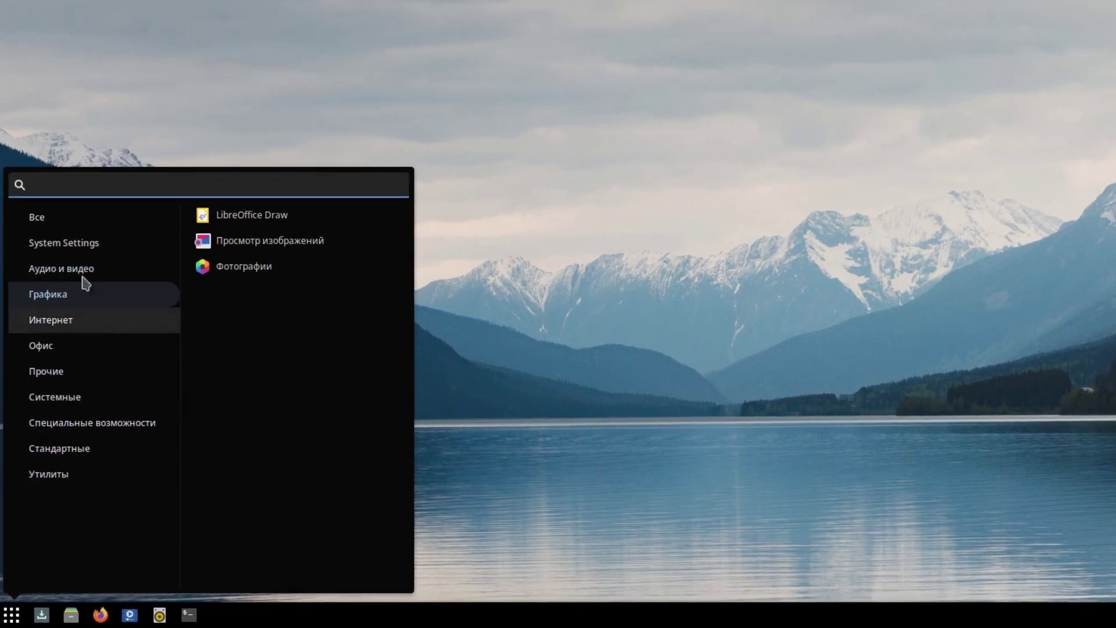
type("soft")
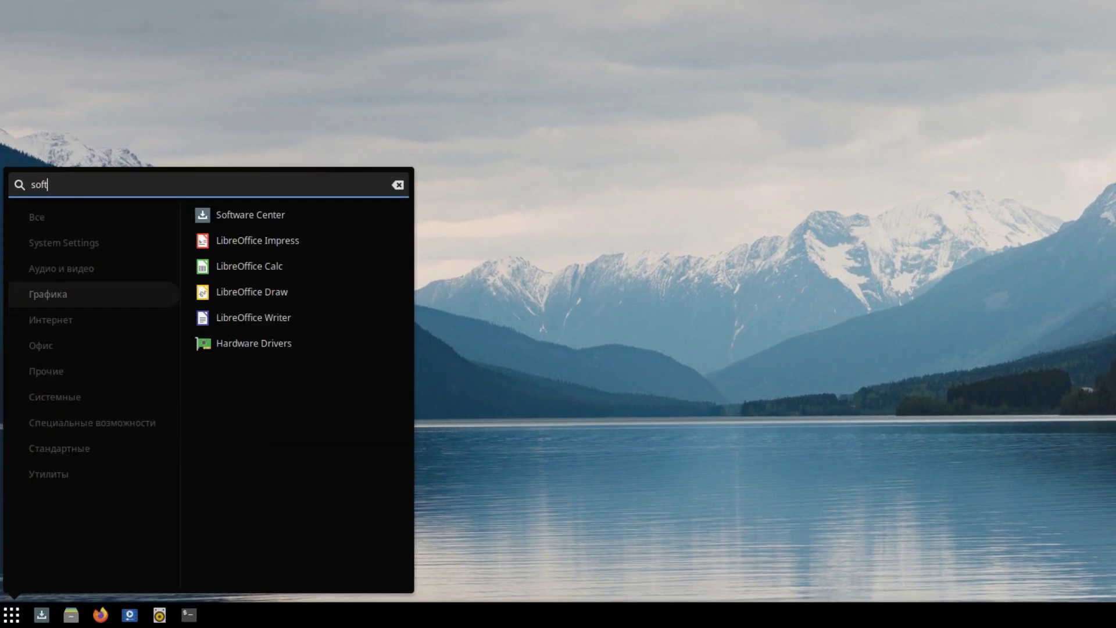
key("BackSpace")
key("BackSpace")
key("BackSpace")
key("BackSpace")
type("lib")
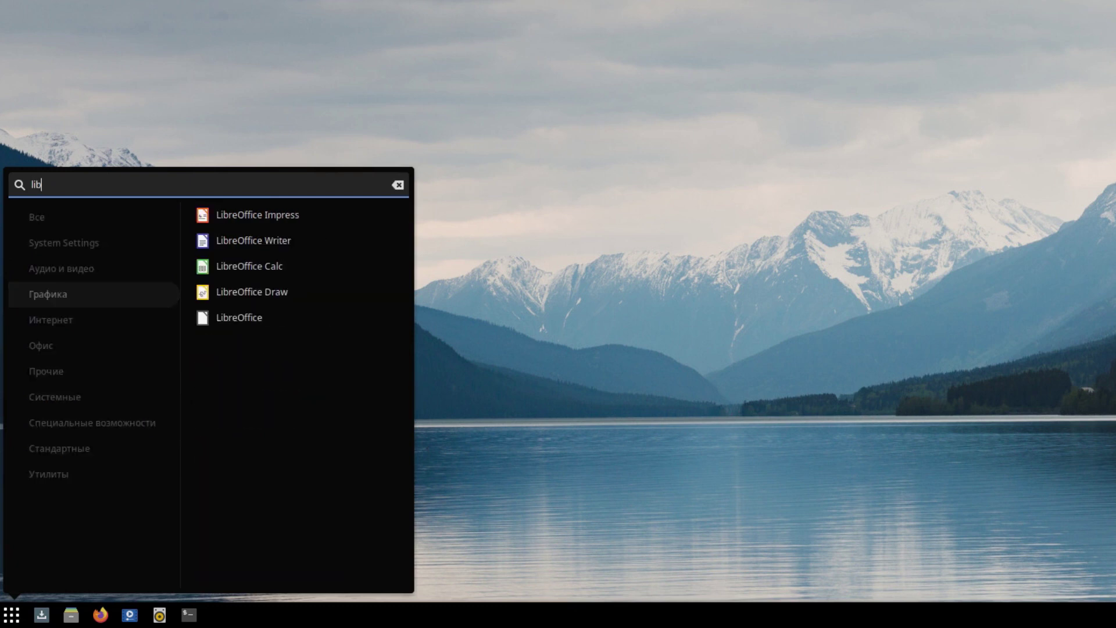
key("BackSpace")
key("BackSpace")
key("BackSpace")
type("wir")
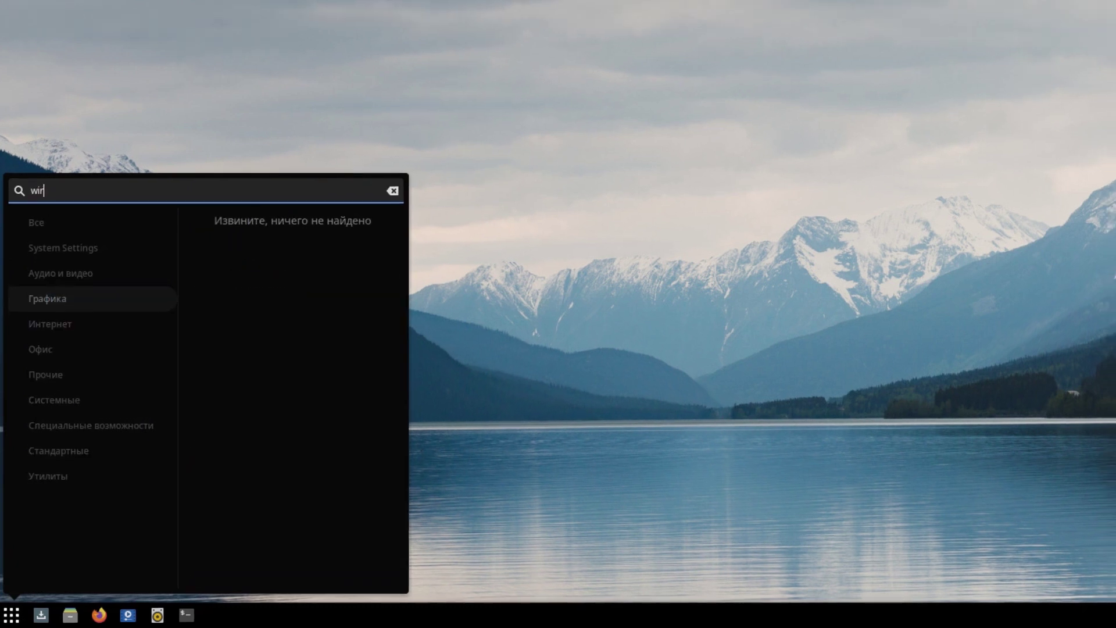
key("BackSpace")
key("BackSpace")
key("BackSpace")
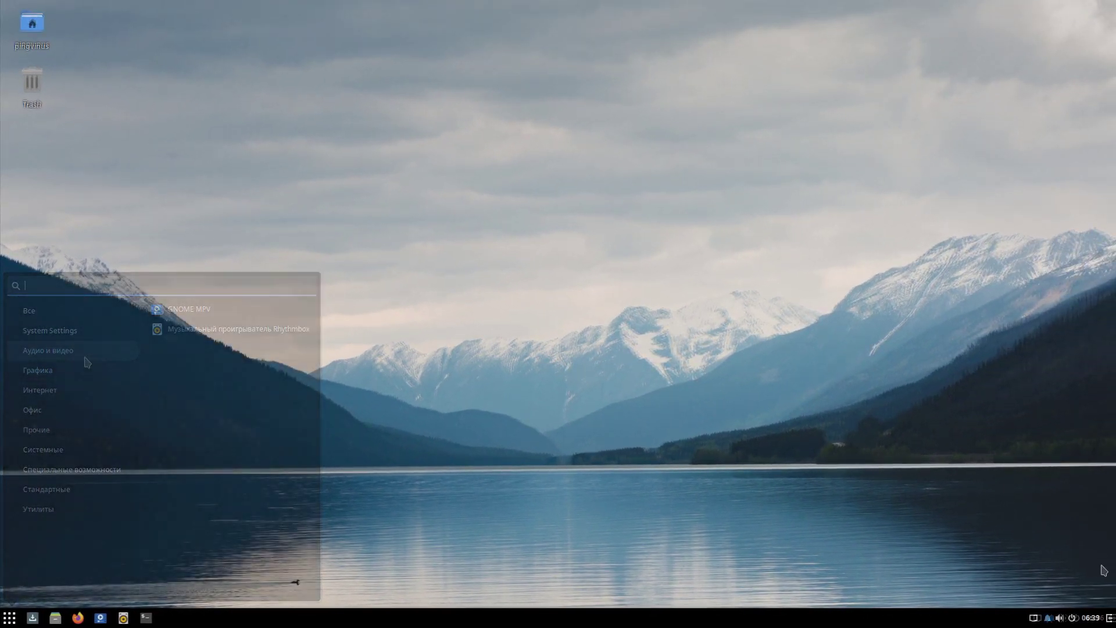
Check the tray's network, notifications, volume, power and sound playback popups.
left_click(1032, 618)
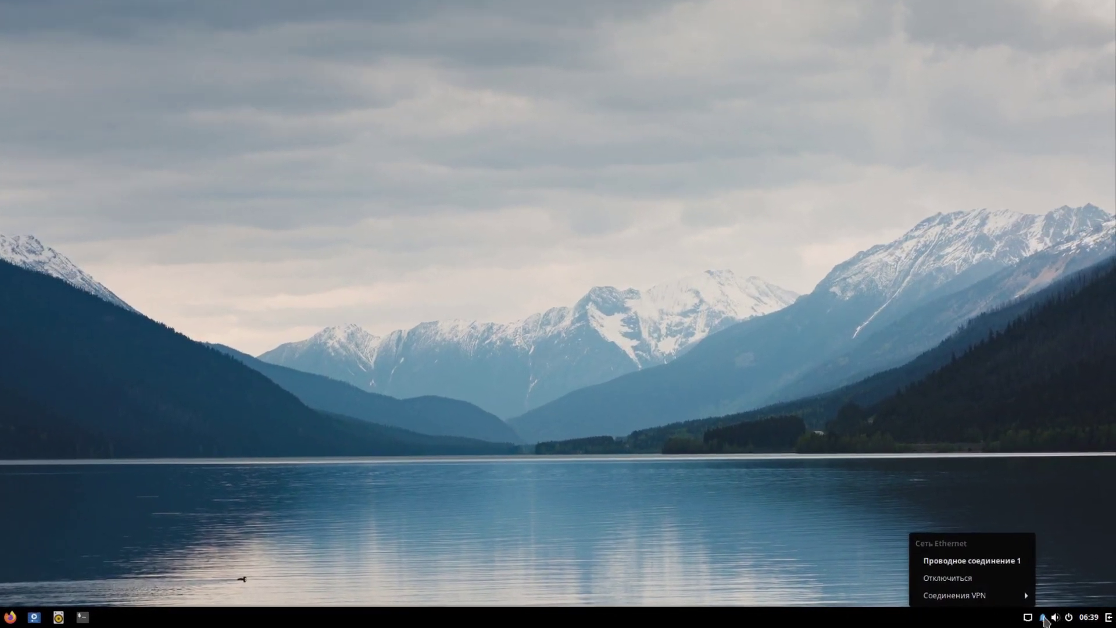
left_click(1040, 617)
left_click(1052, 618)
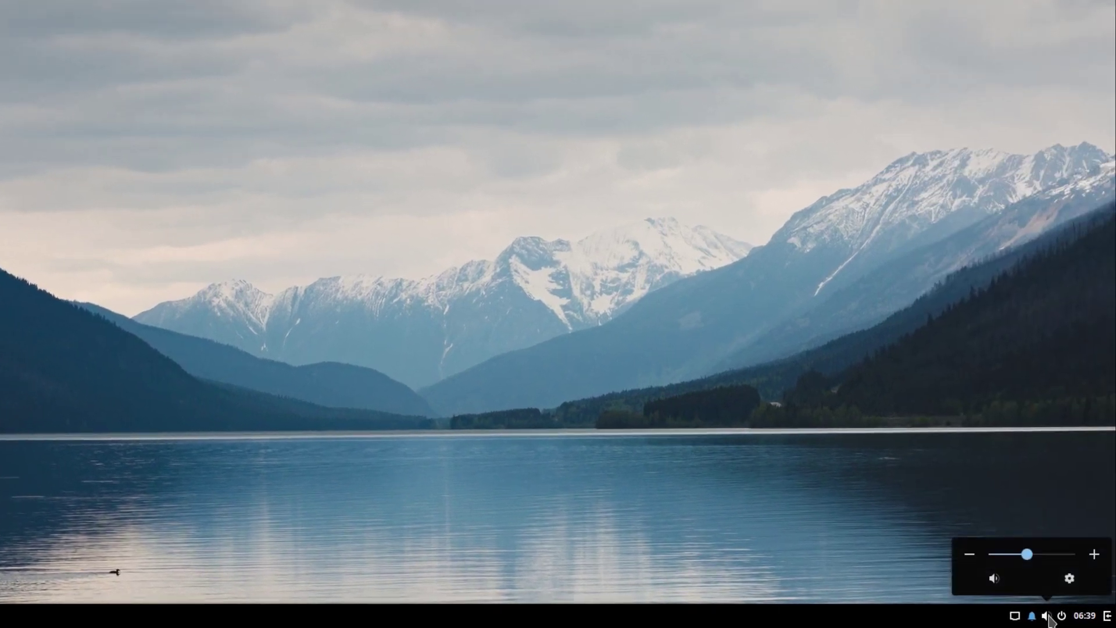
left_click(1058, 615)
left_click(1059, 616)
left_click(1060, 617)
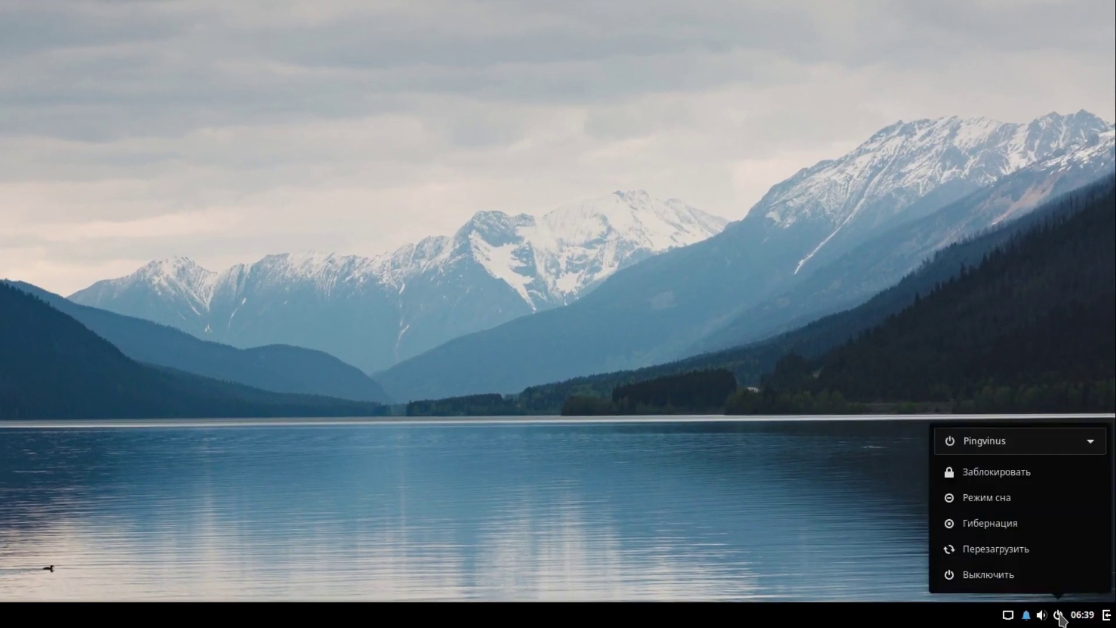
left_click(1107, 619)
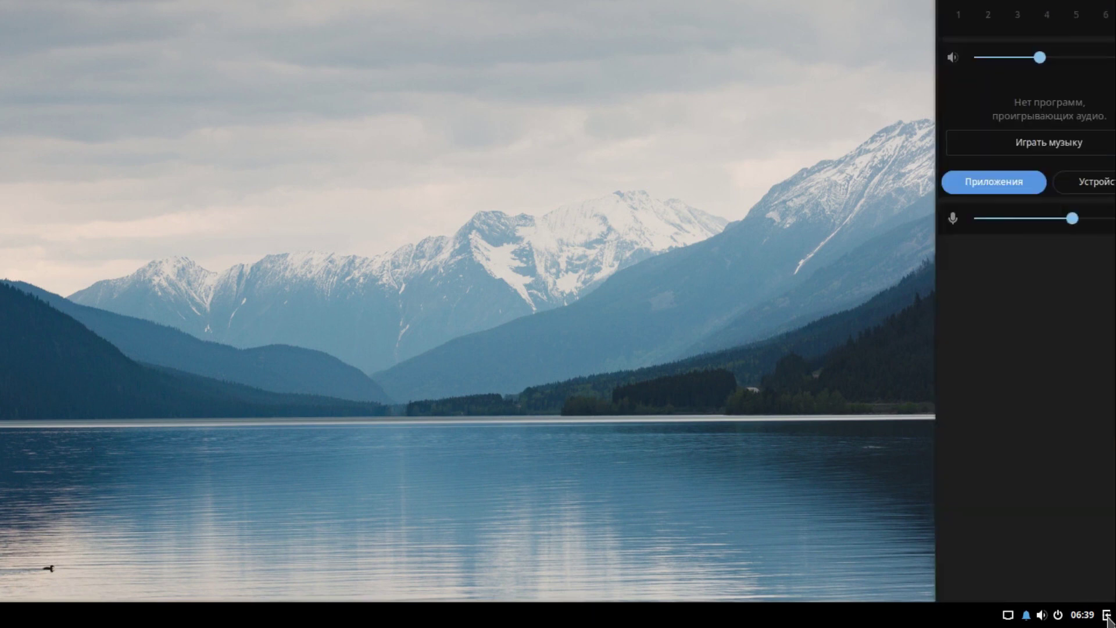
left_click(1009, 615)
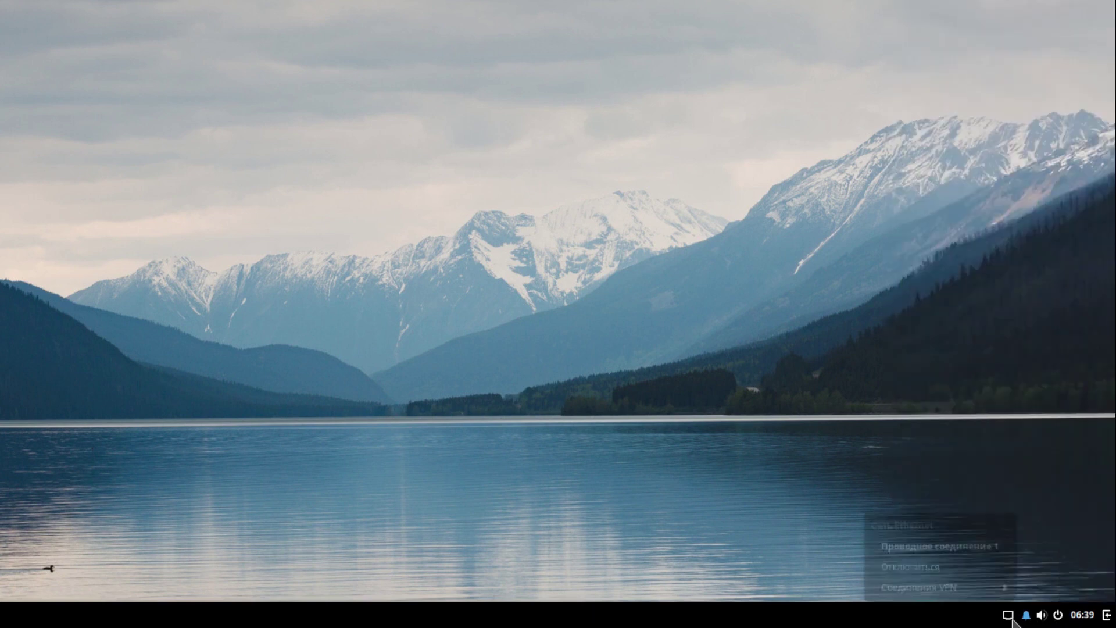
mouse_move(982, 592)
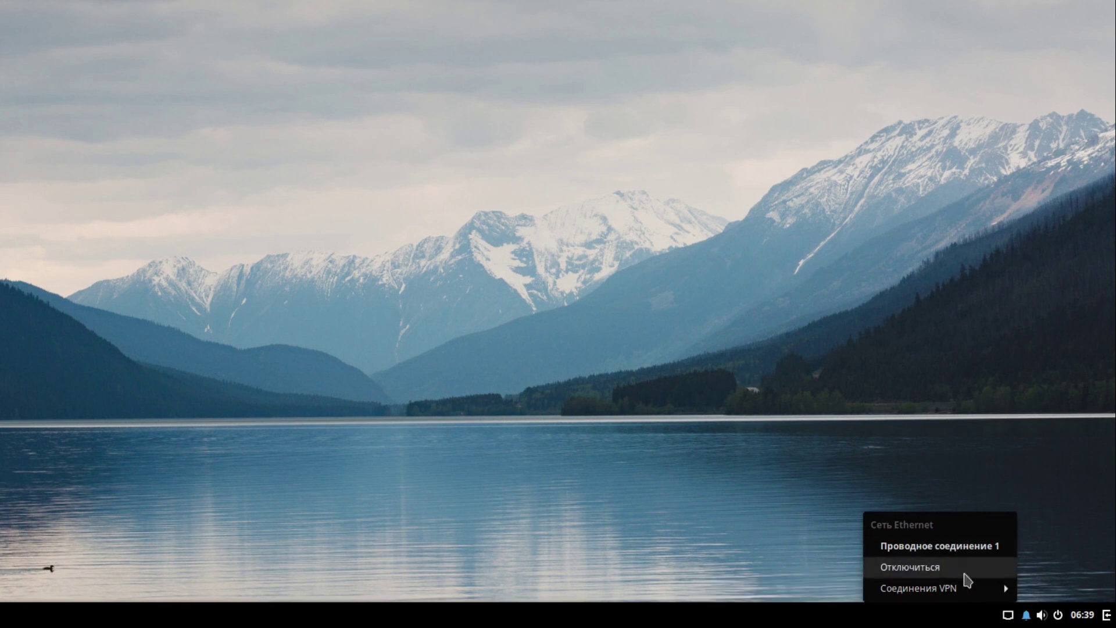
left_click(1040, 615)
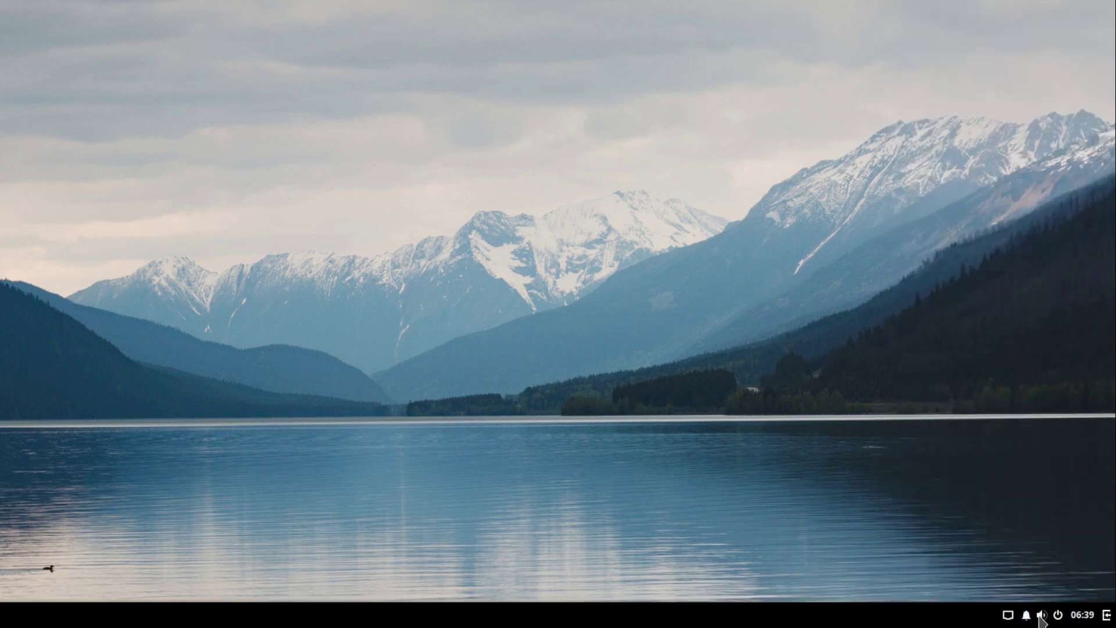
Mute and unmute the sound, lower volume to about 59%, then open and close Sound settings.
left_click(1038, 614)
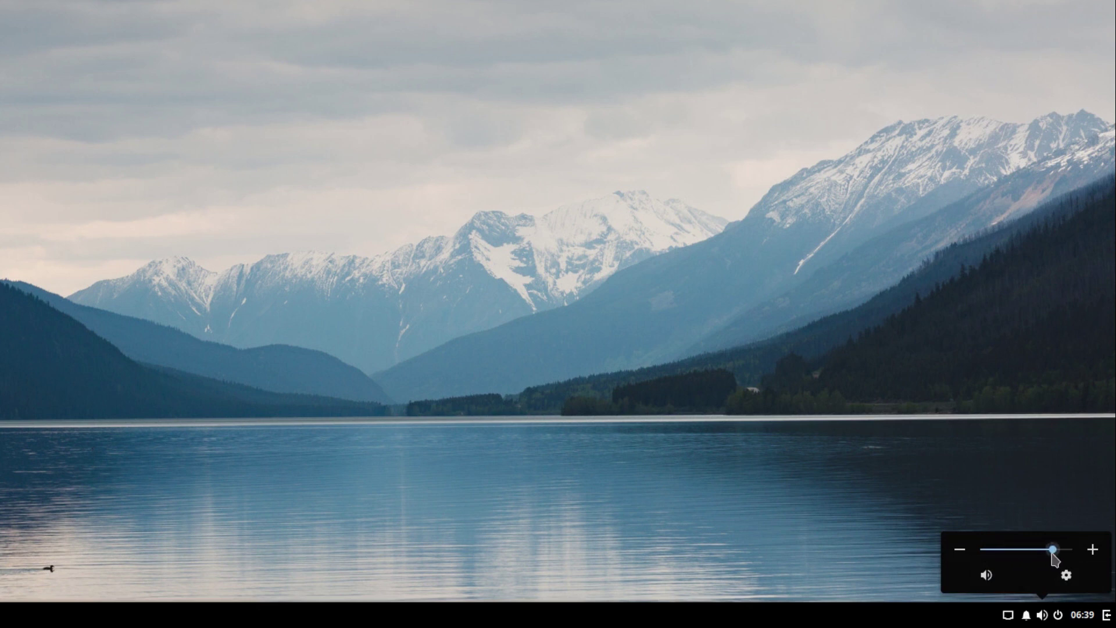
left_click(991, 575)
left_click(1000, 581)
left_click(1002, 584)
left_click(1093, 550)
left_click(961, 558)
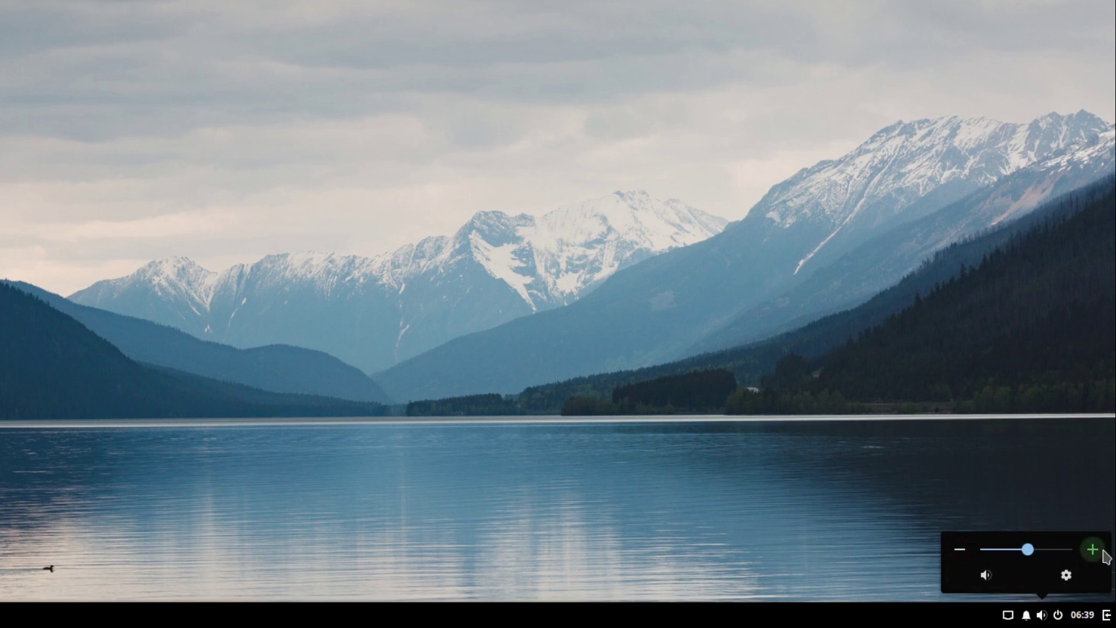
left_click(1066, 576)
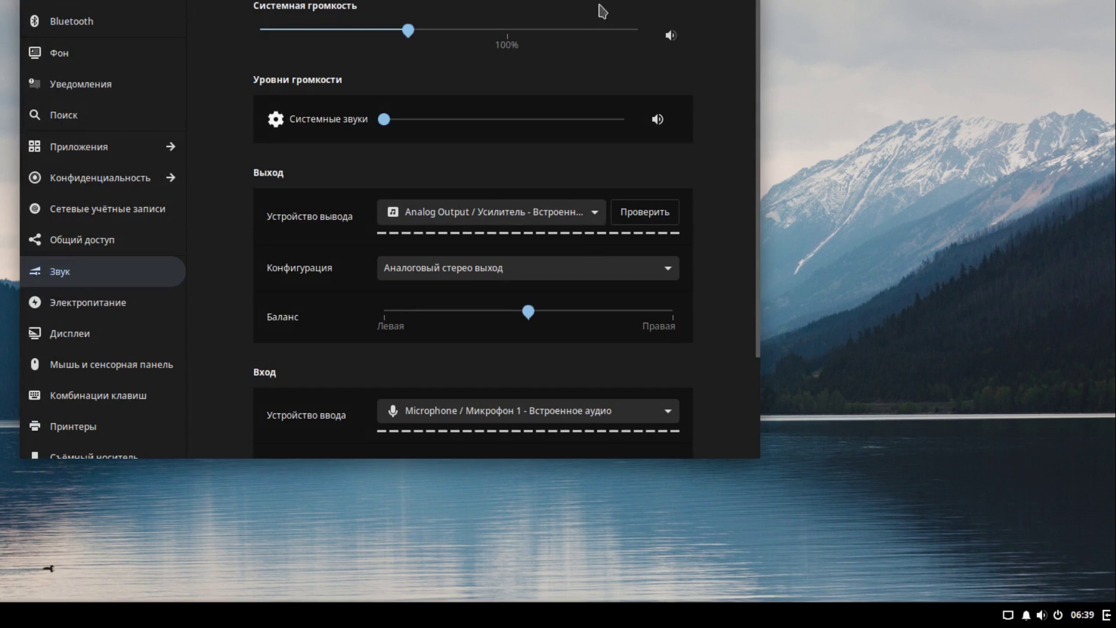
key("alt+F4")
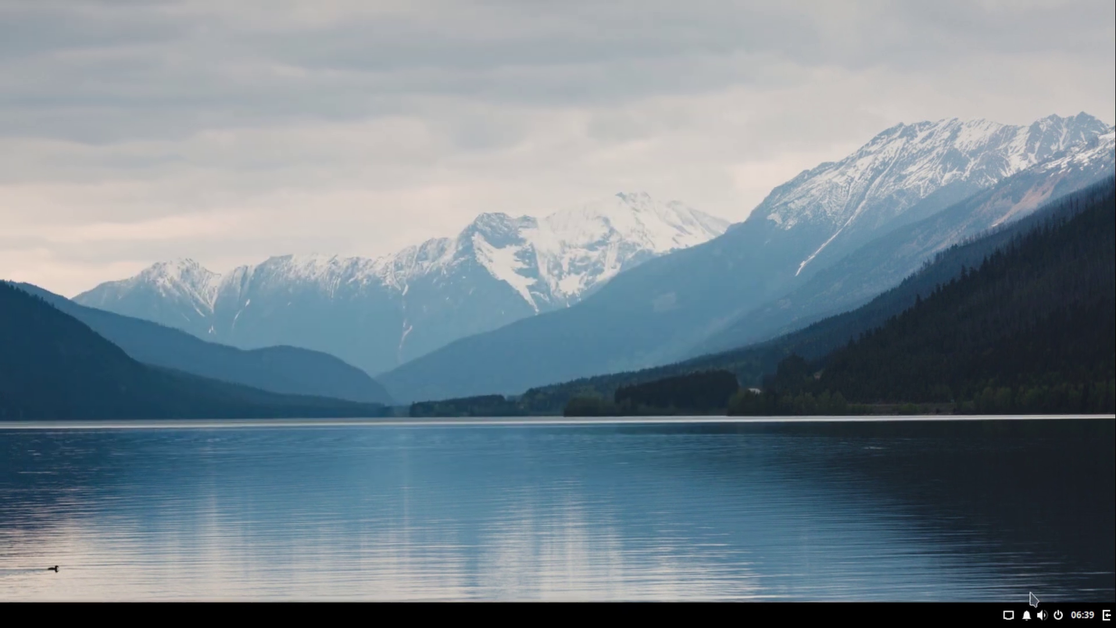
Open the Raven side panel and switch between its Notifications and Applets views.
left_click(1046, 617)
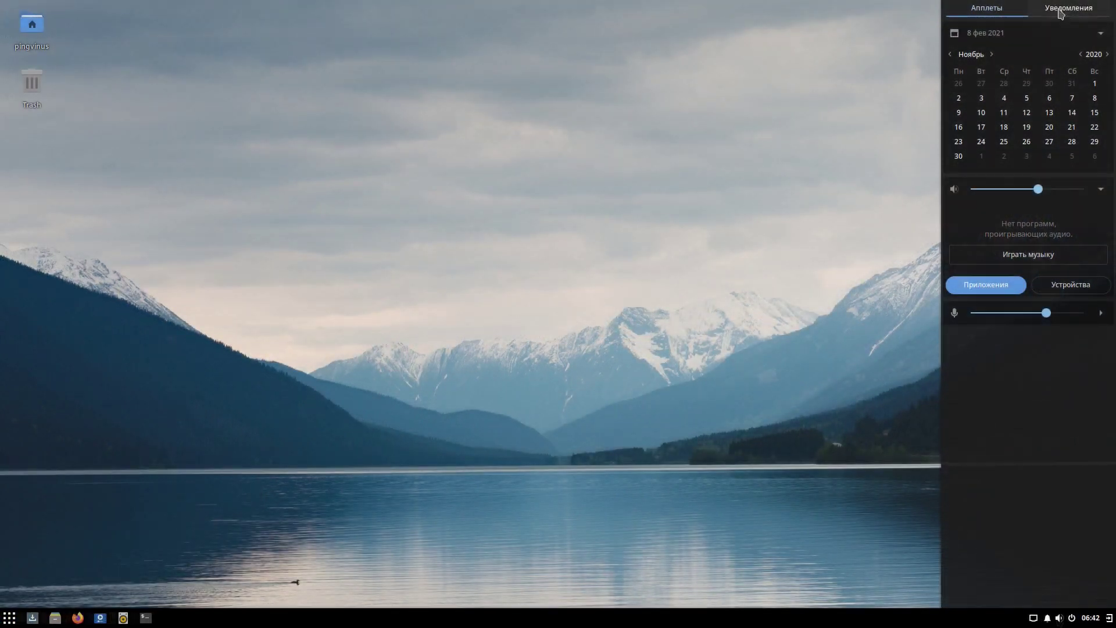
left_click(1046, 8)
left_click(1013, 12)
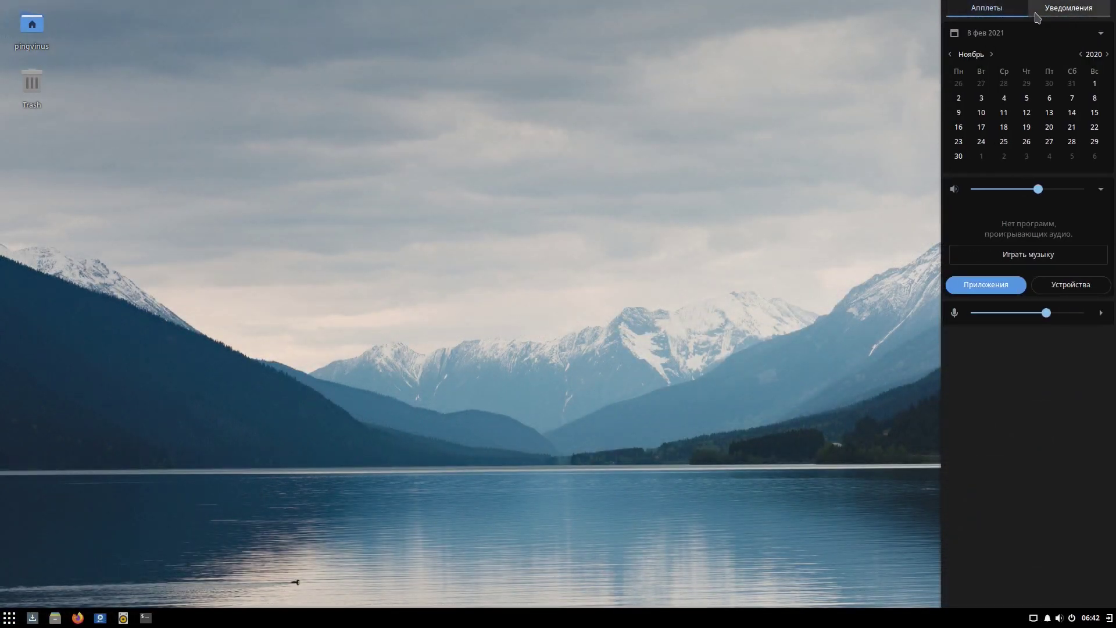
left_click(1037, 14)
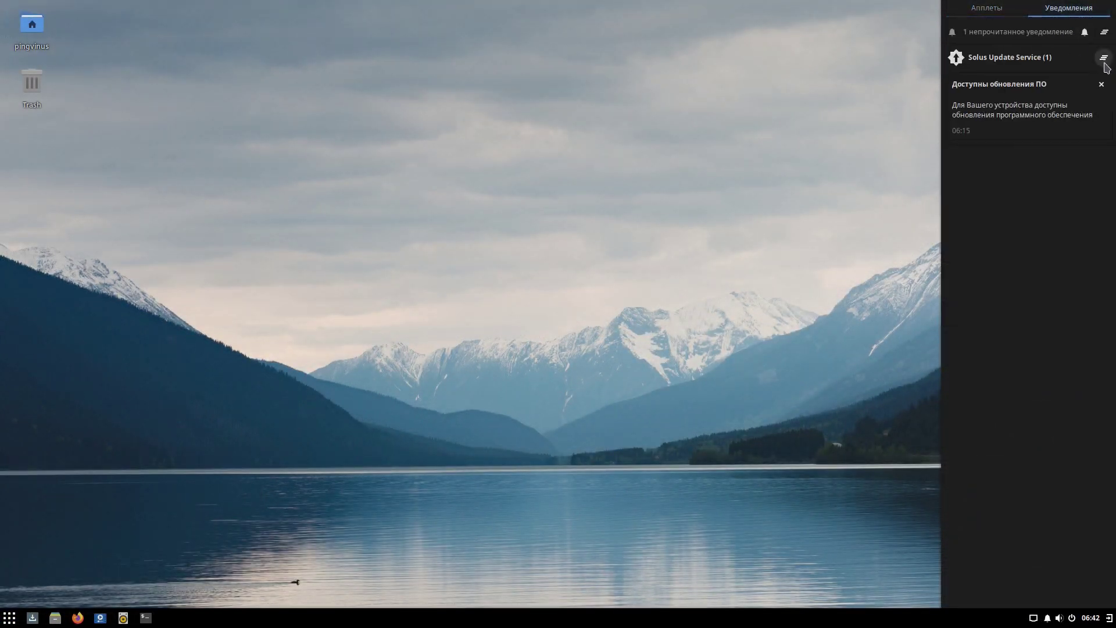
left_click(1022, 11)
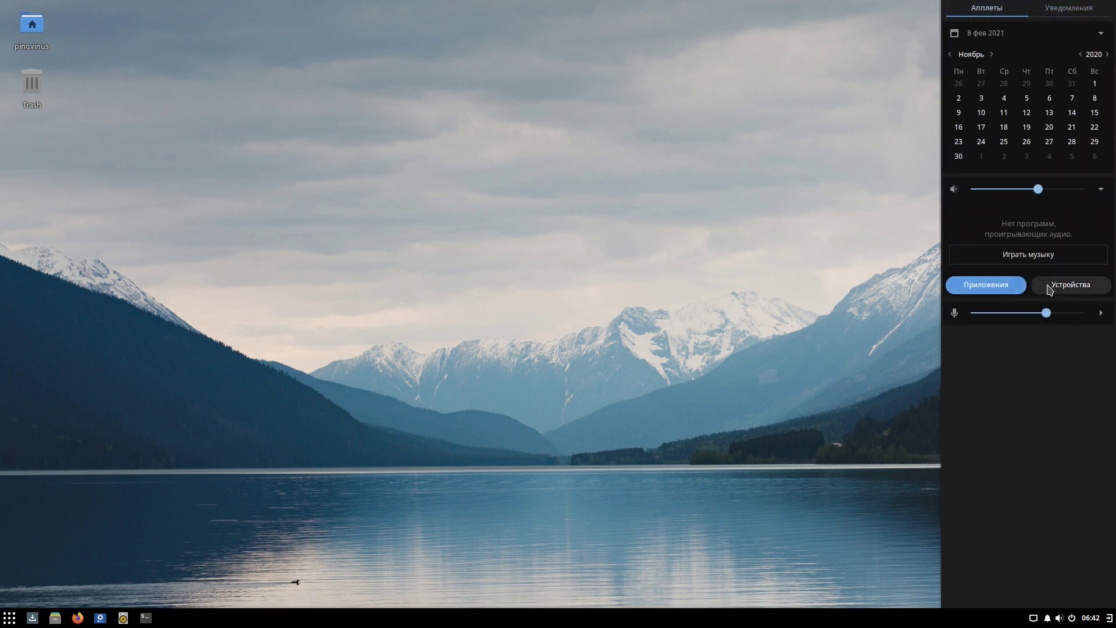
Set the microphone input device to Microphone 2 and dismiss the side panel.
left_click(1100, 189)
left_click(1100, 189)
left_click(1101, 313)
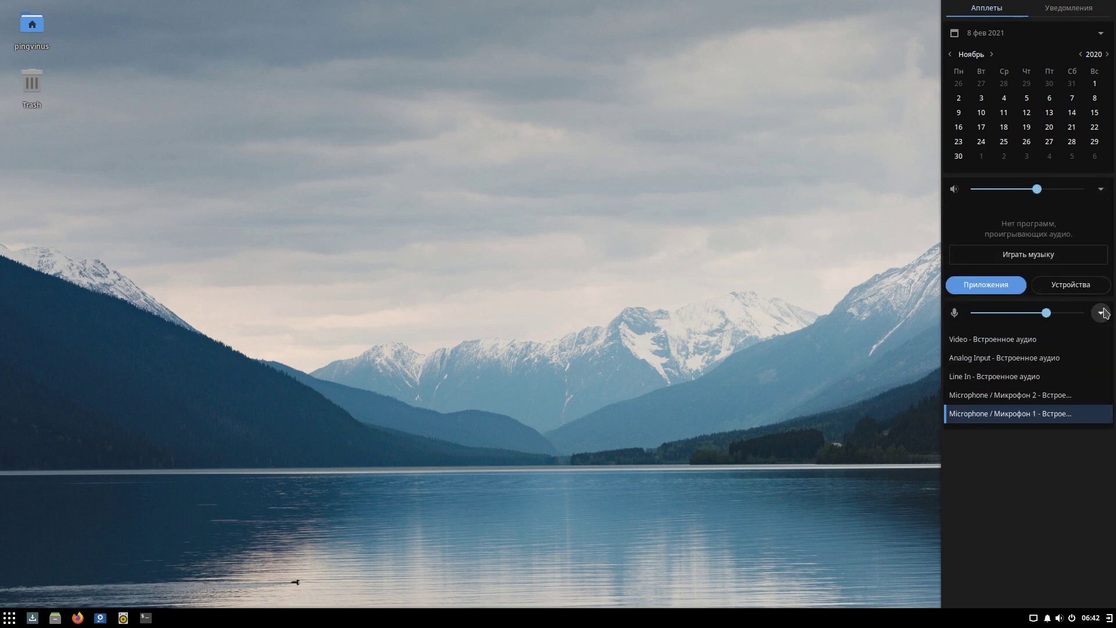
left_click(1021, 341)
left_click(1014, 413)
left_click(1015, 394)
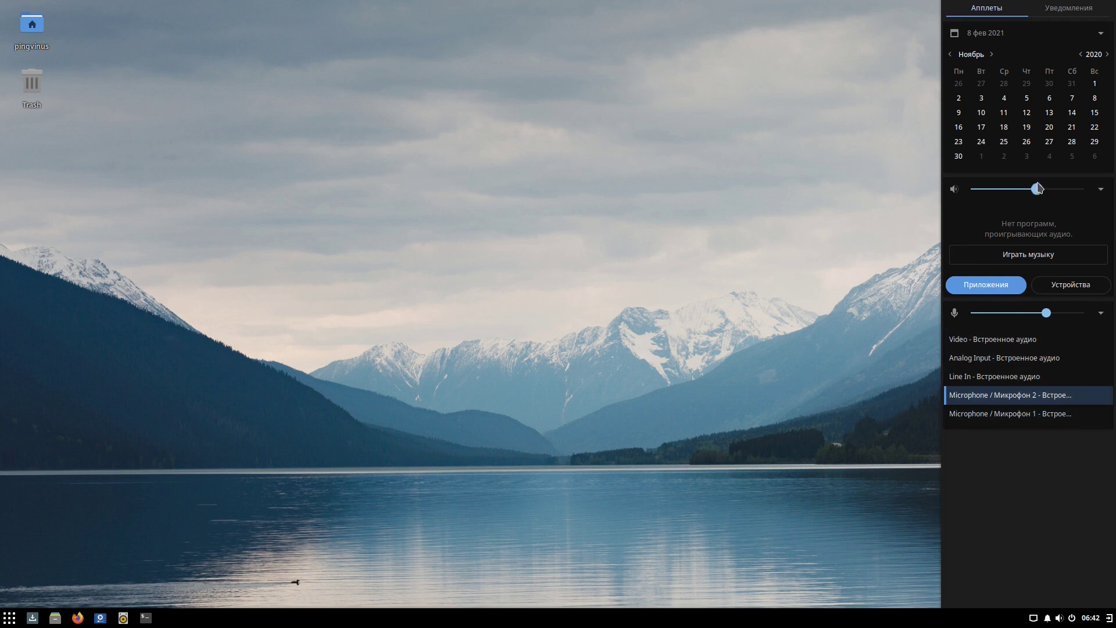
right_click(528, 237)
In Budgie Desktop Settings' Raven page, set Raven position to Слева and check it.
left_click(567, 247)
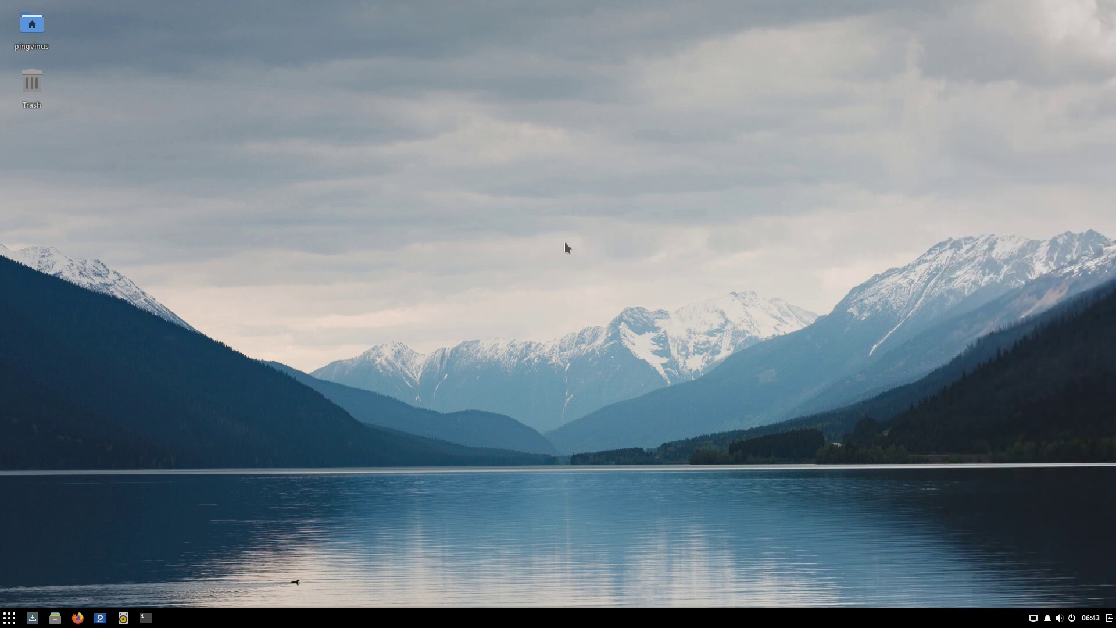
left_click(325, 206)
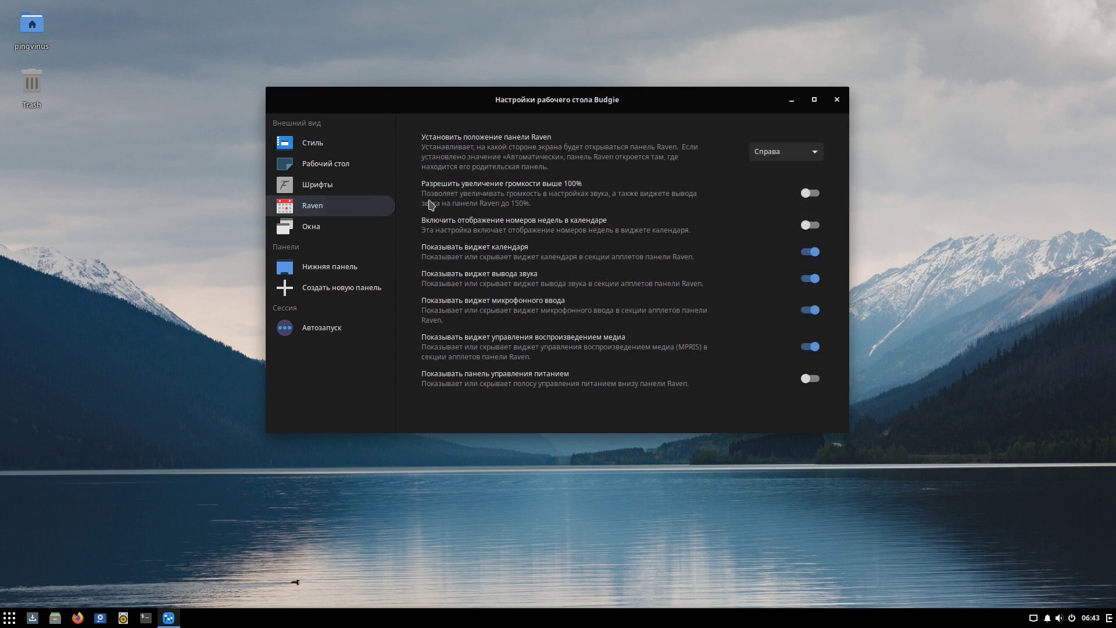
left_click(795, 154)
left_click(786, 132)
left_click(1109, 618)
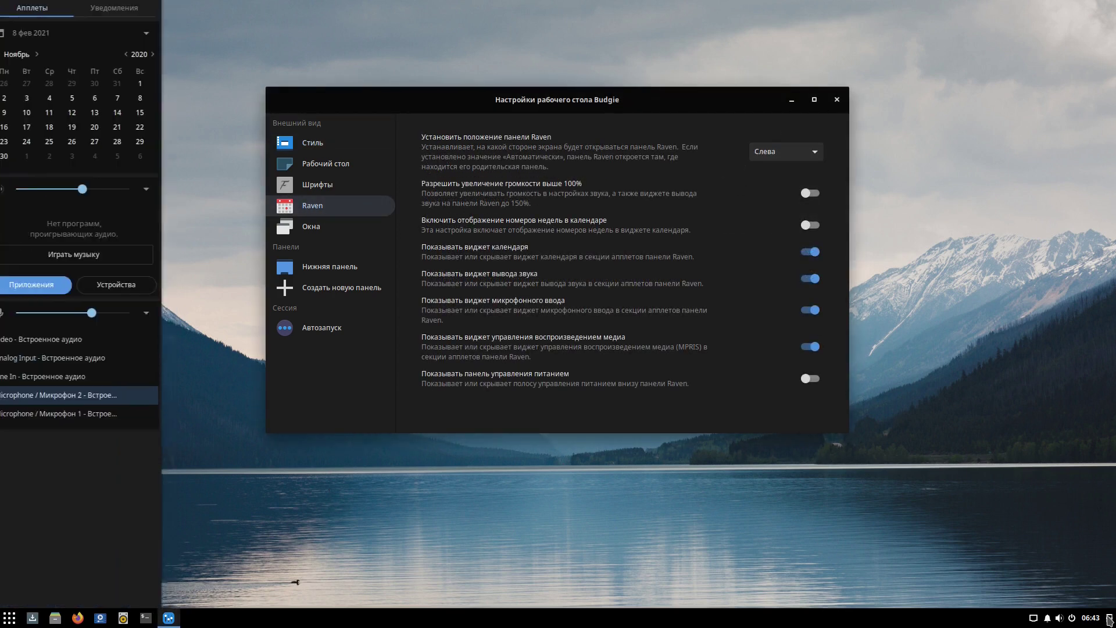
left_click(1109, 618)
Try Raven position Справа, then set it to Автоматически, previewing each.
left_click(785, 151)
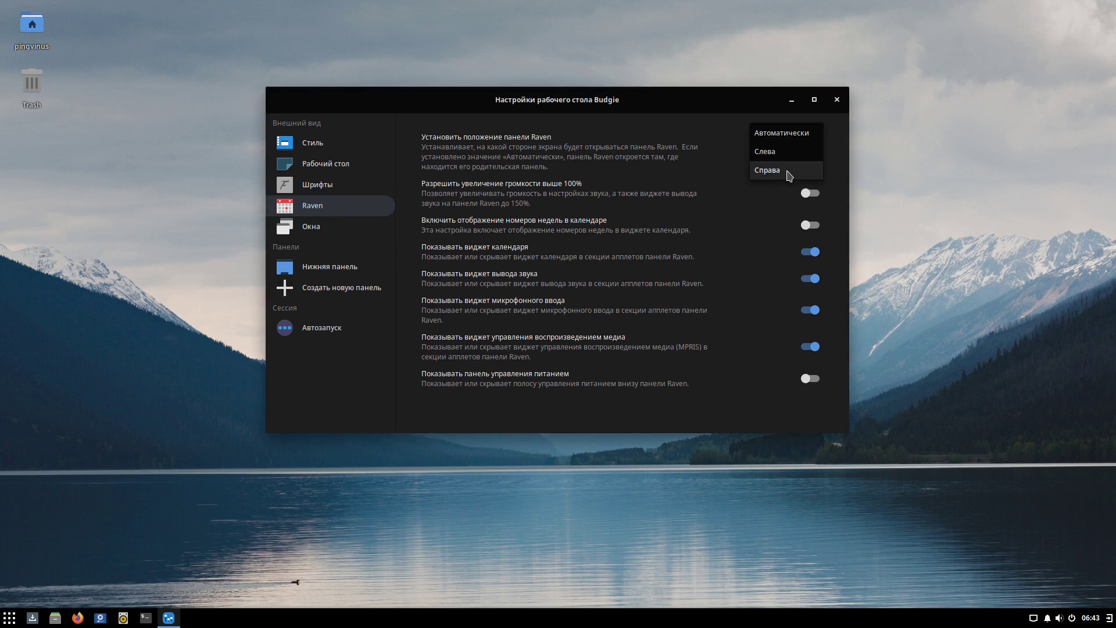
left_click(782, 172)
left_click(1109, 618)
left_click(1110, 618)
left_click(785, 151)
left_click(777, 120)
left_click(1110, 618)
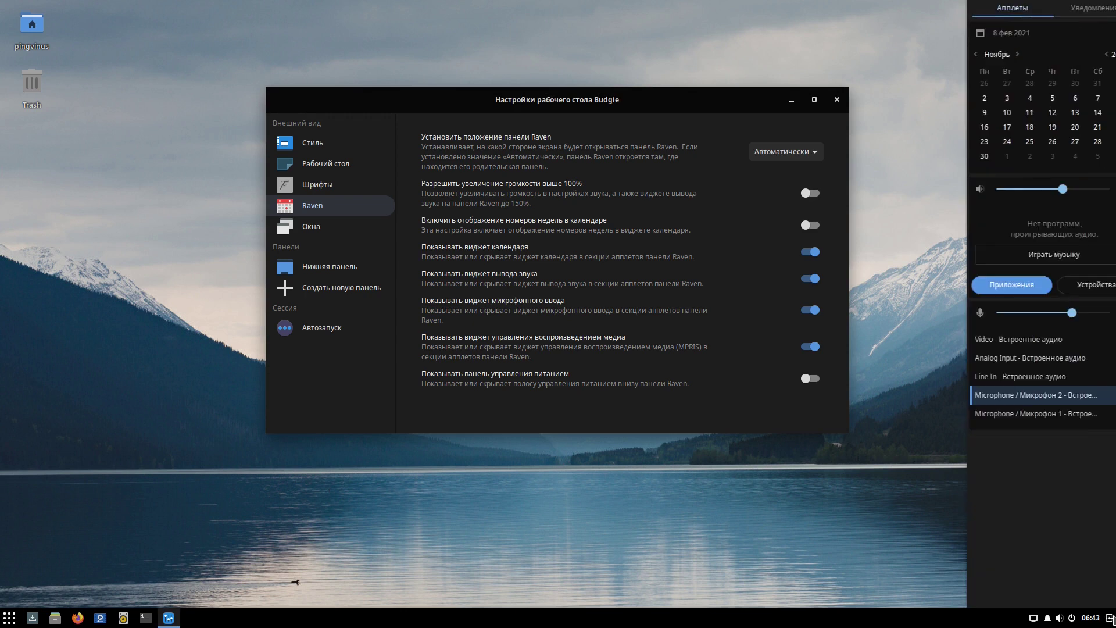
left_click(1110, 618)
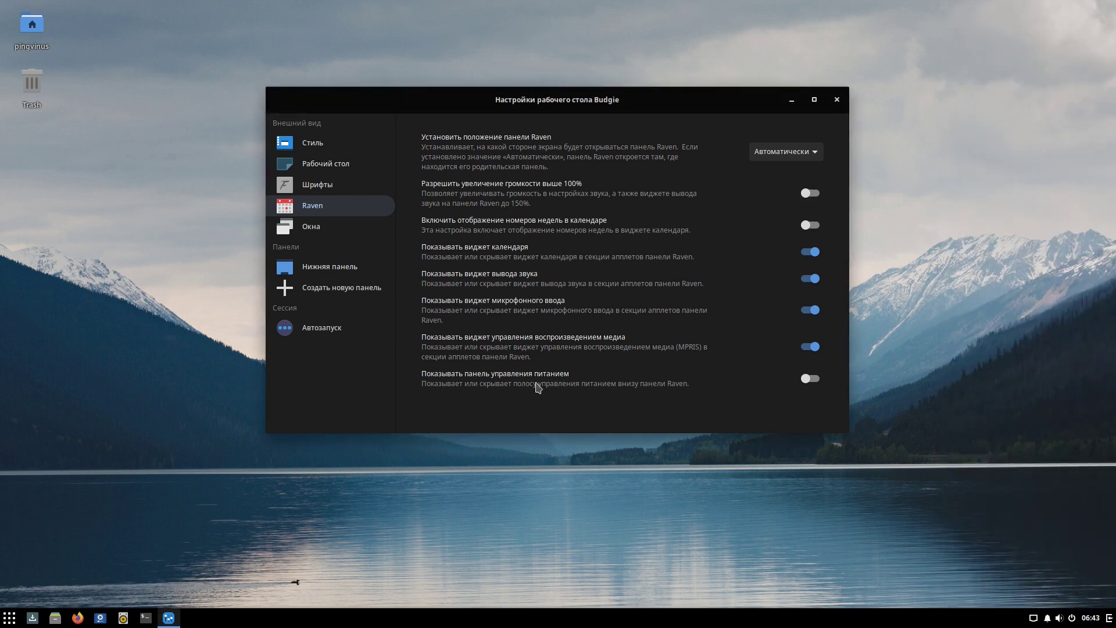
Move the bottom panel's Расположение to Сверху, then to Слева.
left_click(315, 268)
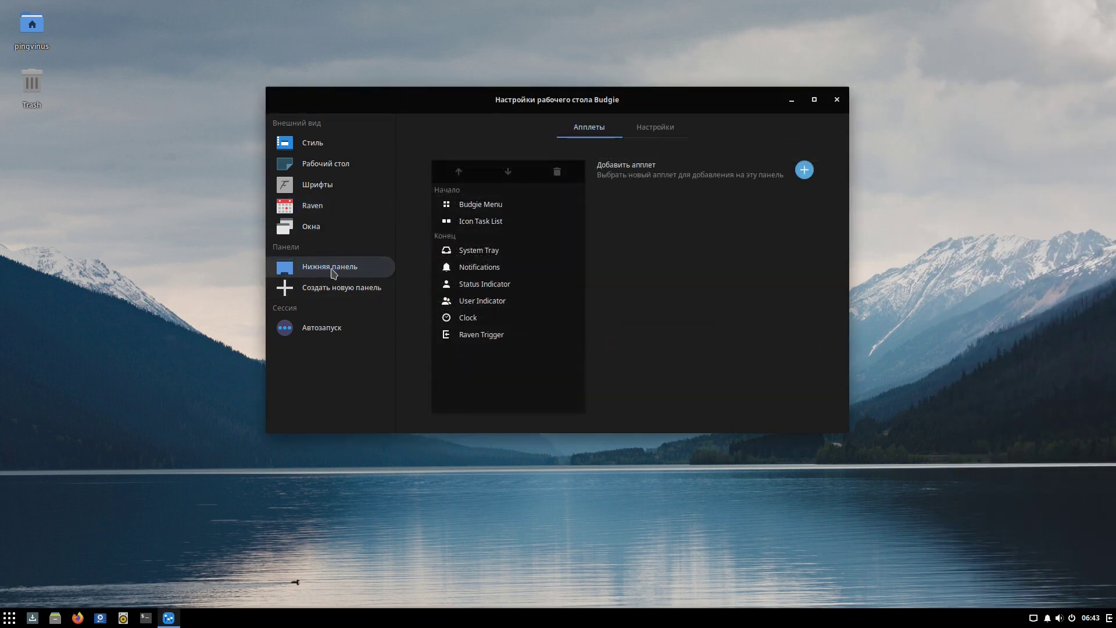
left_click(629, 132)
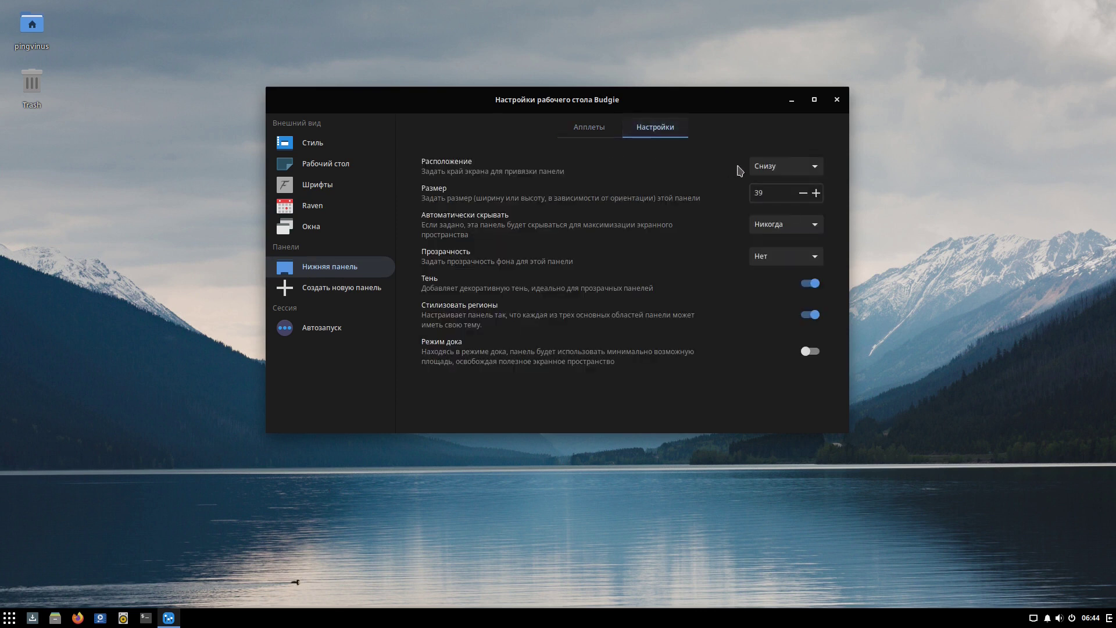
left_click(785, 167)
left_click(785, 154)
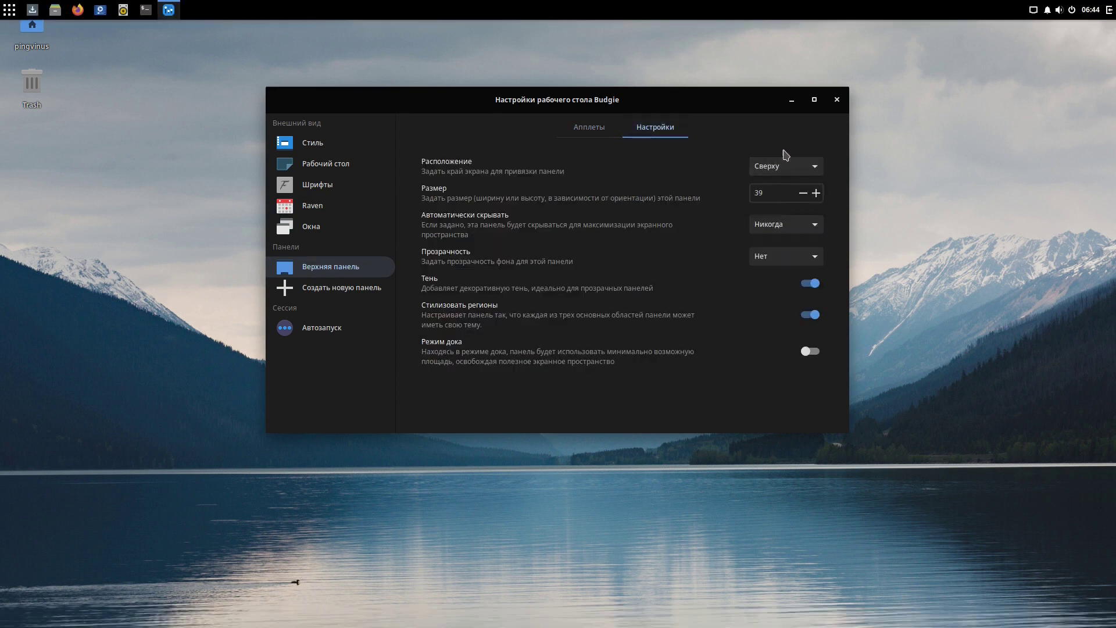
left_click(762, 166)
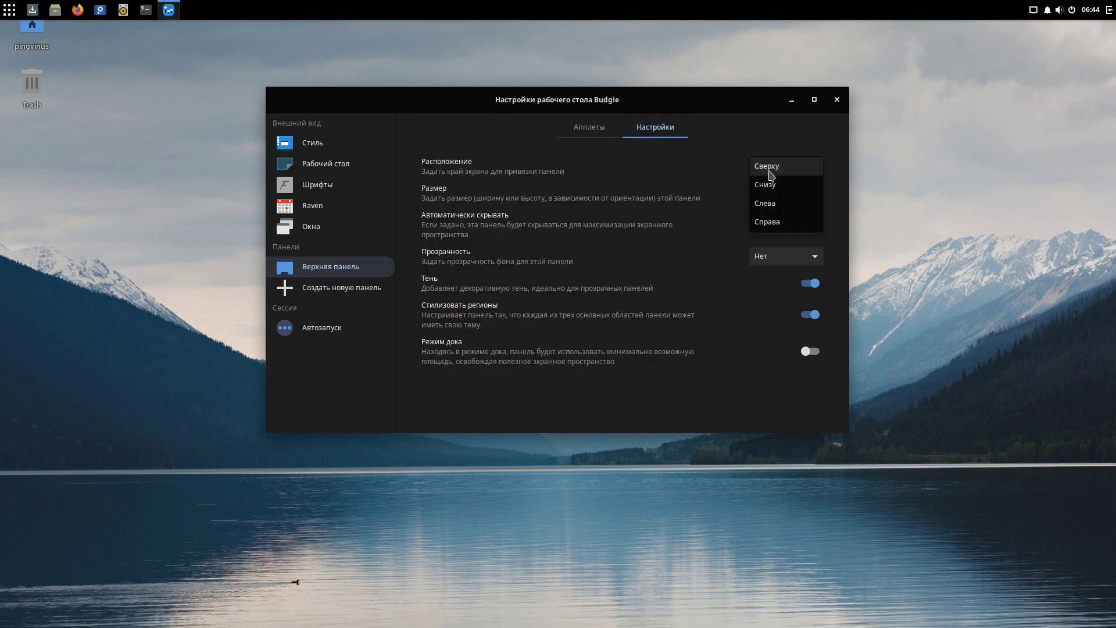
left_click(767, 201)
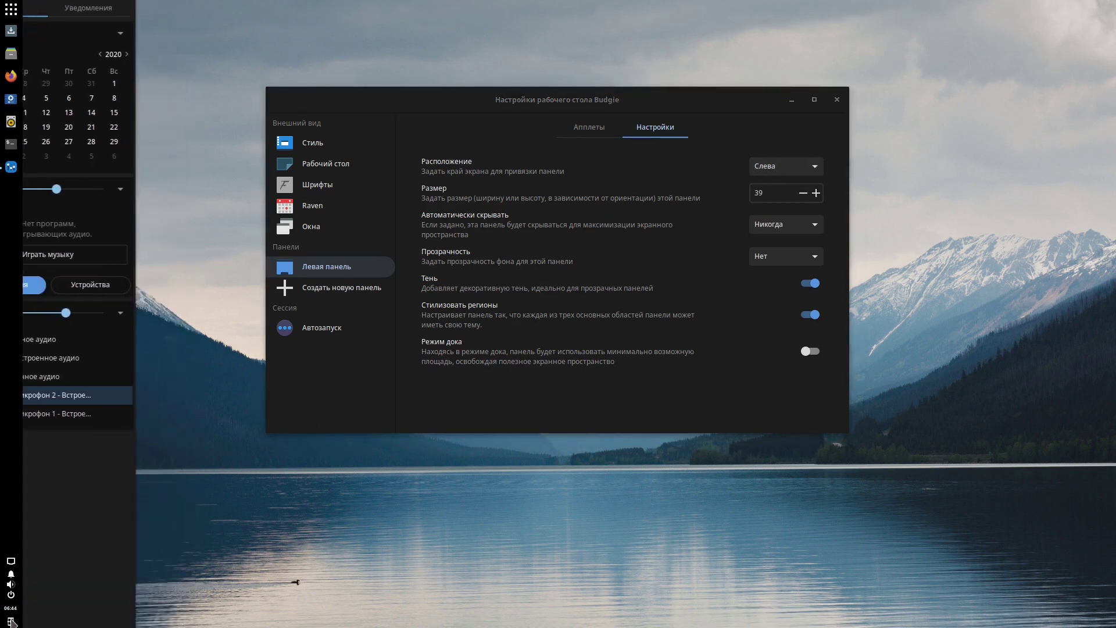
Move the panel to Справа, check Raven from it, then return it to Слева.
left_click(785, 167)
left_click(768, 184)
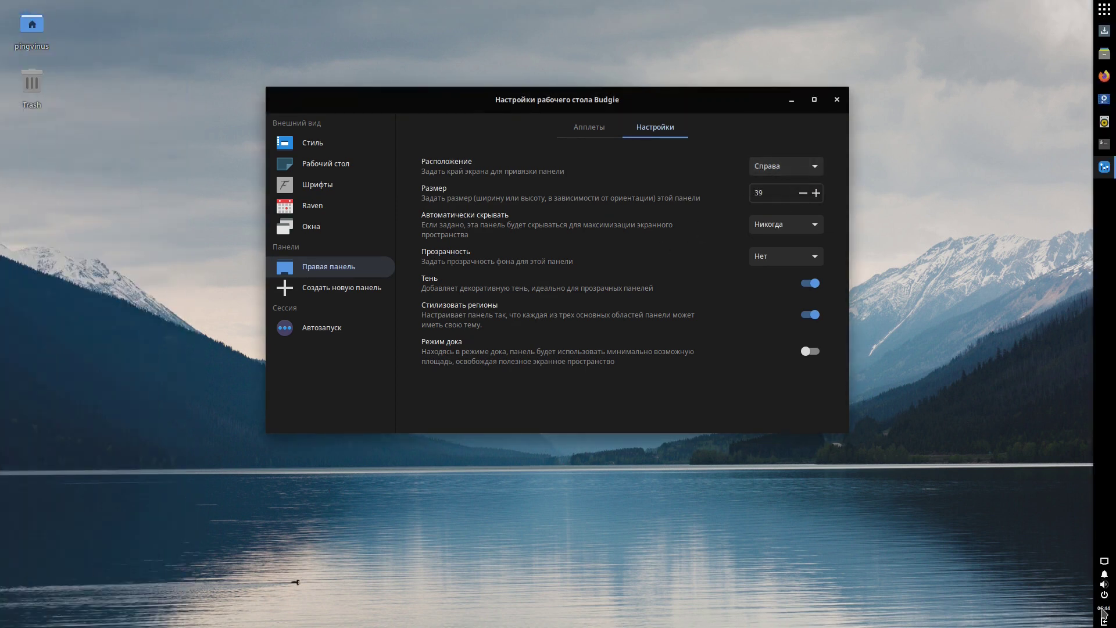
left_click(1103, 613)
left_click(769, 168)
left_click(768, 168)
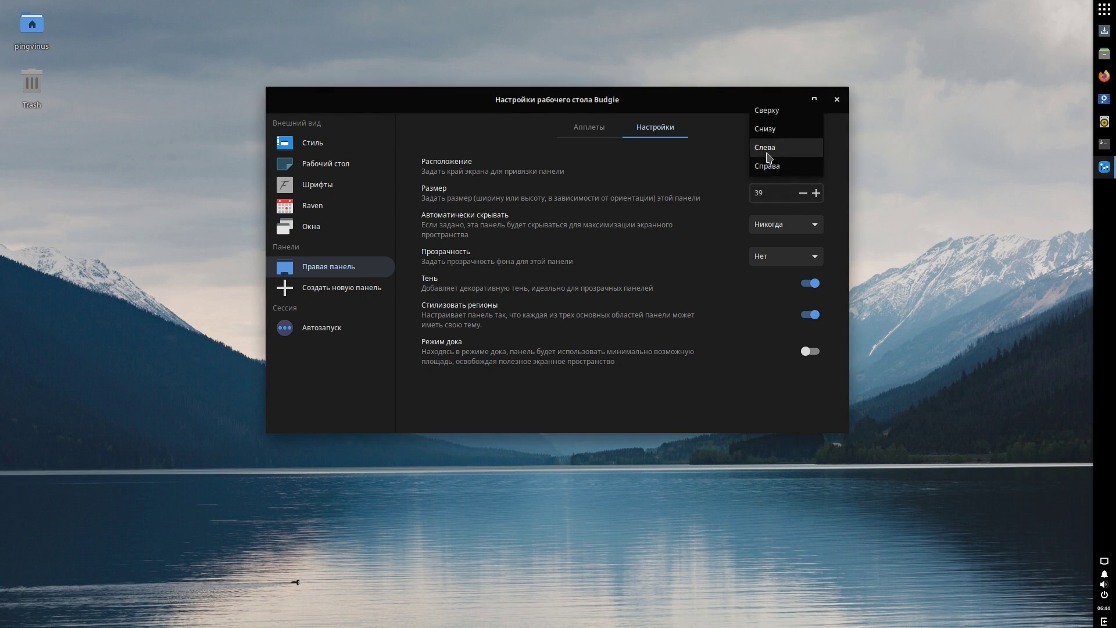
left_click(768, 152)
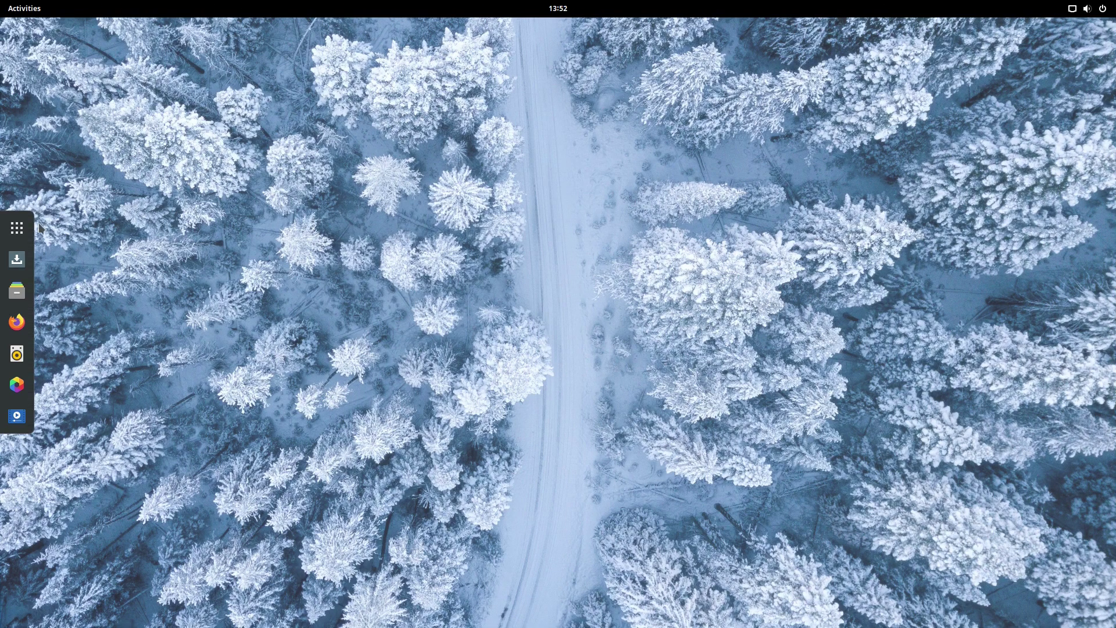
In the GNOME application grid, scroll to page 2 and launch Terminal.
left_click(28, 228)
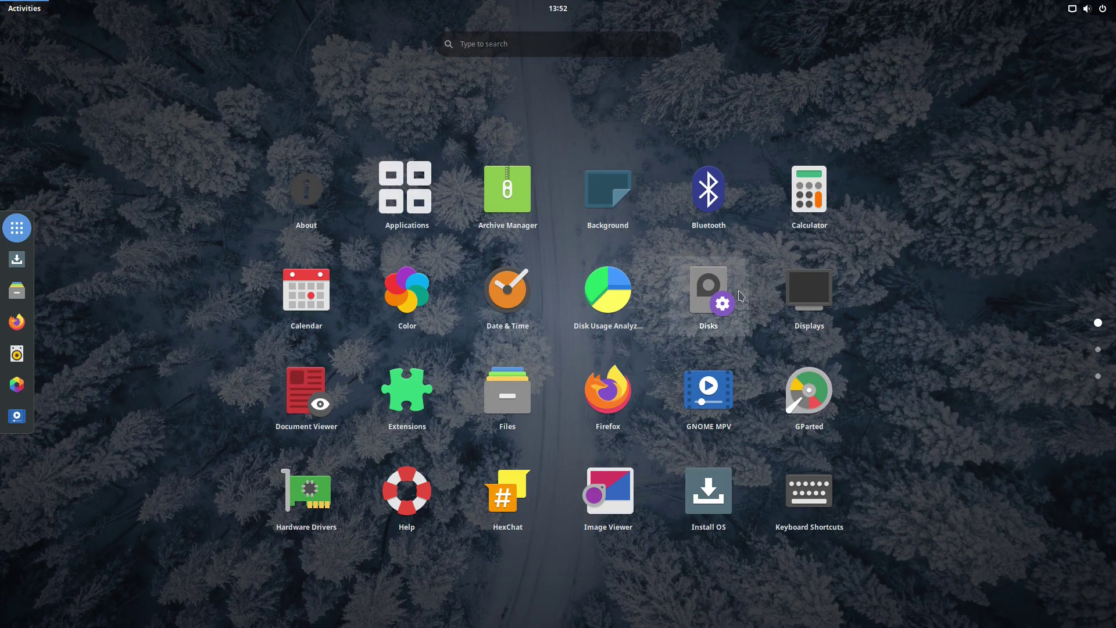
scroll(558, 302, "down", 1)
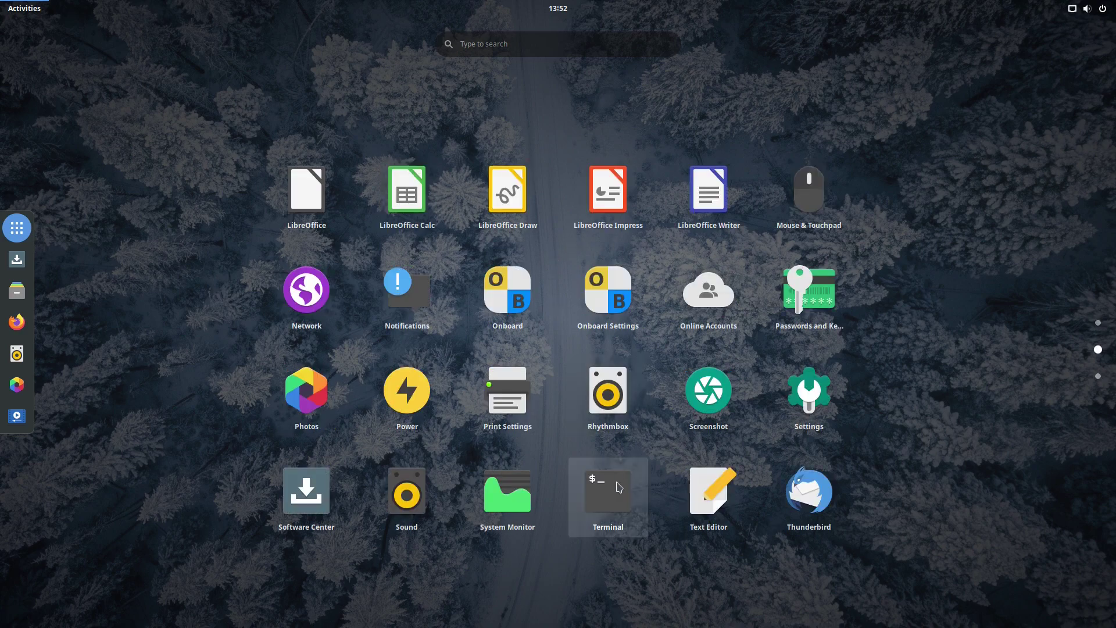
left_click(612, 487)
Enlarge the terminal text and run gnome-shell --version, showing GNOME Shell 3.38.3.
key("ctrl+plus")
key("ctrl+plus")
key("ctrl+plus")
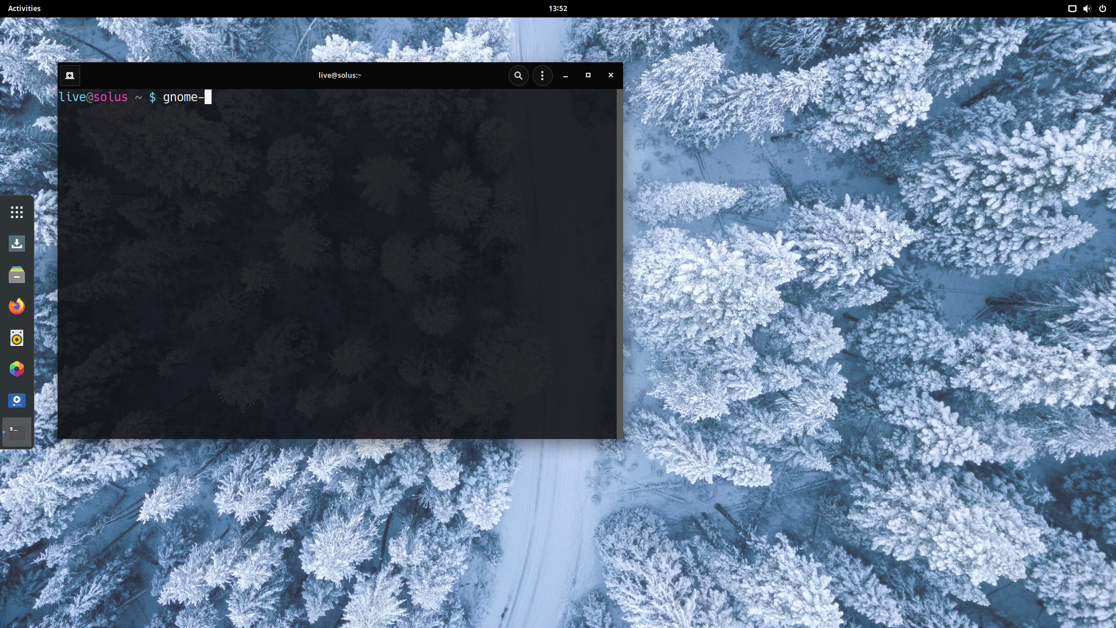
key("Tab")
key("Tab")
key("Tab")
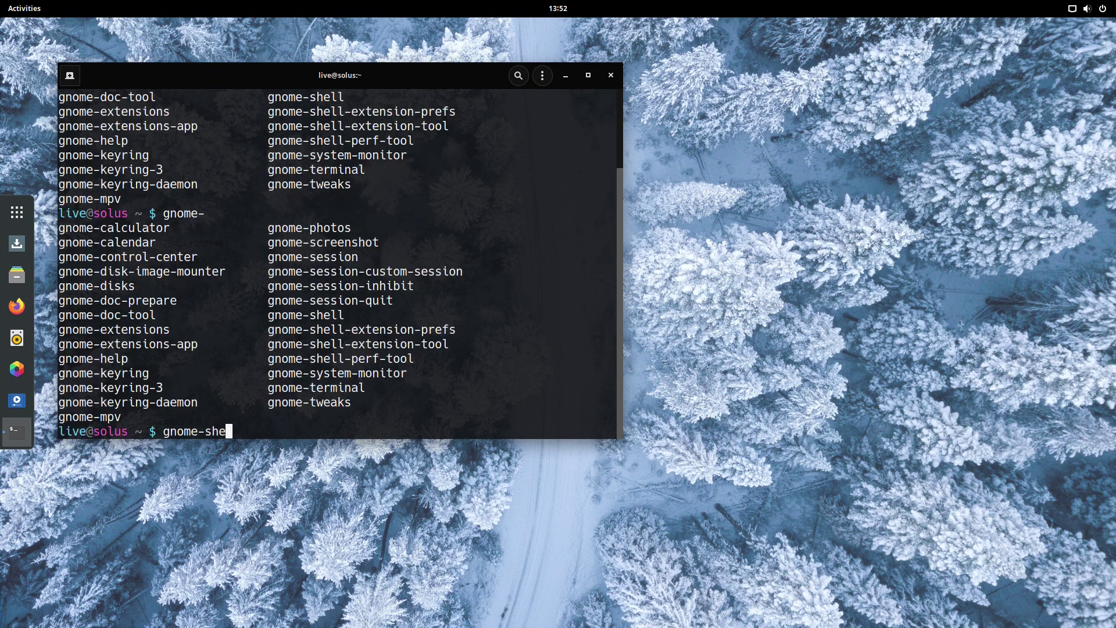
type("shell --version")
key("Return")
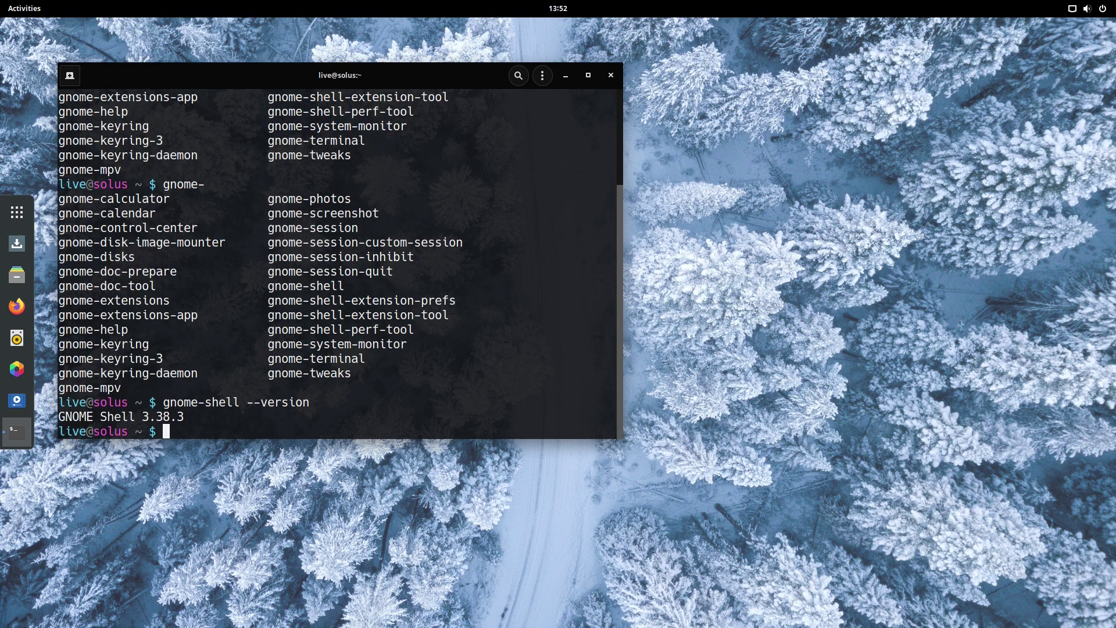
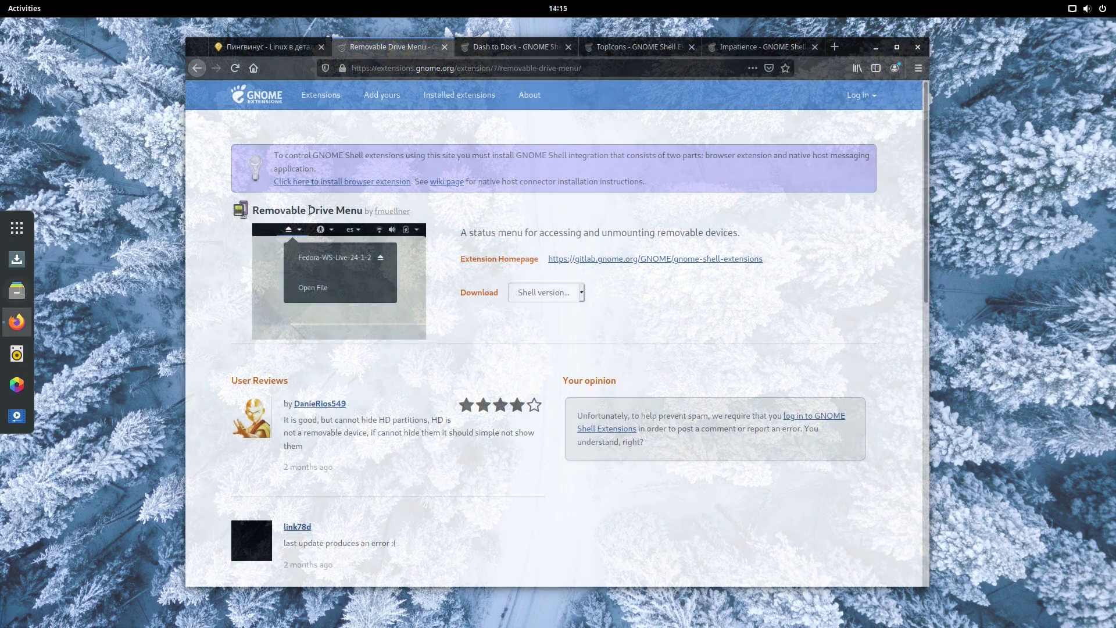
Enlarge the Removable Drive Menu and Dash to Dock screenshots on the GNOME Extensions site.
left_click_drag(310, 209, 363, 212)
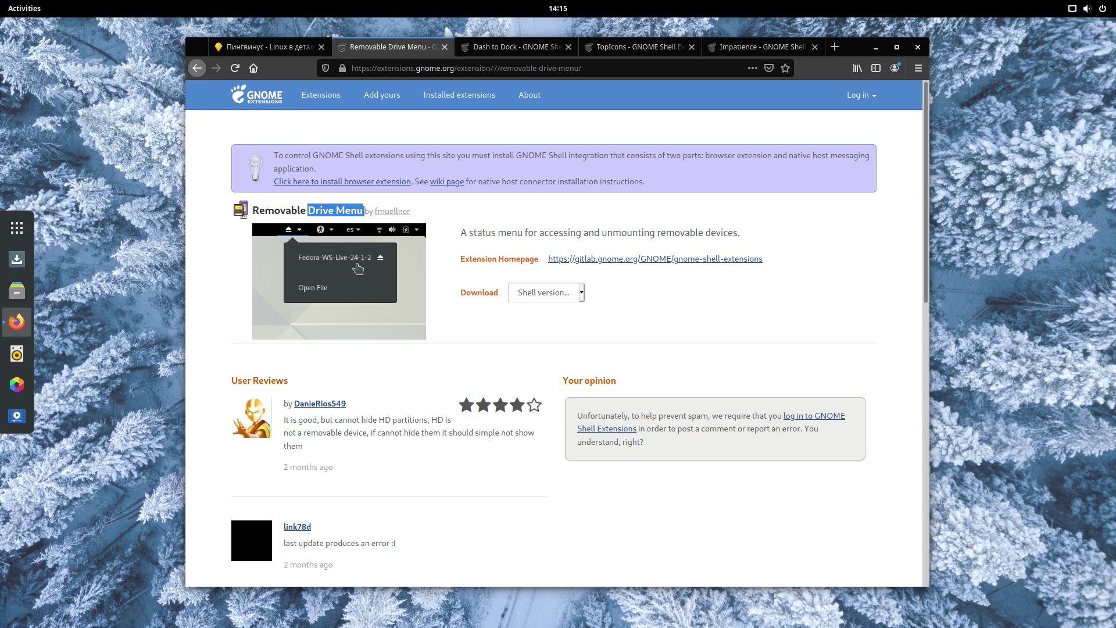
left_click(354, 262)
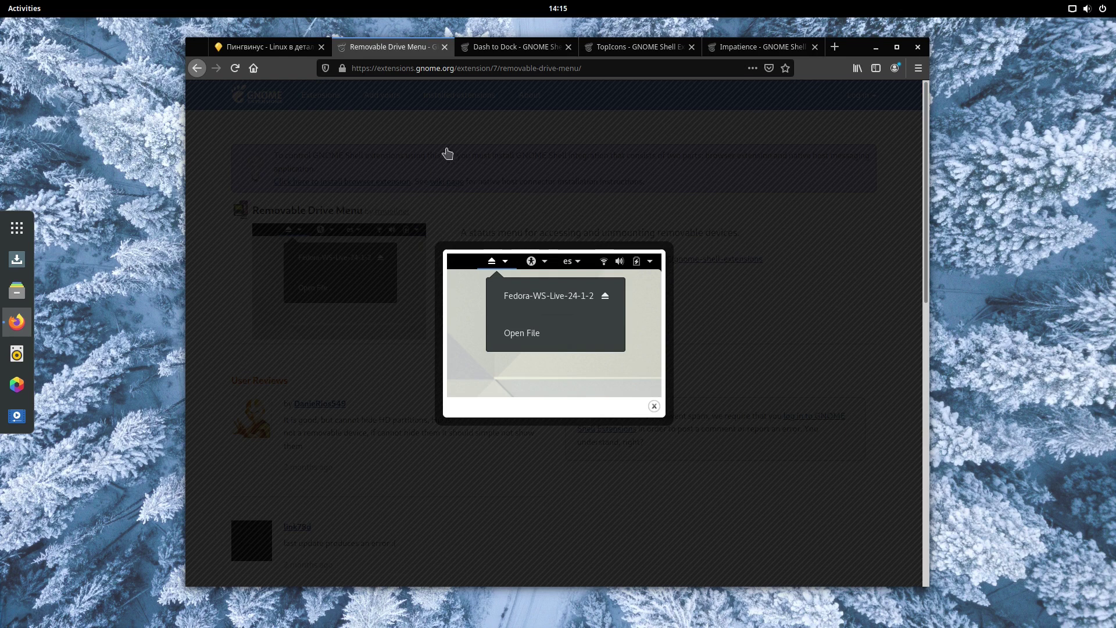
left_click(541, 49)
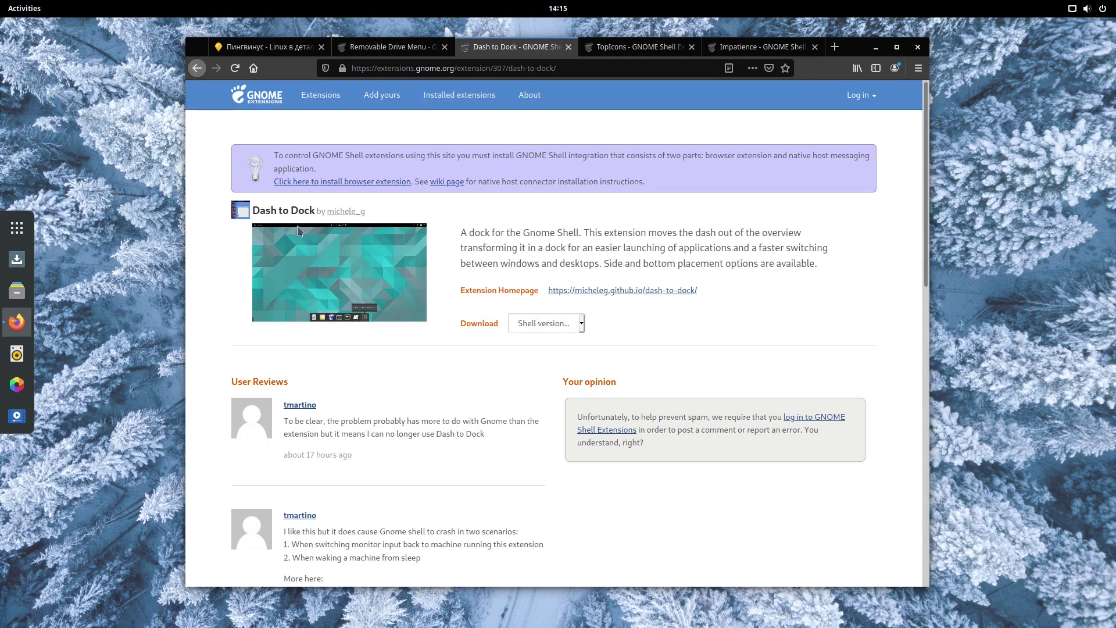
left_click(298, 232)
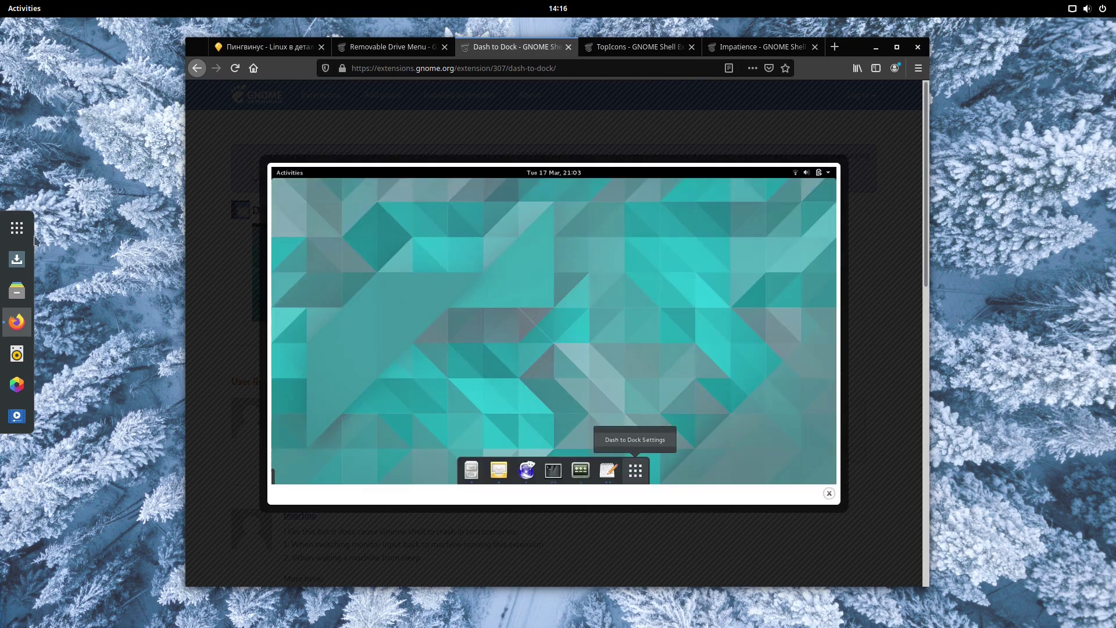
Bring up the full application grid from the dock's Show Applications button.
left_click(17, 227)
left_click(16, 227)
left_click(26, 226)
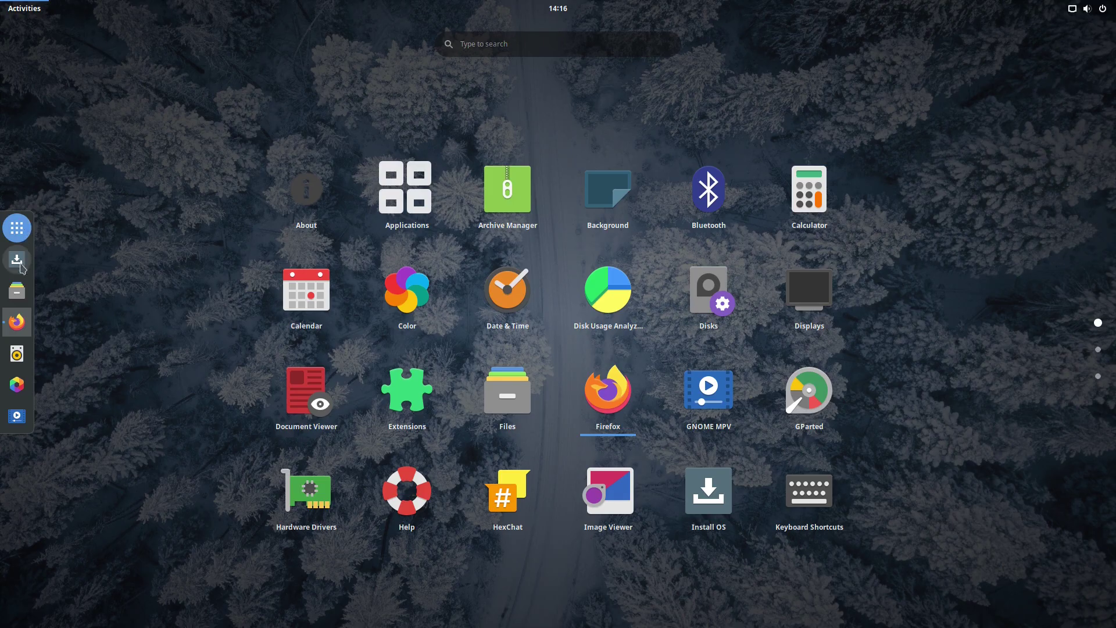
Inspect the Files and Firefox dock launcher menus, then close the application grid.
right_click(26, 303)
right_click(26, 323)
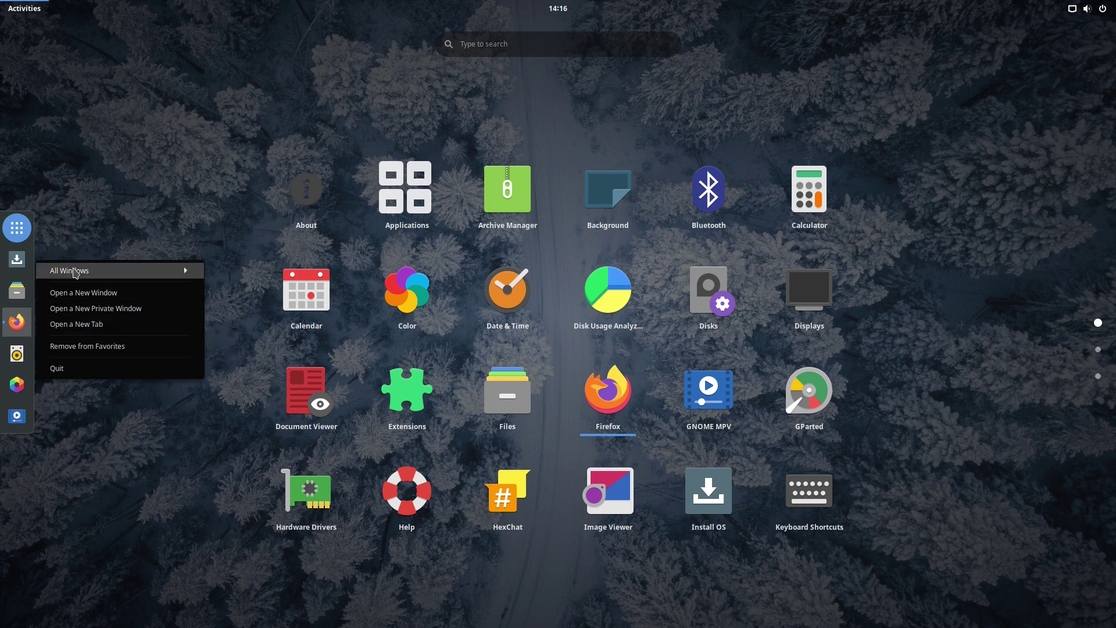
left_click(73, 271)
left_click(16, 233)
left_click(16, 232)
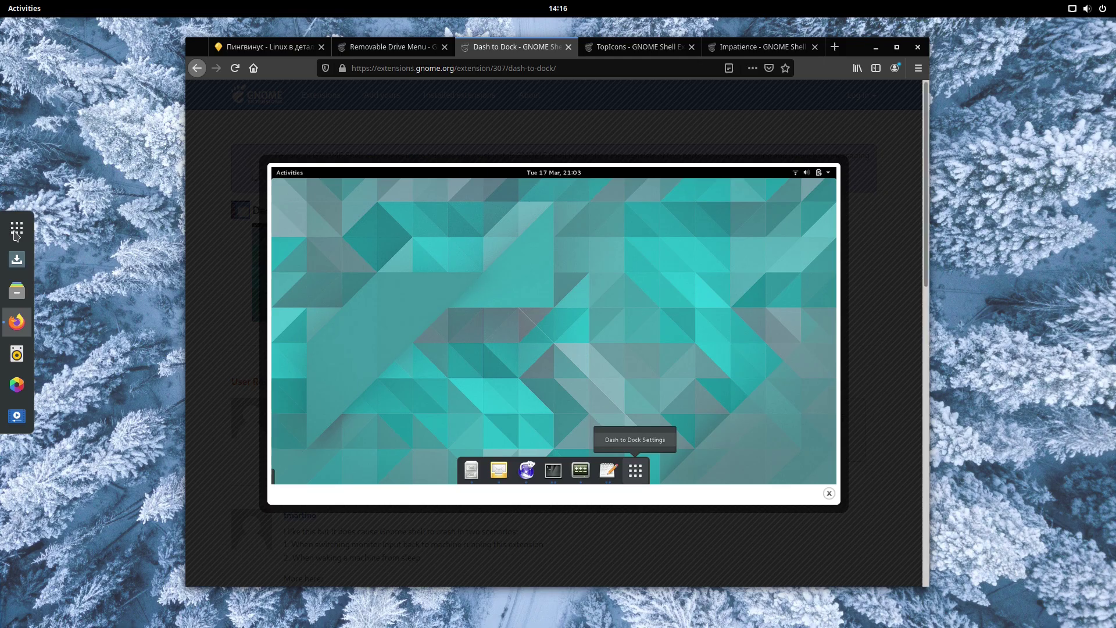
right_click(26, 323)
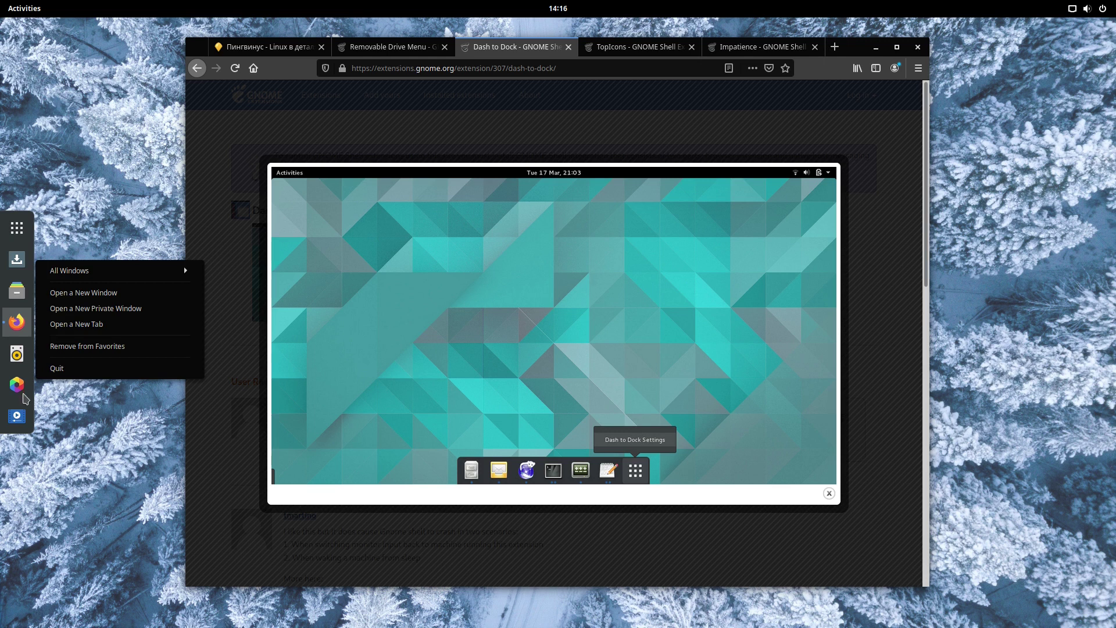
left_click(23, 399)
Close the Dash to Dock preview, view the TopIcons screenshot, and read the Impatience extension page.
left_click(459, 142)
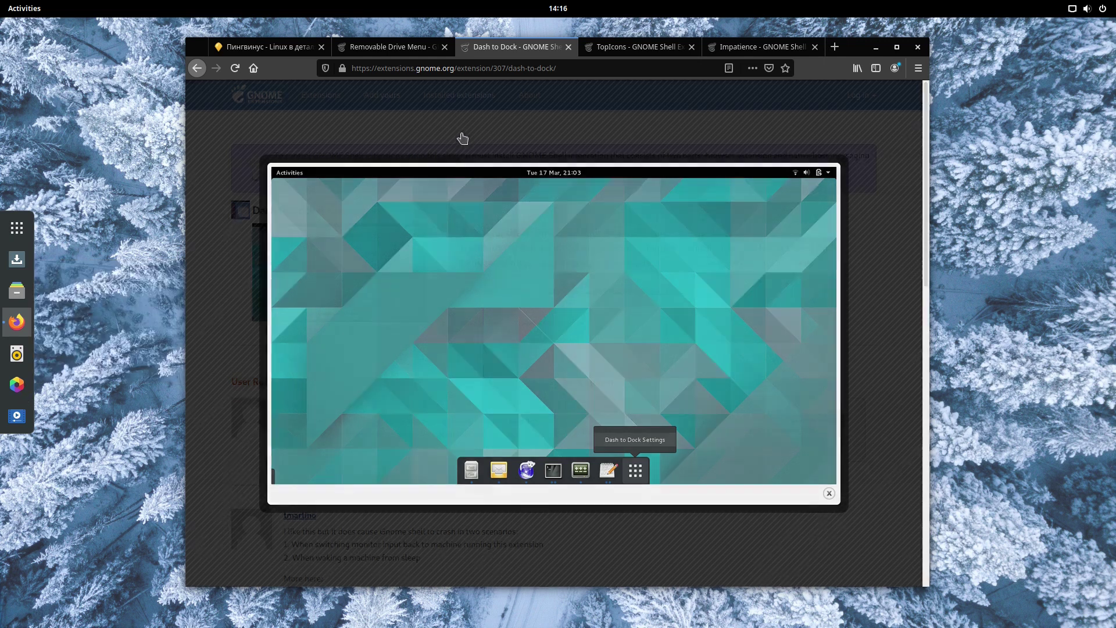
left_click(618, 52)
left_click(341, 262)
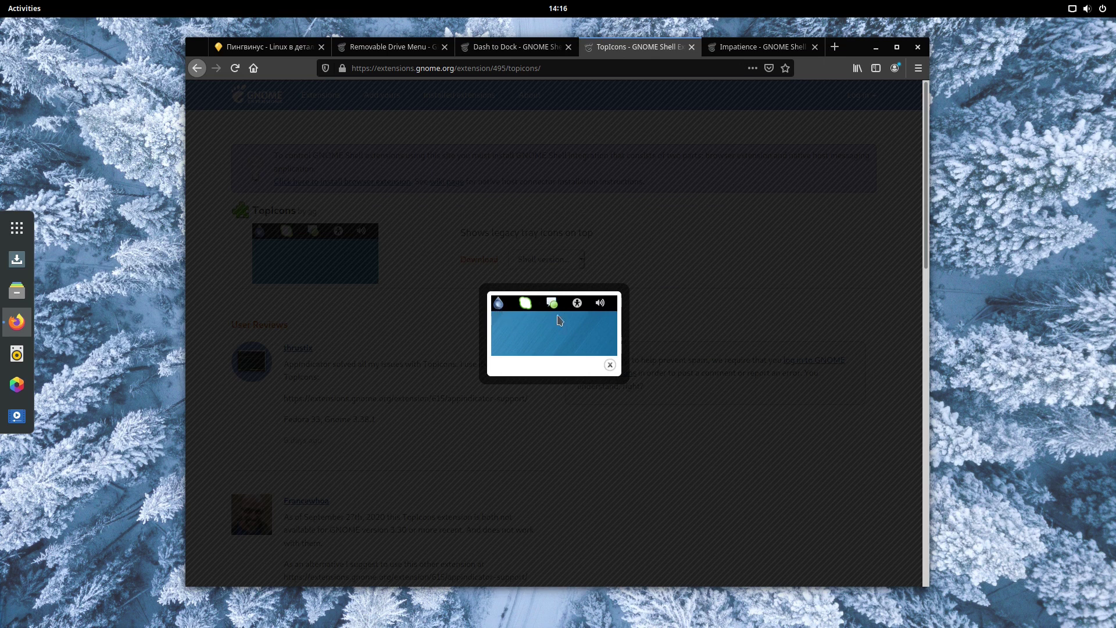
left_click(610, 365)
left_click(745, 52)
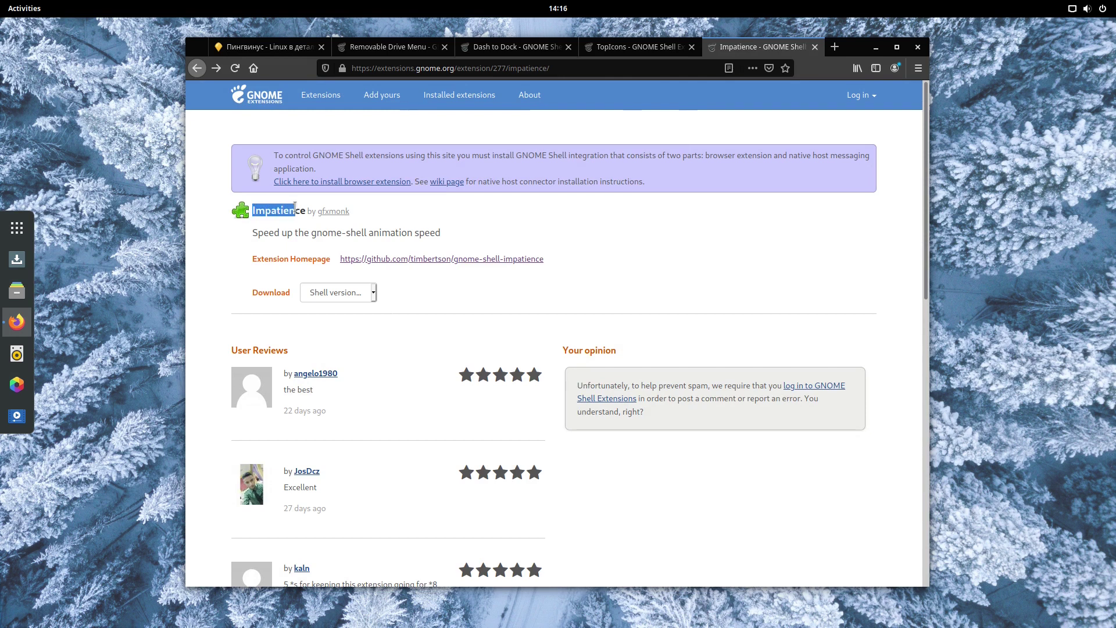
left_click_drag(253, 235, 295, 233)
Toggle the application grid open and closed and scroll through its pages.
left_click(23, 229)
left_click(24, 230)
left_click(26, 230)
left_click(26, 232)
left_click(27, 232)
left_click(27, 231)
left_click(26, 231)
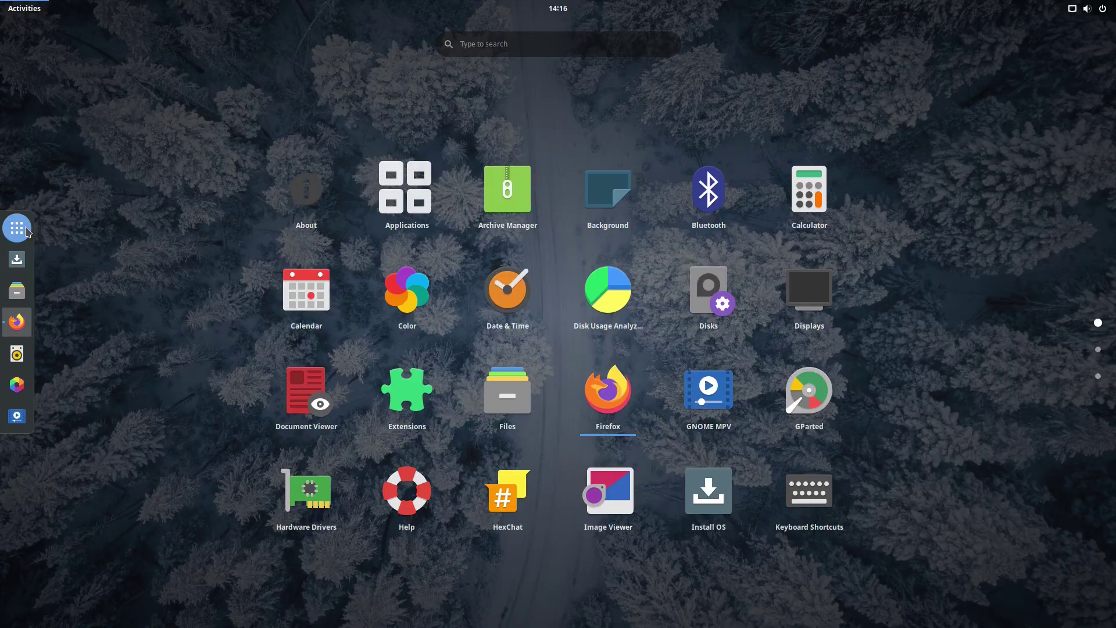
scroll(1097, 349, "down", 2)
scroll(1096, 349, "up", 1)
scroll(1095, 347, "down", 1)
scroll(1095, 348, "up", 2)
scroll(1096, 349, "down", 1)
scroll(1096, 349, "up", 1)
Search 'app' to launch Extensions, centre its window and scroll the installed extensions list.
left_click(575, 43)
type("app")
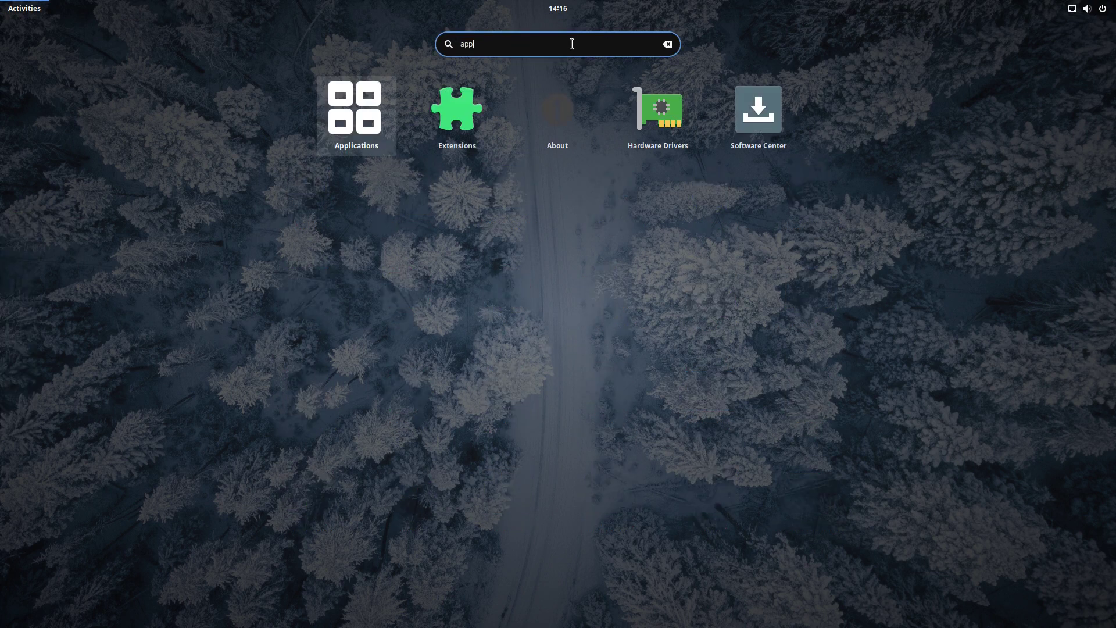
left_click(441, 123)
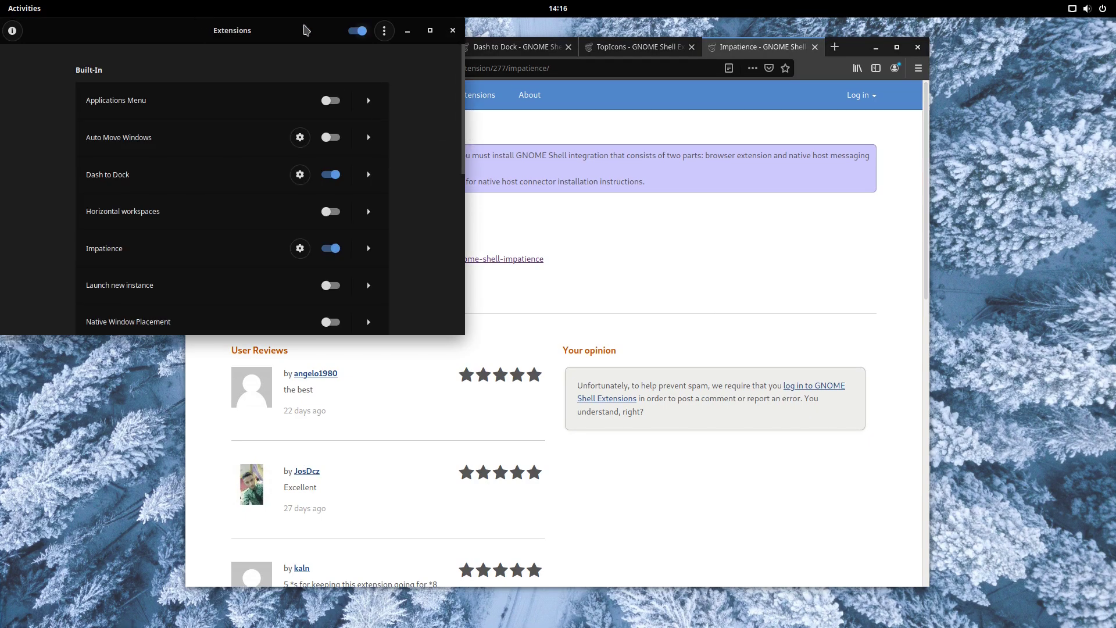
left_click_drag(307, 30, 634, 159)
scroll(575, 323, "down", 10)
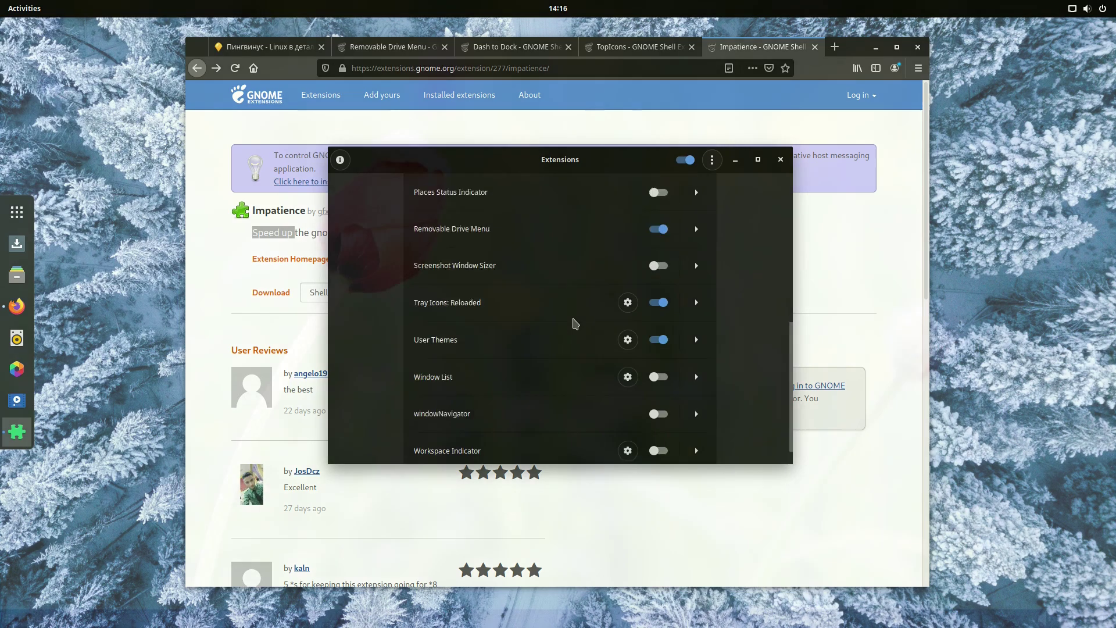
Launch MATE Terminal via a 'ter' search, check its About dialog, and zoom the terminal text.
type("ter")
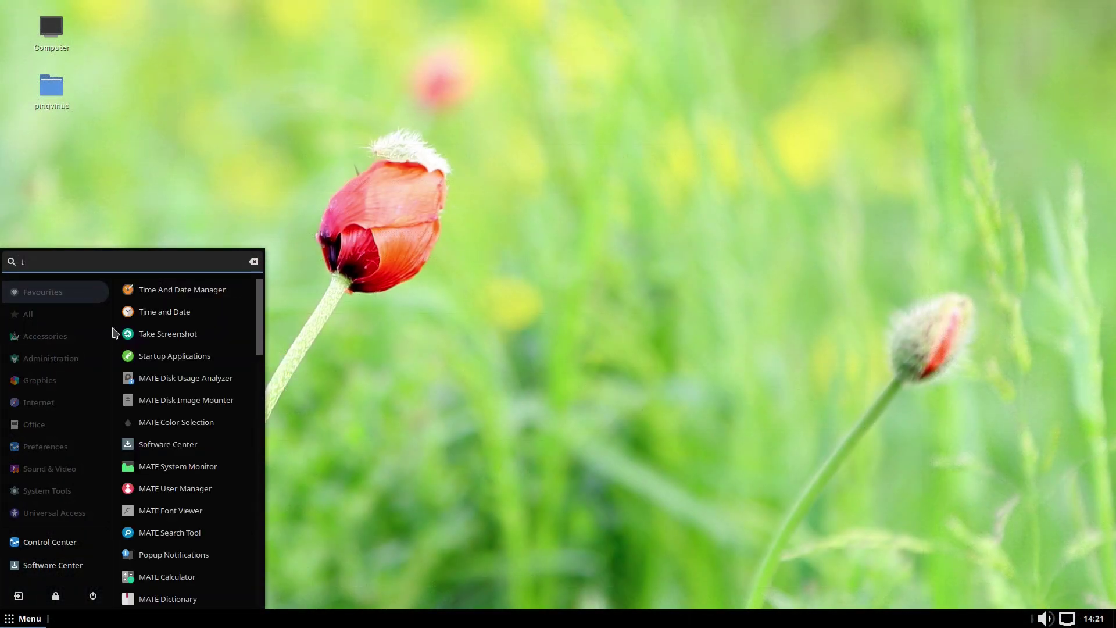
left_click(172, 314)
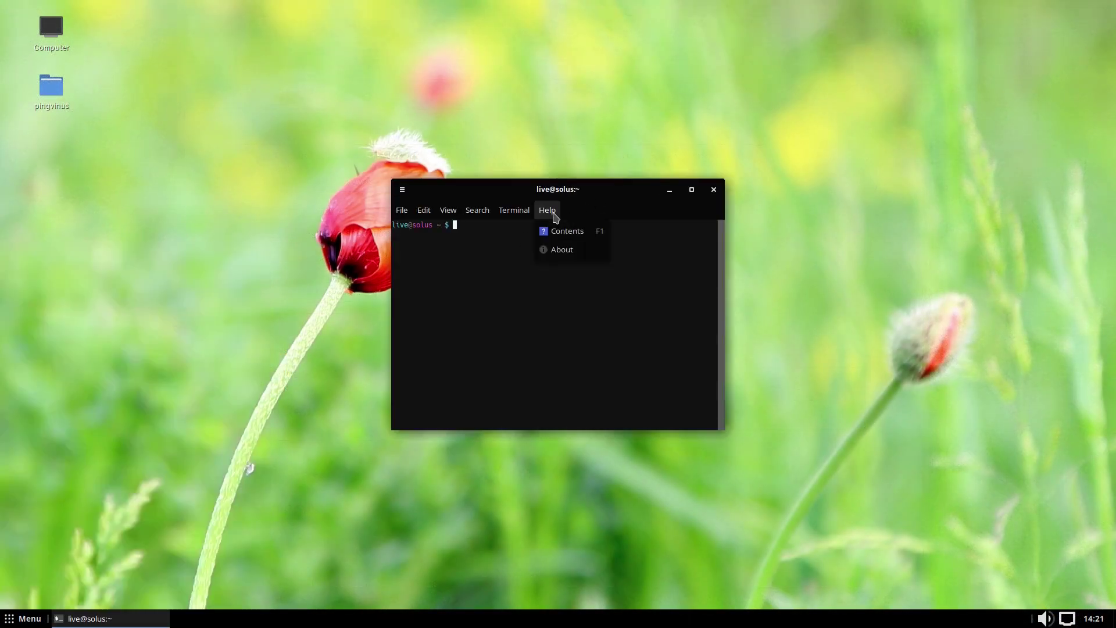
left_click(559, 250)
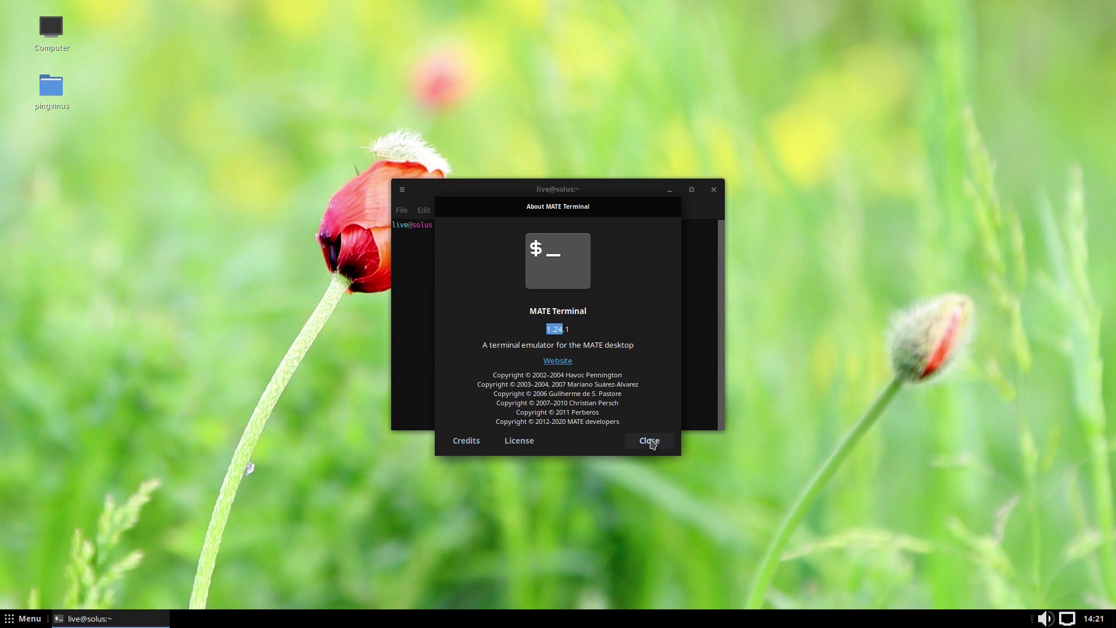
left_click(652, 443)
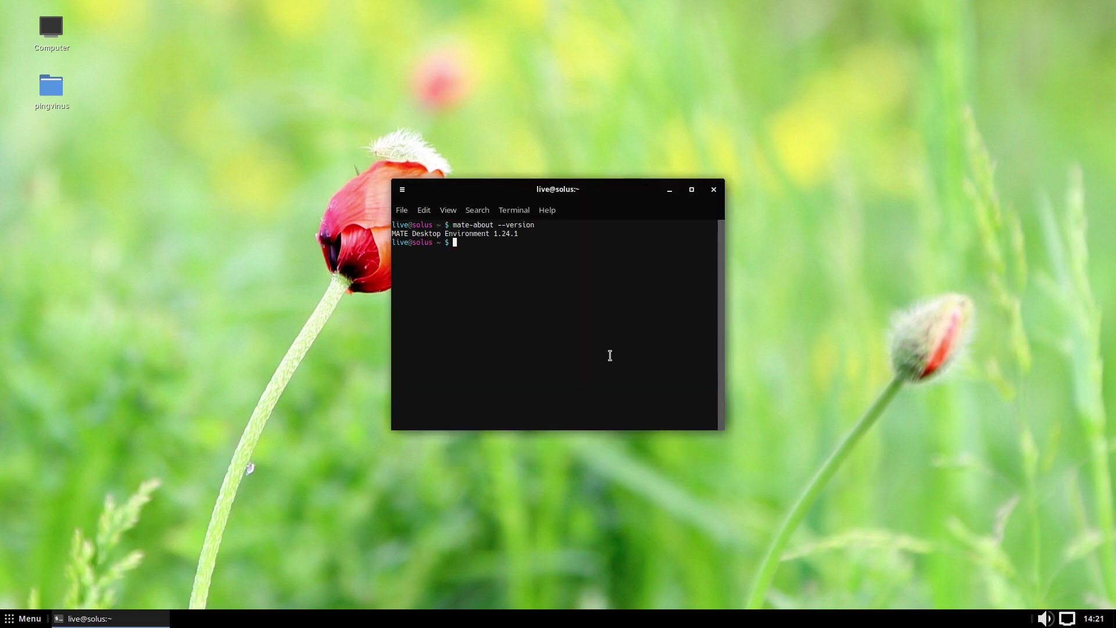
key("ctrl+plus")
key("ctrl+plus")
key("ctrl+plus")
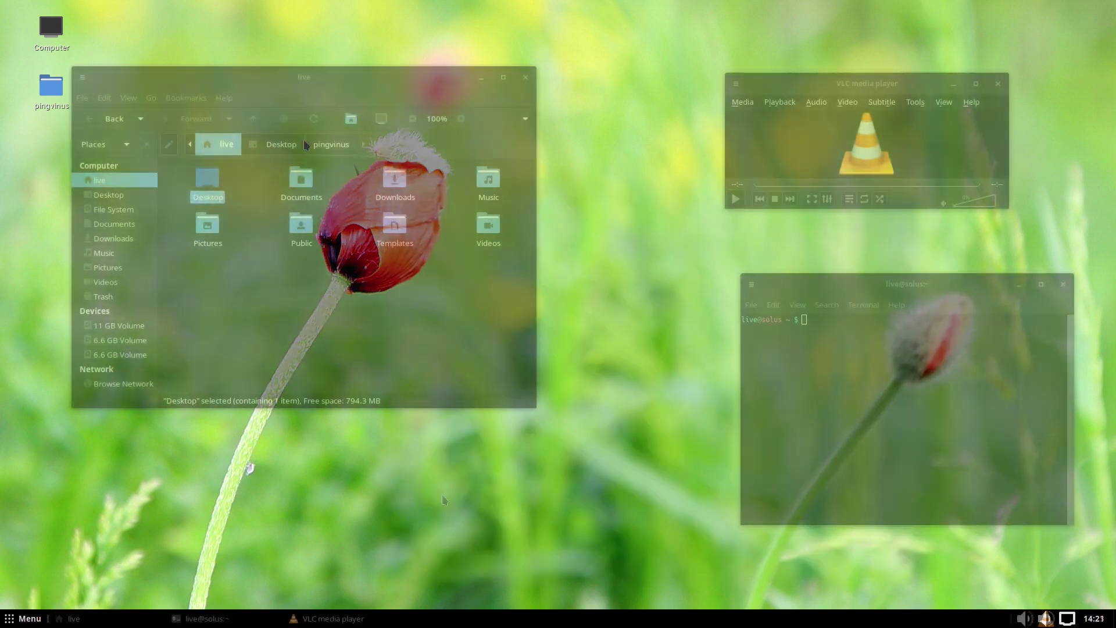
key("alt+Tab")
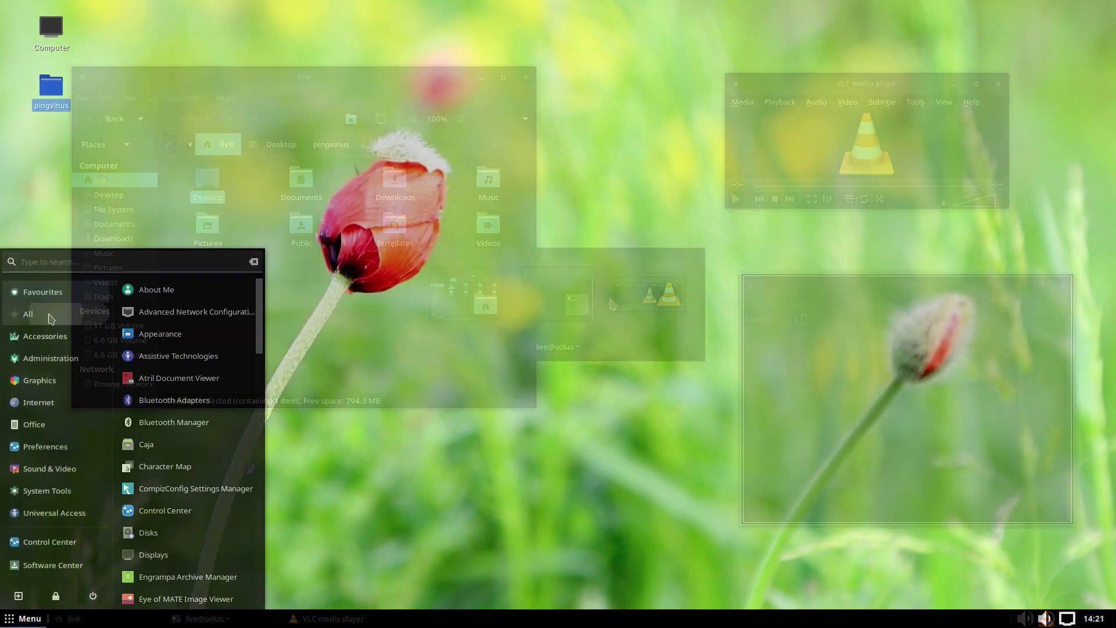
Browse the MATE menu categories from Accessories to System Tools, then launch Control Center.
left_click(55, 340)
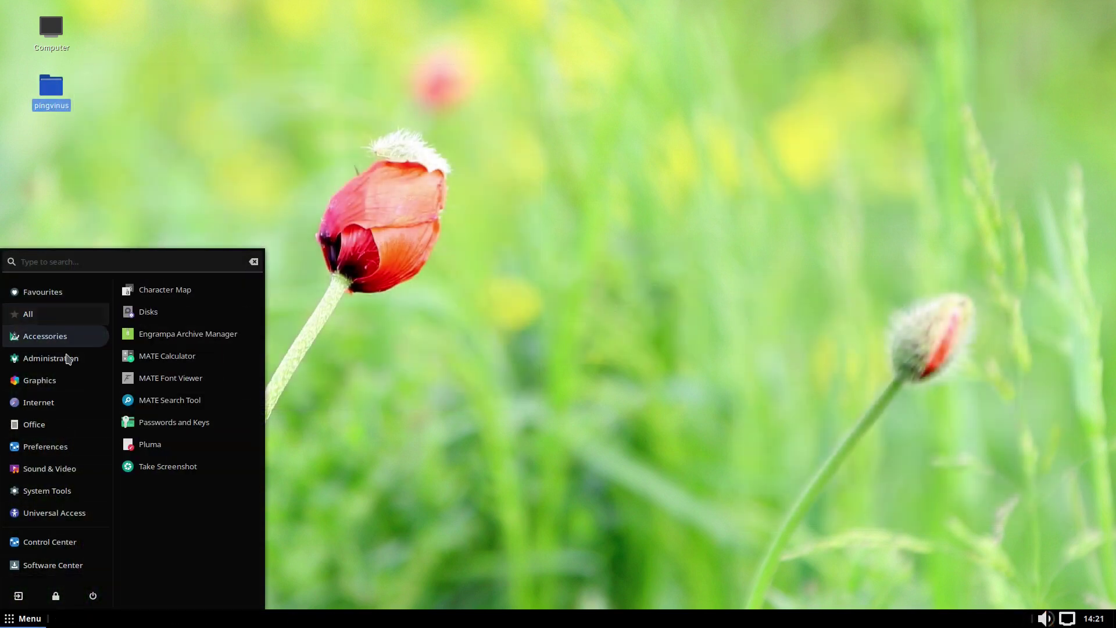
left_click(62, 357)
left_click(62, 382)
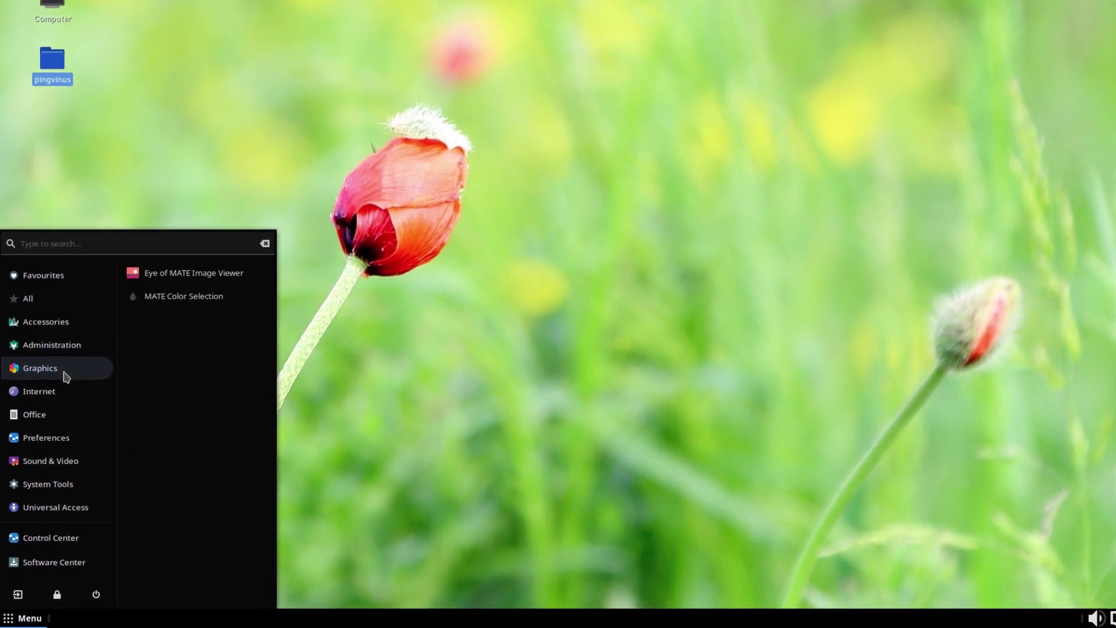
left_click(64, 391)
left_click(64, 413)
left_click(64, 437)
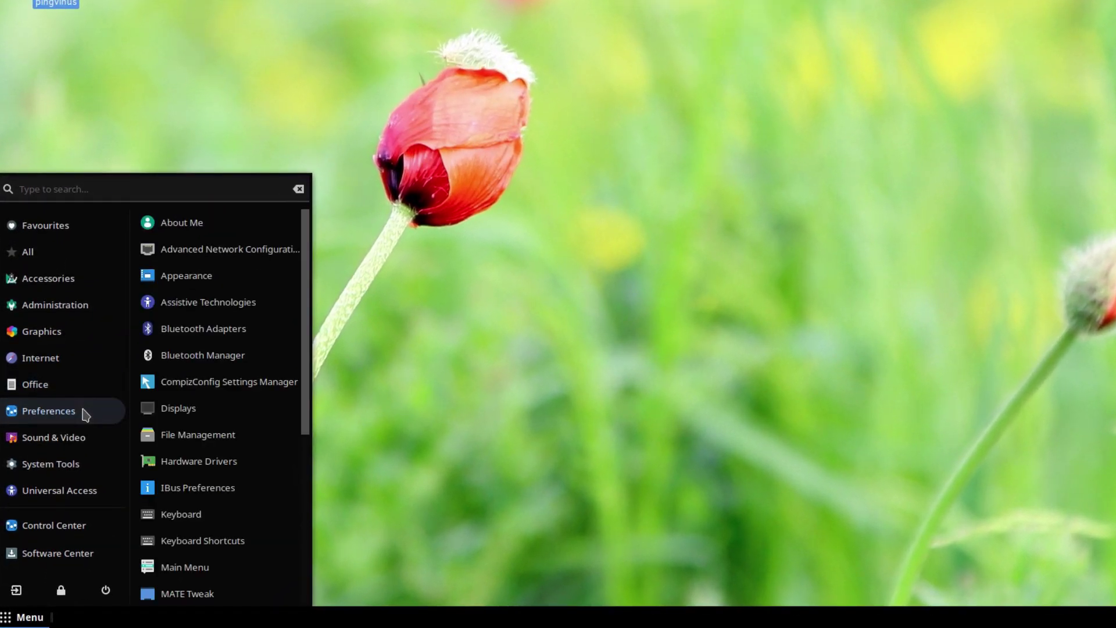
left_click_drag(304, 433, 311, 599)
left_click(73, 442)
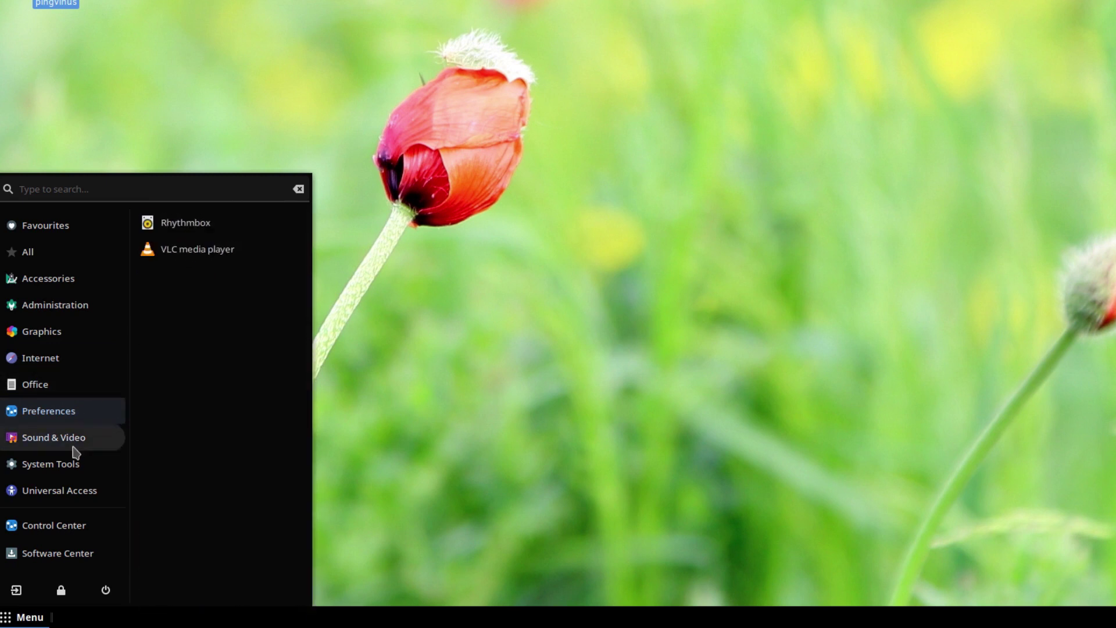
left_click(74, 468)
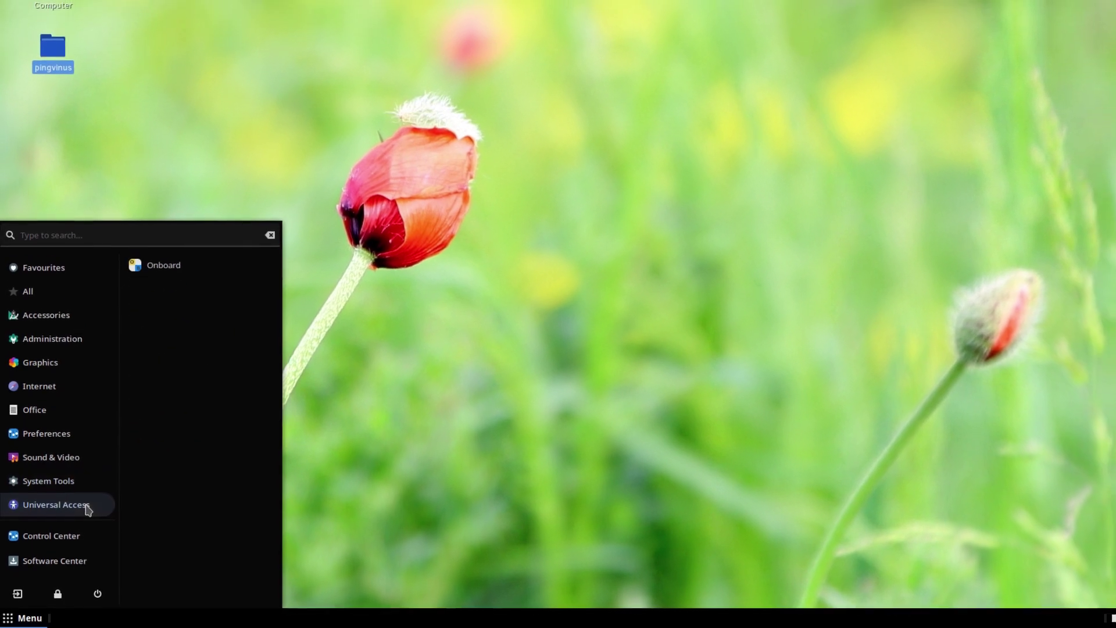
left_click(72, 530)
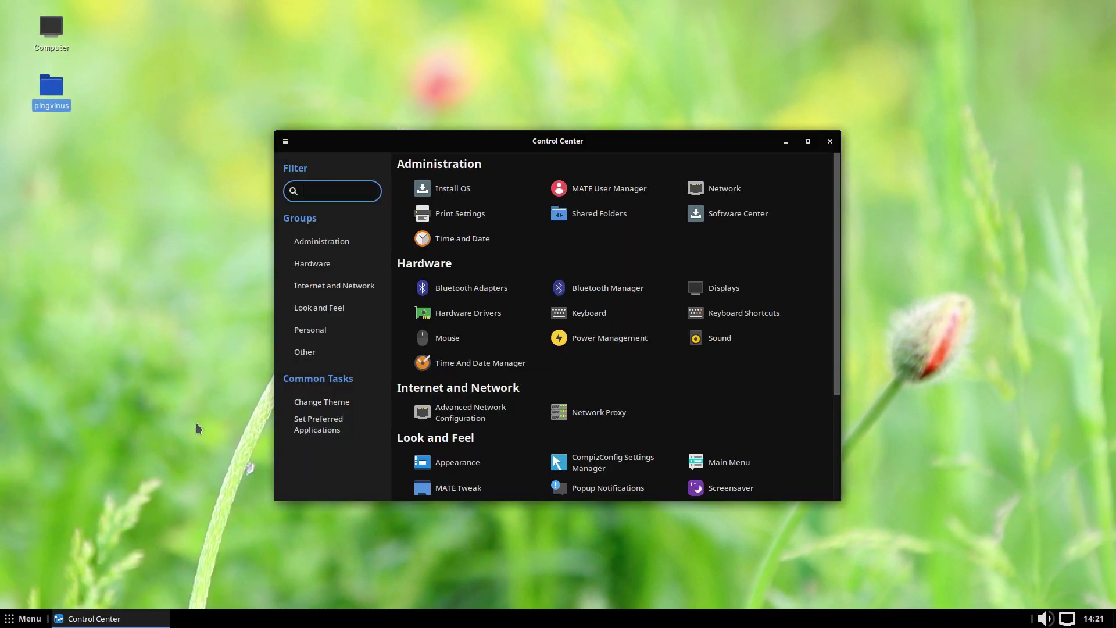
Launch MATE Tweak and the Main Menu editor, then close MATE Tweak.
scroll(738, 213, "down", 5)
left_click(453, 331)
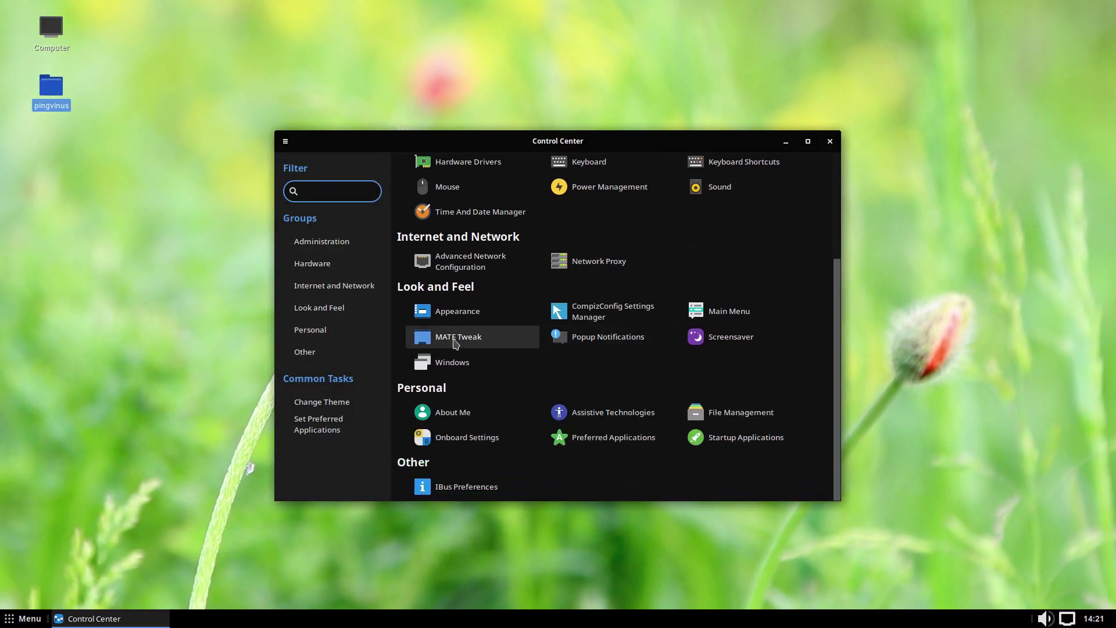
left_click(727, 310)
left_click_drag(684, 164, 892, 77)
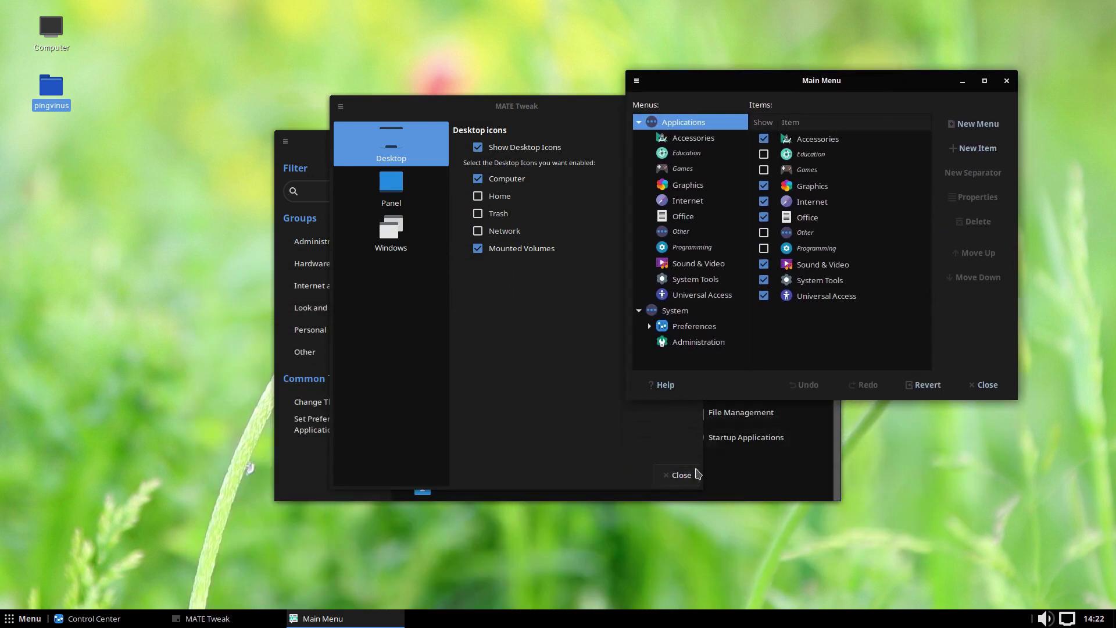
left_click(680, 475)
Browse the menu editor's Education, Games, Graphics, Office, Sound & Video, System and Administration entries.
left_click(721, 152)
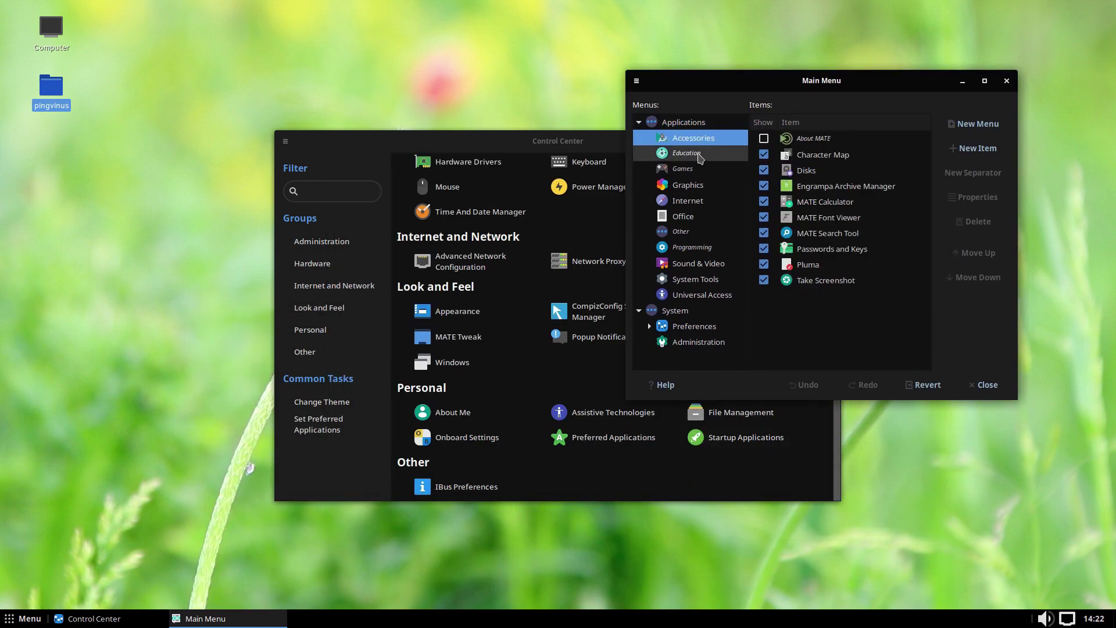
left_click(695, 169)
left_click(696, 185)
left_click(696, 217)
left_click(695, 231)
left_click(696, 263)
left_click(696, 295)
left_click(696, 310)
left_click(698, 341)
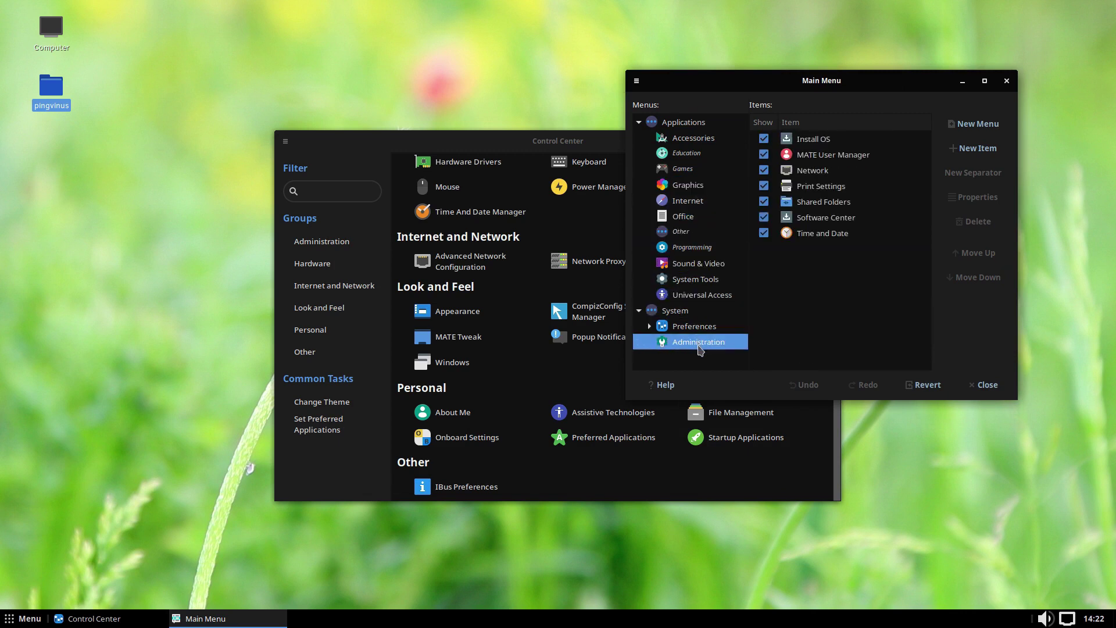
left_click(690, 122)
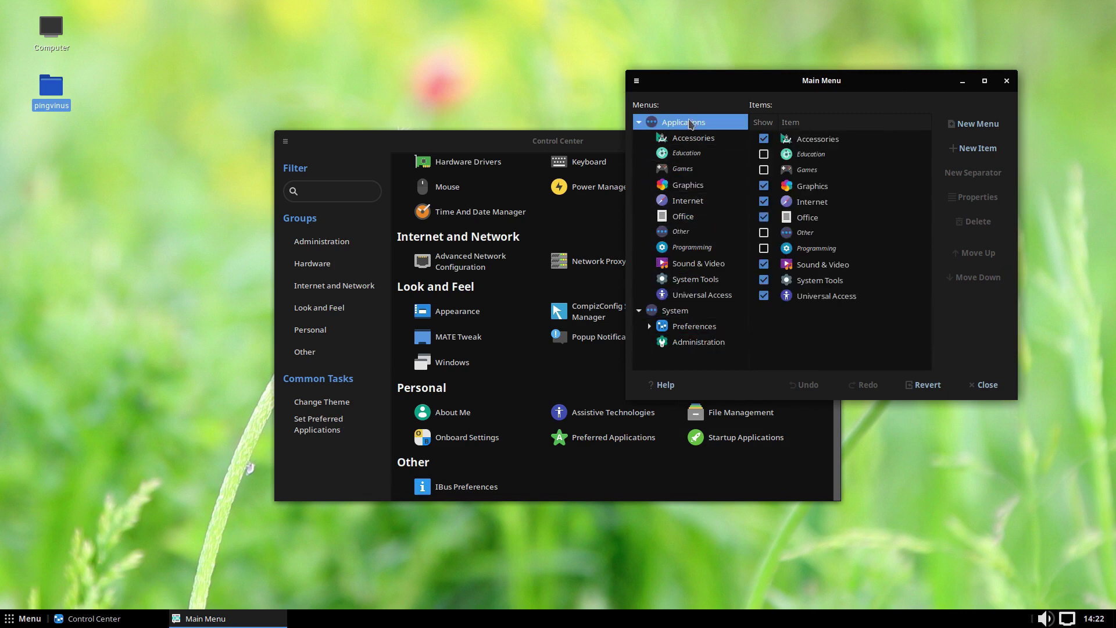
Cancel a new menu and close the Main Menu editor.
left_click(968, 126)
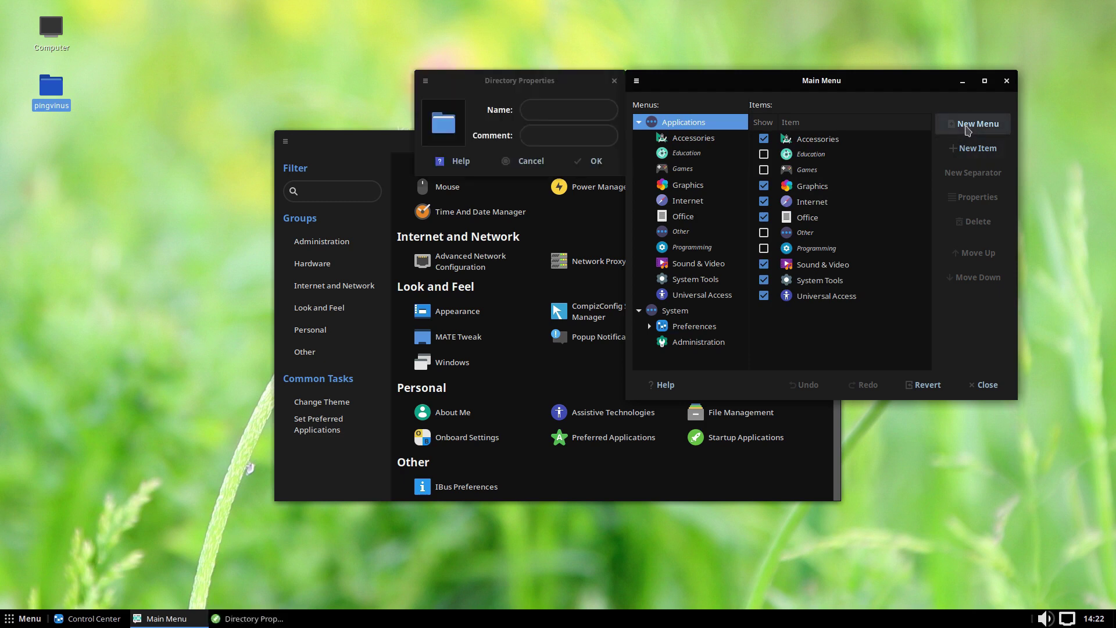
left_click(530, 162)
left_click(987, 386)
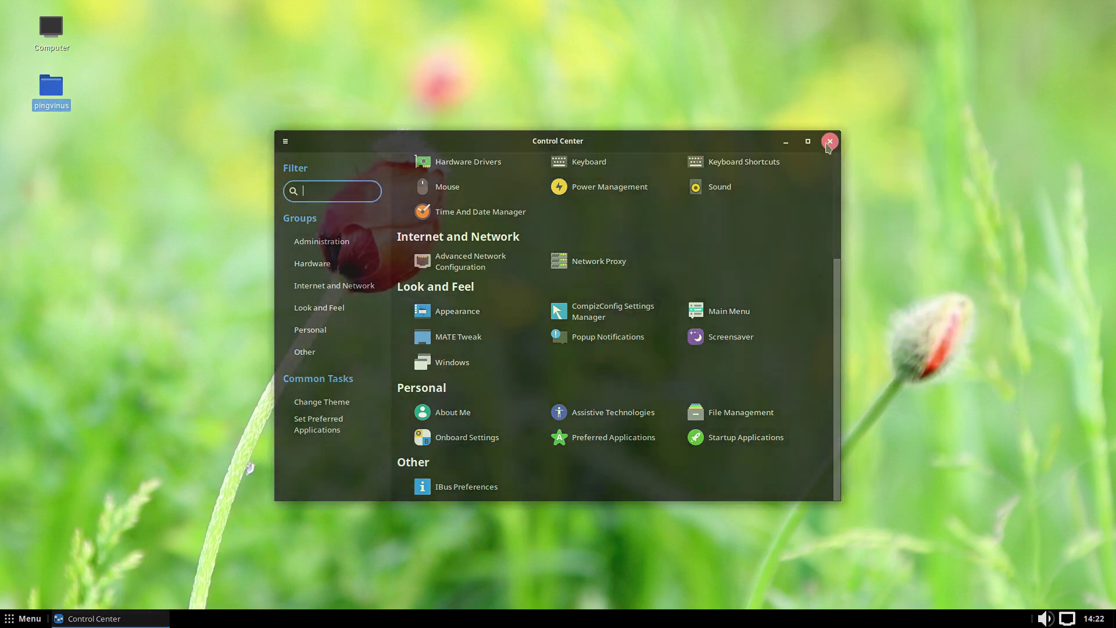
Close the Control Center and open Appearance Preferences on the Theme tab from the desktop.
left_click(827, 140)
right_click(418, 305)
left_click(466, 469)
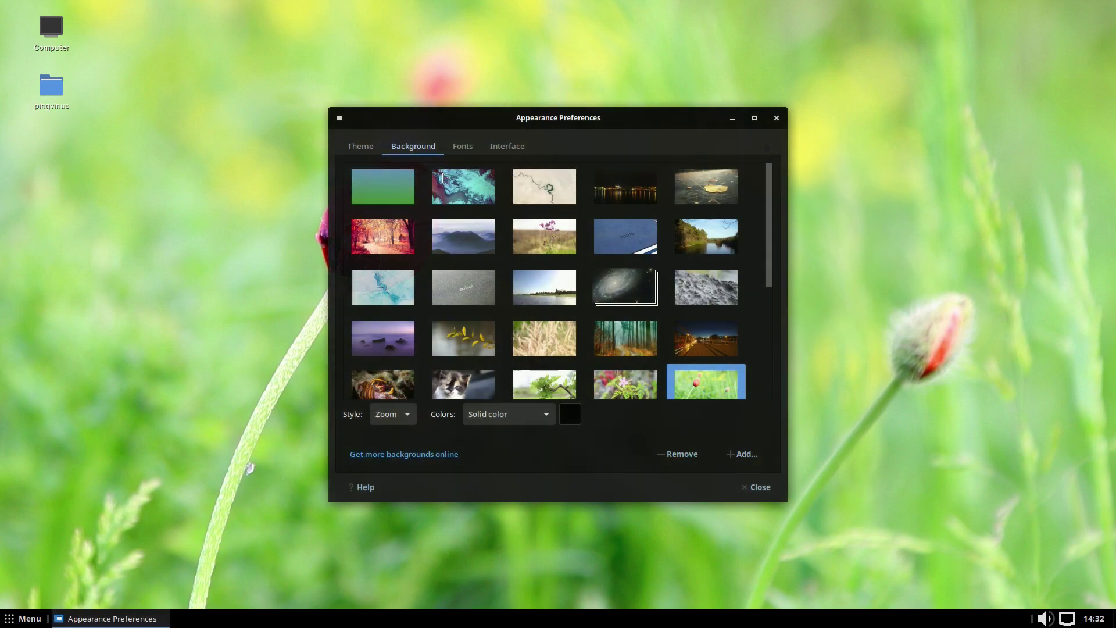
left_click(356, 149)
Try the BlackMATE, BlackMATE-border, BlueMenta, Blue-Submarine and High Contrast themes.
left_click(487, 235)
left_click(619, 235)
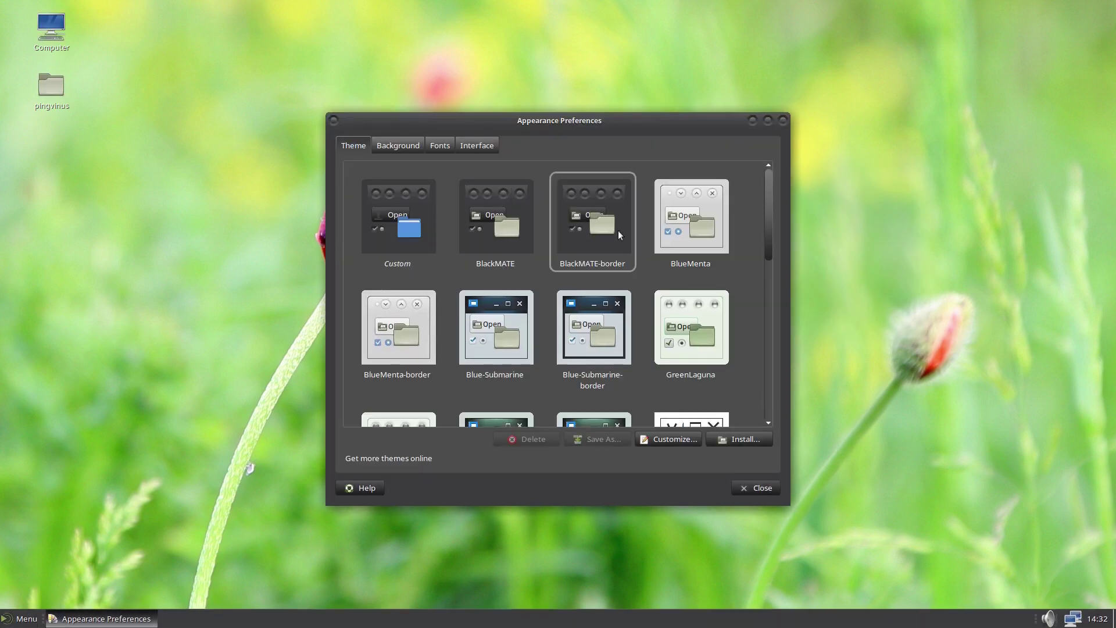
left_click(702, 226)
left_click(495, 334)
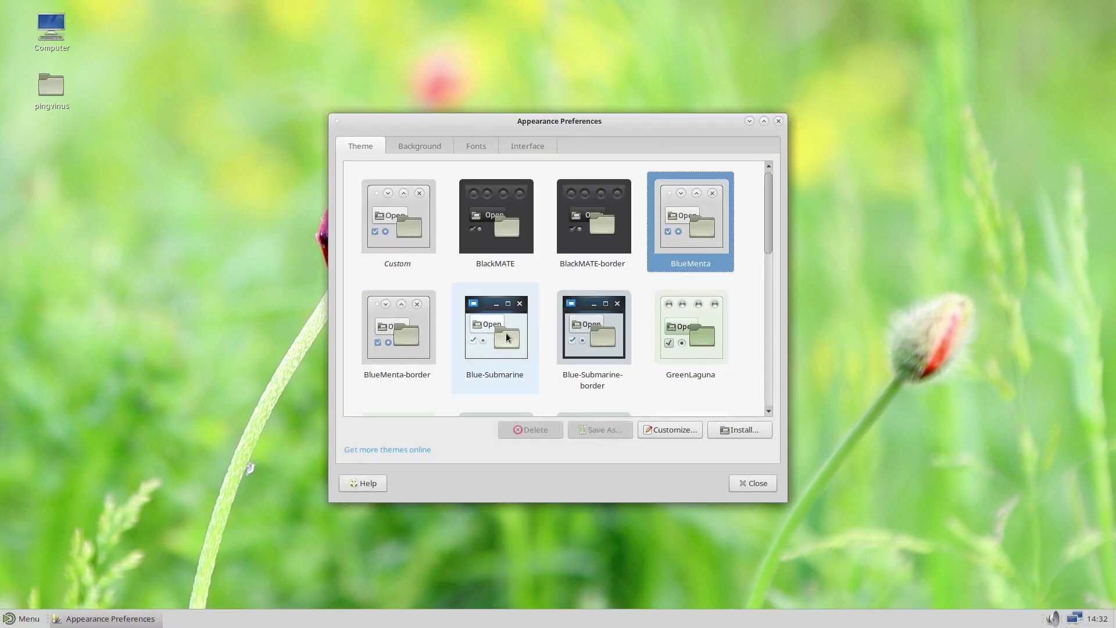
left_click_drag(773, 234, 776, 310)
left_click(692, 259)
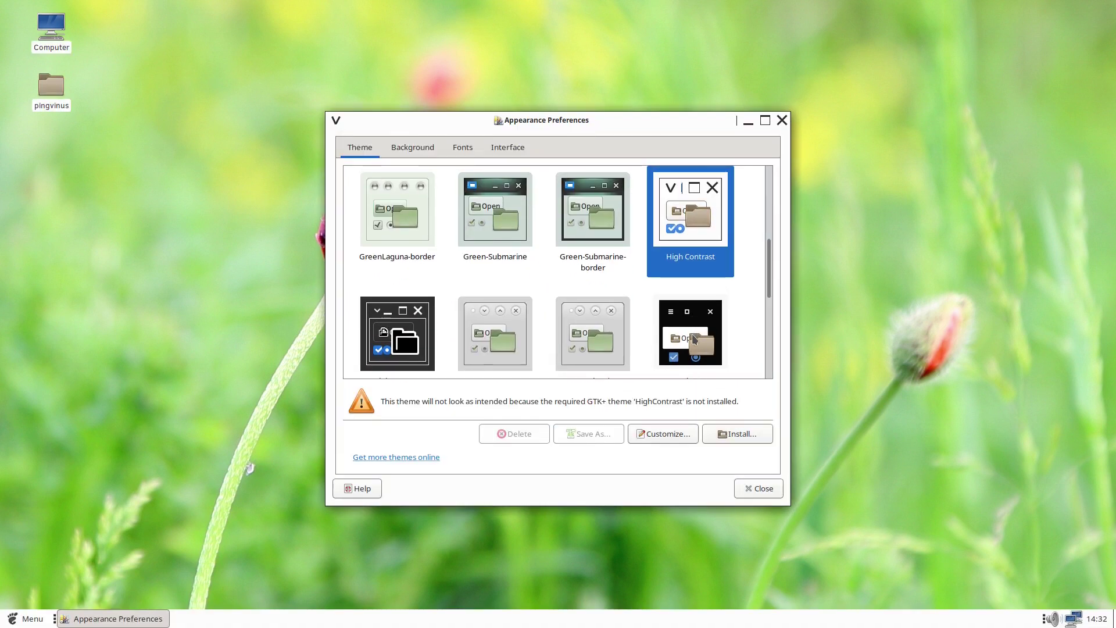
scroll(746, 239, "down", 5)
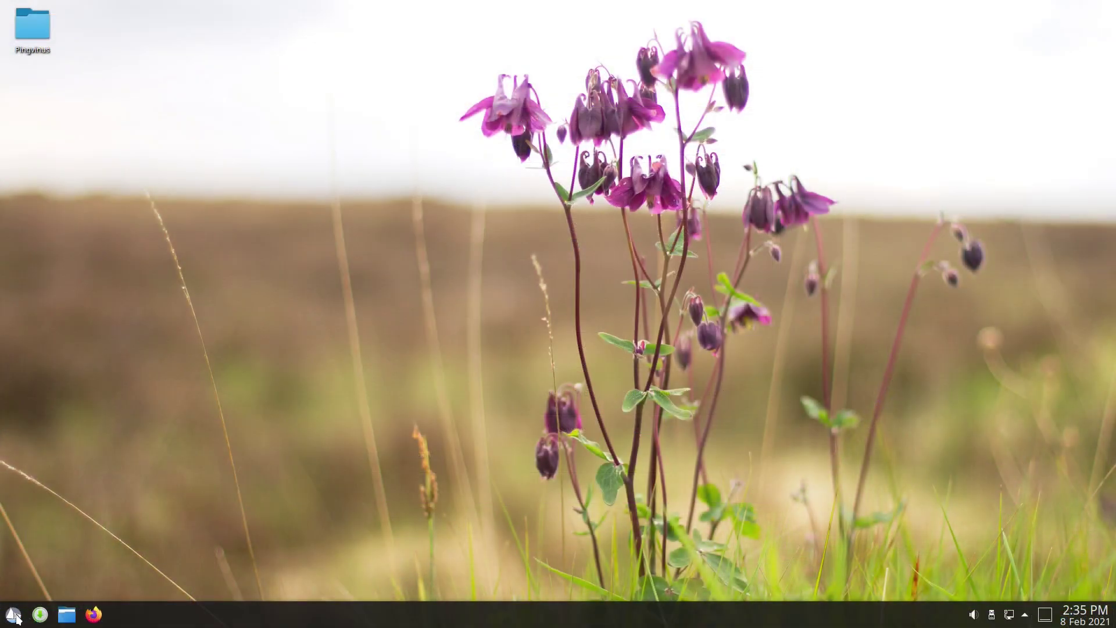
Open Plasma System Settings and view the Global Theme and Application Style pages.
left_click(14, 615)
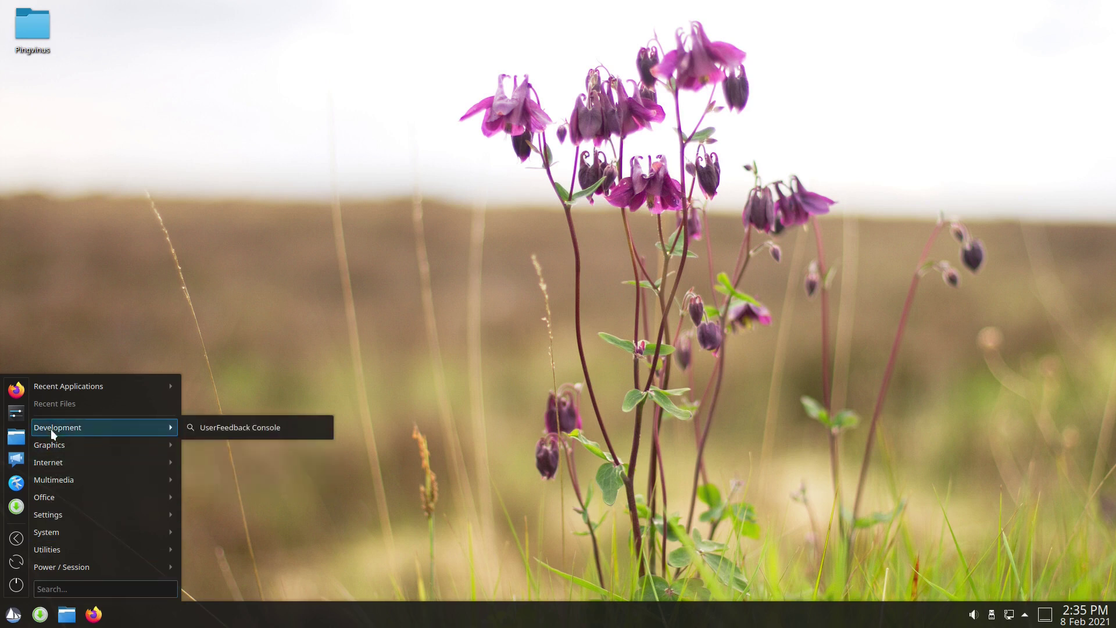
mouse_move(52, 494)
left_click(17, 412)
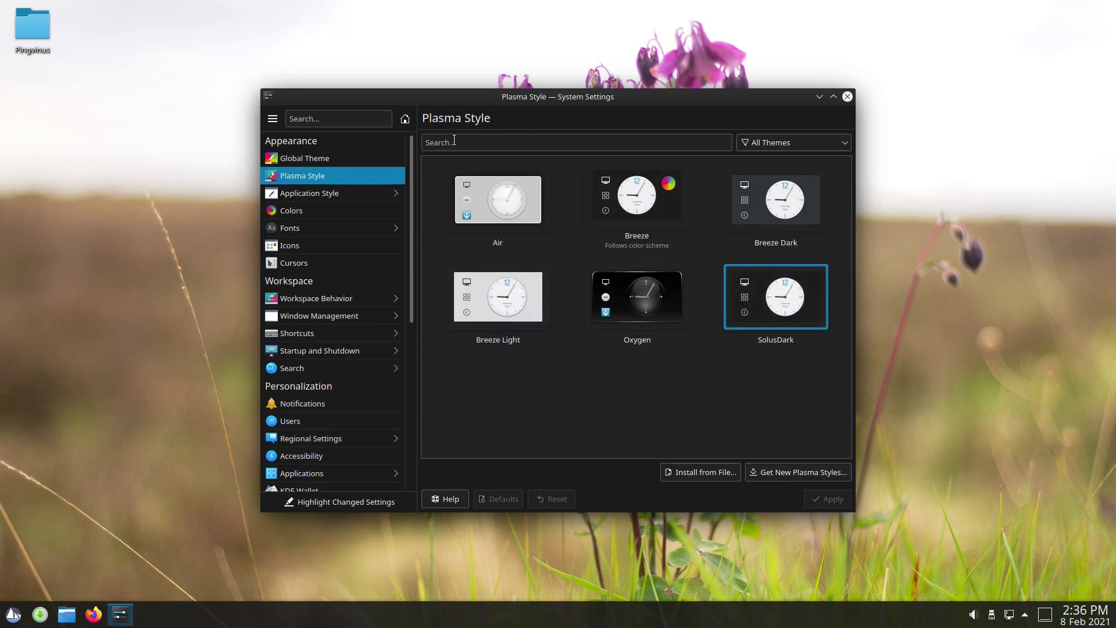
left_click(353, 161)
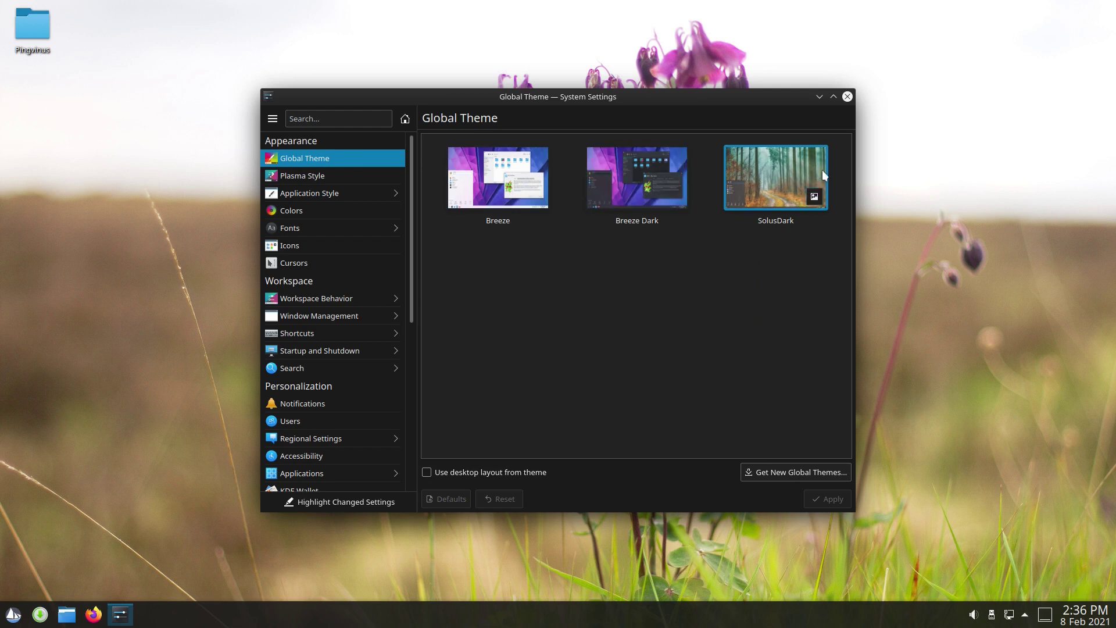
left_click(336, 192)
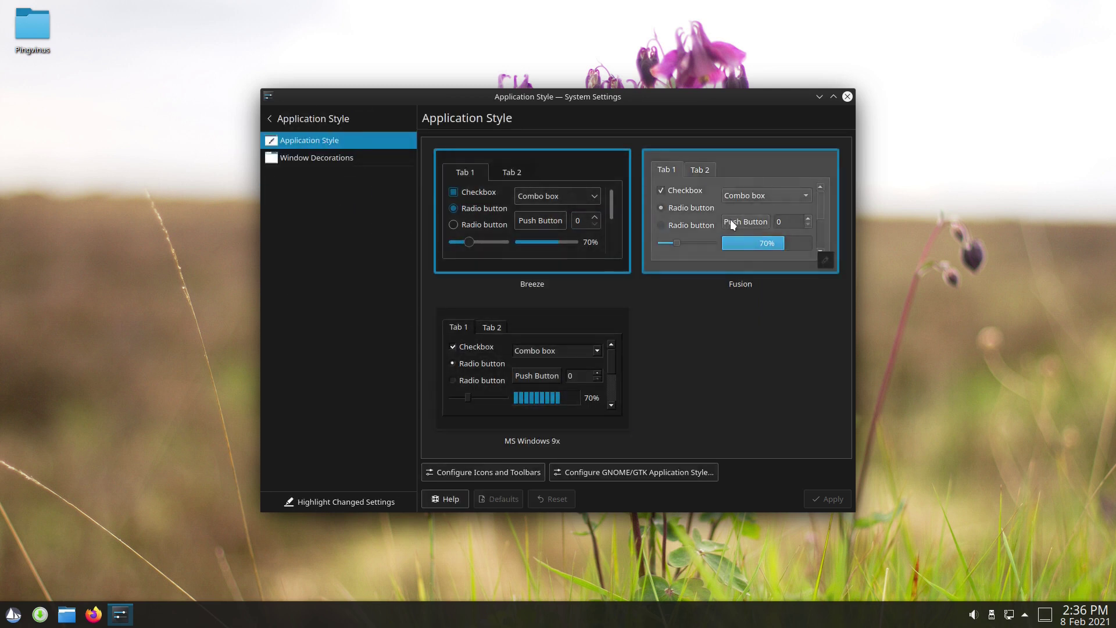
left_click(279, 118)
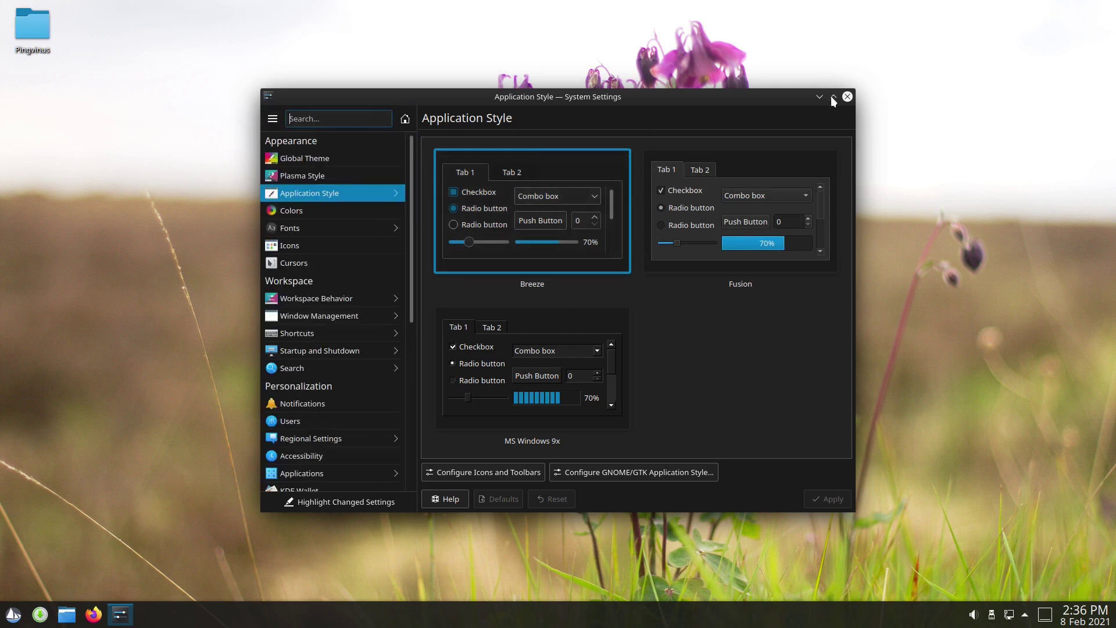
Open the desktop wallpaper settings from the desktop menu and maximise the window.
right_click(197, 431)
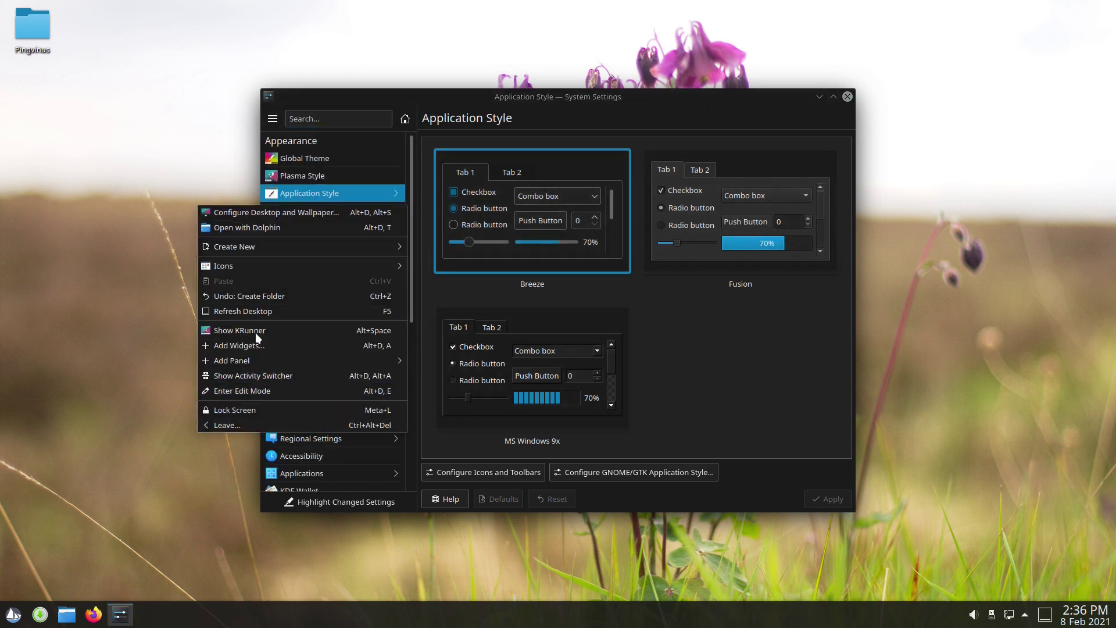
left_click(270, 212)
scroll(630, 331, "down", 2)
scroll(630, 331, "down", 4)
double_click(619, 143)
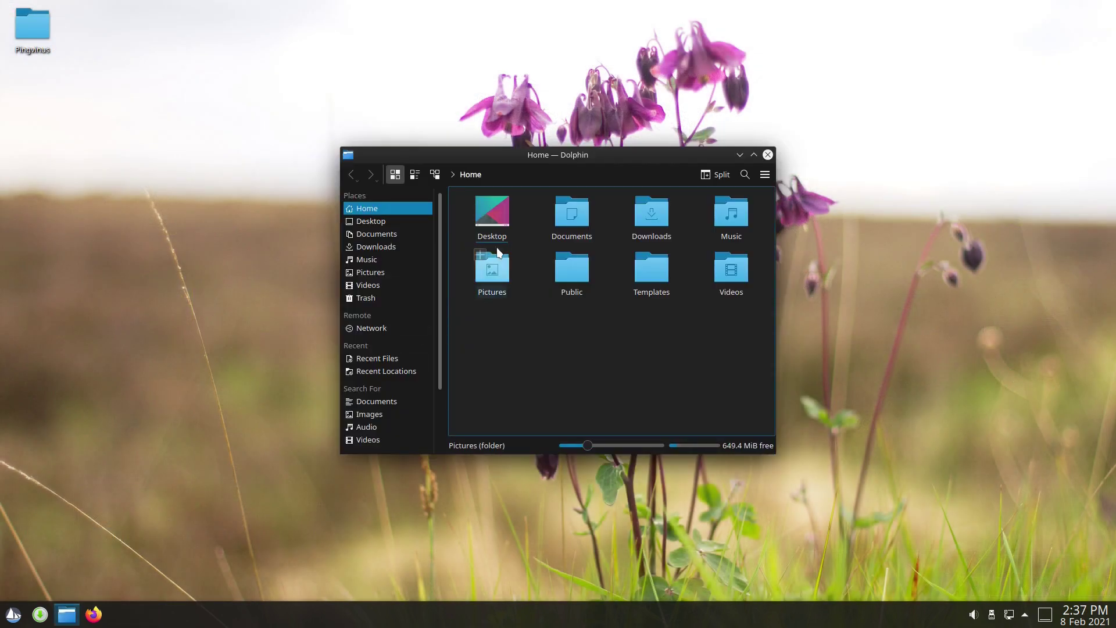
View the Desktop folder in Dolphin, minimise it, and restore it from the taskbar.
left_click(502, 223)
left_click(767, 154)
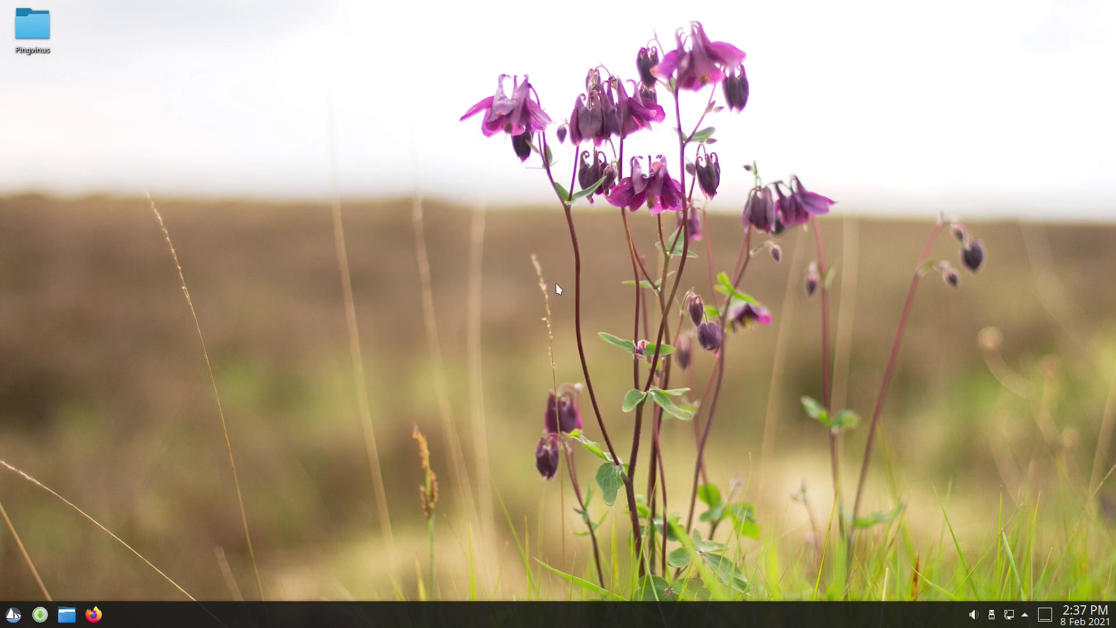
left_click(68, 616)
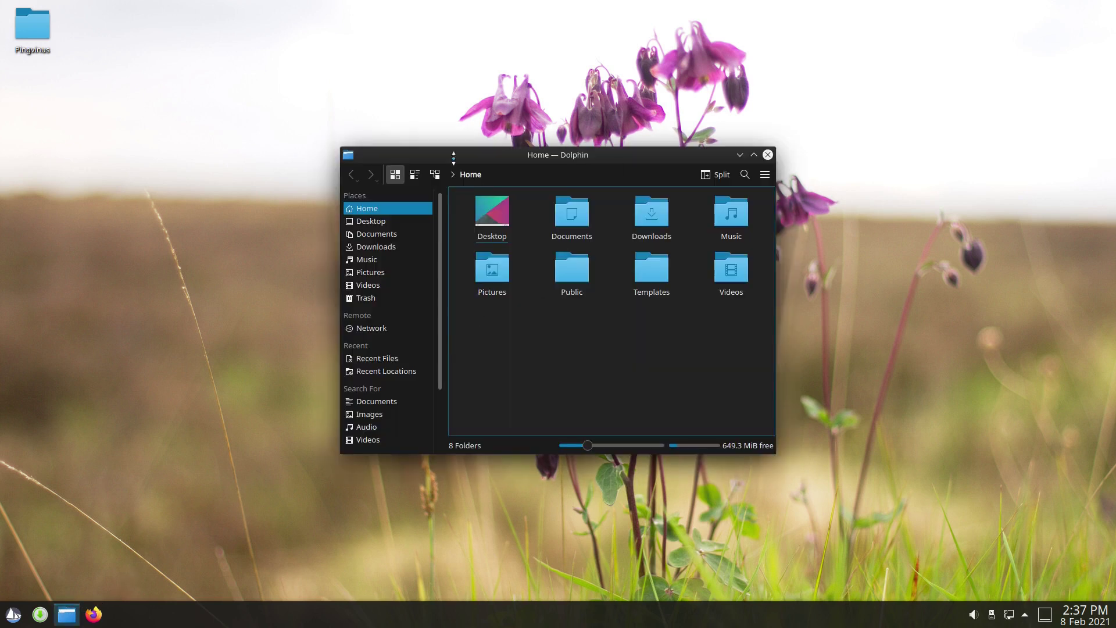
Check the About Dolphin dialog, which reports version 20.12.1, then close it.
left_click(766, 174)
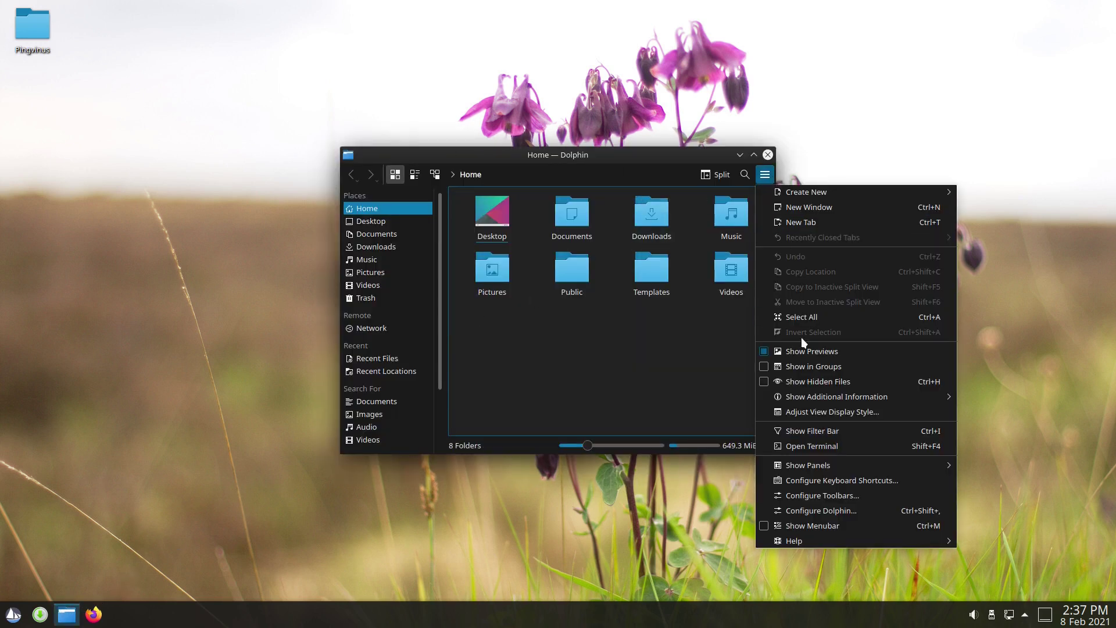
mouse_move(838, 537)
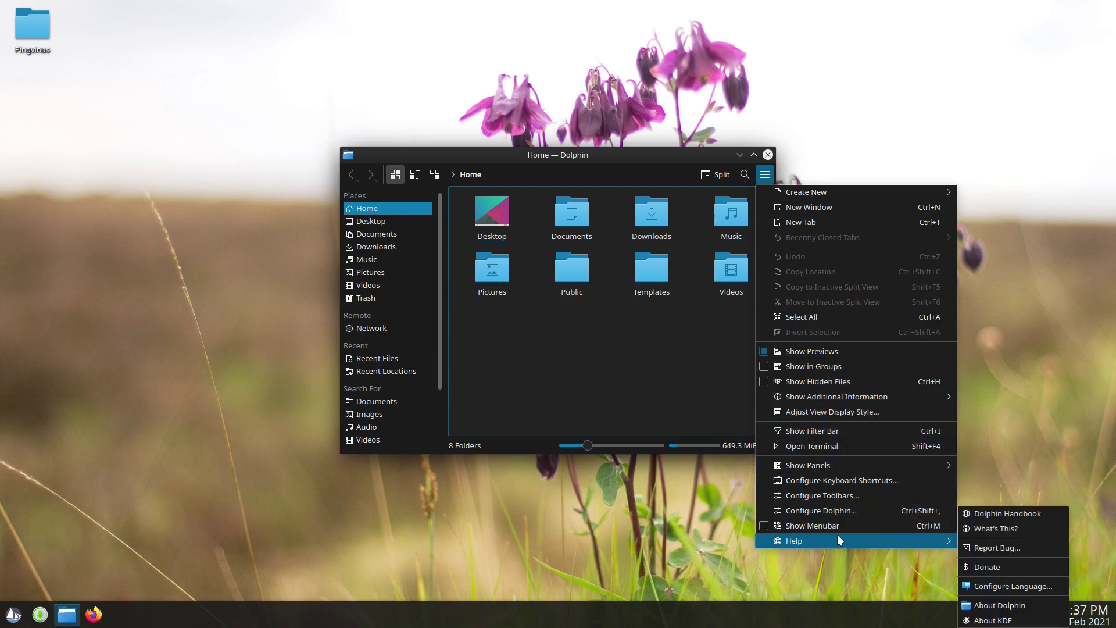
left_click(1003, 608)
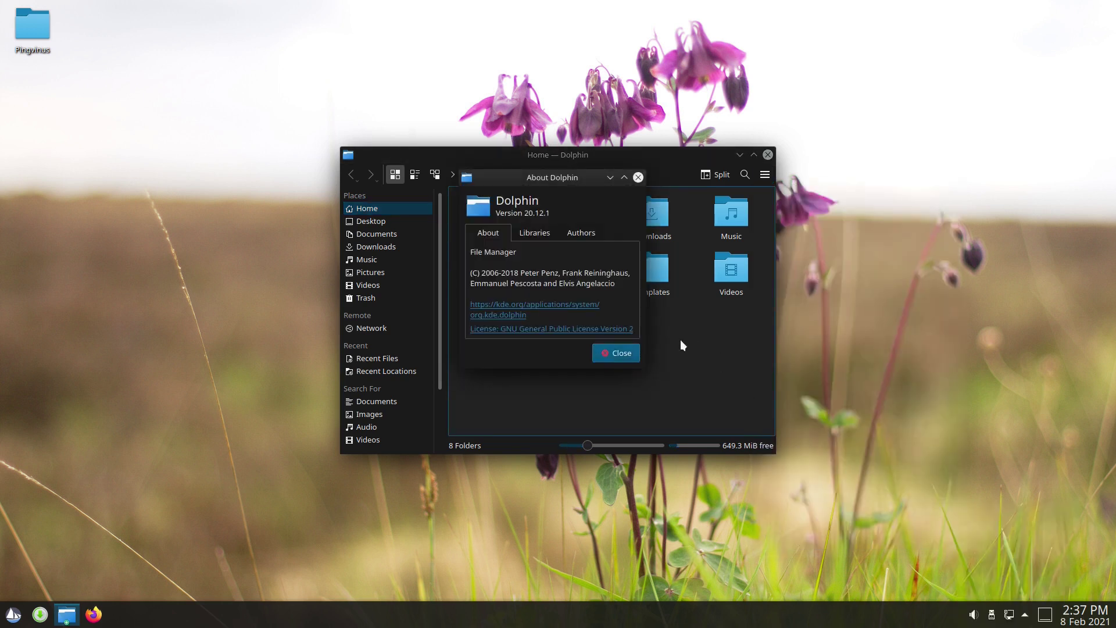
left_click(619, 354)
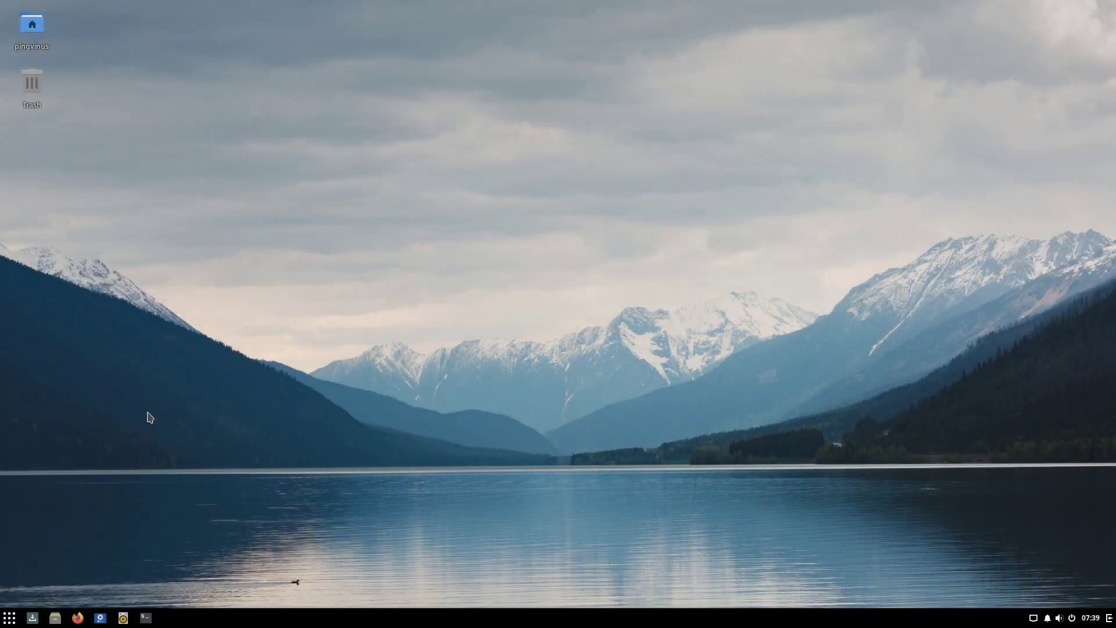
right_click(149, 415)
Launch Budgie Desktop Settings and set the bottom panel size to 55.
left_click(195, 439)
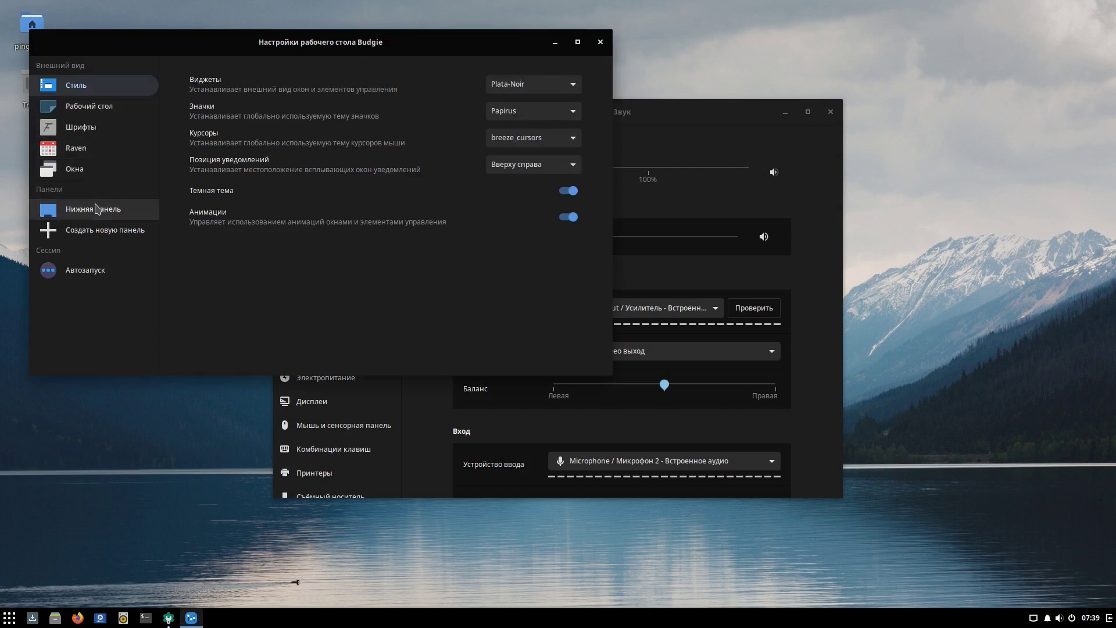
left_click(97, 213)
left_click(417, 72)
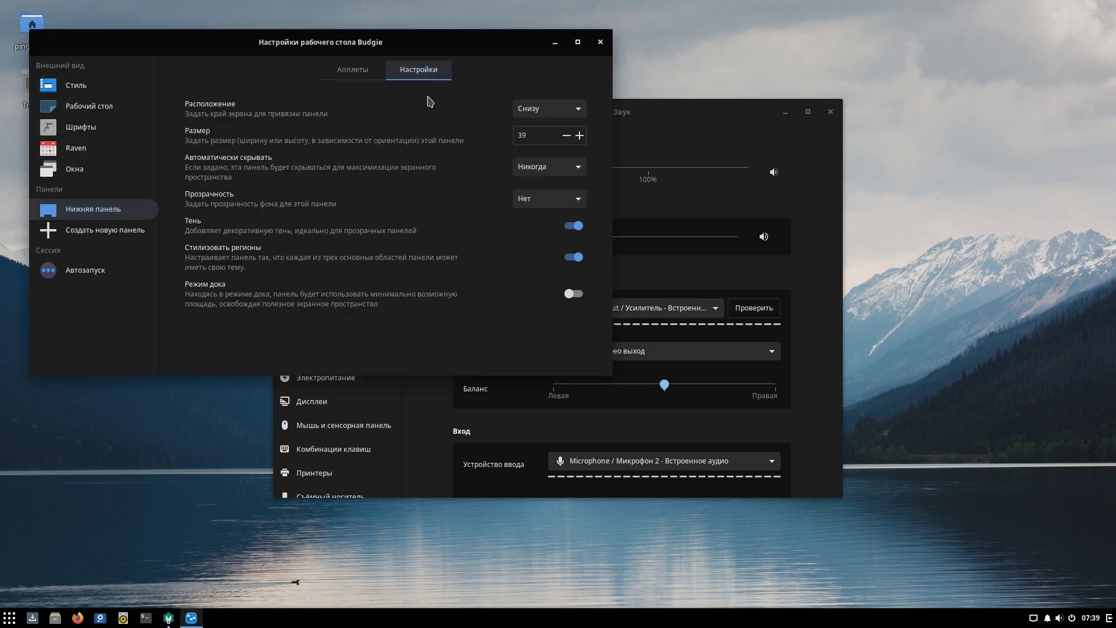
scroll(578, 135, "up", 16)
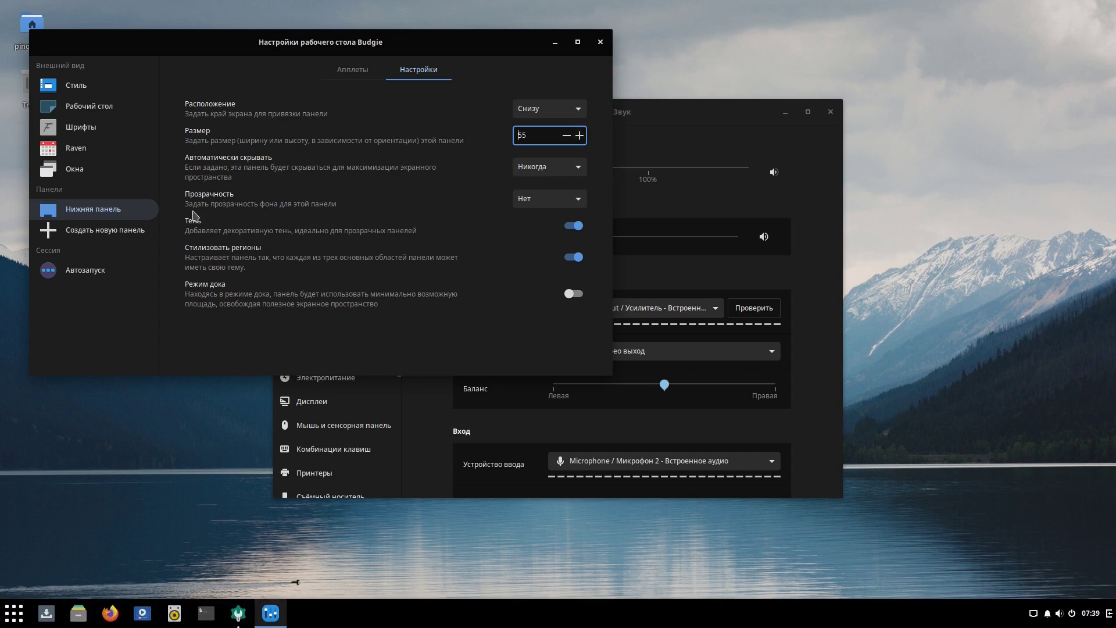
Review the desktop icon settings and pick a blue fabric wallpaper in Background settings.
left_click(92, 110)
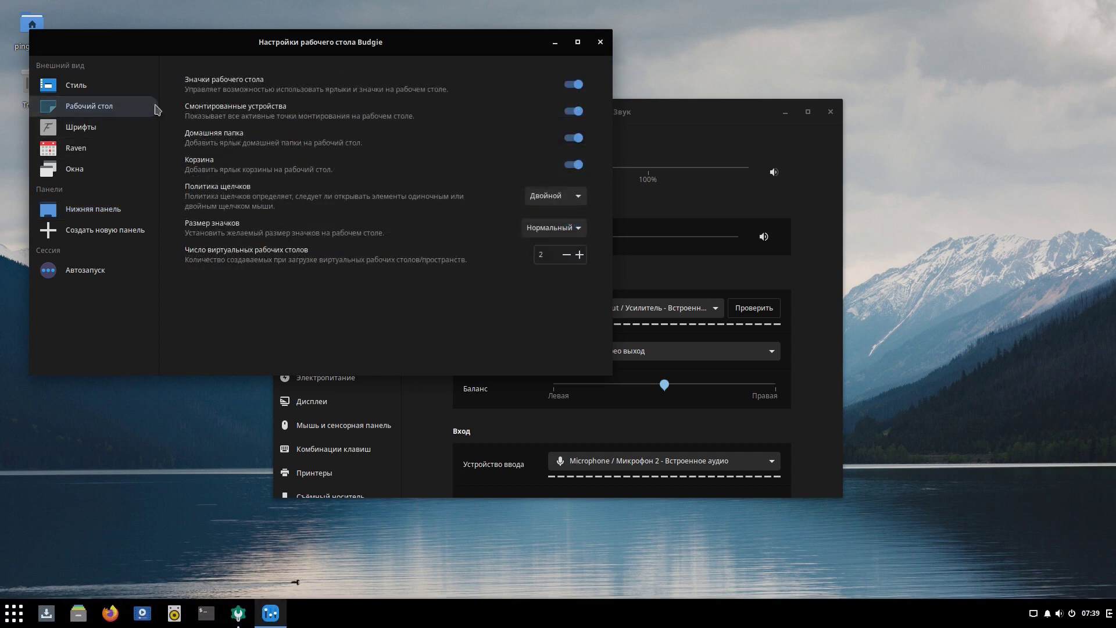
left_click(600, 42)
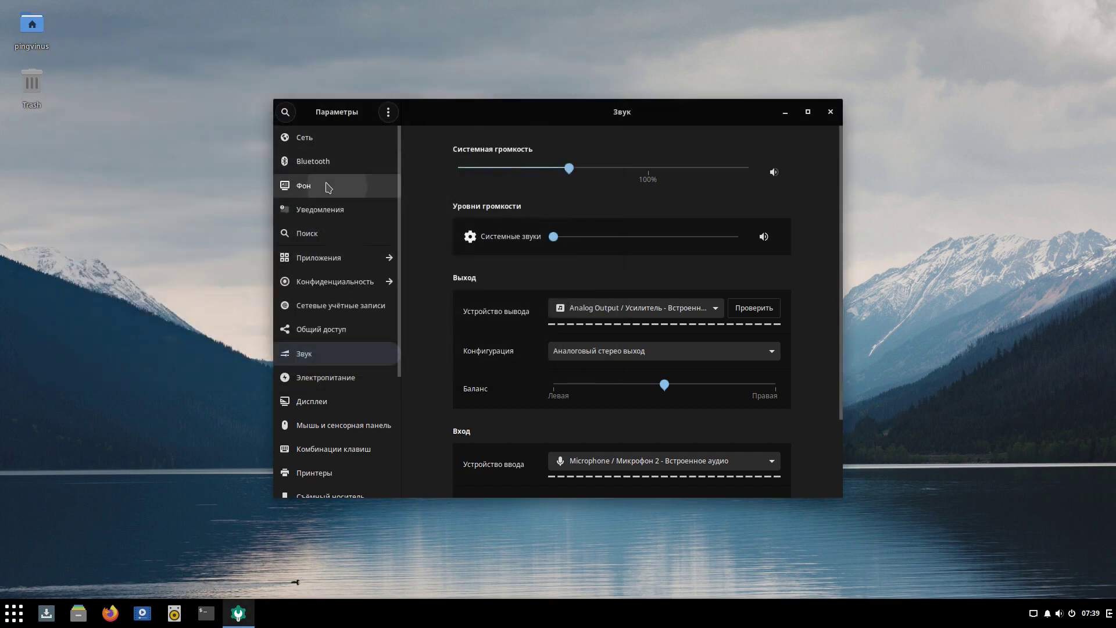
left_click(332, 185)
scroll(505, 310, "down", 5)
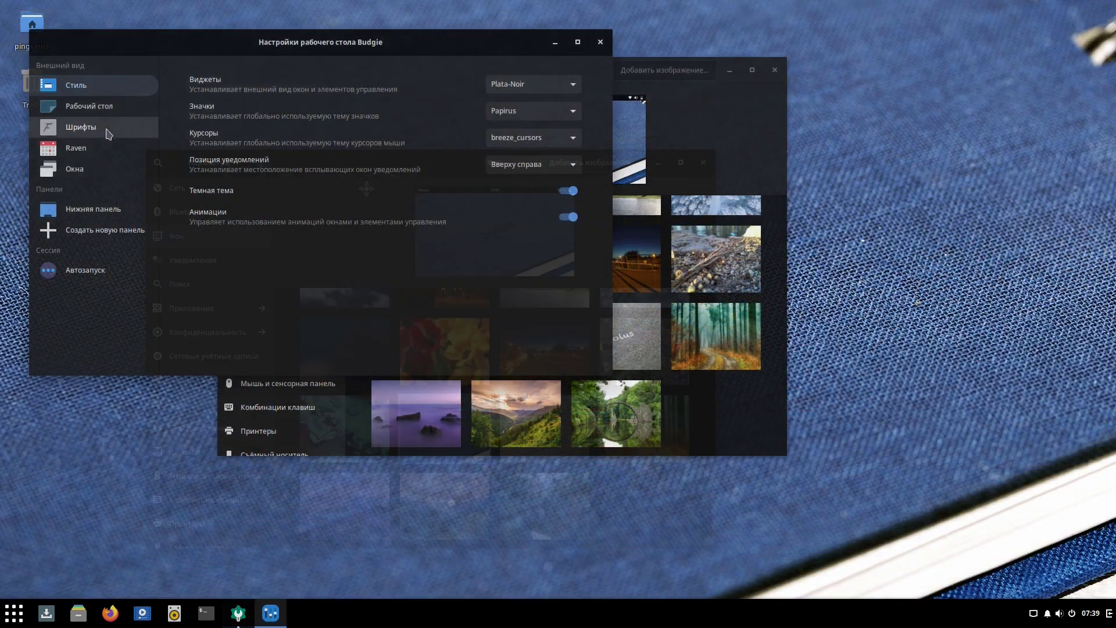
Browse the Windows, Raven and Fonts pages, then return to Style's widget theme list.
left_click(93, 169)
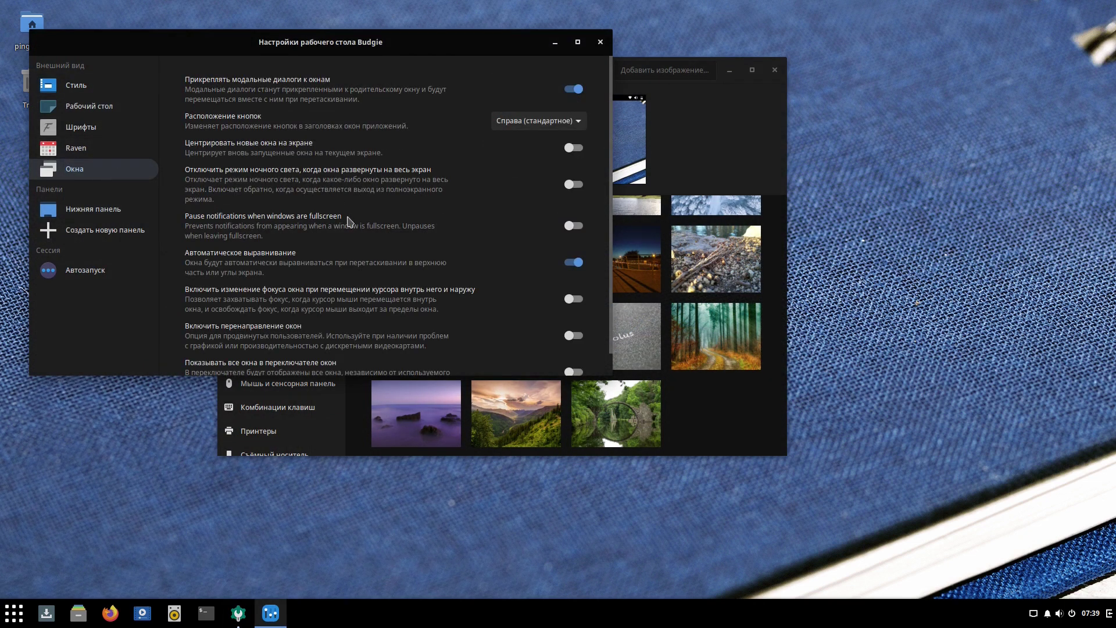
scroll(349, 221, "down", 1)
left_click(70, 148)
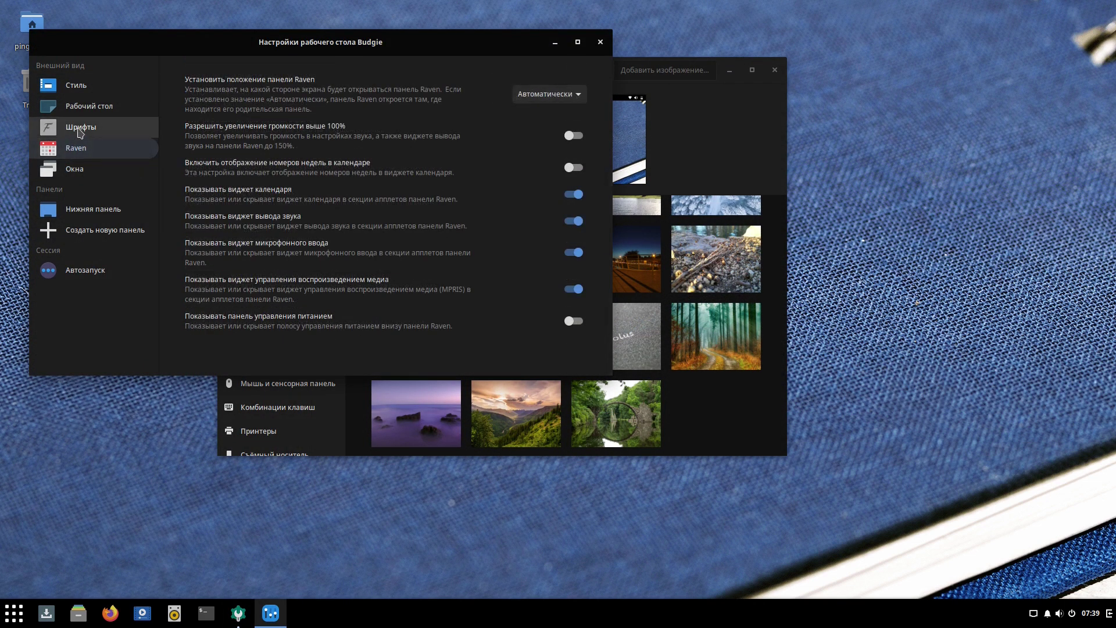
left_click(80, 132)
left_click(99, 89)
left_click(503, 85)
Try the Plata-Lumine and Plata-Noir widget themes, settling on Plata-Noir-Compact.
left_click(520, 68)
left_click(522, 84)
left_click(523, 92)
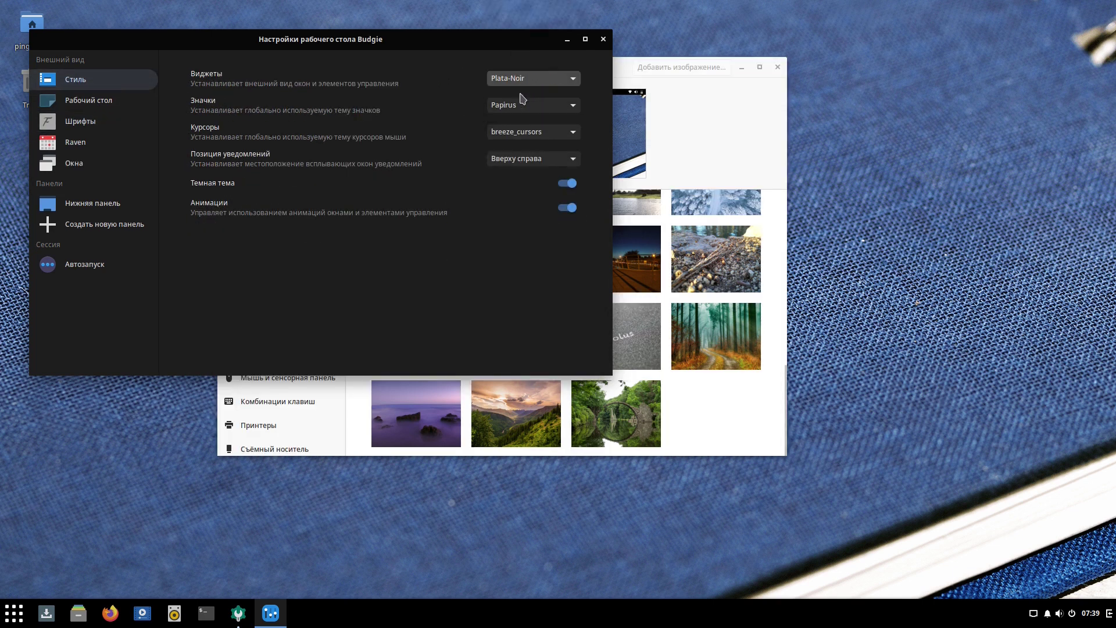
left_click(523, 81)
left_click(526, 52)
left_click(526, 87)
left_click(526, 43)
left_click(528, 86)
left_click(523, 165)
left_click(524, 90)
left_click(536, 104)
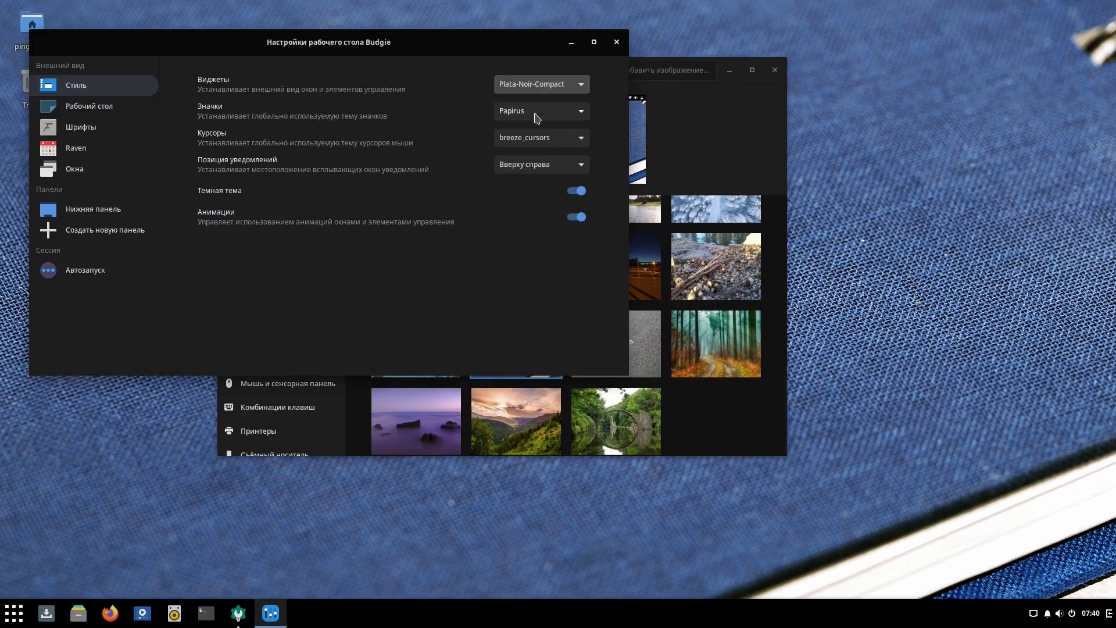
Try HighContrast icons, then set the icon theme to Papirus-Dark.
left_click(536, 106)
left_click(535, 92)
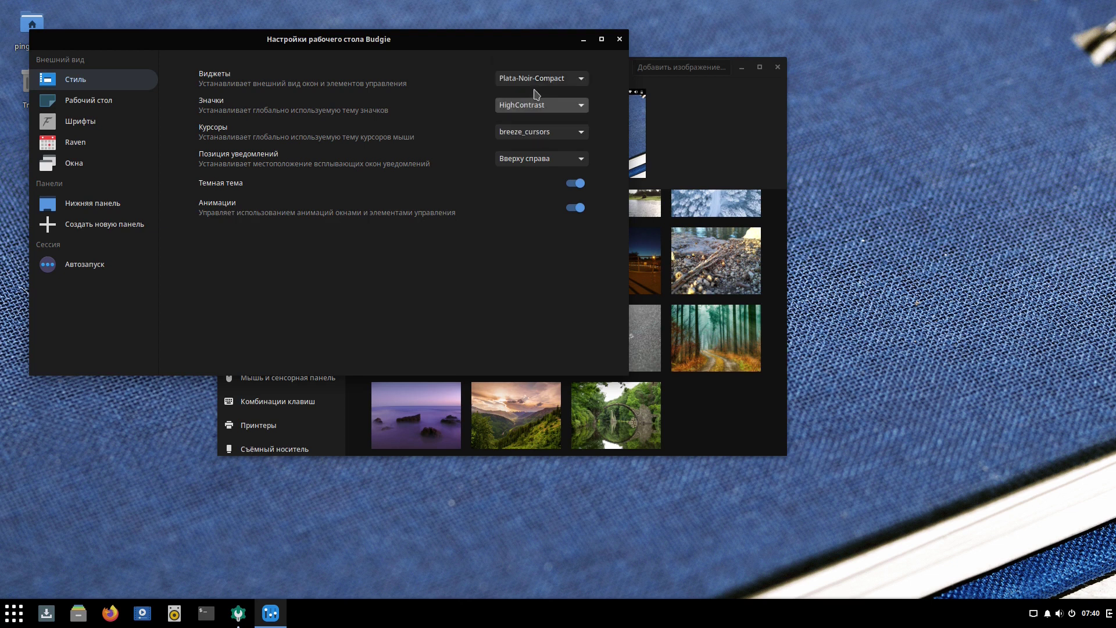
left_click_drag(459, 44, 500, 67)
left_click(578, 127)
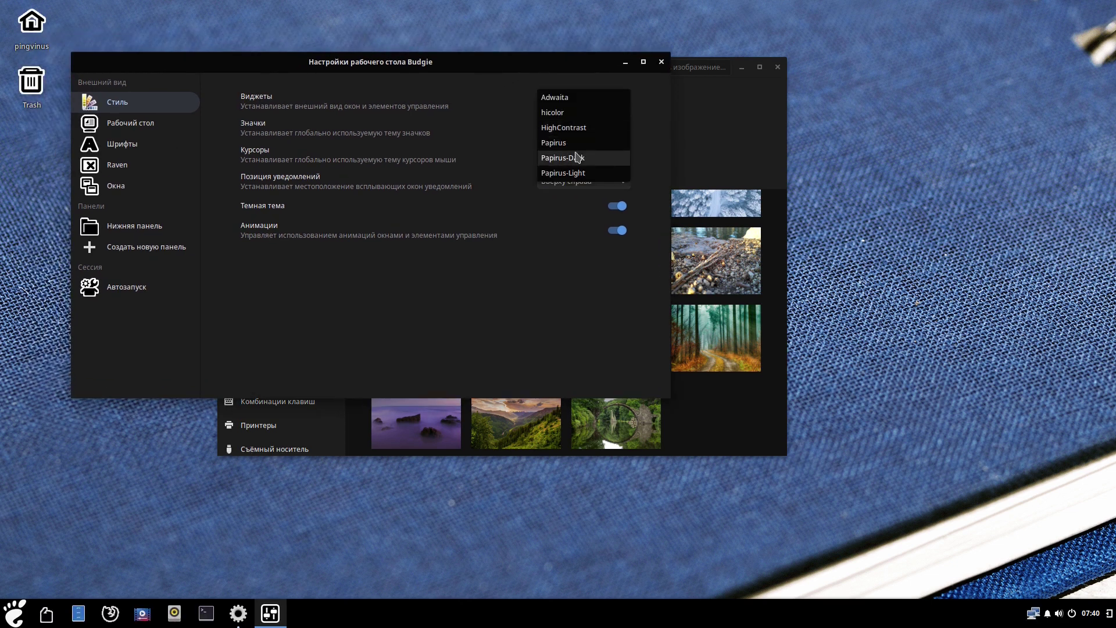
left_click(562, 154)
left_click(562, 129)
left_click(563, 131)
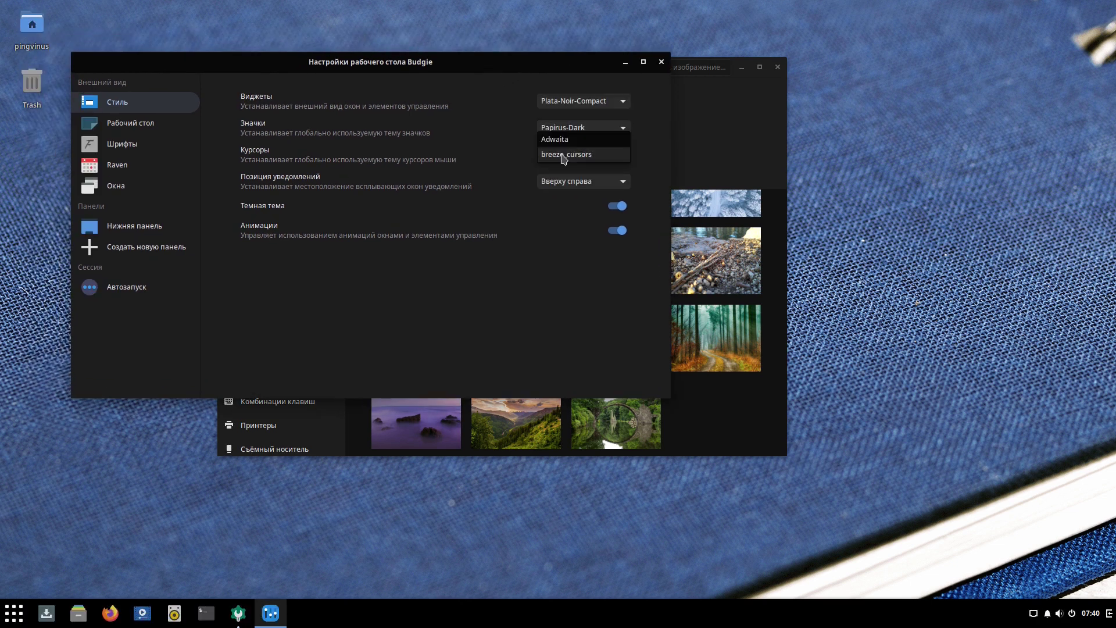
Keep breeze_cursors as the cursor theme and notifications at the top right.
left_click(563, 155)
left_click(562, 185)
left_click(564, 182)
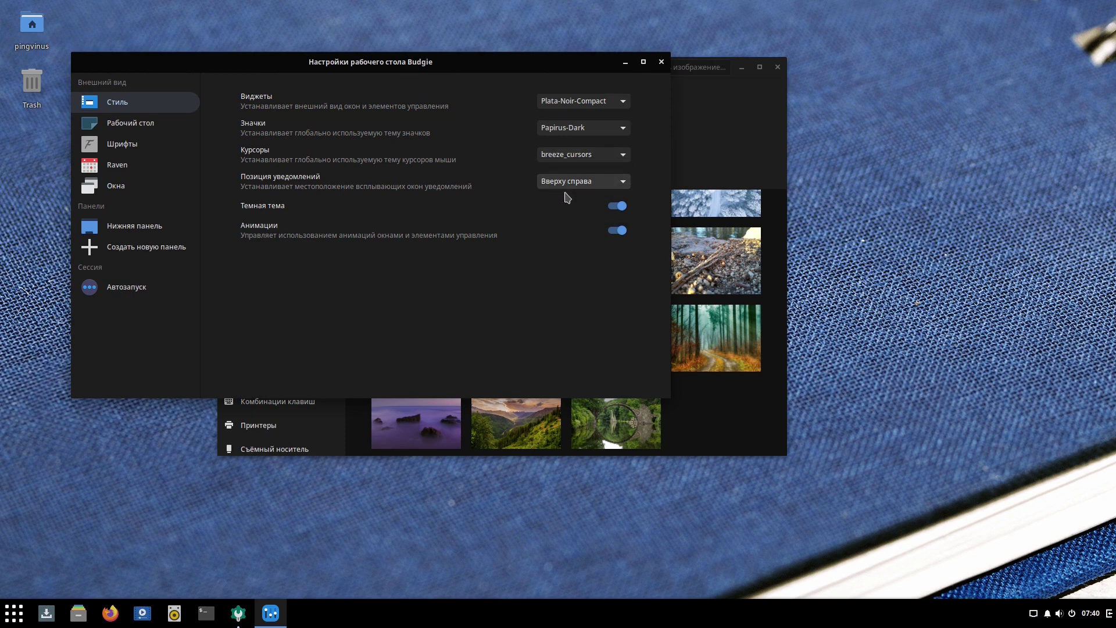